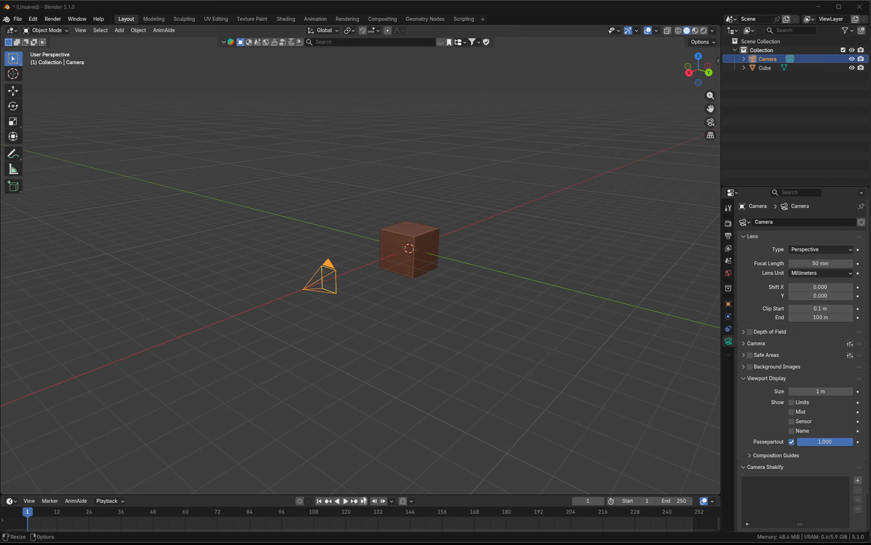
- Switch to the browser and skim the YouTube video Houdini Tutorial: Space Filling Cable Generator for the cable look and node setup
key("alt+Tab")
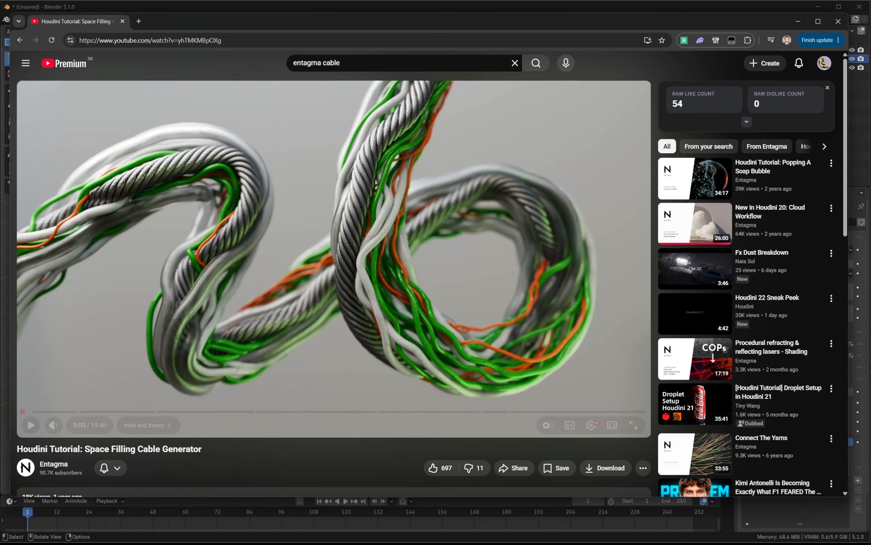
left_click(35, 411)
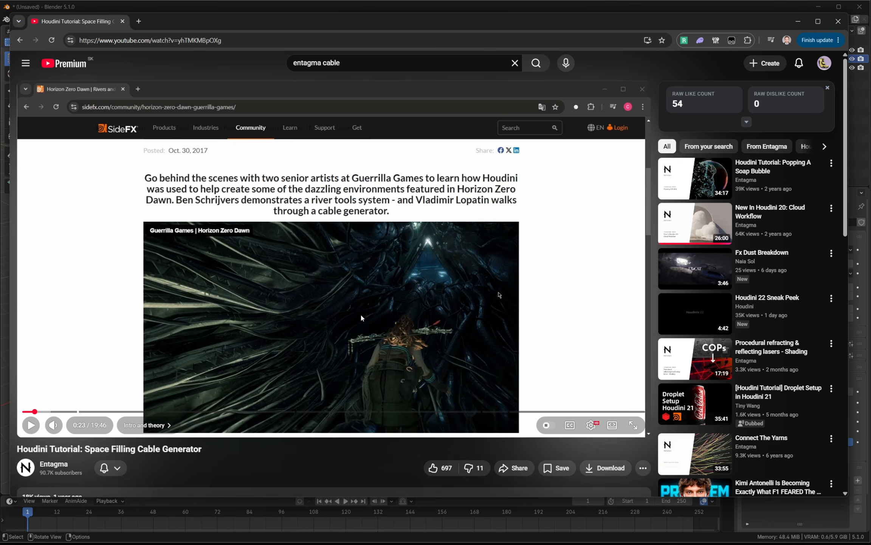
left_click_drag(481, 411, 501, 412)
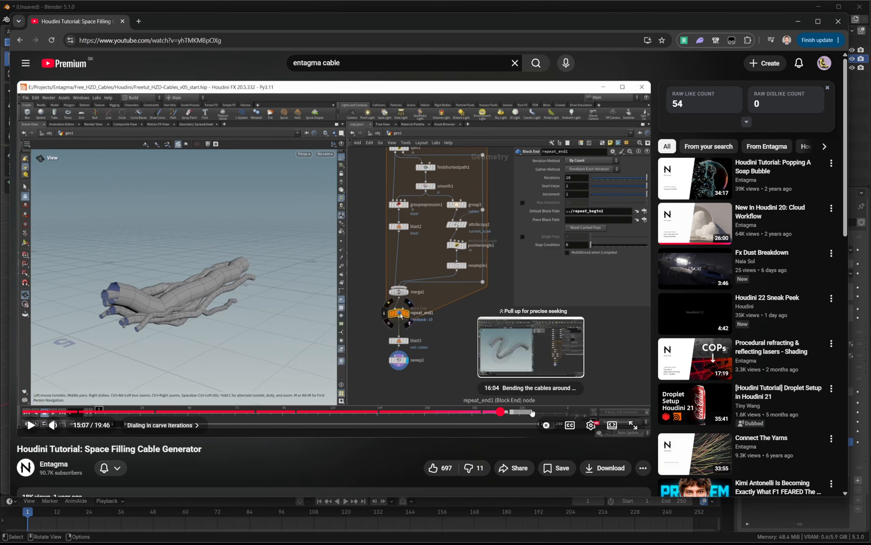
left_click(532, 412)
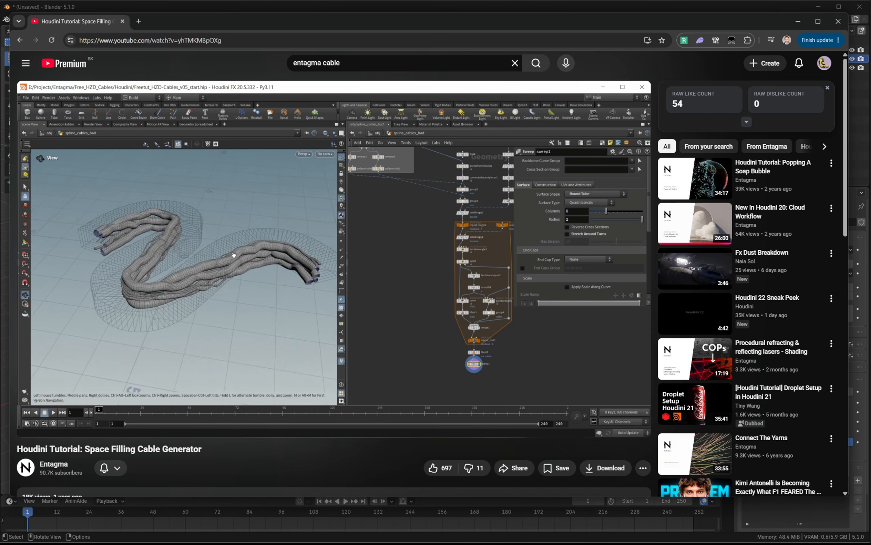
mouse_move(527, 321)
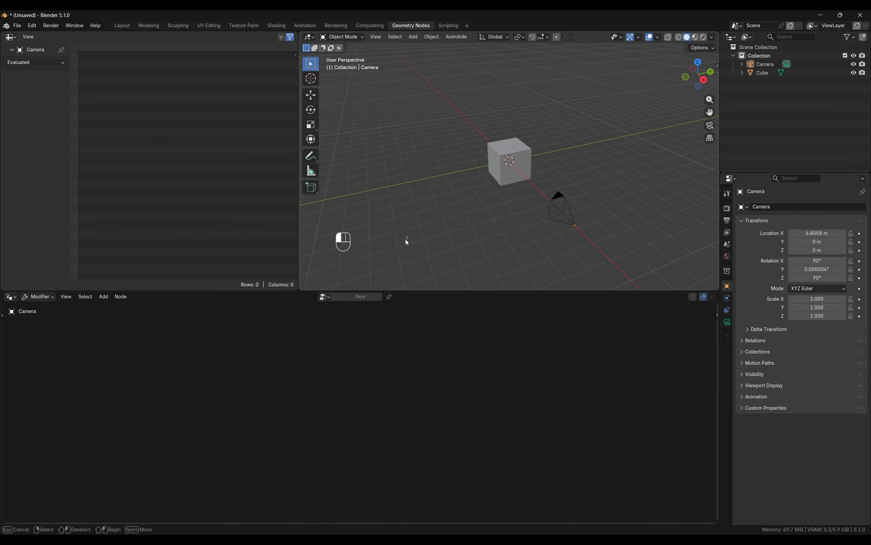
- Delete the camera and the cube from the scene
middle_click_drag(424, 227, 447, 224)
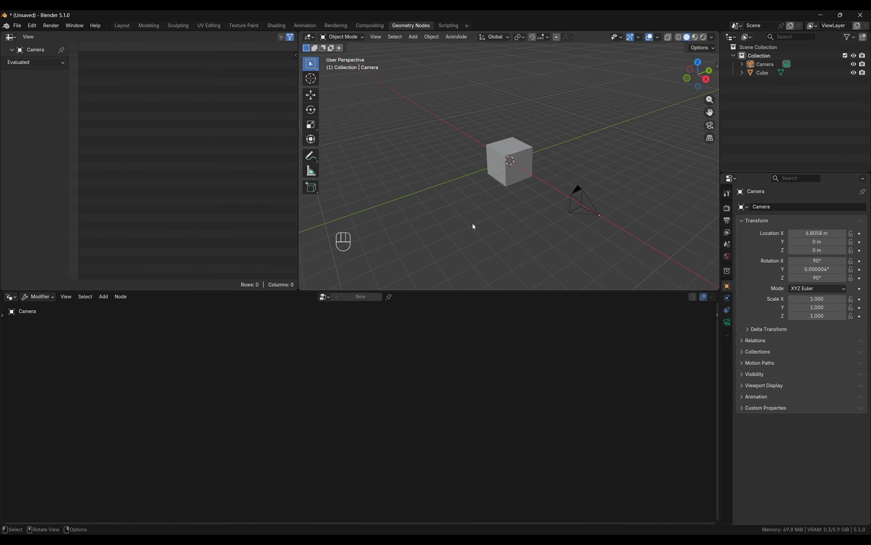
key("a")
key("a")
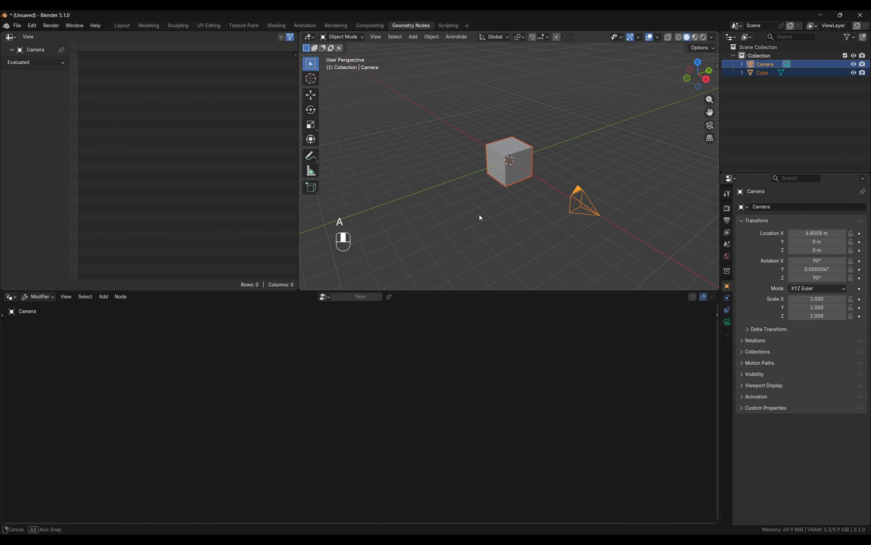
key("x")
left_click(479, 217)
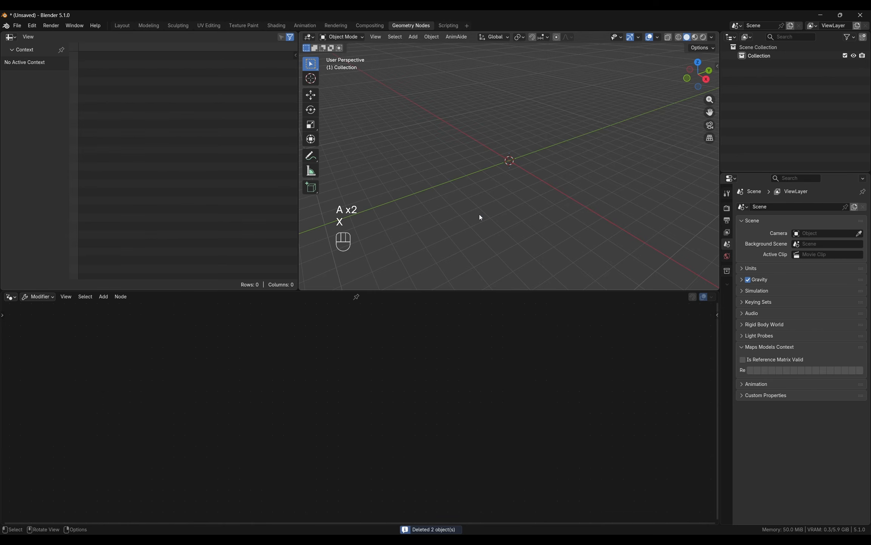
- Add a Grid mesh to the empty scene
key("shift+a")
left_click(479, 215)
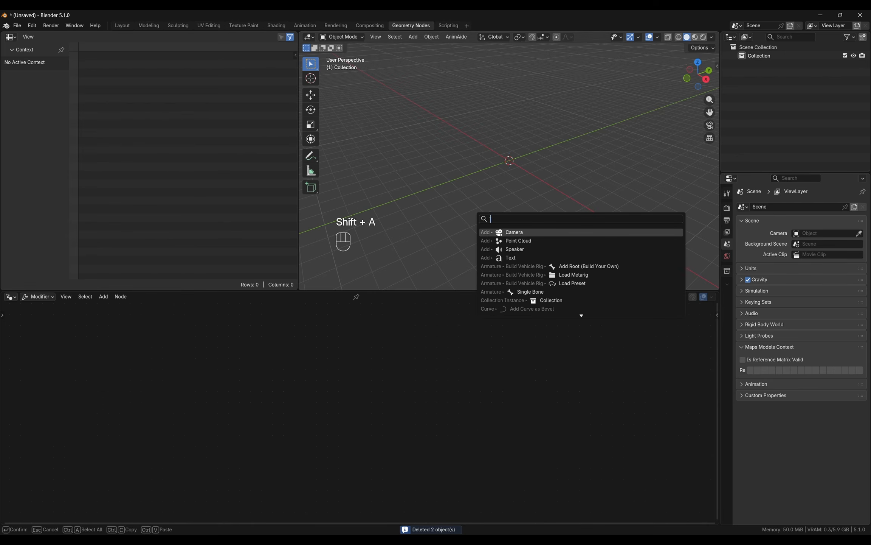
type("gri")
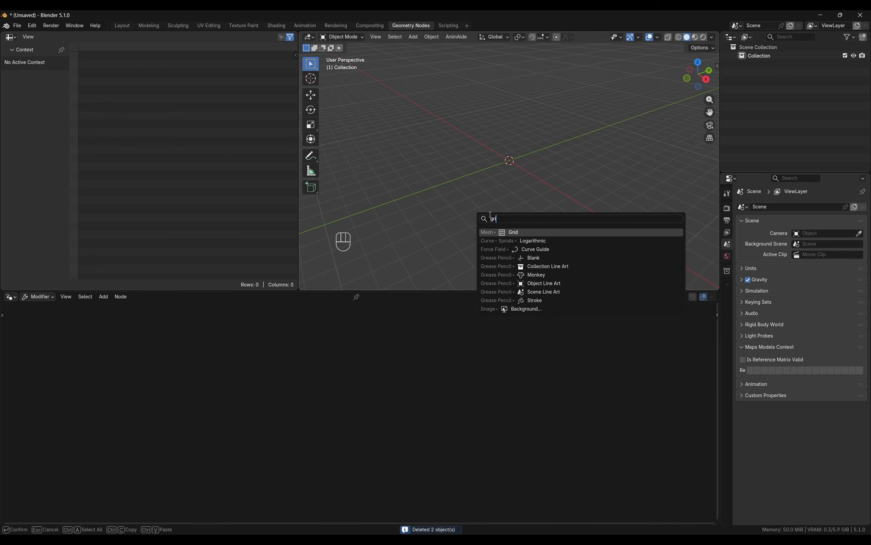
key("Return")
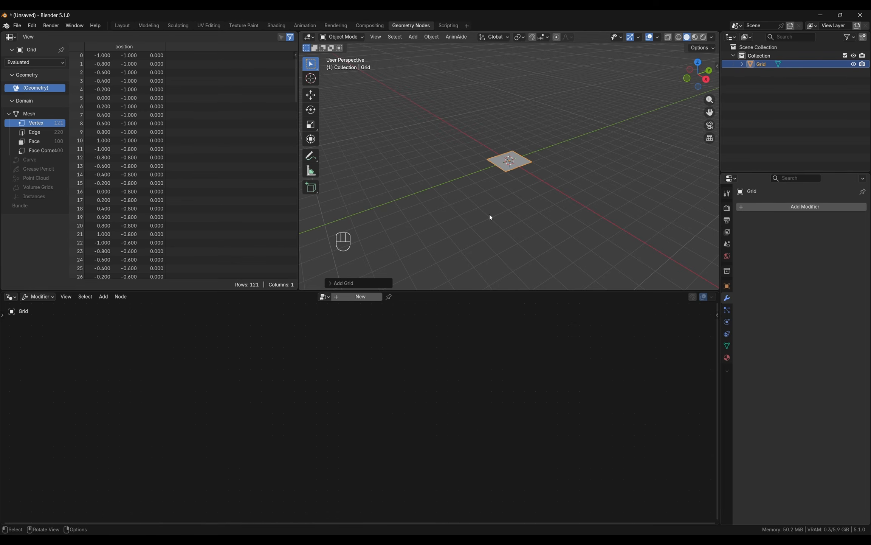
- Create a new geometry node tree on the grid and name it Cable Generator
left_click(369, 298)
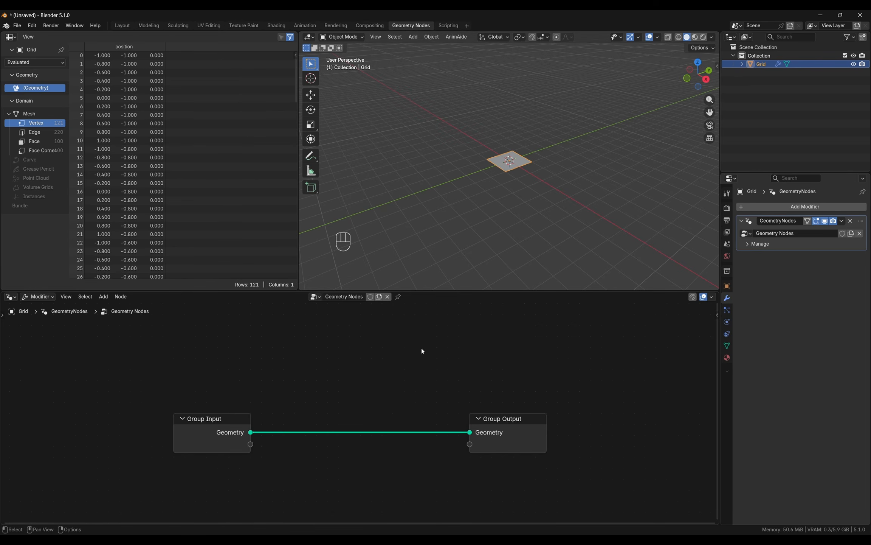
double_click(343, 297)
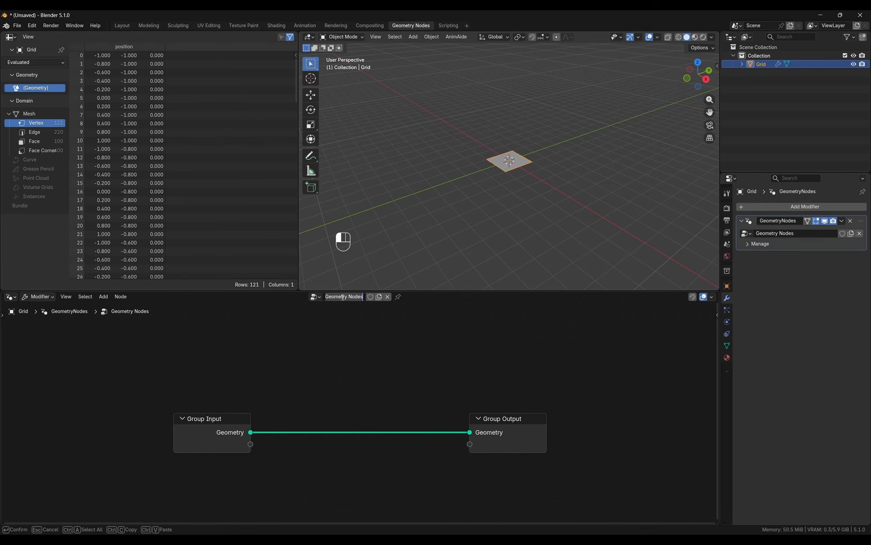
type("Cable generator")
left_click(343, 297)
key("BackSpace")
type("G")
key("Return")
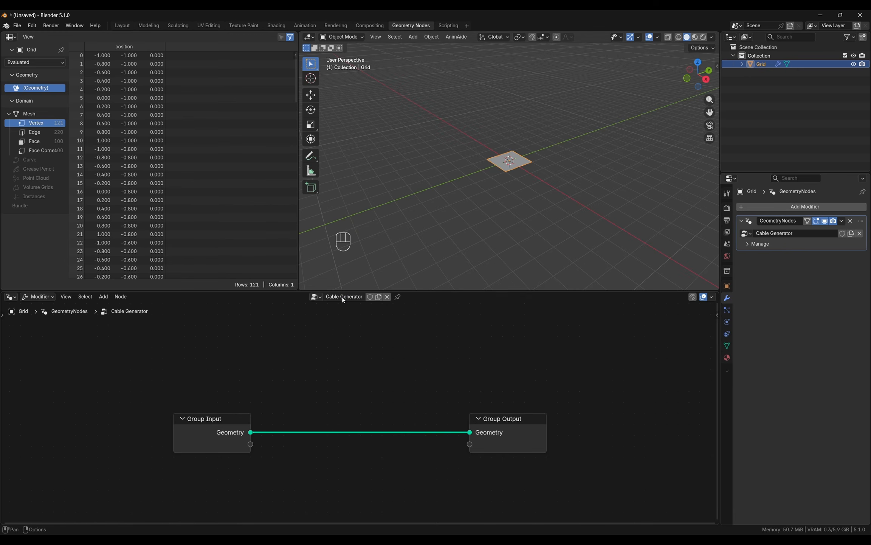
- Move the Group Output node far away from Group Input and cut the geometry link between them
scroll(396, 391, "down", 2)
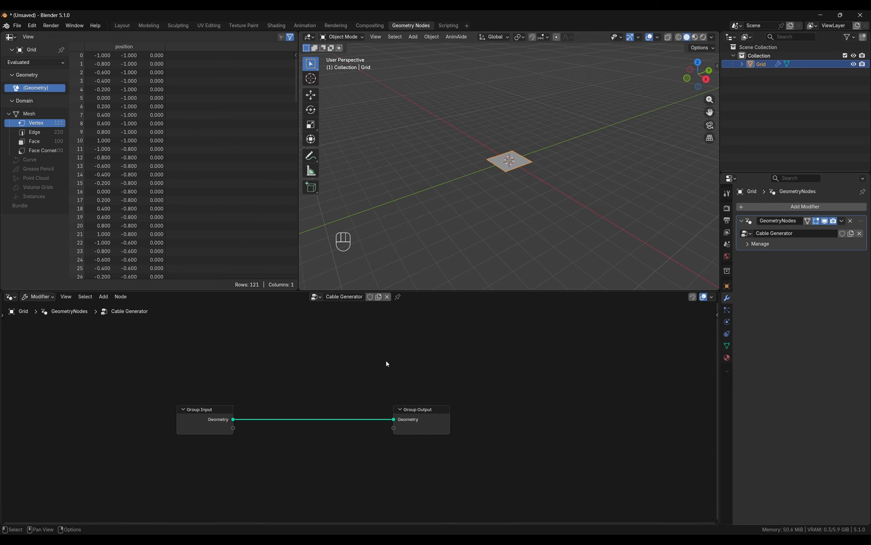
middle_click_drag(402, 363, 376, 372)
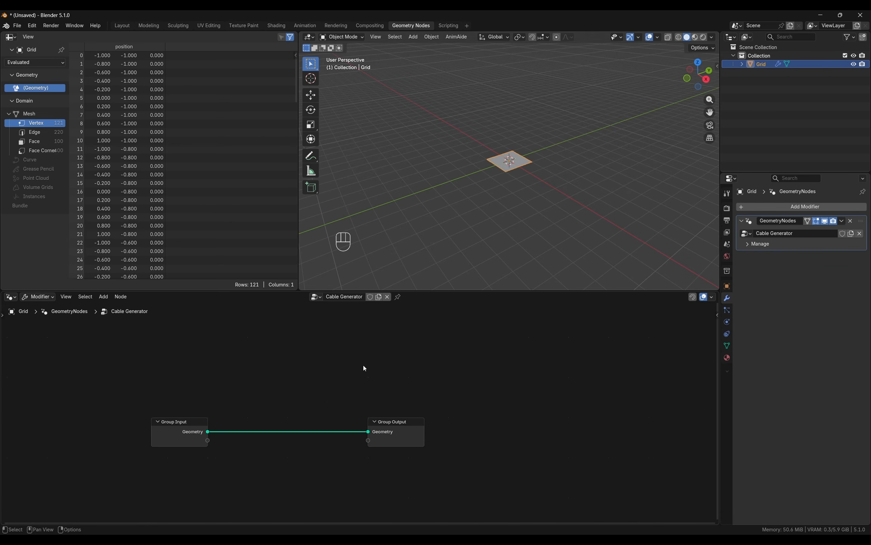
middle_click_drag(390, 382, 359, 388)
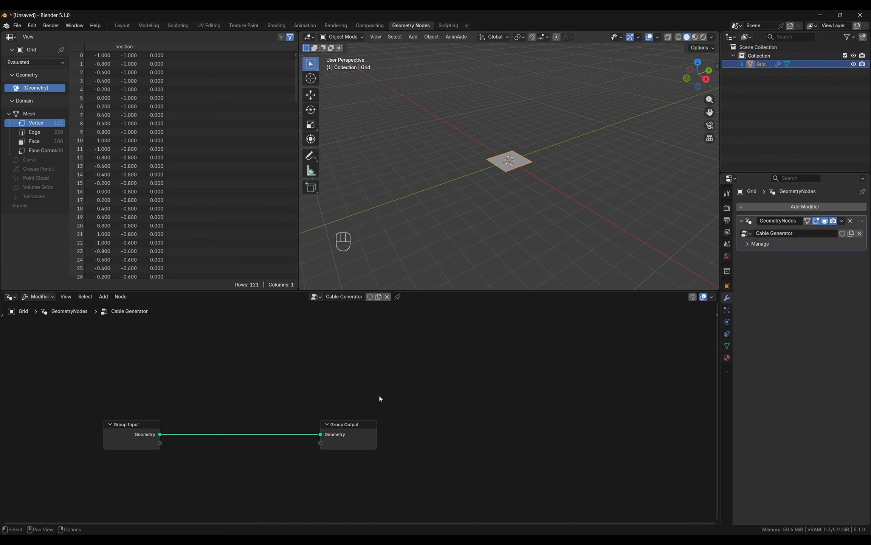
left_click_drag(353, 431, 658, 426)
scroll(327, 403, "down", 1)
right_click_drag(339, 417, 336, 453, "ctrl")
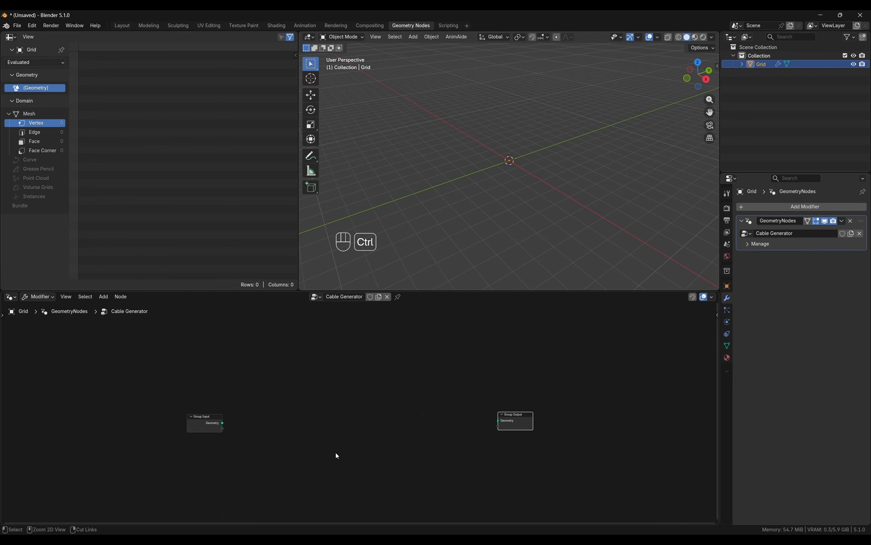
scroll(269, 399, "down", 2)
scroll(269, 399, "down", 2)
left_click_drag(373, 408, 531, 416)
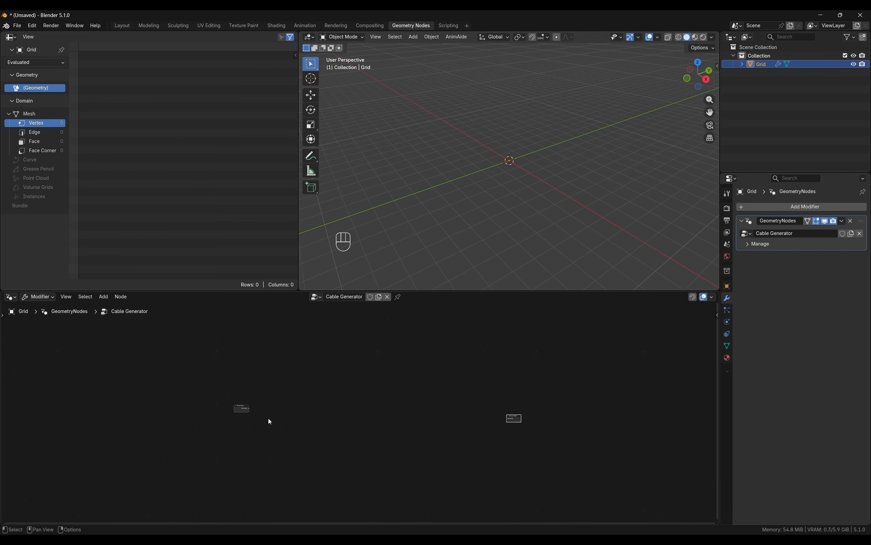
- Add a Curve Line node beside the Group Input node
scroll(268, 418, "up", 4)
middle_click_drag(288, 397, 275, 420)
key("shift+a")
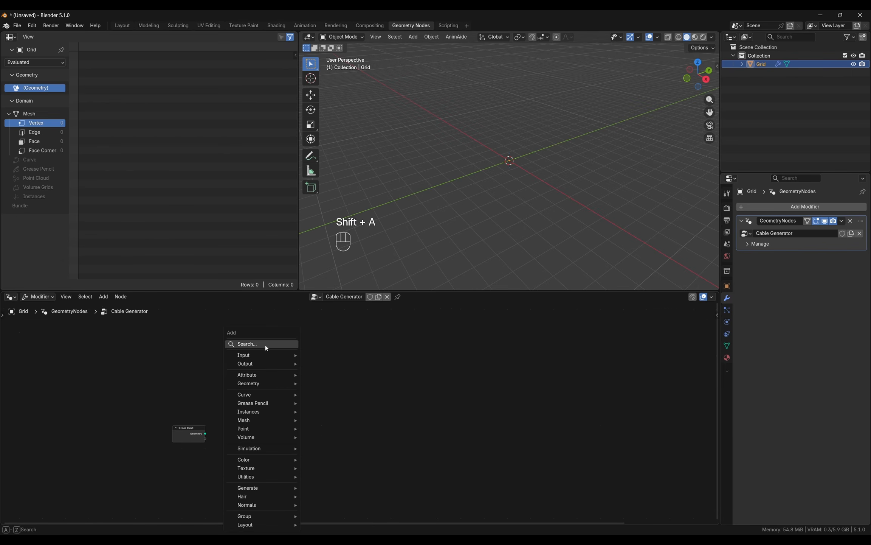
type("curve")
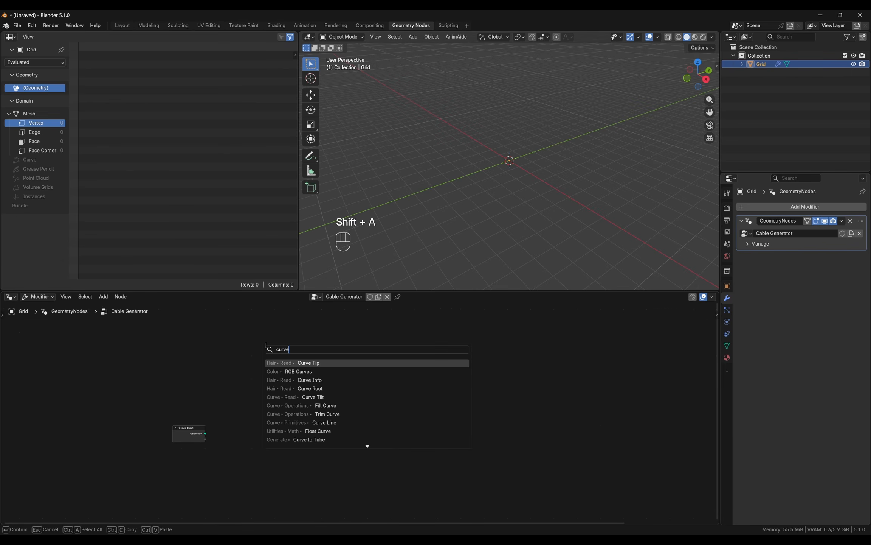
type(" line")
key("Return")
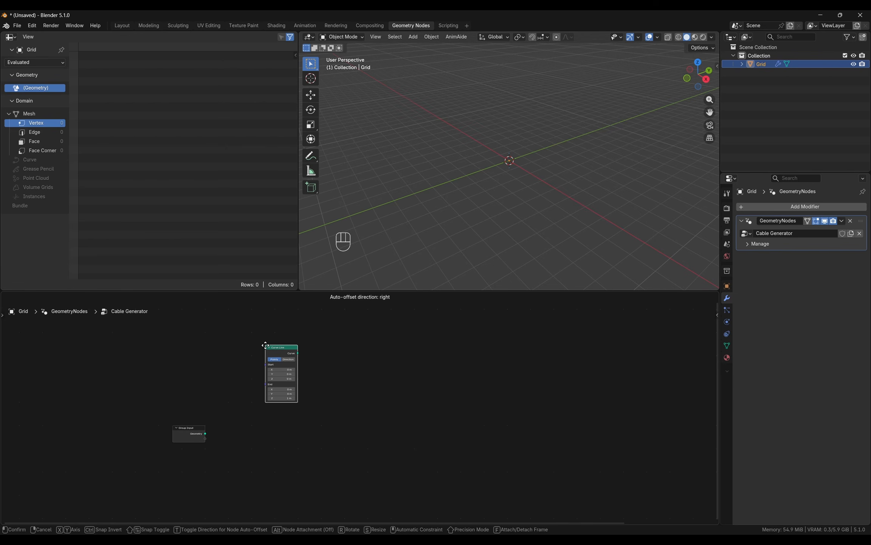
left_click(279, 405)
- Set the Curve Line's Start Y to -2 m, End Y to 2 m and End Z to 0 m
scroll(280, 434, "up", 4)
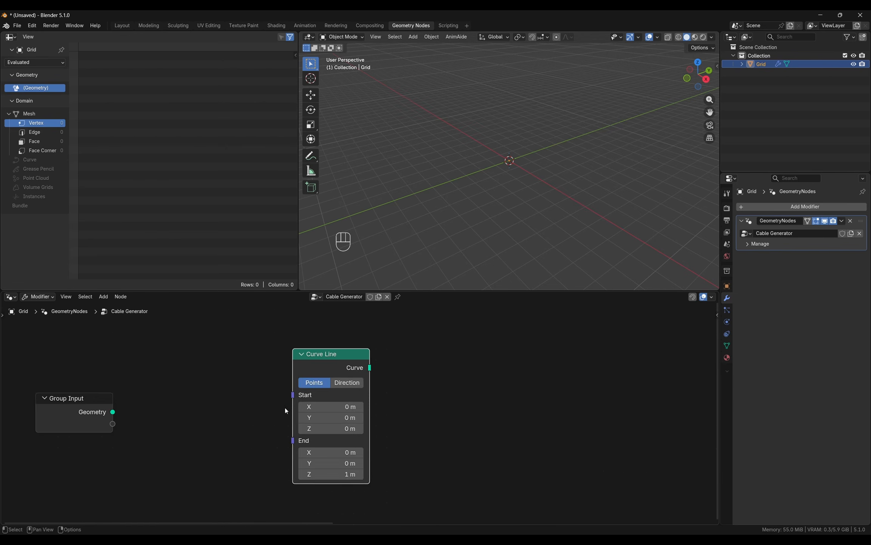
middle_click_drag(234, 412, 230, 395)
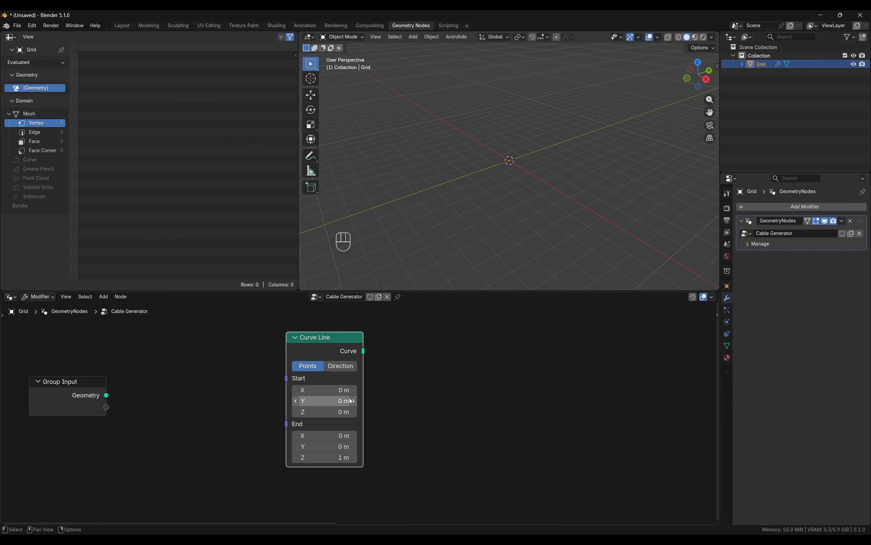
left_click(327, 401)
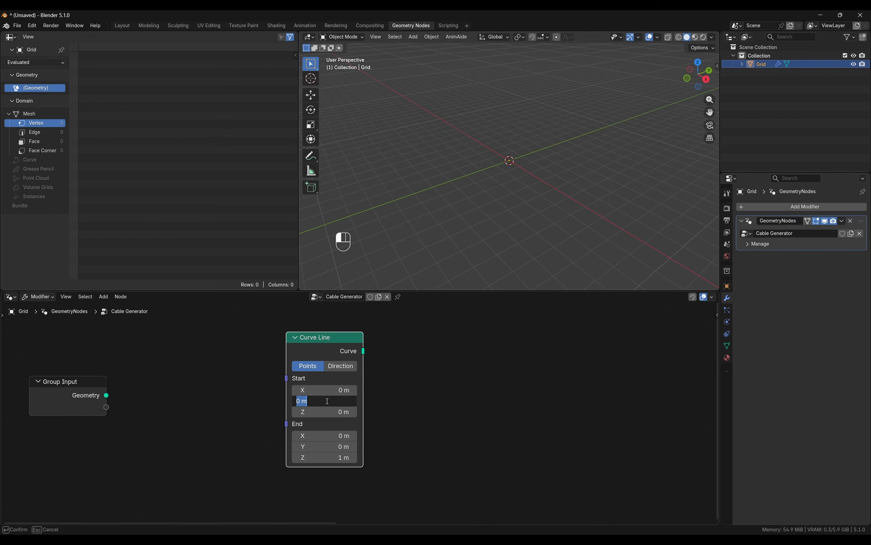
type("-2")
key("Tab")
key("Tab")
key("Tab")
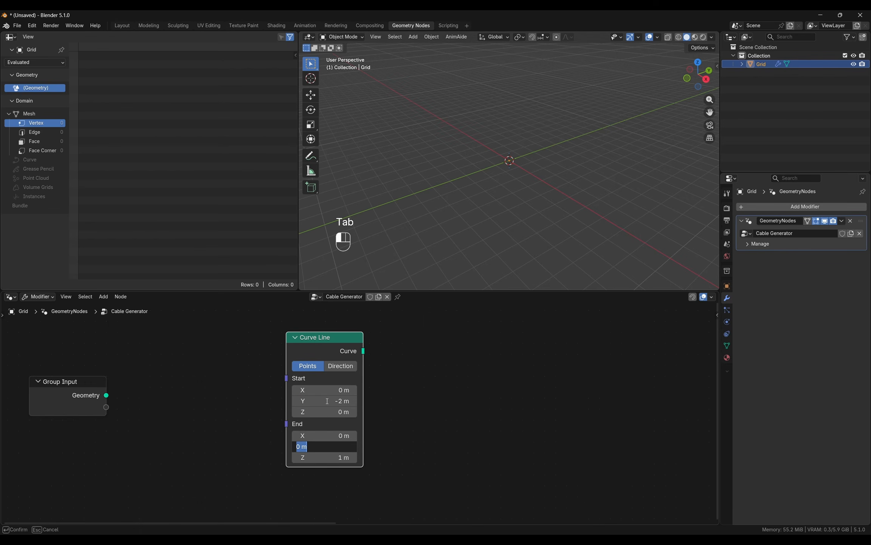
type("2")
key("Tab")
type("0")
key("Return")
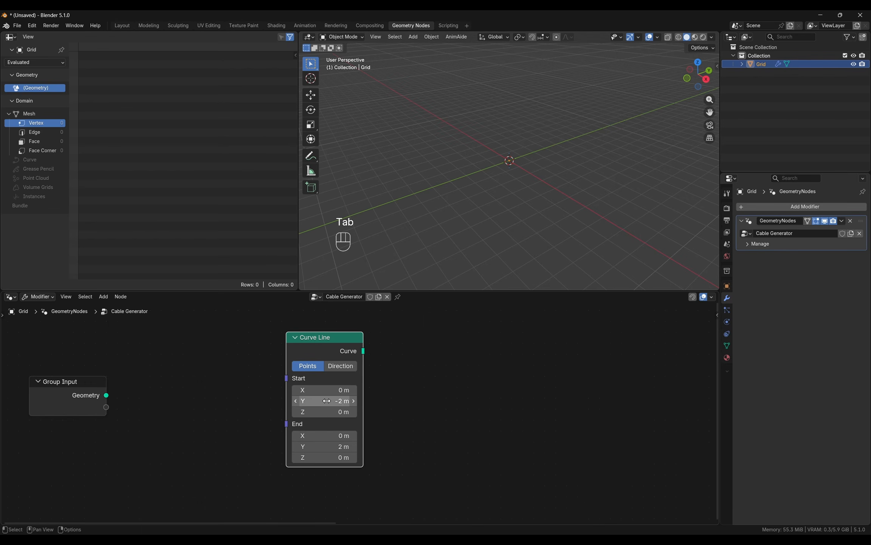
- Reposition the Curve Line node and connect it to a Viewer node to preview the curve in the viewport
middle_click_drag(409, 380, 396, 402)
left_click_drag(327, 362, 315, 385)
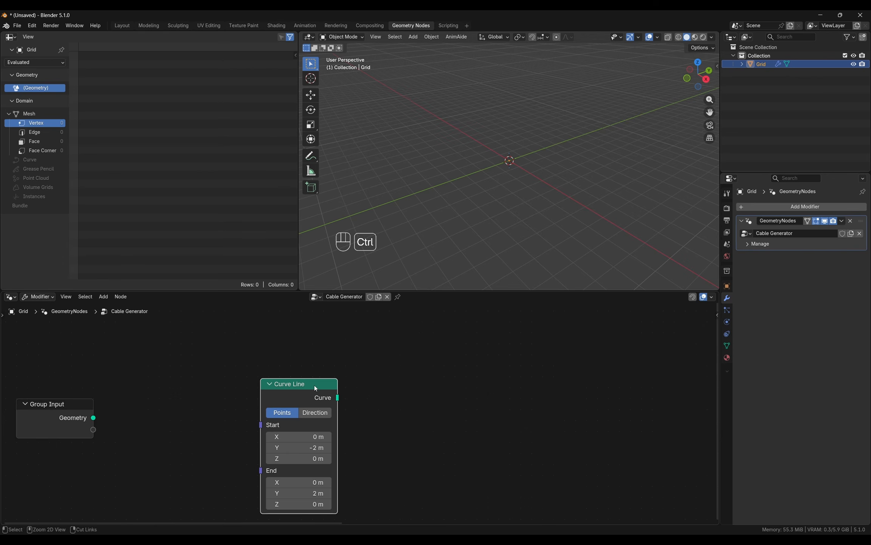
left_click(314, 385, "ctrl+shift")
middle_click_drag(480, 183, 397, 273)
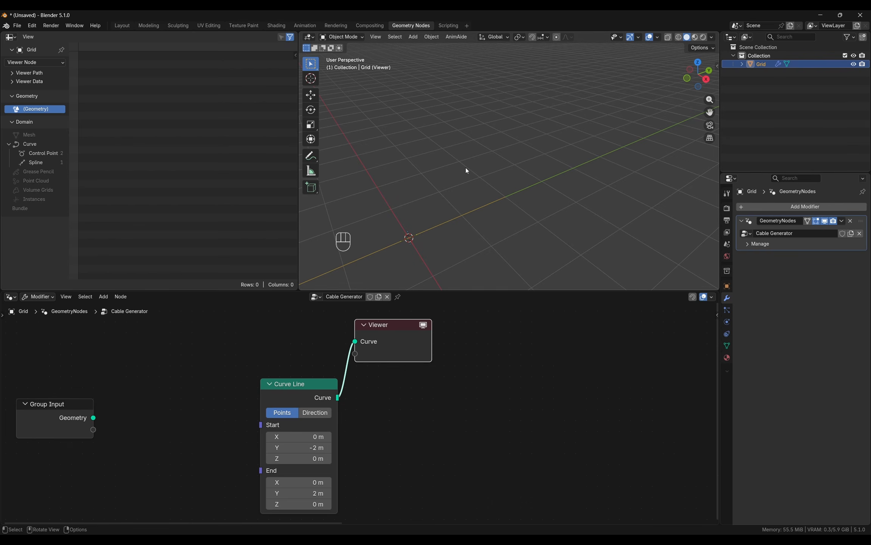
key("g")
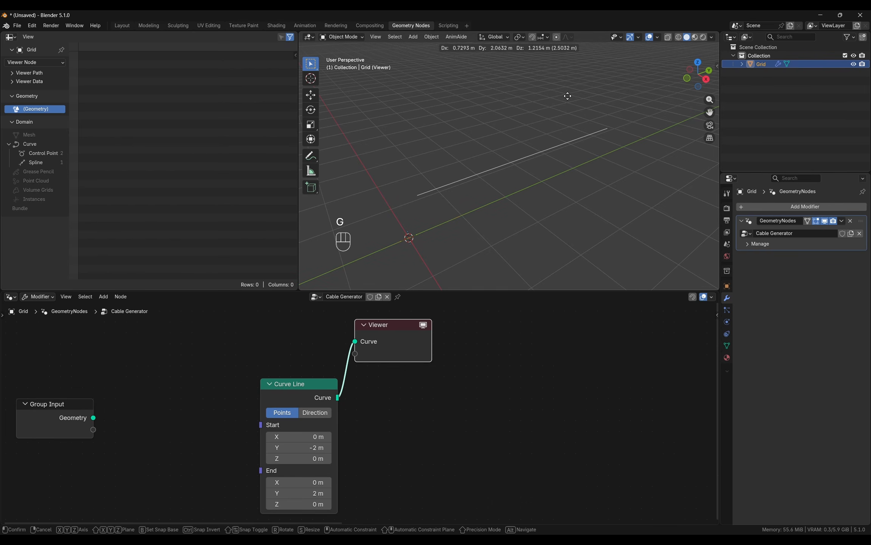
key("Escape")
- Move the Viewer node farther from Curve Line and insert a Curve to Mesh node on the link between them
scroll(403, 380, "down", 3)
left_click_drag(363, 339, 665, 405)
key("shift+a")
type("cur")
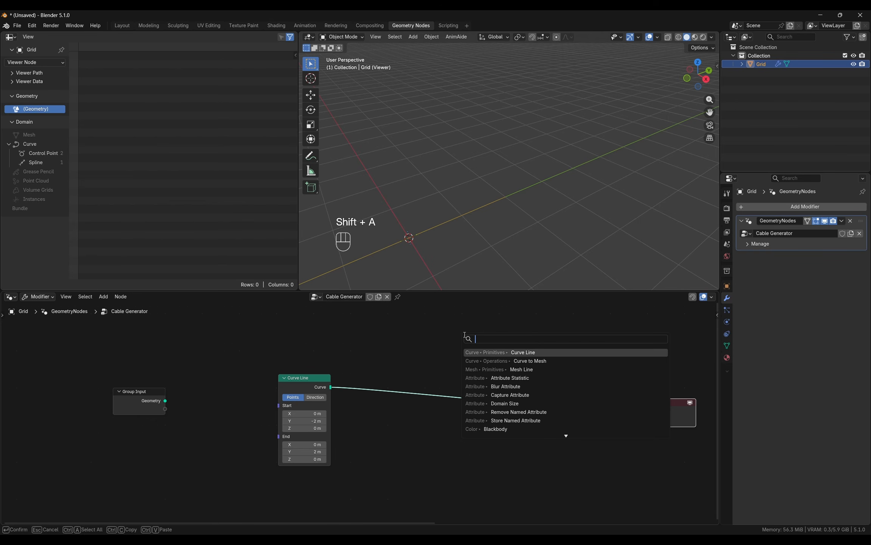
type("vetome")
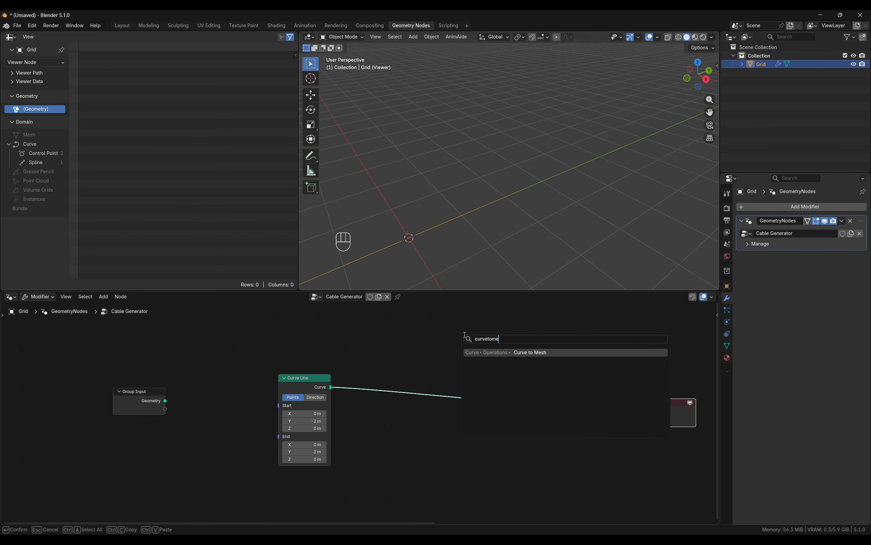
key("Return")
left_click(453, 385)
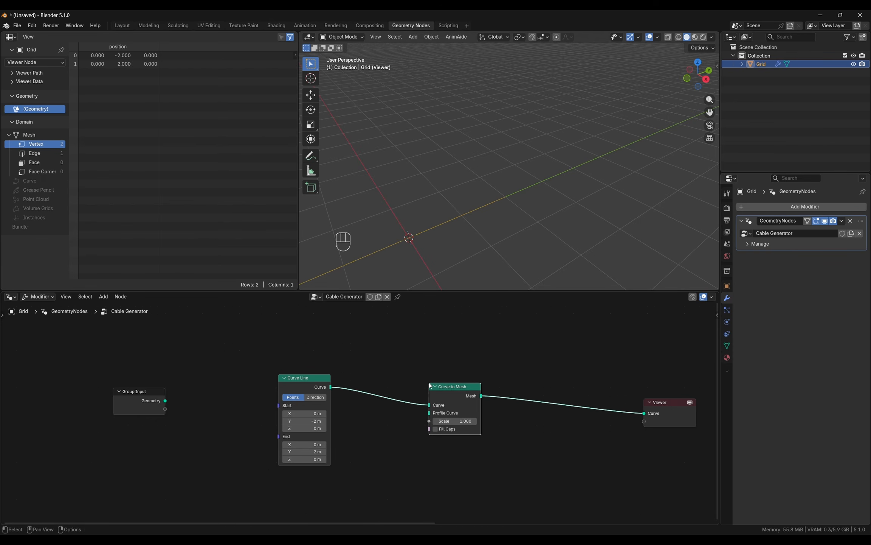
- Add a Curve Circle node below the Curve Line node and set its Resolution to 16
key("shift+a")
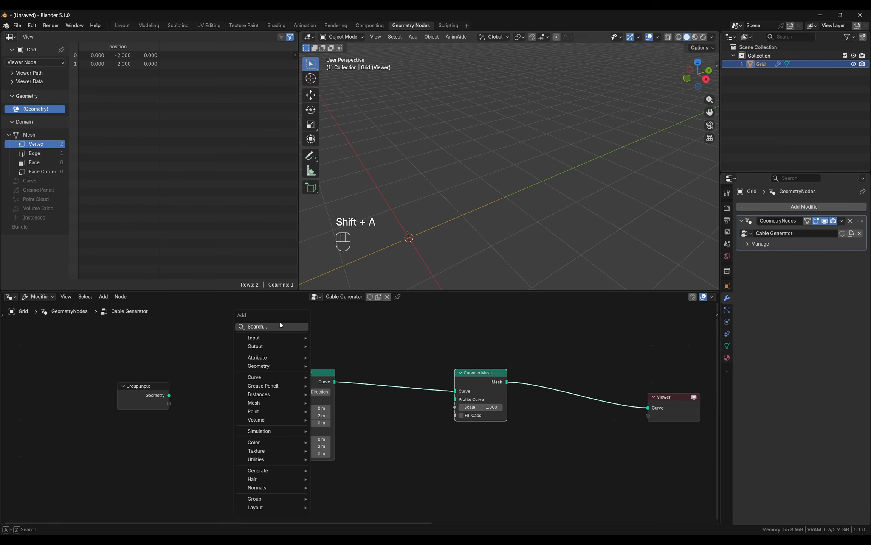
left_click(280, 326)
type("curve ci")
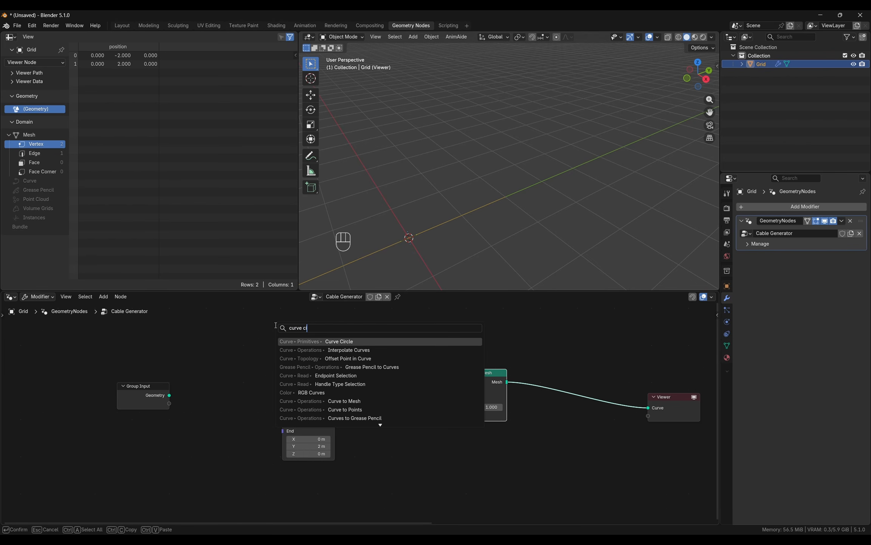
key("Return")
left_click(321, 511)
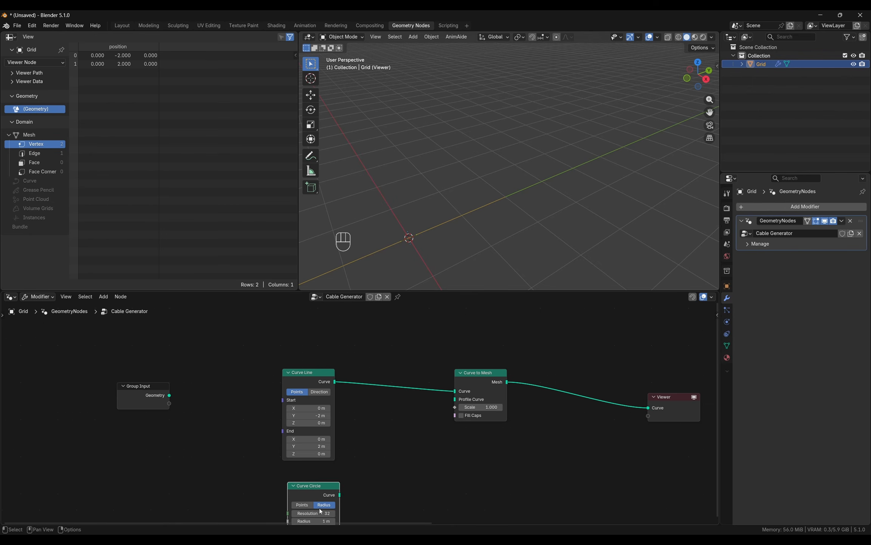
middle_click_drag(321, 510, 339, 452)
left_click(330, 455)
type("1")
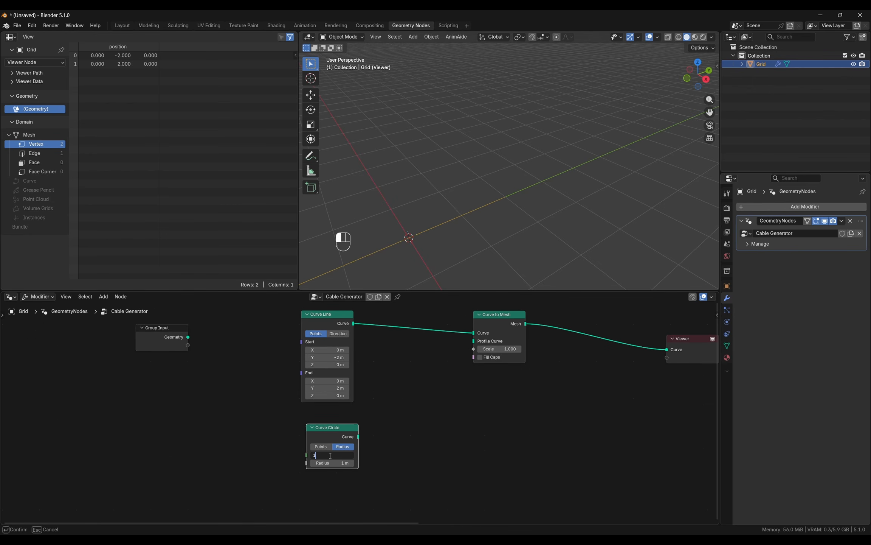
type("6")
key("Return")
- Connect Curve Circle to the Profile Curve of Curve to Mesh, enable Fill Caps, and tidy the positions of both nodes
left_click_drag(359, 437, 474, 340)
middle_click_drag(499, 216, 409, 241)
left_click(480, 357)
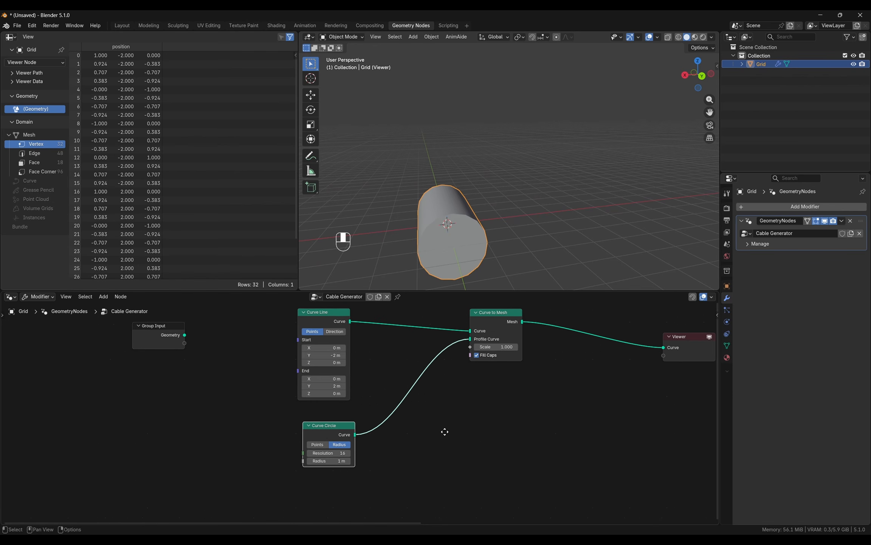
middle_click_drag(341, 430, 318, 406)
left_click_drag(318, 406, 313, 402)
middle_click_drag(424, 404, 355, 424)
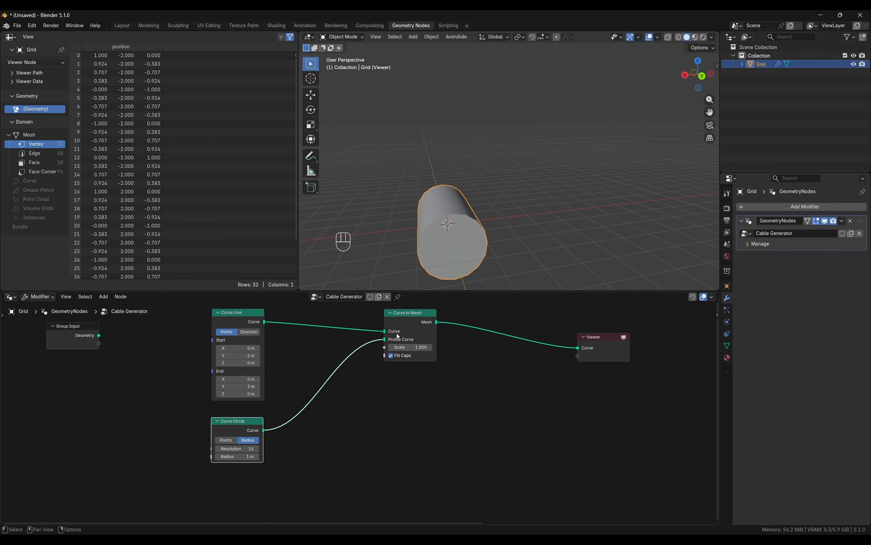
left_click_drag(402, 322, 423, 327)
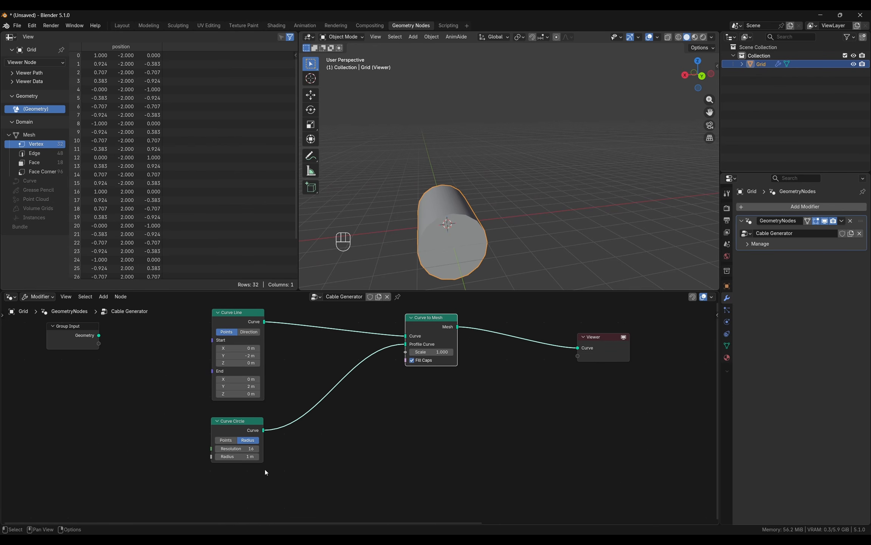
- Try a Radius of 0.2 m on the Curve Circle and inspect the tube in the viewport
left_click(238, 456)
type("0.2")
key("Return")
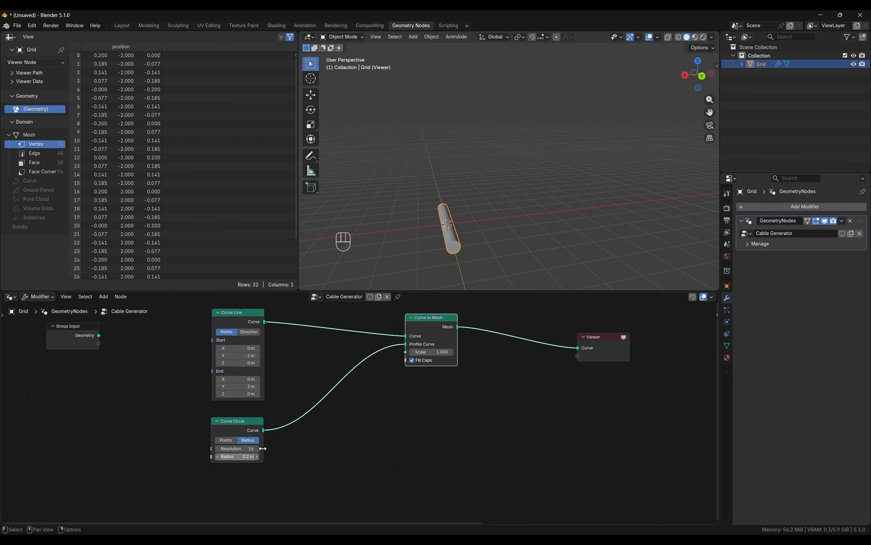
middle_click_drag(473, 218, 544, 227)
scroll(496, 231, "up", 3)
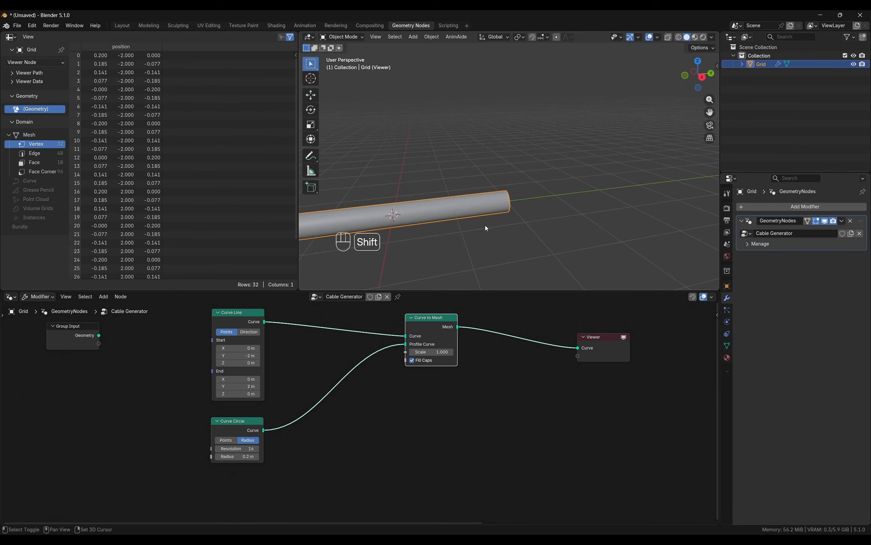
middle_click_drag(485, 227, 563, 214, "shift")
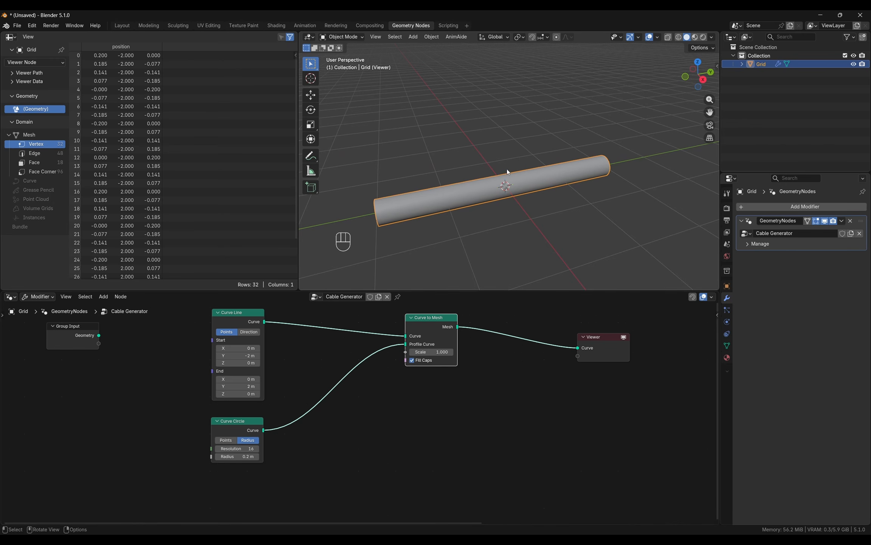
middle_click_drag(543, 193, 512, 125)
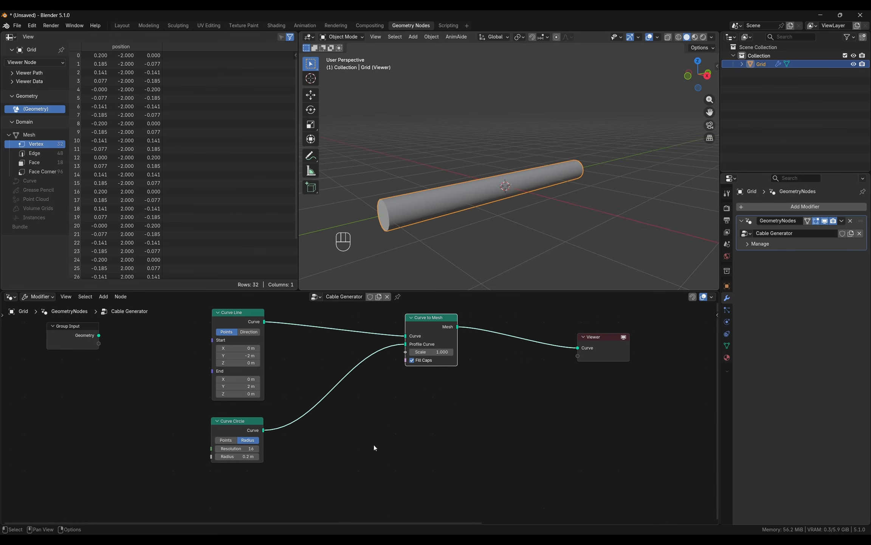
- Set the Curve Circle's Radius to 0.5 m
scroll(380, 442, "up", 3)
left_click(259, 434)
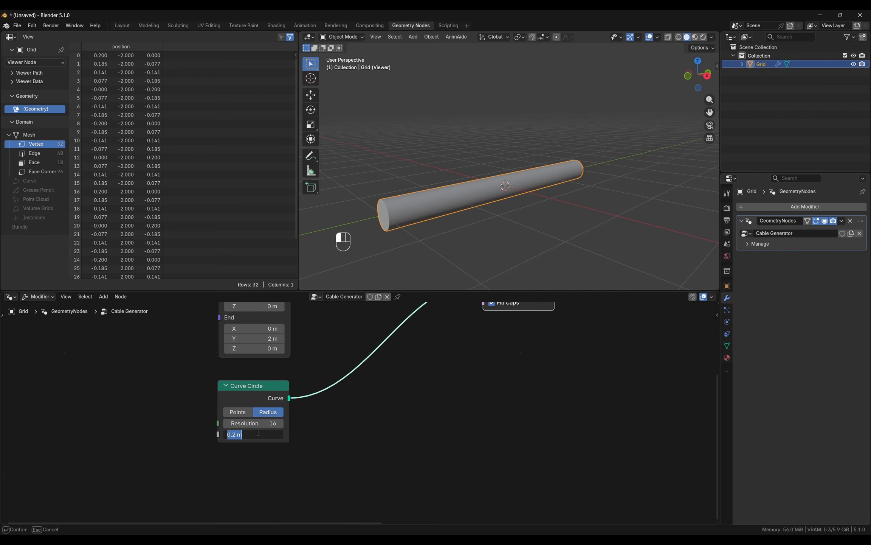
type("0.5")
key("Return")
scroll(359, 425, "down", 2)
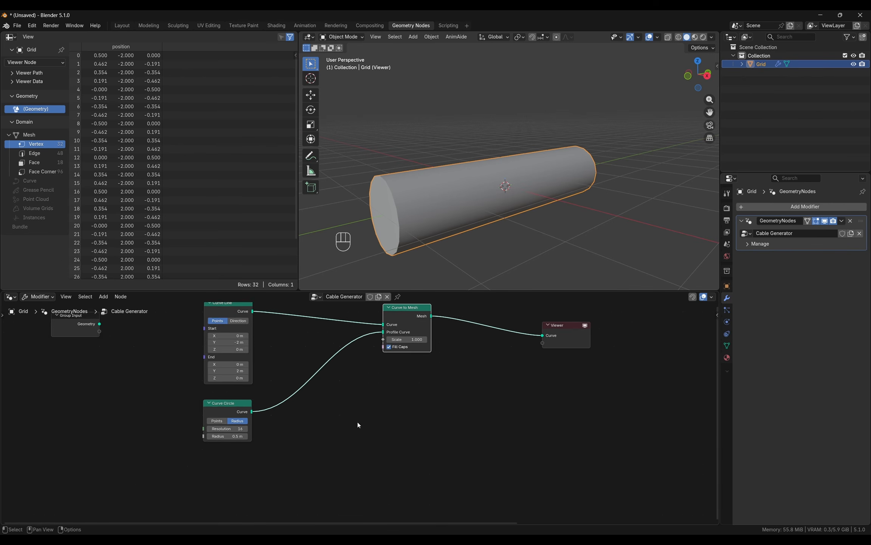
- Move the Viewer node much farther from Curve to Mesh and inspect the capped cylinder from several angles
scroll(558, 418, "down", 2)
scroll(437, 368, "right", 3, "ctrl")
left_click_drag(438, 367, 651, 364)
middle_click_drag(350, 426, 369, 406)
middle_click_drag(416, 217, 437, 221)
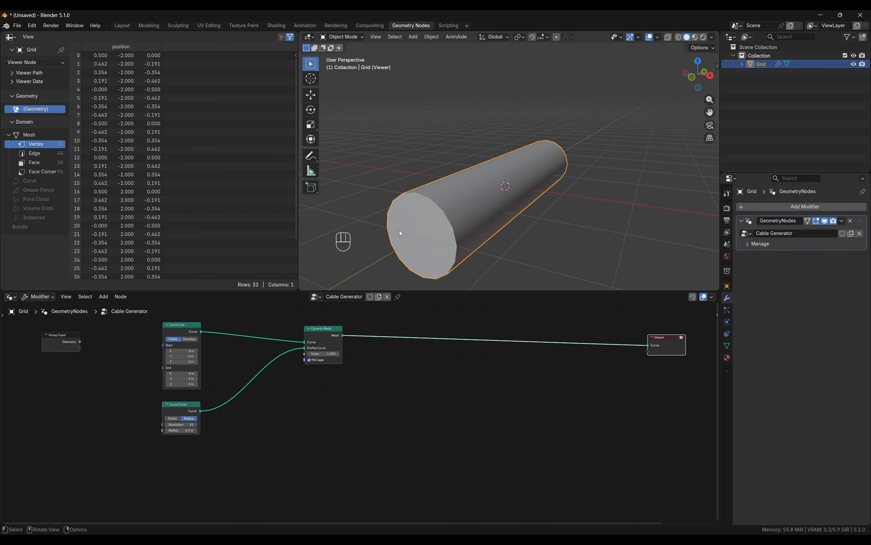
middle_click_drag(500, 266, 401, 242)
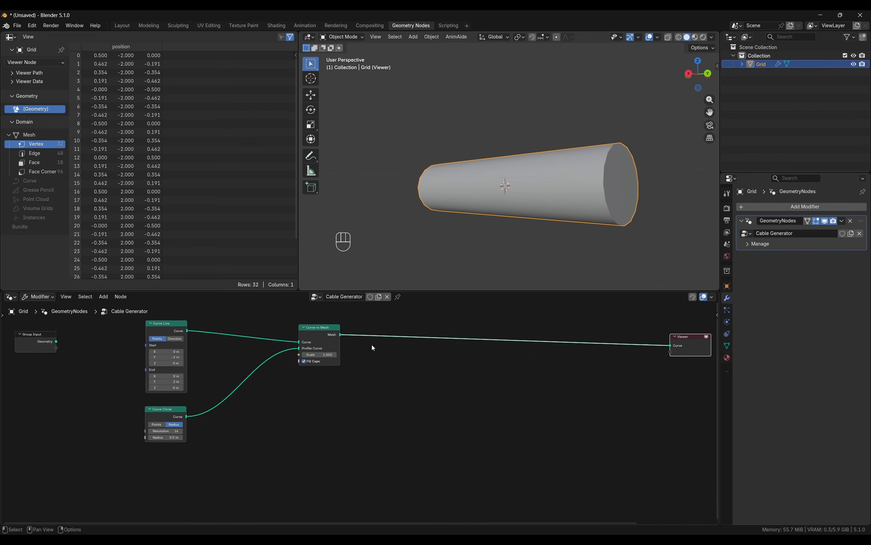
scroll(371, 344, "up", 2)
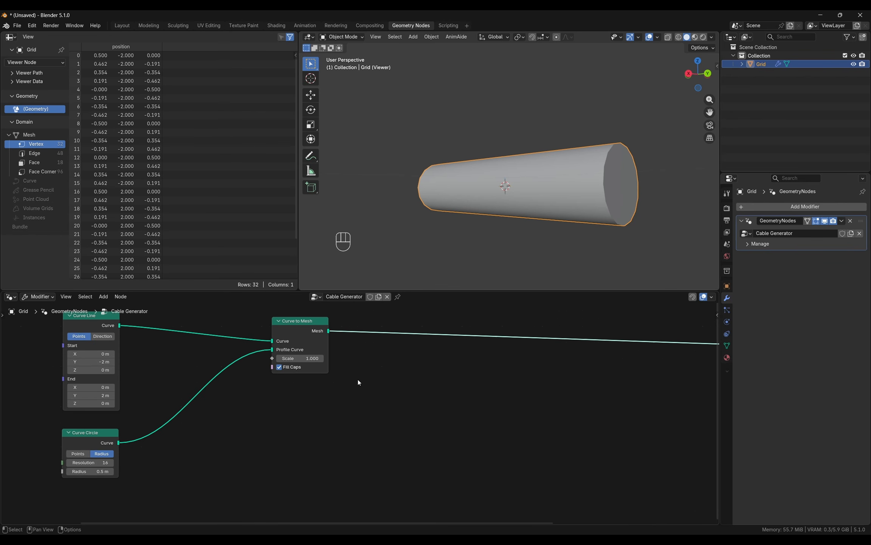
key("Home")
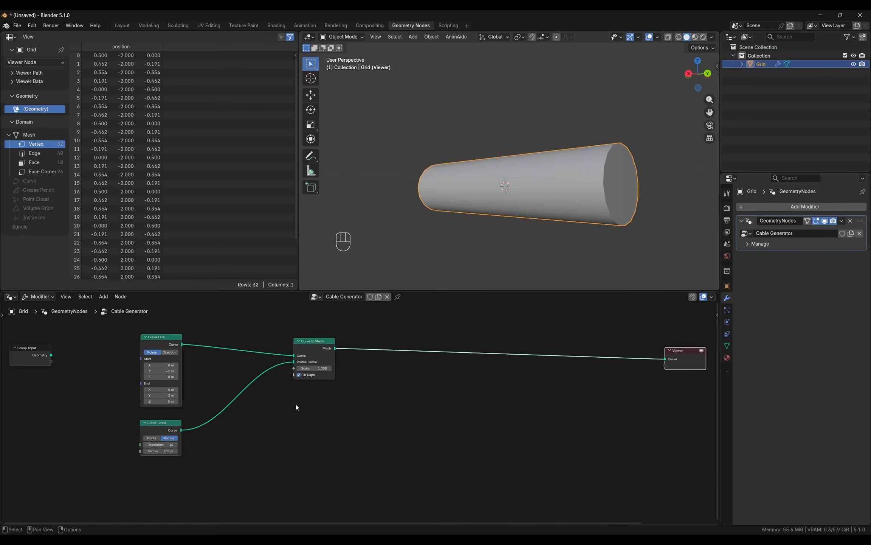
middle_click_drag(468, 238, 506, 250)
middle_click_drag(415, 463, 430, 457)
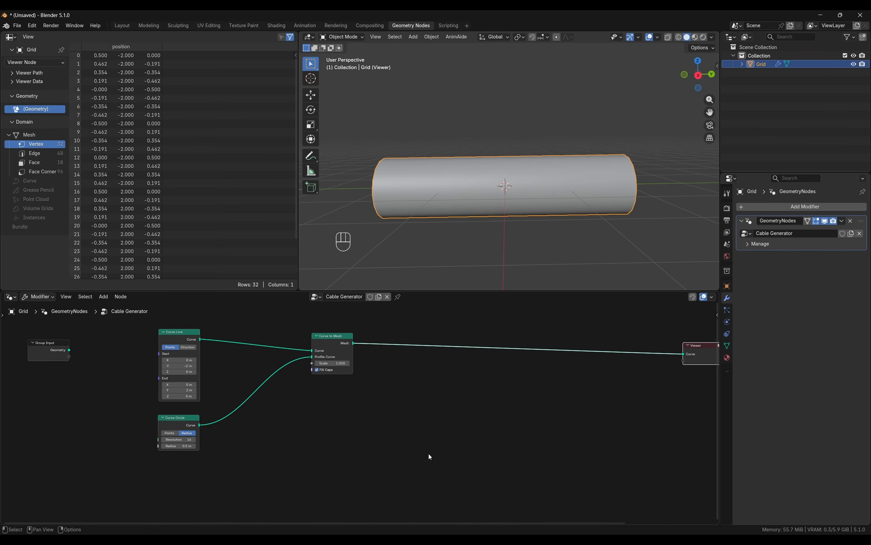
- Add a Curve to Points node below the Curve to Mesh node
key("shift+a")
left_click(417, 343)
type("c")
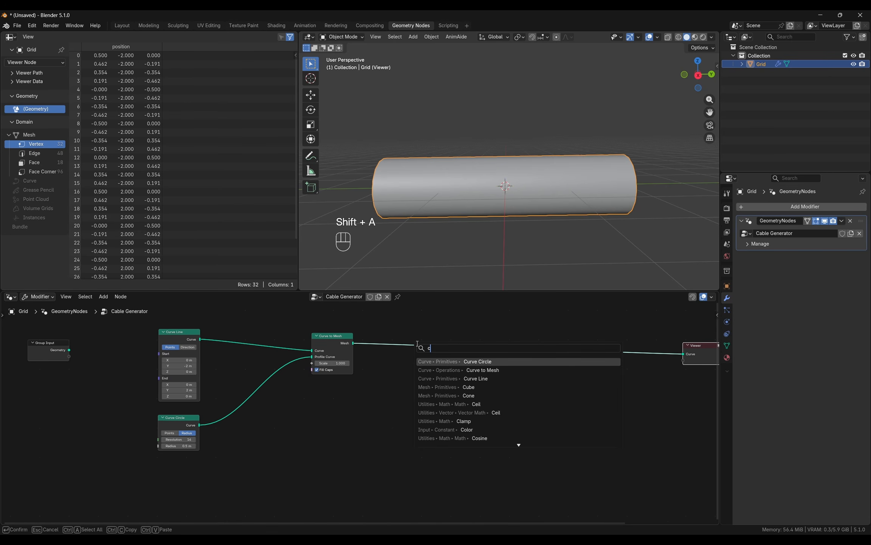
type("urve to p")
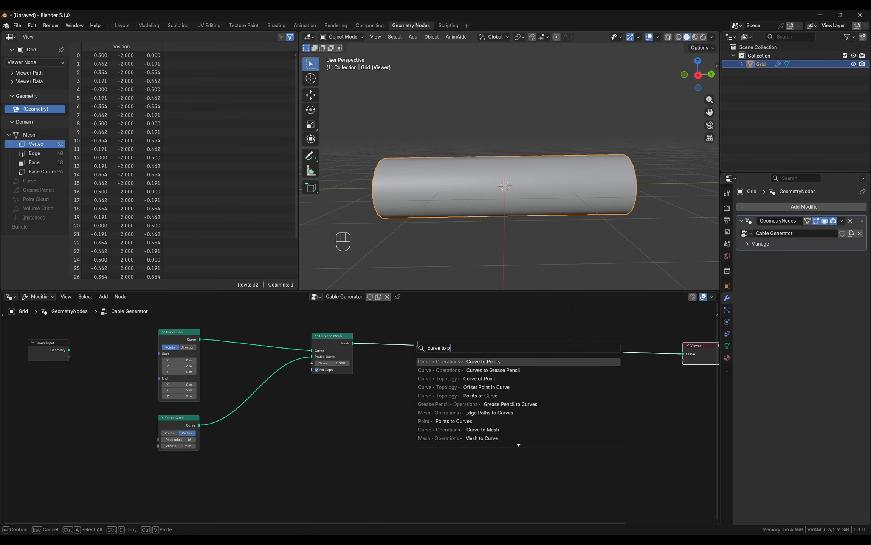
key("Return")
left_click(333, 449)
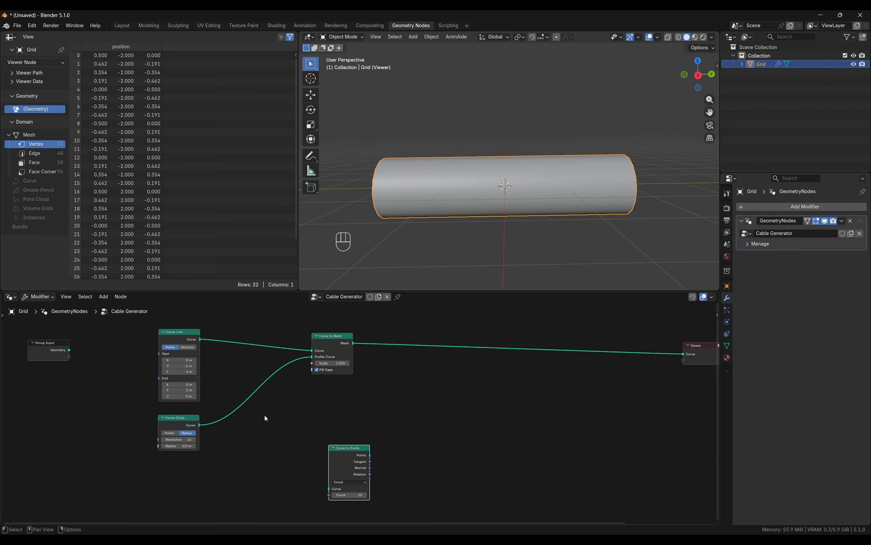
- Connect Curve Line to Curve to Points, set its Count to 2, and shift the node slightly lower
left_click_drag(200, 339, 328, 489)
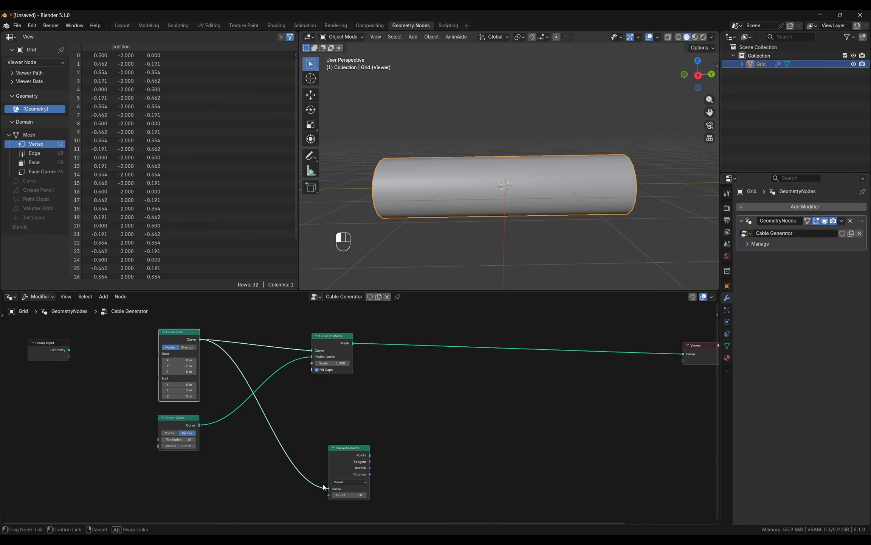
left_click(355, 494)
type("2")
key("Return")
middle_click_drag(450, 475, 462, 460)
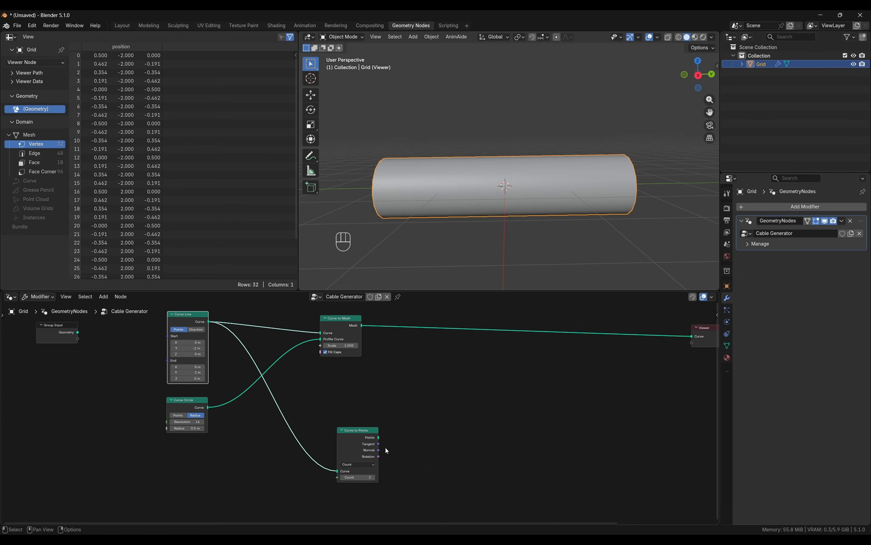
left_click_drag(356, 437, 349, 451)
- Add an Instance on Points node beside Curve to Points and connect the Points output to its Points input
key("shift+a")
left_click(438, 346)
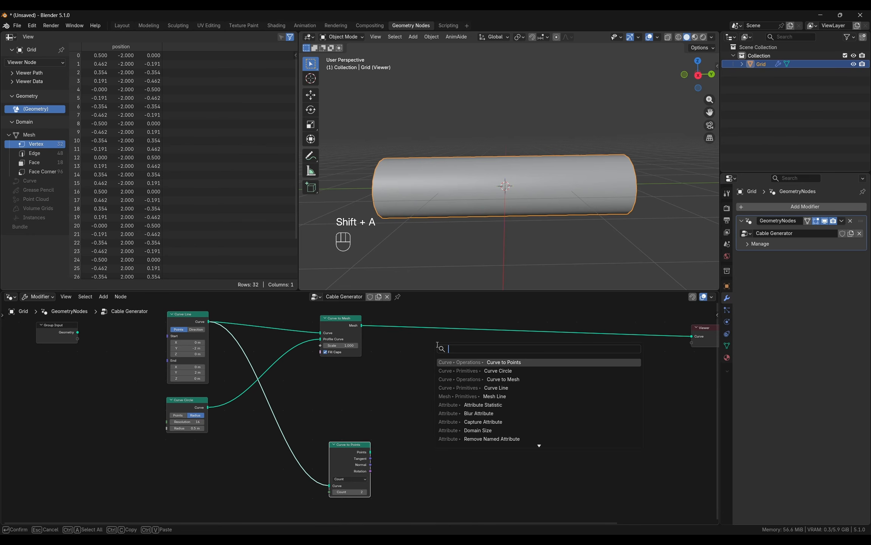
type("instanv")
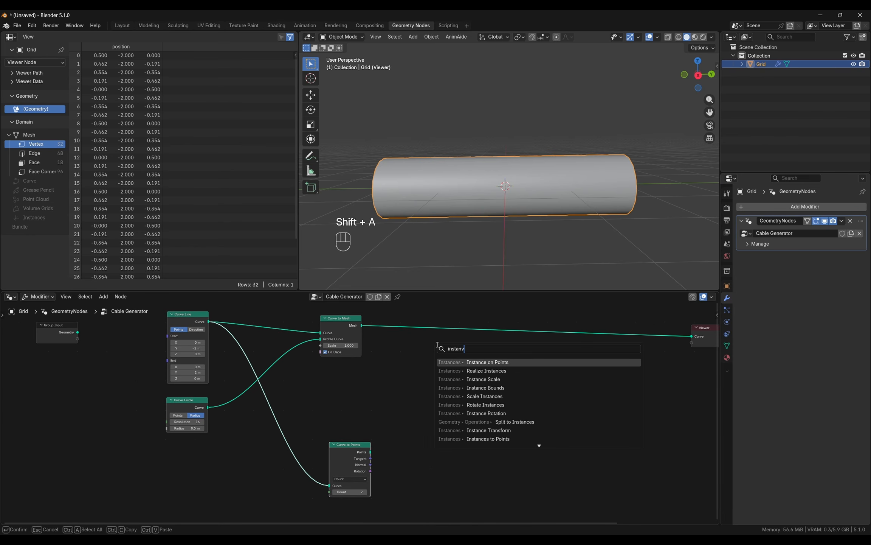
key("Return")
left_click(439, 435)
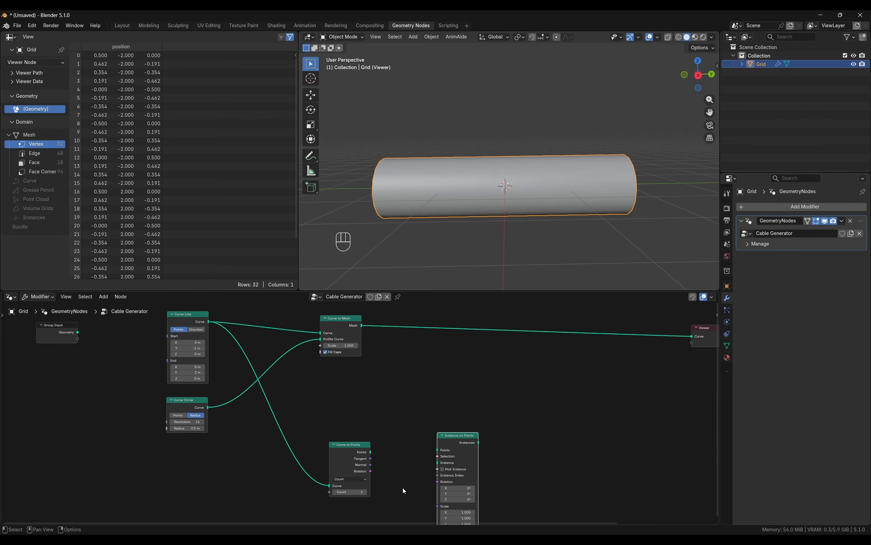
left_click_drag(370, 451, 437, 450)
- Connect Curve Circle to Instance and Curve to Points' Rotation to Rotation on Instance on Points, then preview its Instances output through the Viewer
middle_click_drag(208, 385, 194, 365)
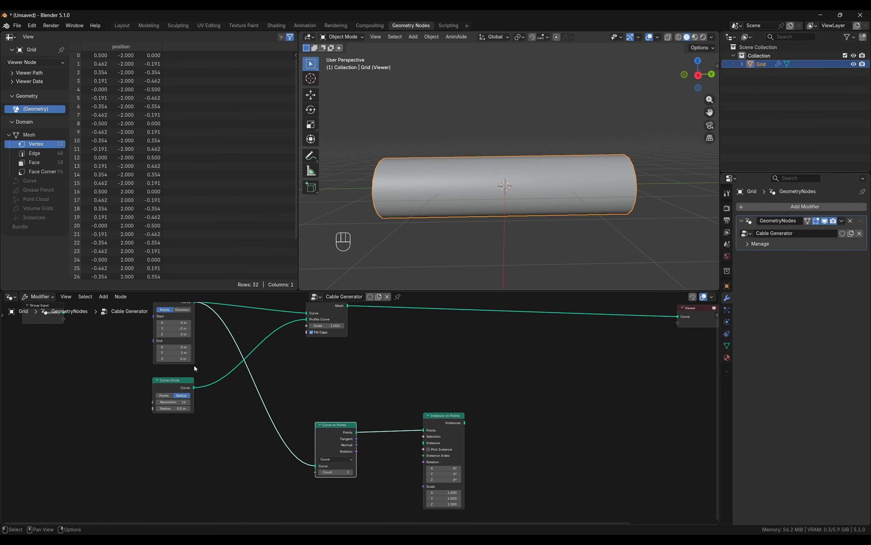
left_click_drag(194, 388, 423, 439)
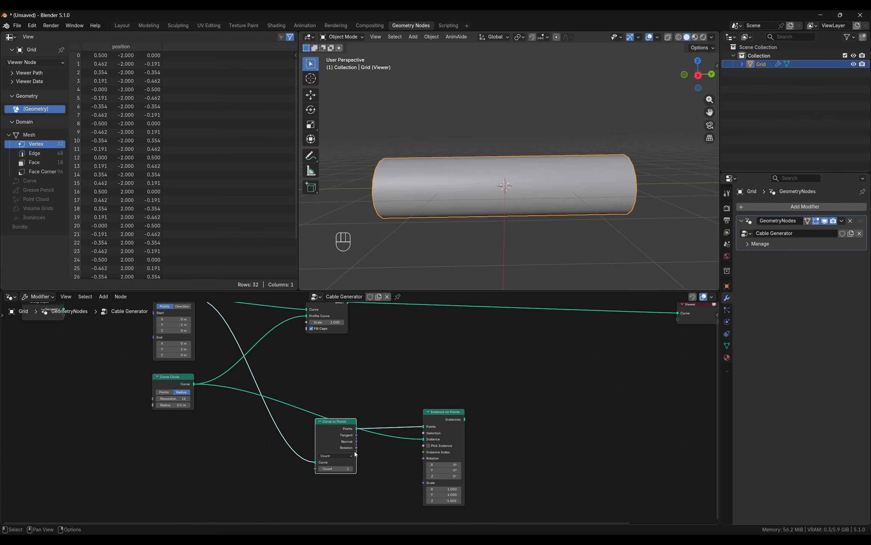
left_click_drag(356, 448, 423, 458)
middle_click_drag(532, 430, 396, 468)
left_click_drag(371, 450, 584, 344)
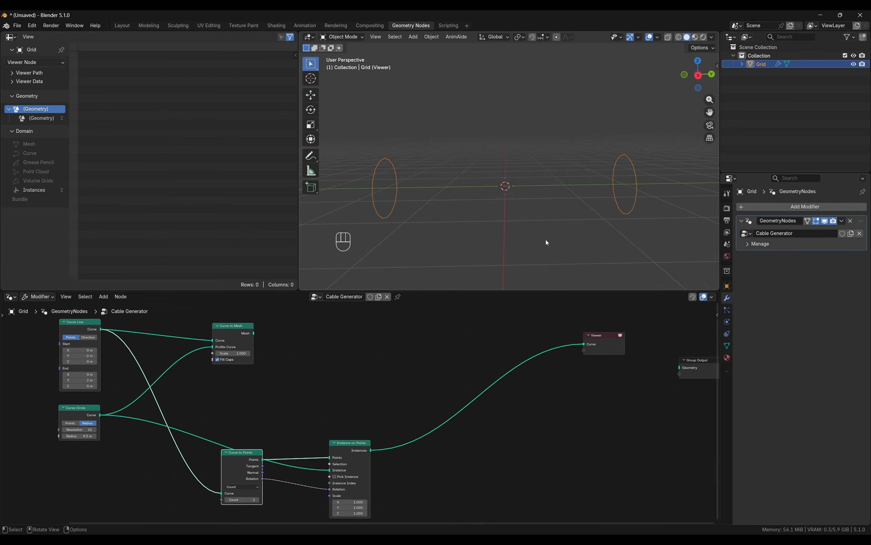
middle_click_drag(546, 240, 413, 171)
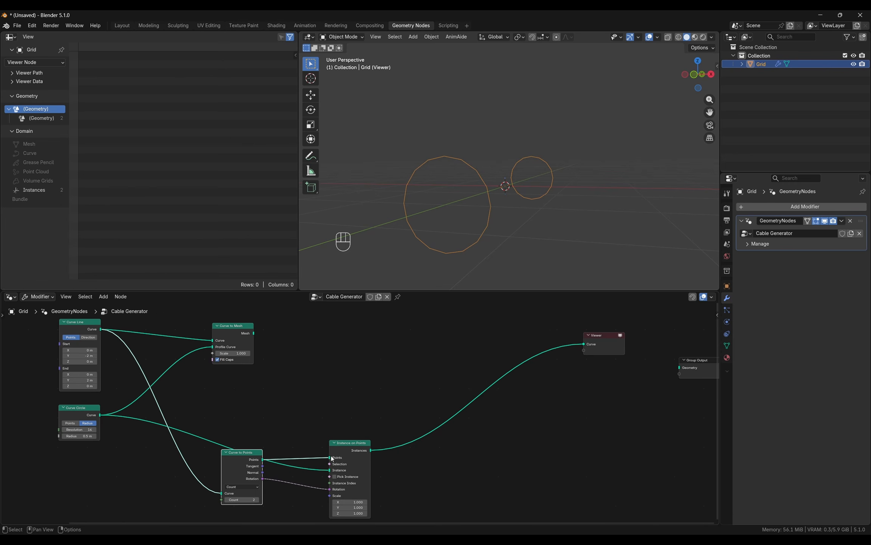
- Make room before Instance on Points and insert a Fill Curve node on the link from Curve Circle to its Instance input
middle_click_drag(332, 458, 466, 418)
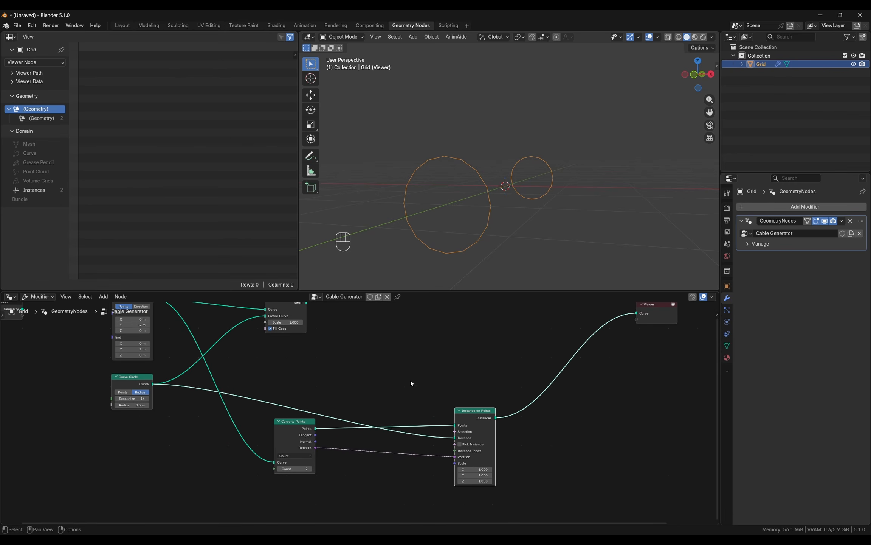
key("shift+a")
type("fi")
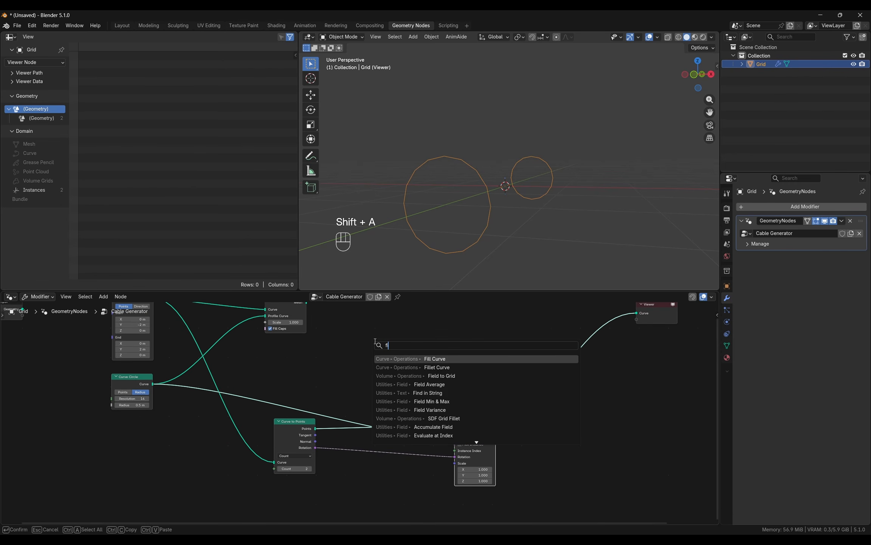
type("ll")
key("Return")
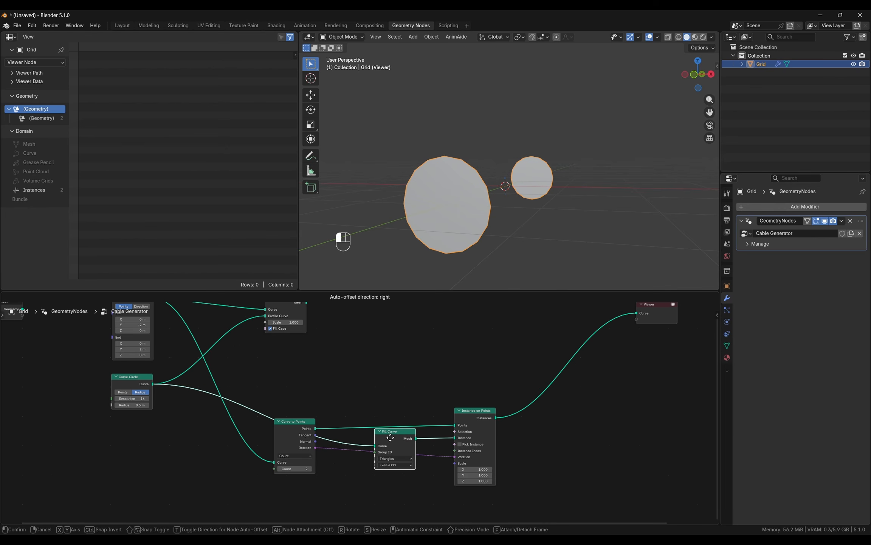
left_click(390, 437)
- Rearrange the Curve to Points, Curve to Mesh and Curve Line nodes to space out the graph
left_click_drag(285, 429, 271, 442)
scroll(341, 439, "down", 2)
left_click_drag(222, 384, 257, 370)
middle_click_drag(242, 398, 278, 410)
left_click_drag(142, 393, 142, 381)
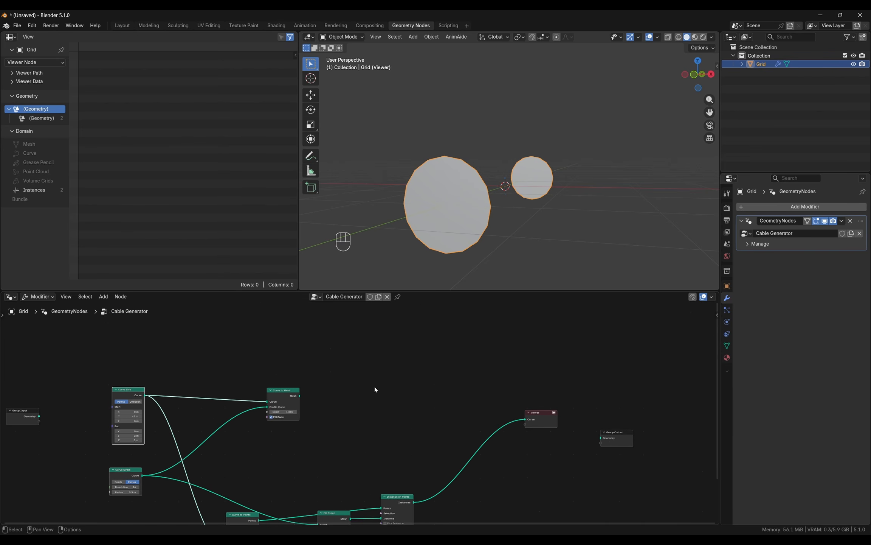
- Add a Mesh to Volume node, feed it the Mesh output of Curve to Mesh, and preview its Volume output through the Viewer
key("shift+a")
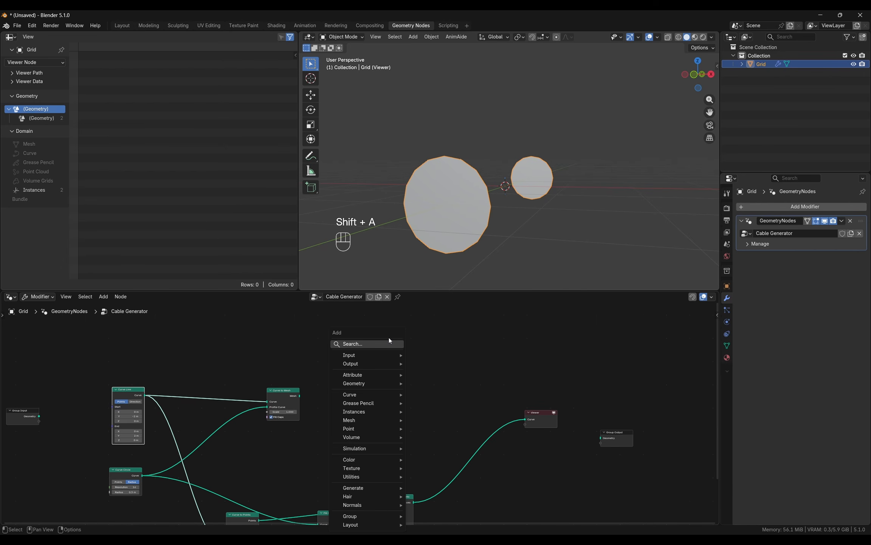
type("mesh t")
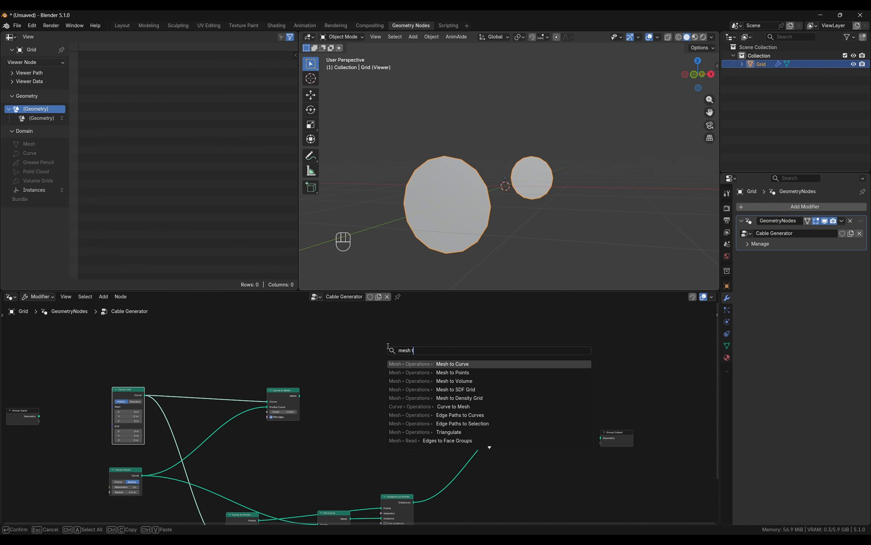
type("o vol")
key("Return")
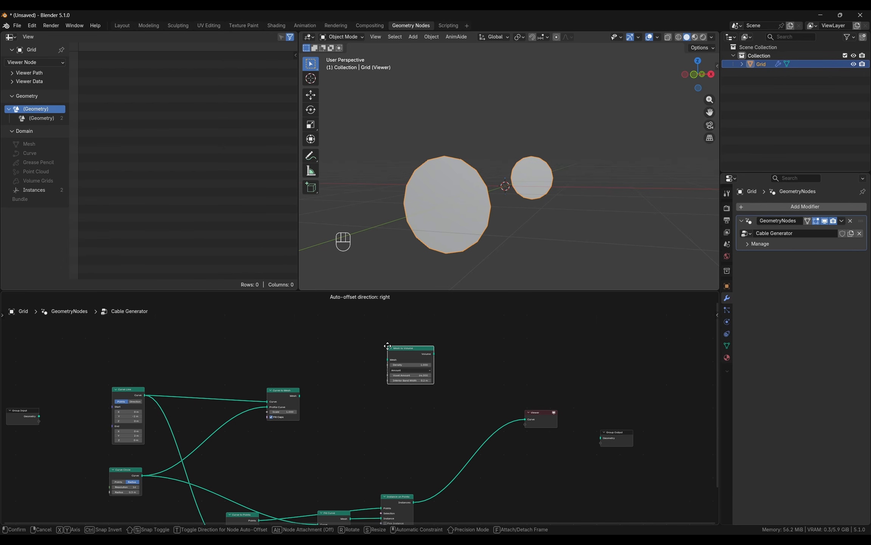
left_click(383, 369)
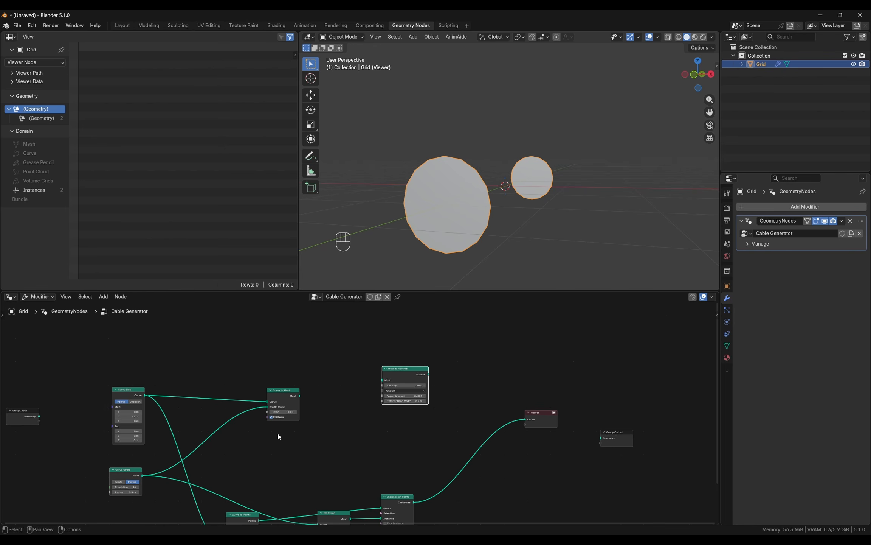
scroll(279, 437, "up", 2)
left_click_drag(307, 382, 575, 417)
scroll(493, 373, "right", 2)
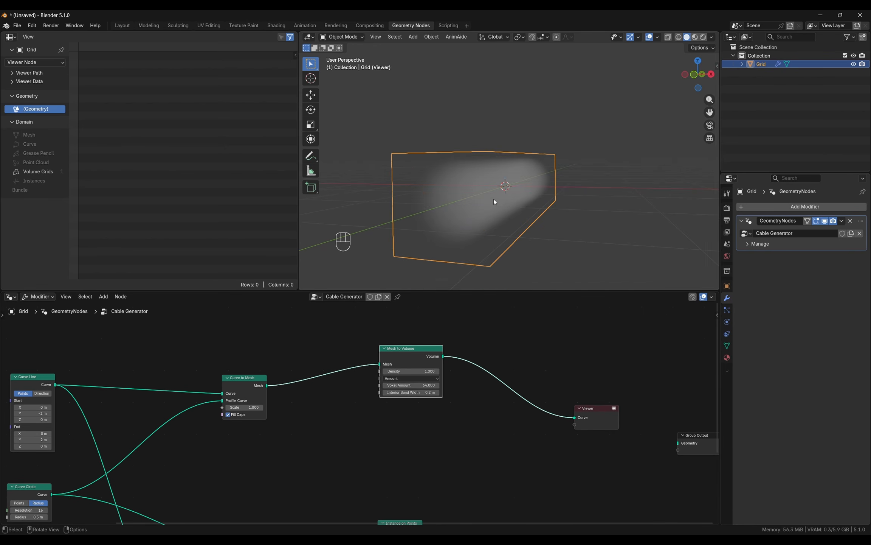
- Raise the Density of the Mesh to Volume node to about 25
middle_click_drag(494, 199, 478, 218)
scroll(477, 215, "up", 3)
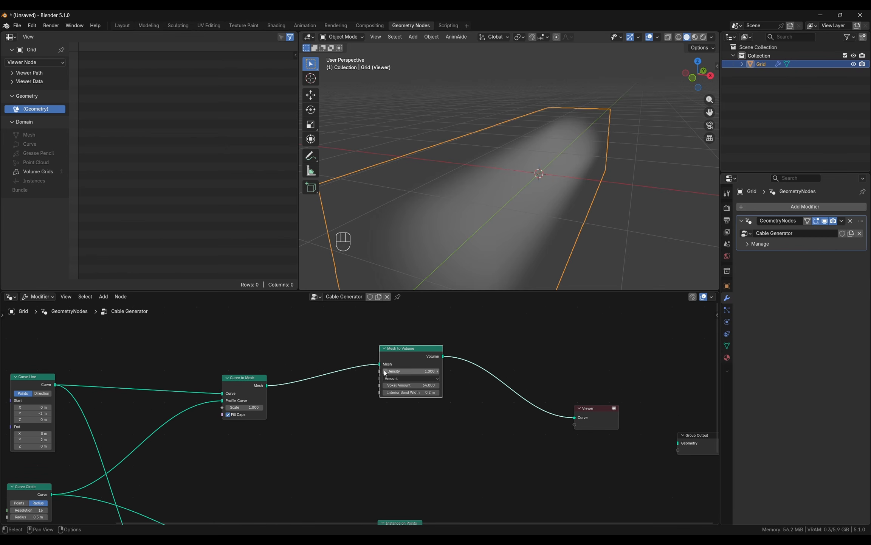
left_click_drag(400, 372, 461, 422)
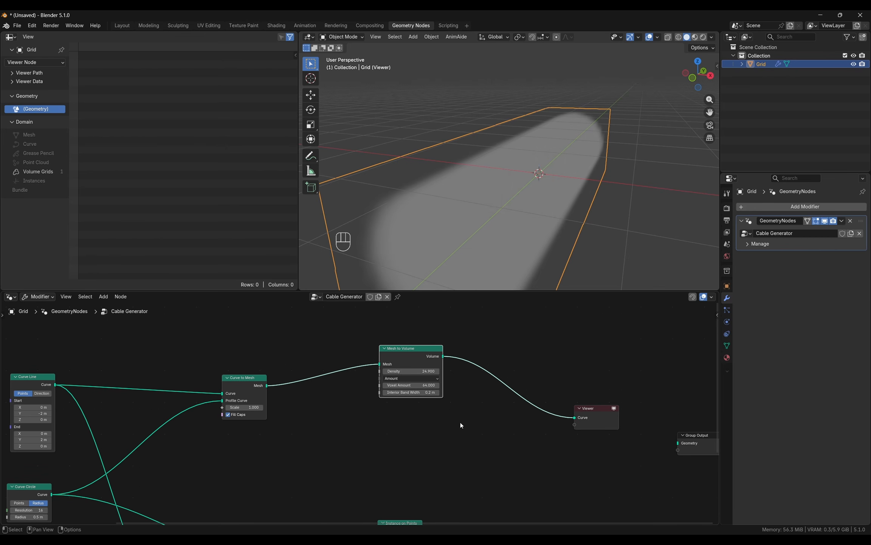
middle_click_drag(462, 187, 465, 177)
- Make room before the Viewer and insert a Distribute Points in Volume node on the link from Mesh to Volume
middle_click_drag(539, 358, 372, 358)
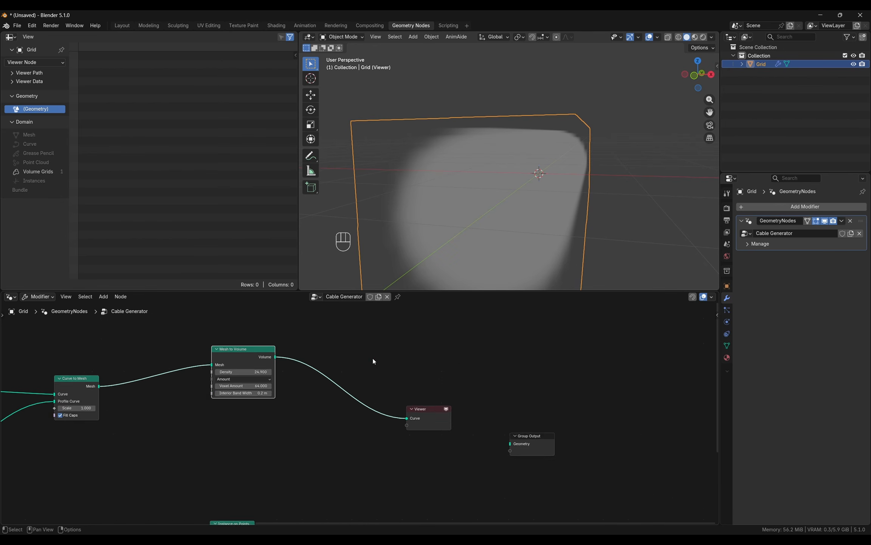
scroll(373, 358, "down", 2)
left_click_drag(420, 404, 540, 384)
middle_click_drag(395, 365, 392, 408)
key("shift+a")
left_click(392, 336)
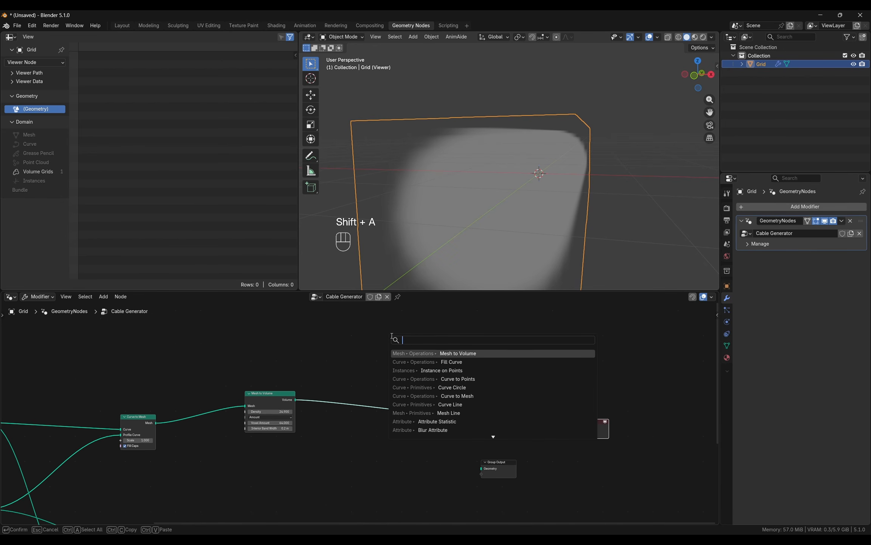
type("distribute")
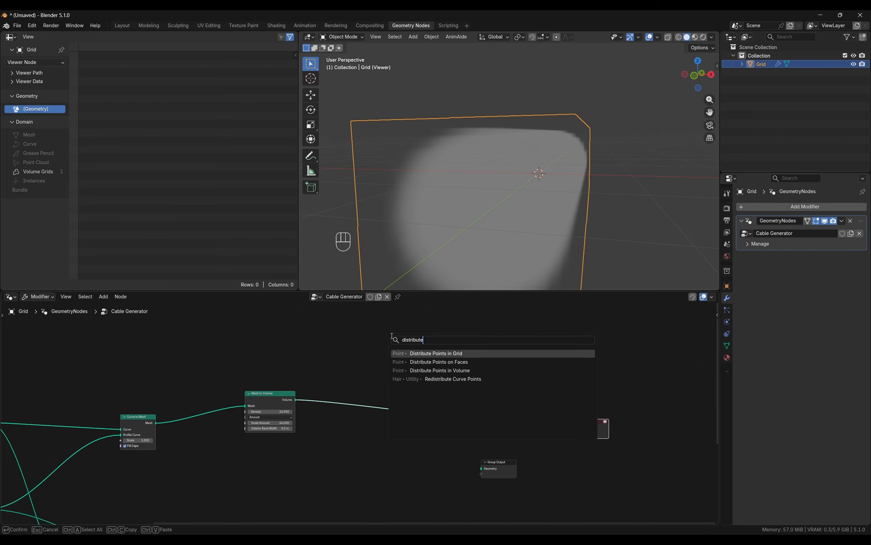
key("Down")
key("Down")
key("Return")
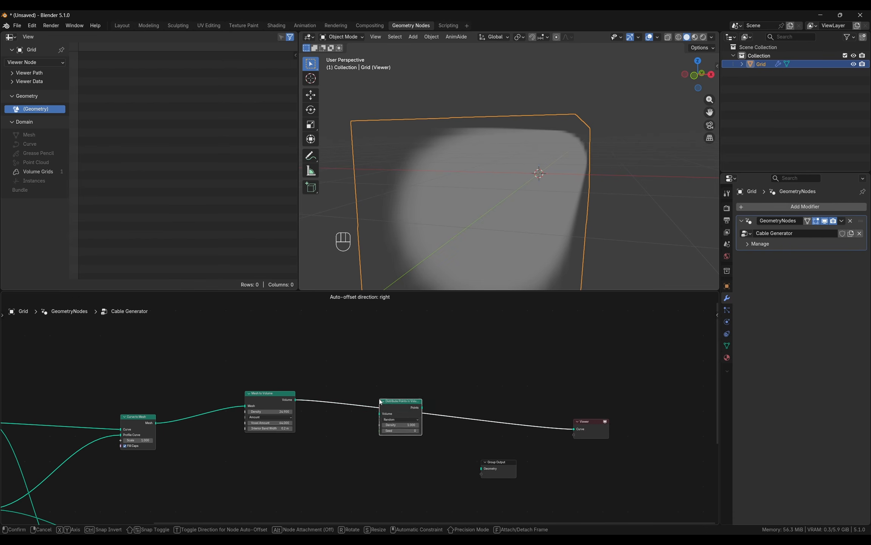
left_click(435, 414)
- Set the Density of Distribute Points in Volume to 100 and inspect the point cloud along its length
middle_click_drag(451, 281, 430, 432)
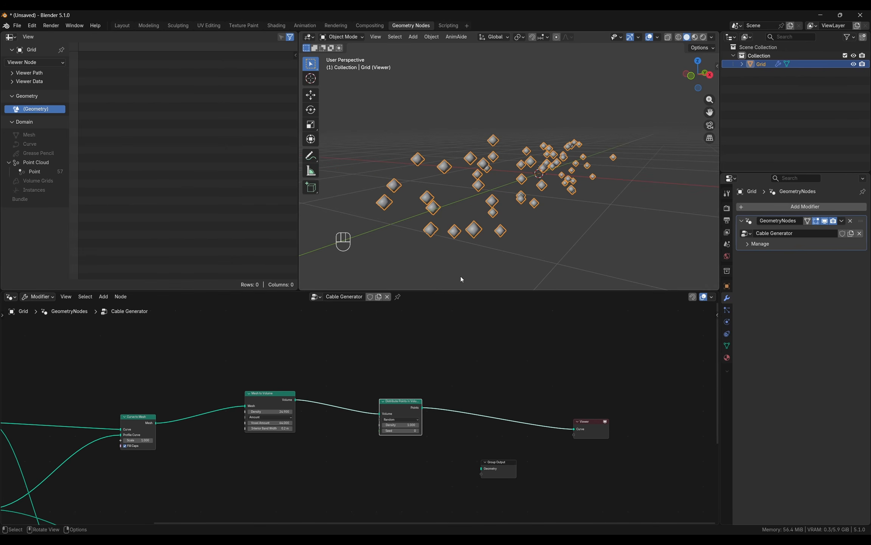
left_click(408, 424)
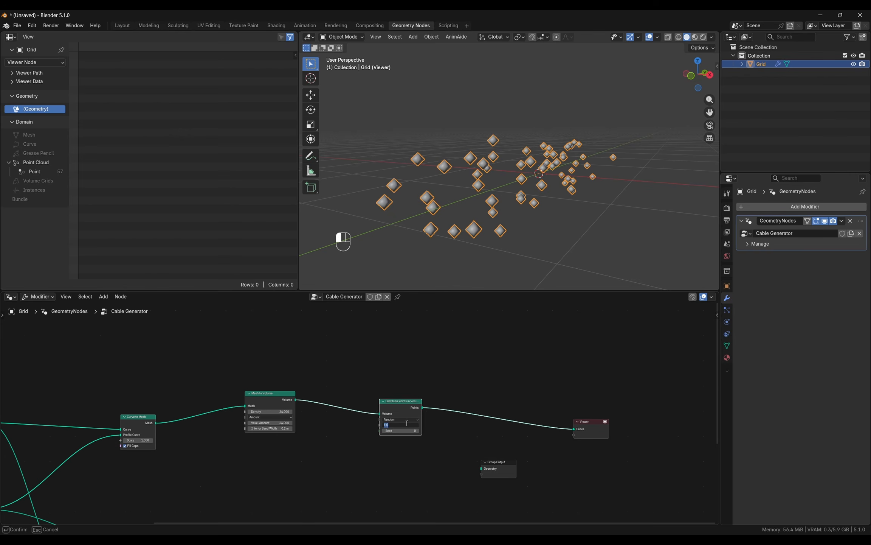
type("100")
key("Return")
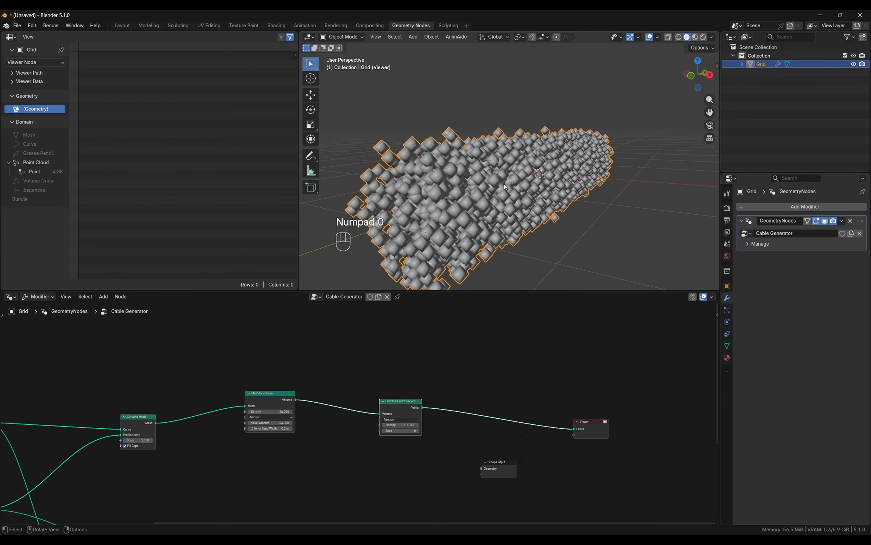
middle_click_drag(506, 187, 462, 198)
scroll(462, 198, "down", 4)
scroll(461, 373, "down", 3)
- Move Distribute Points in Volume closer to Mesh to Volume and shift the Viewer farther away from it
left_click_drag(391, 379, 359, 370)
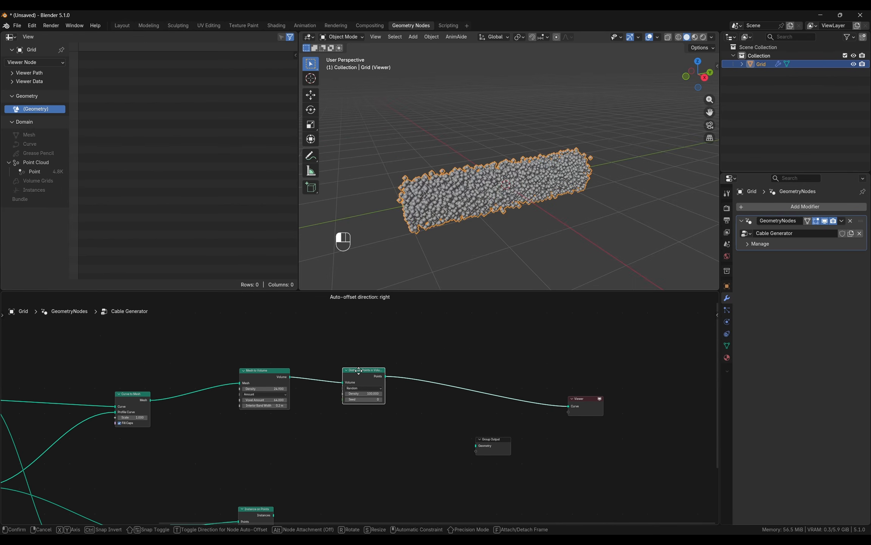
middle_click_drag(468, 403, 440, 387)
left_click_drag(571, 383, 607, 355)
- Preview the Instances output of Instance on Points through the Viewer and move the Viewer away to leave room between them
middle_click_drag(430, 427, 443, 371)
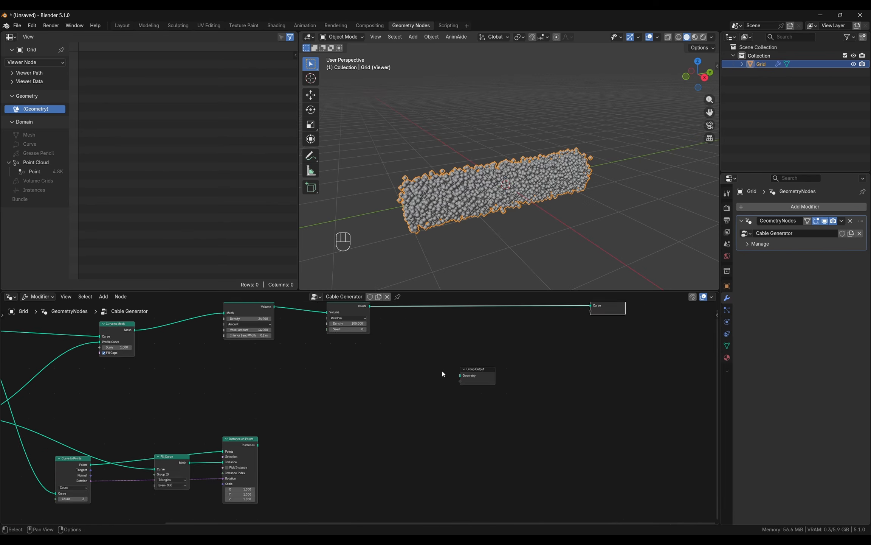
scroll(443, 374, "down", 2)
middle_click_drag(296, 440, 289, 401)
scroll(303, 413, "up", 3)
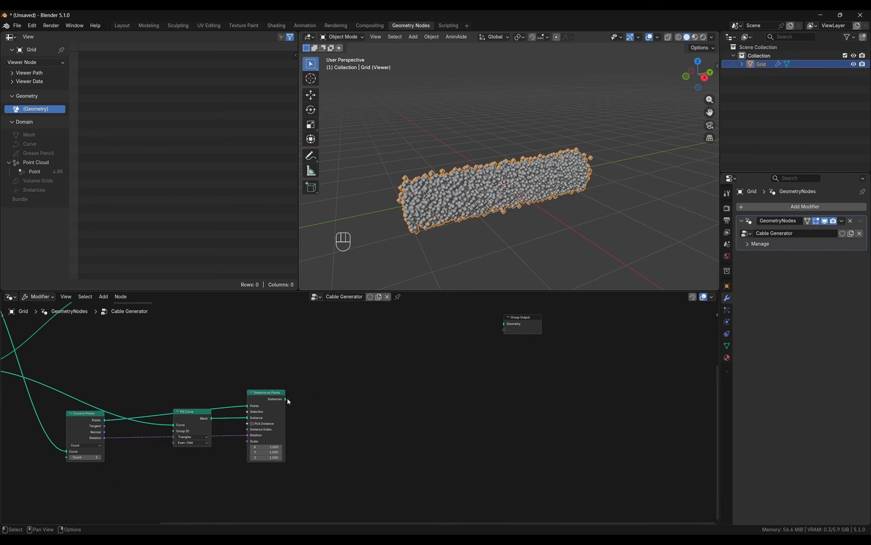
left_click(274, 394, "ctrl+shift")
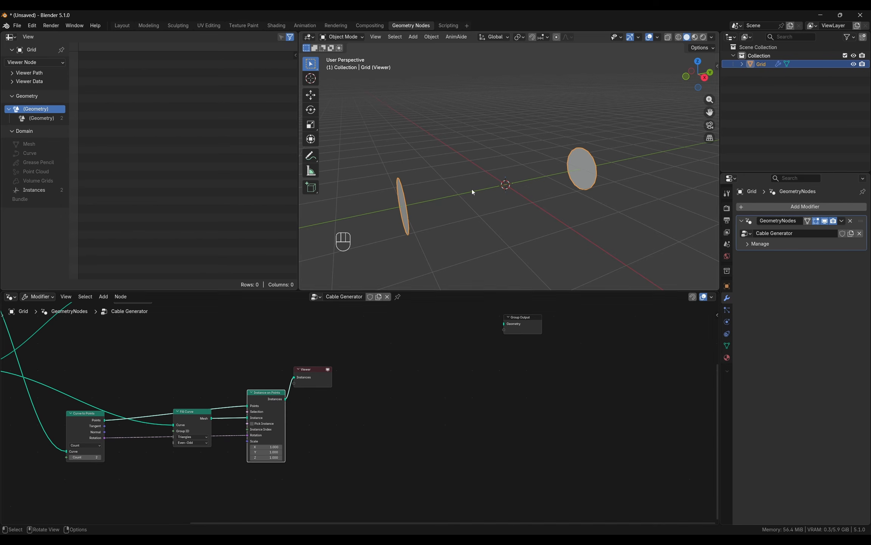
left_click_drag(325, 378, 514, 394)
middle_click_drag(408, 400, 418, 414)
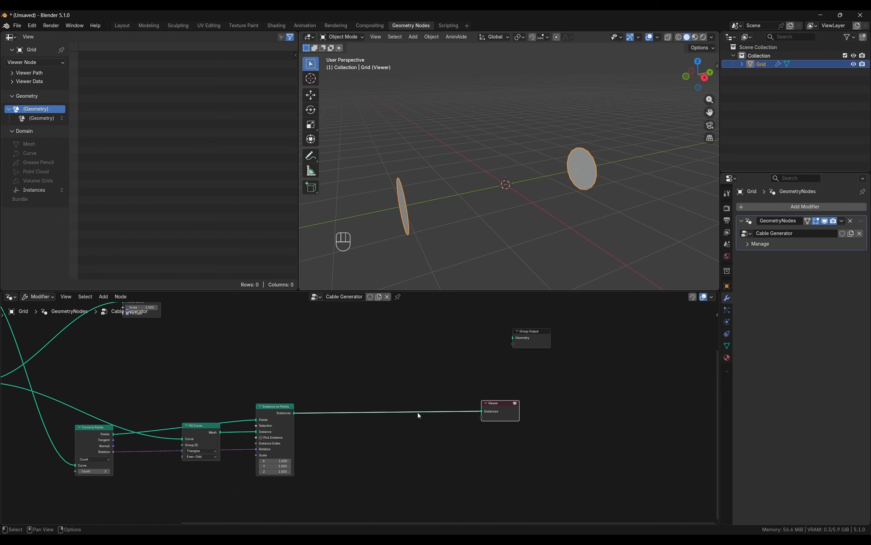
key("shift+a")
left_click(390, 344)
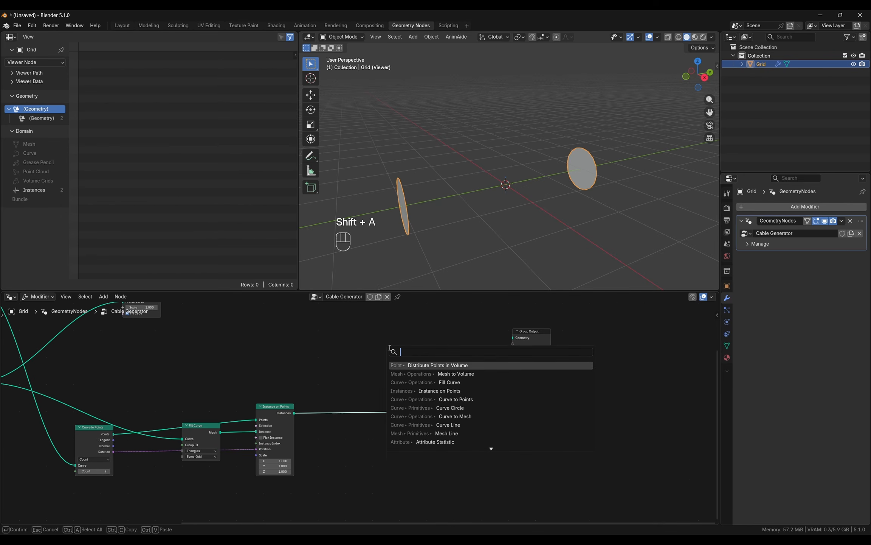
type("scatter")
key("Return")
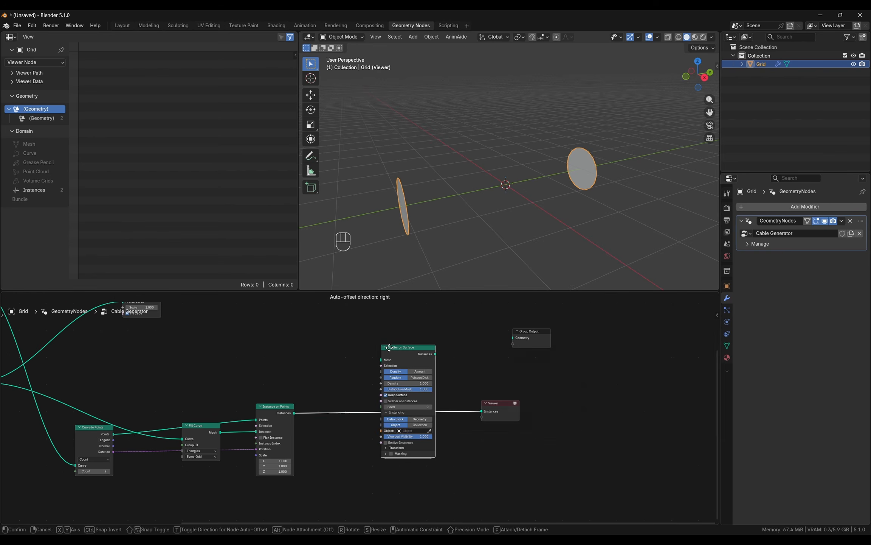
key("Escape")
- Insert a Distribute Points on Faces node on the link between Instance on Points and the Viewer
key("shift+a")
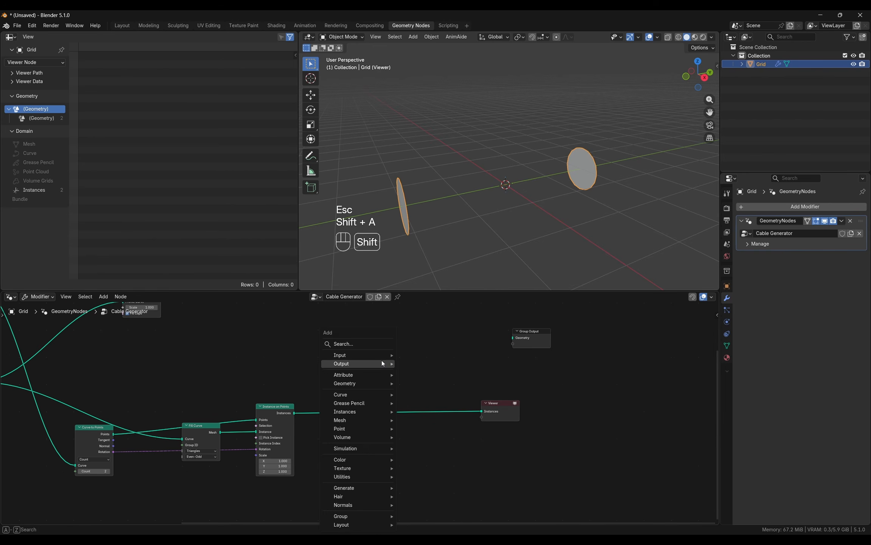
type("scatter")
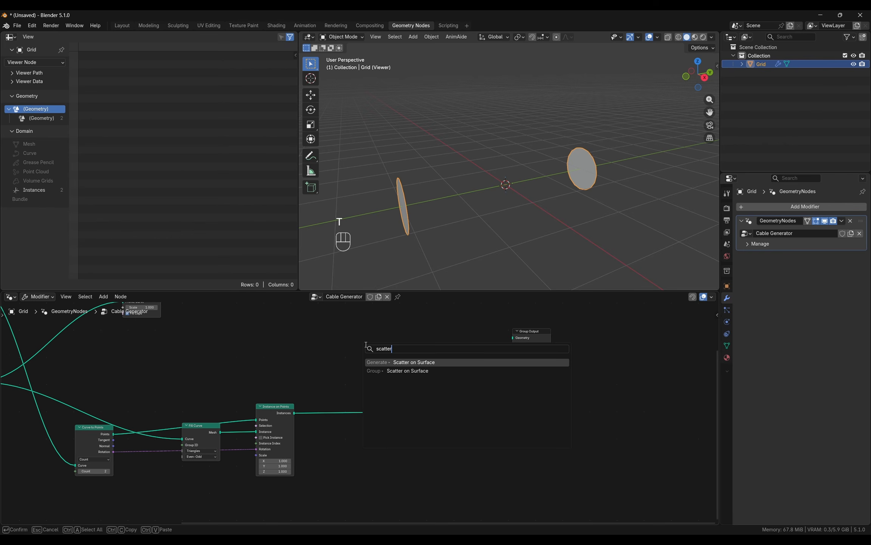
key("BackSpace")
key("BackSpace")
key("BackSpace")
key("BackSpace")
key("BackSpace")
key("BackSpace")
type("distr")
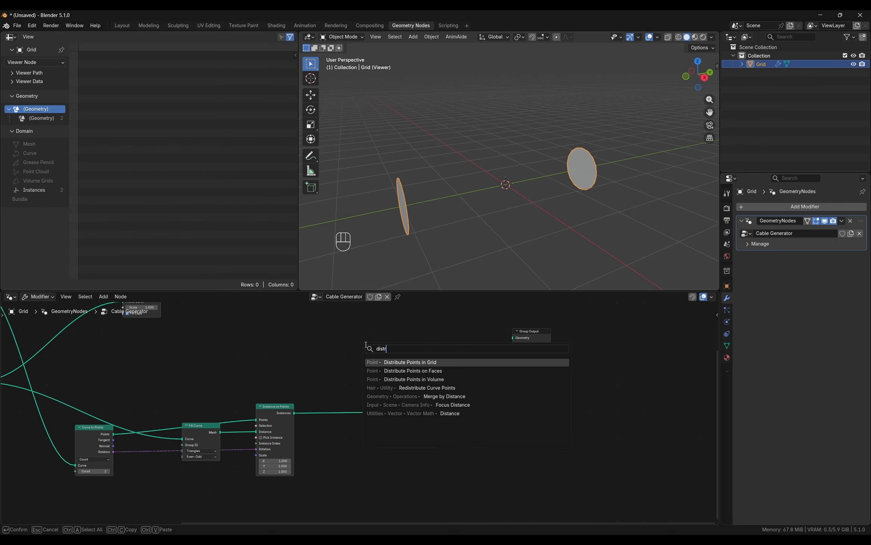
key("Down")
key("Return")
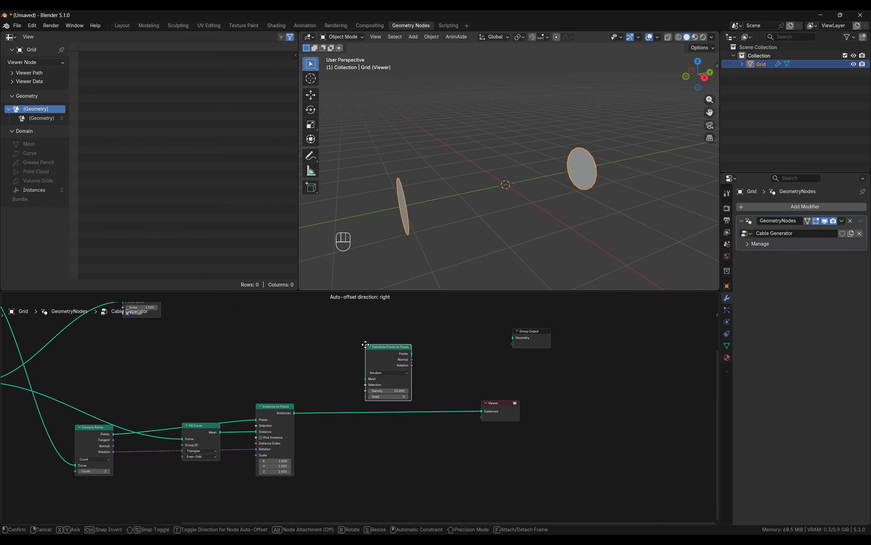
left_click(375, 407)
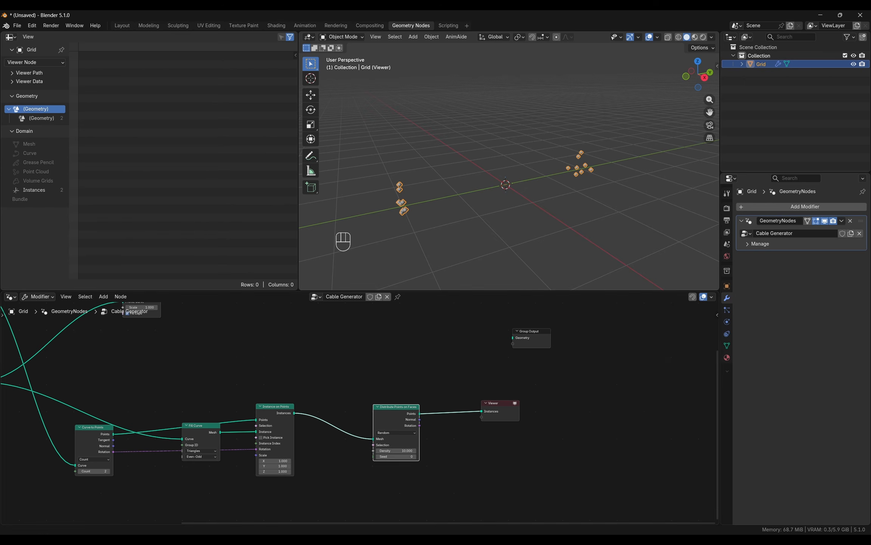
- Set the Density of Distribute Points on Faces to 200 and inspect the points on both end caps
scroll(403, 488, "up", 2)
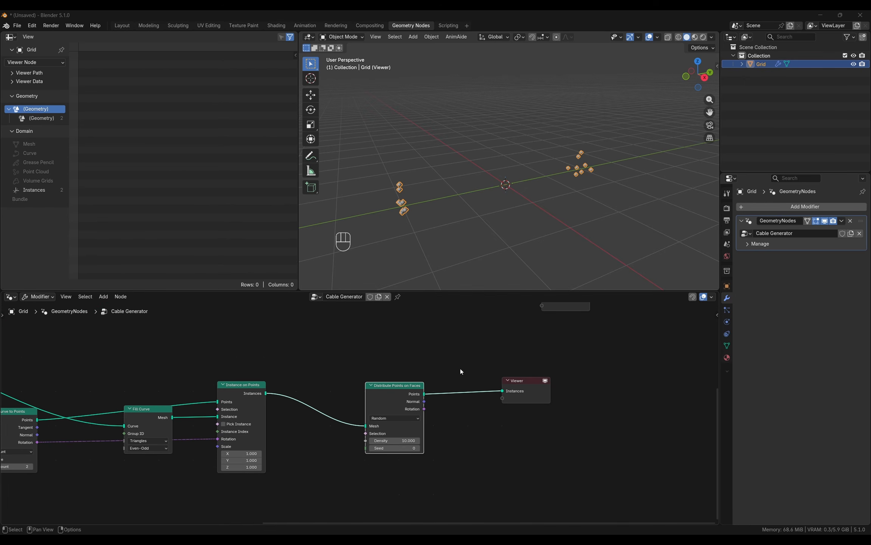
scroll(455, 419, "up", 2)
left_click_drag(366, 450, 393, 450)
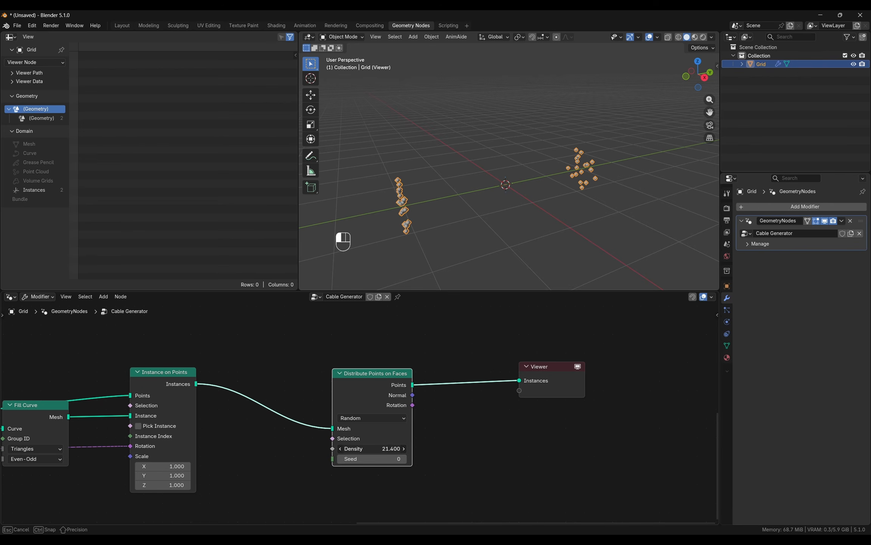
left_click(362, 450)
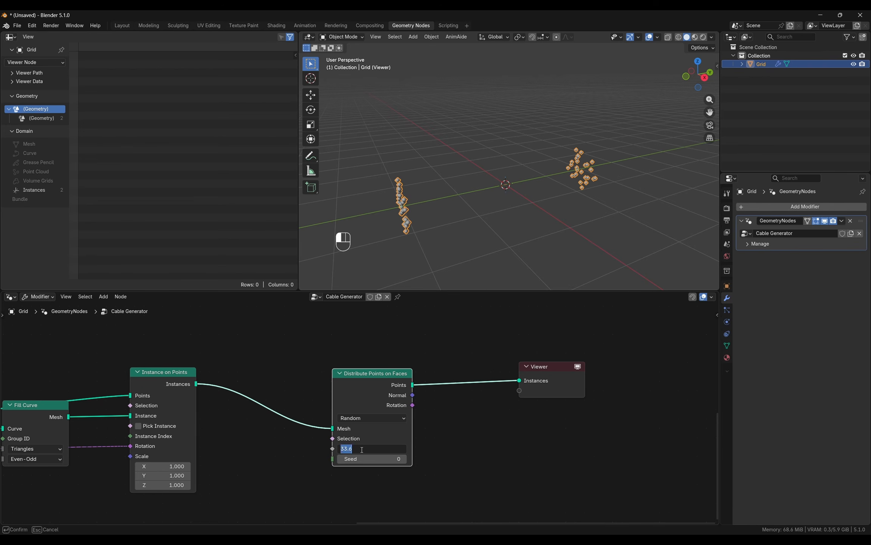
type("200")
key("Return")
middle_click_drag(396, 260, 414, 265)
middle_click_drag(410, 383, 354, 389)
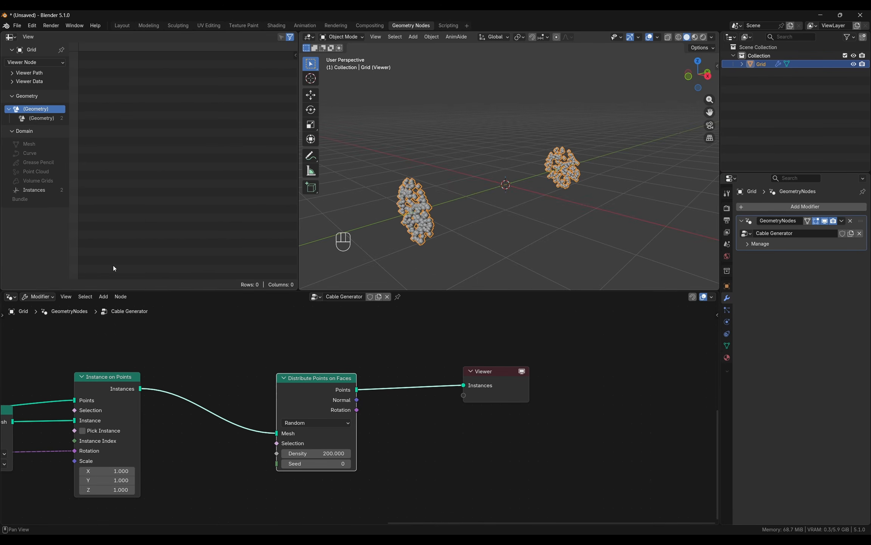
- Move Distribute Points on Faces closer to Instance on Points and display the Instances domain in the spreadsheet
left_click_drag(312, 395, 269, 394)
left_click(36, 190)
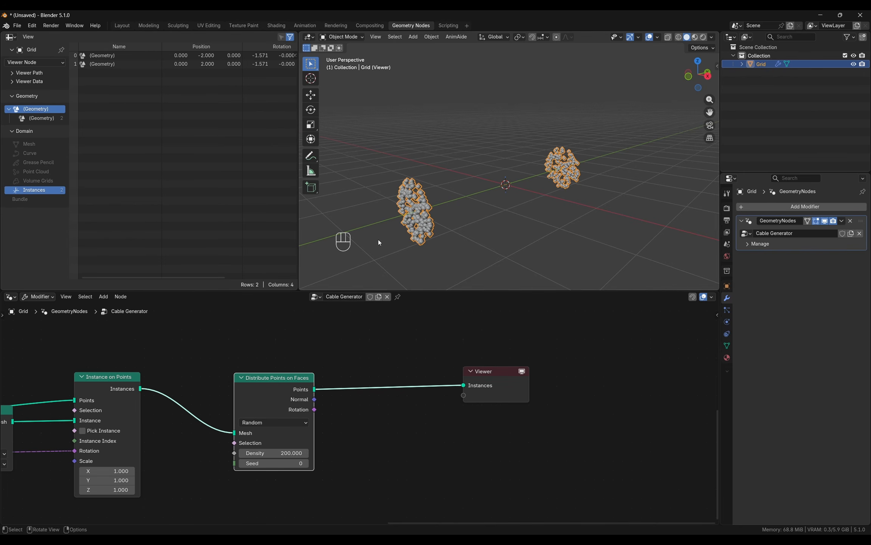
middle_click_drag(379, 239, 403, 240)
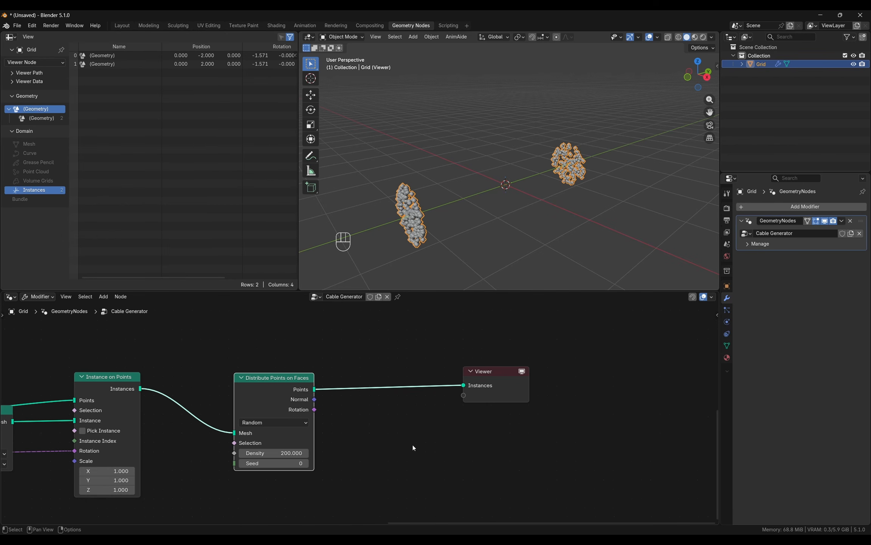
- Move the Viewer farther away and insert a Store Named Attribute node between Distribute Points on Faces and the Viewer
middle_click_drag(413, 446, 351, 423)
left_click_drag(375, 370, 377, 370)
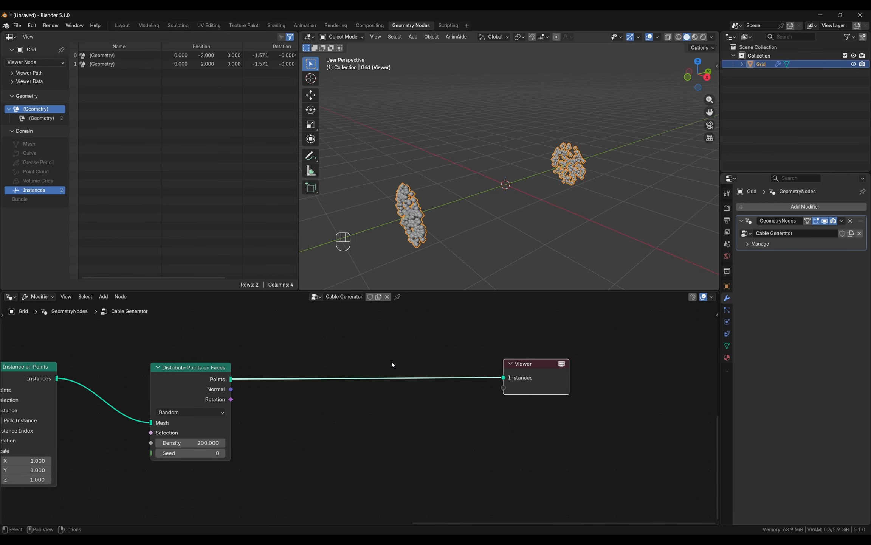
key("shift+a")
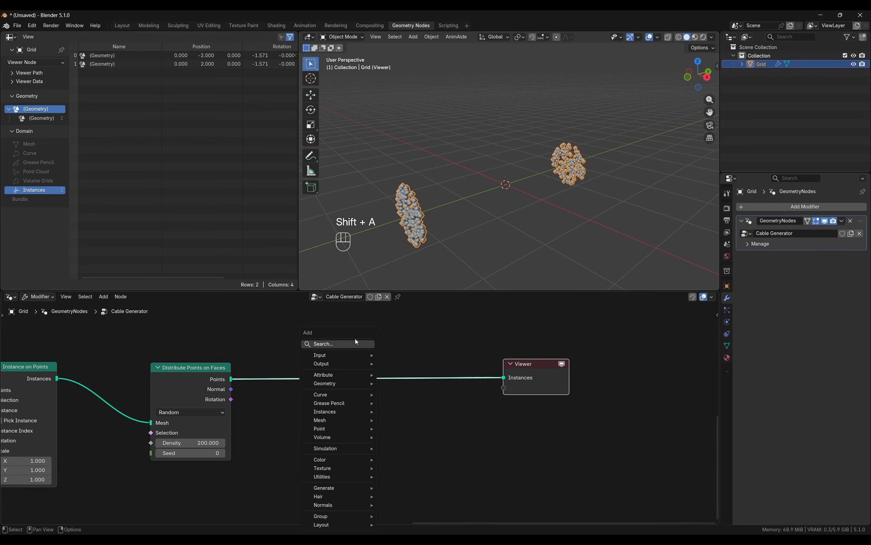
type("s")
type("tore")
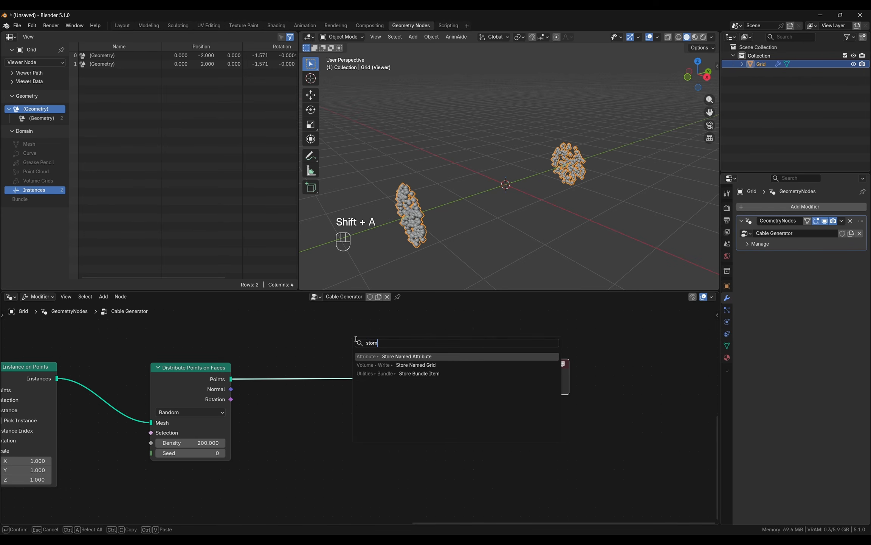
key("Return")
left_click(353, 370)
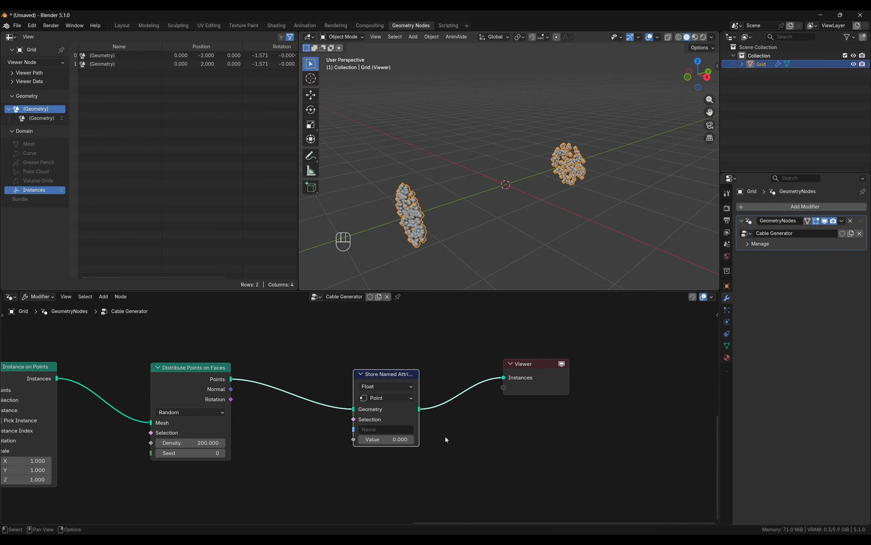
- Set the Store Named Attribute data type to Integer and name the attribute "ends"
left_click(390, 385)
left_click(385, 417)
middle_click_drag(463, 430, 462, 406)
left_click(393, 373)
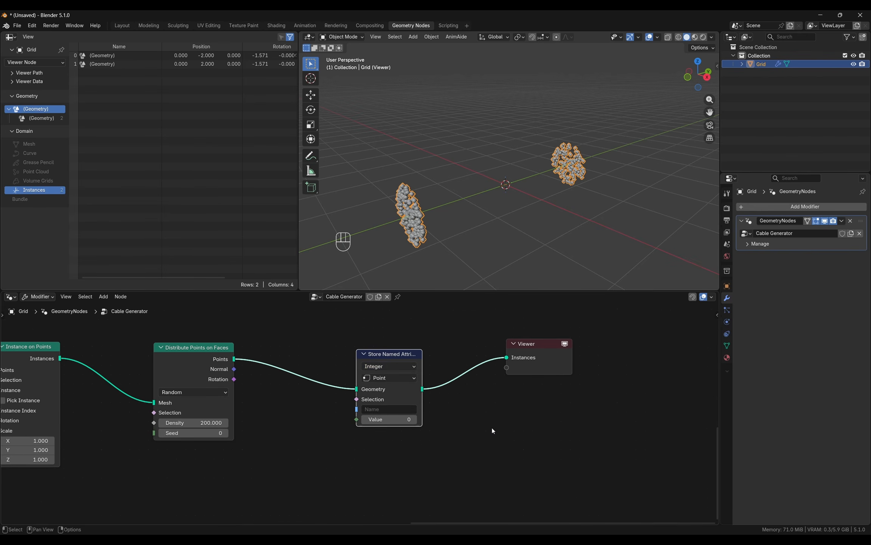
scroll(440, 420, "up", 2)
left_click(380, 402)
type("en")
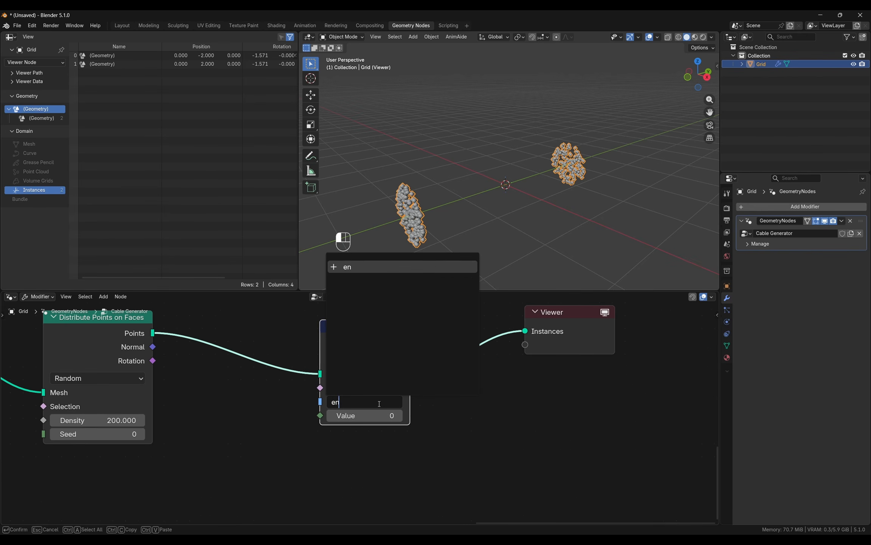
type("ds")
key("Return")
- Add an Index node and connect it to the Value input of Store Named Attribute
middle_click_drag(552, 423, 643, 396)
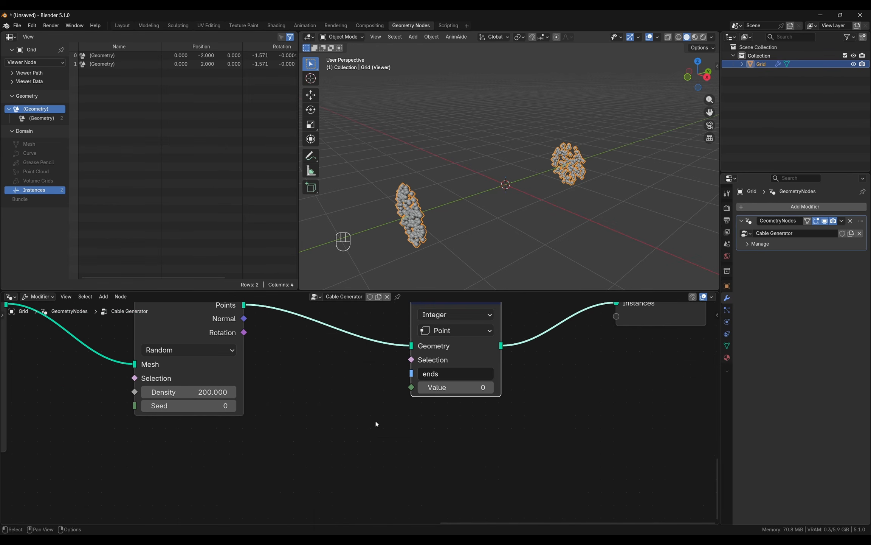
key("shift+a")
left_click(326, 343)
type("inde")
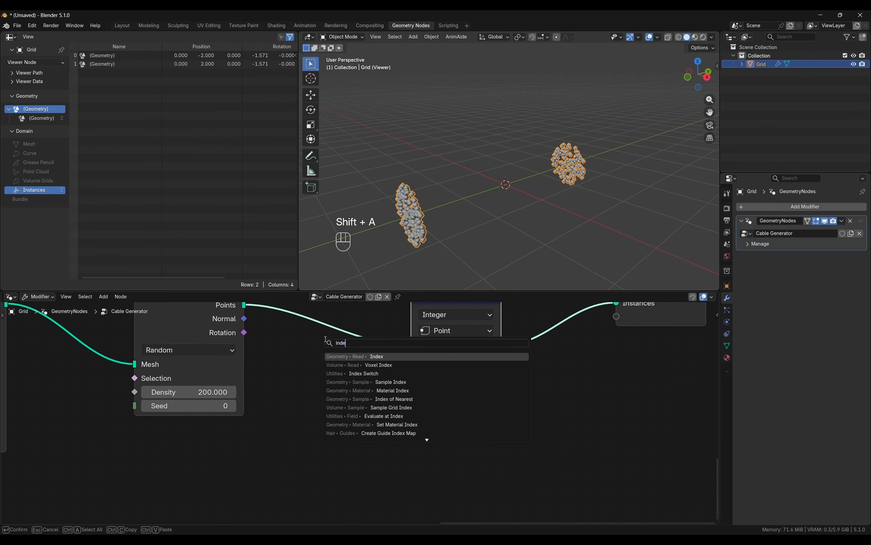
key("Return")
left_click(271, 414)
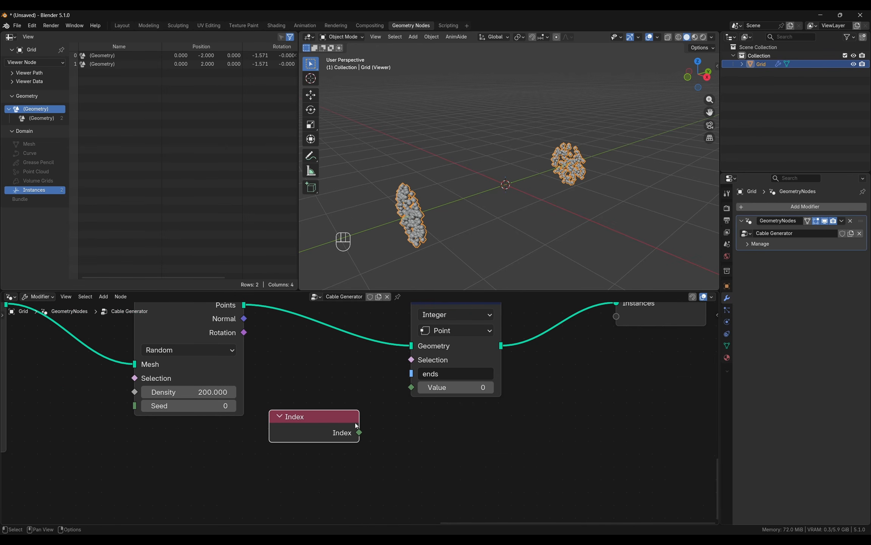
left_click_drag(359, 432, 589, 376)
- Insert a Realize Instances node before the Viewer and display the Point domain of the point cloud in the spreadsheet
scroll(410, 393, "down", 3)
middle_click_drag(426, 362, 410, 379)
key("shift+a")
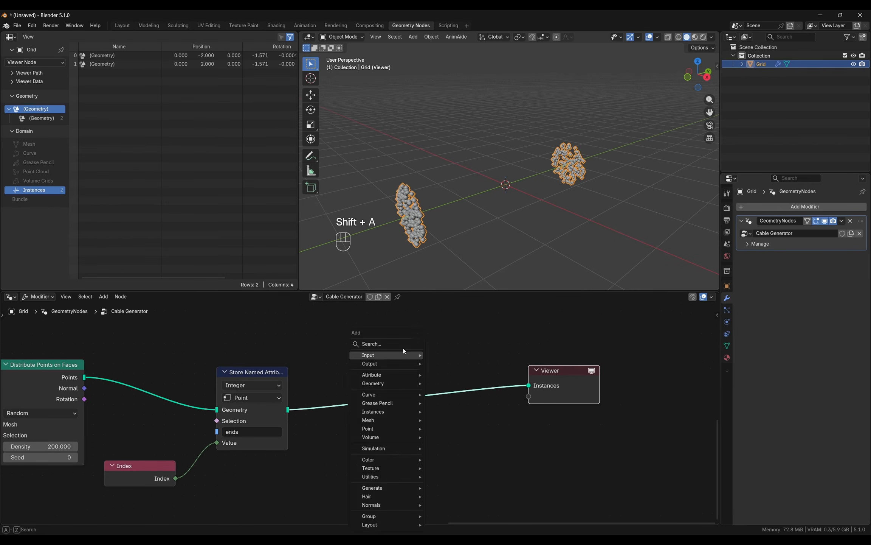
type("real")
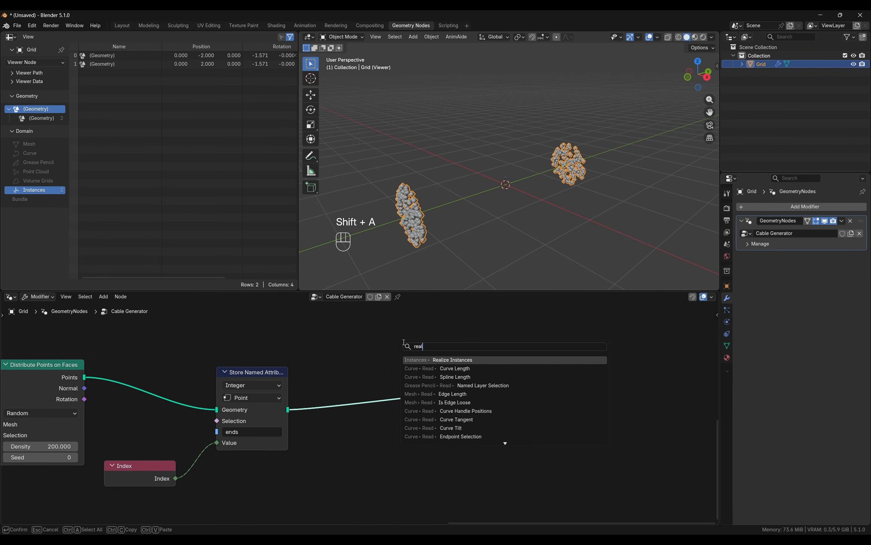
key("Return")
left_click(394, 383)
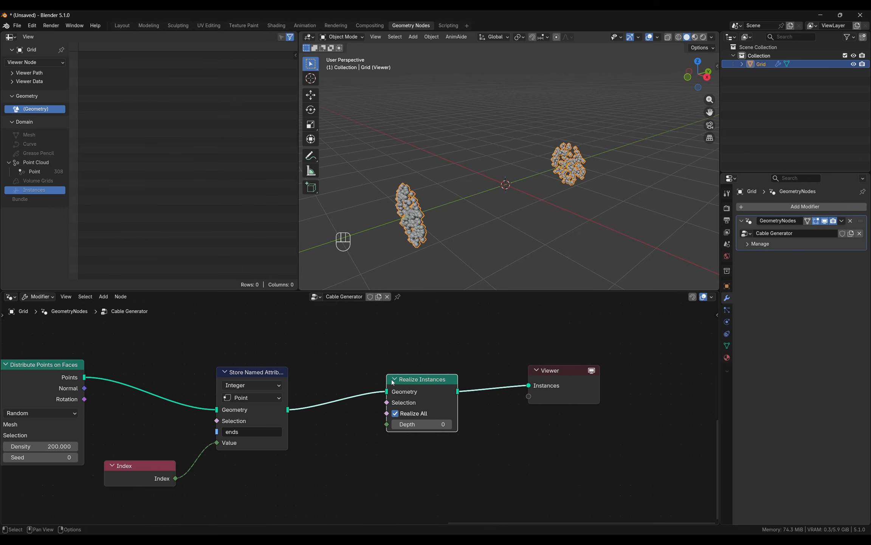
left_click(34, 171)
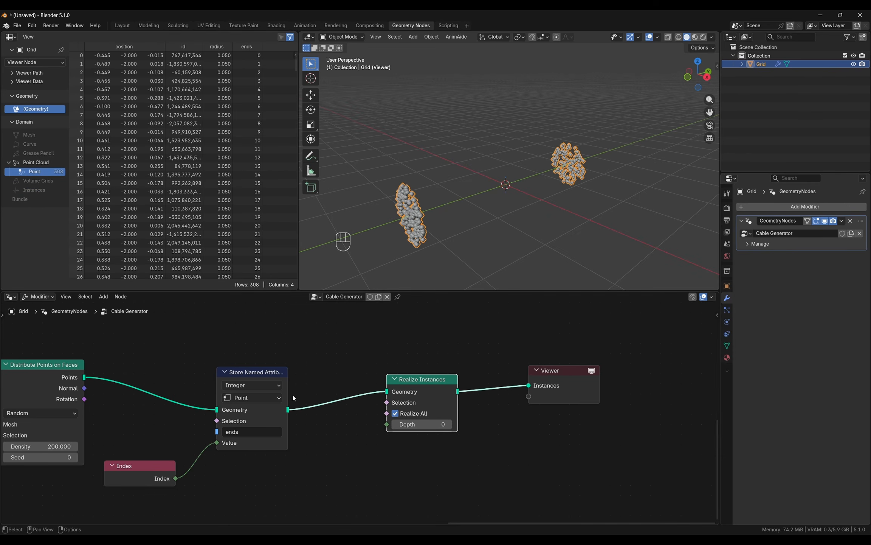
- Set the Store Named Attribute domain to Instance and check the ends values through the spreadsheet rows
left_click(261, 397)
left_click(254, 477)
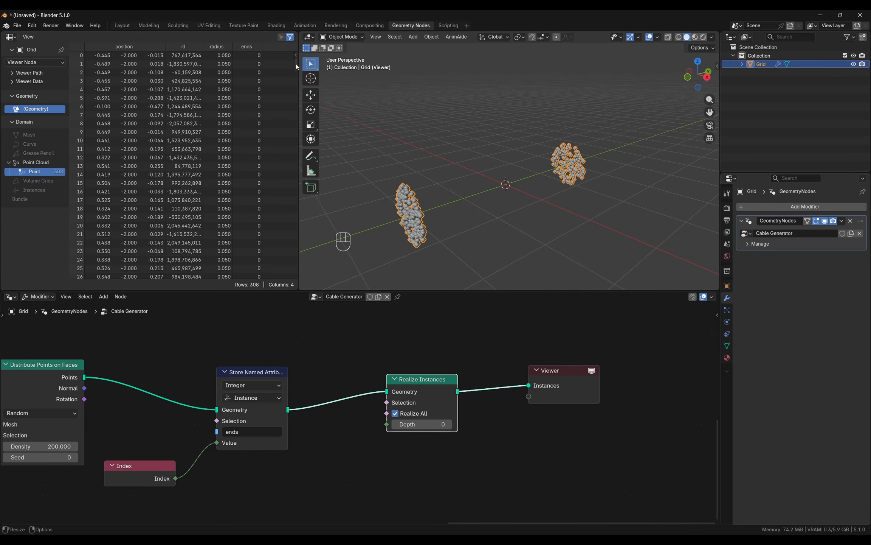
left_click_drag(296, 65, 298, 105)
- Insert a Separate Geometry node between Realize Instances and the Viewer, spacing the Viewer farther away to leave room
scroll(462, 359, "right", 5)
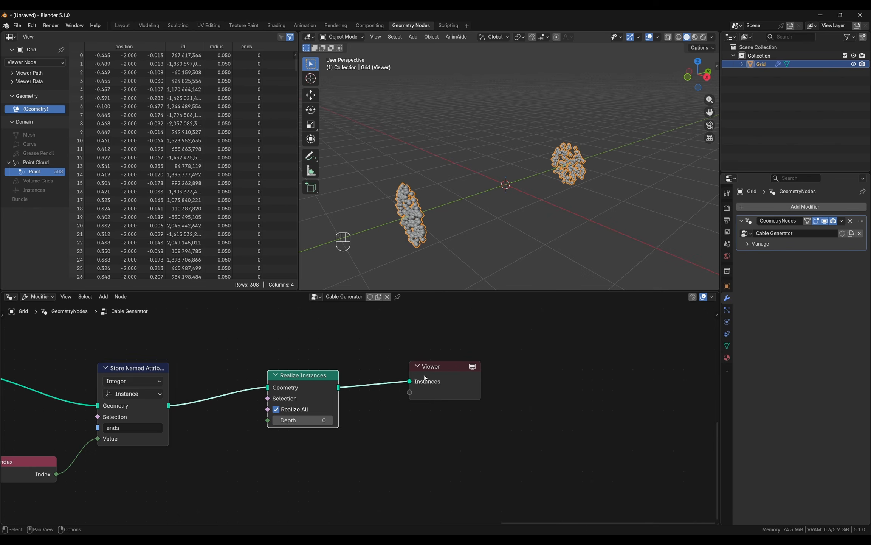
left_click_drag(424, 378, 619, 383)
left_click_drag(298, 375, 285, 371)
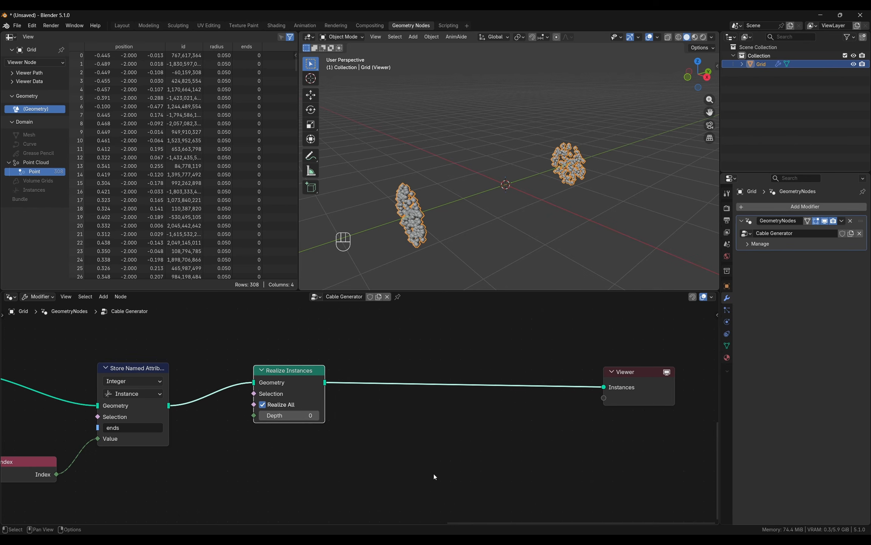
scroll(434, 474, "right", 3)
key("shift+a")
left_click(354, 345)
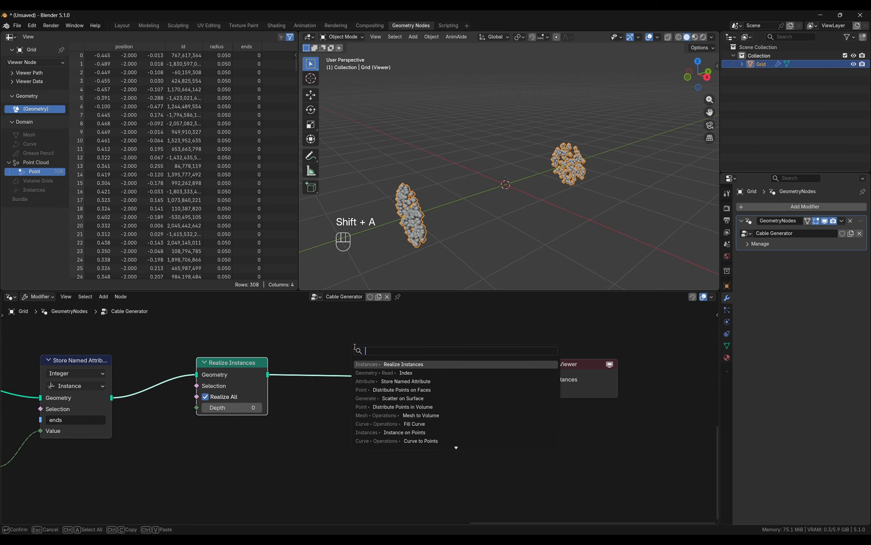
type("separ")
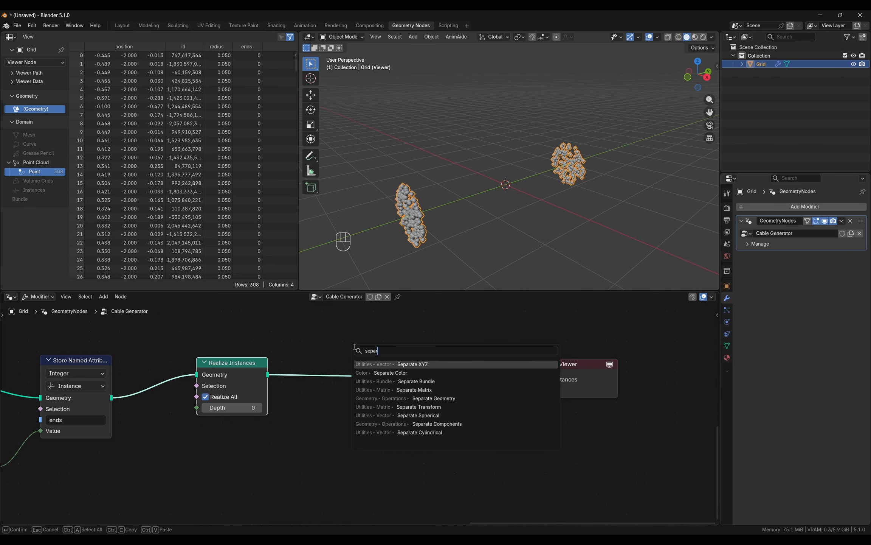
key("BackSpace")
key("BackSpace")
key("BackSpace")
key("BackSpace")
type("pl")
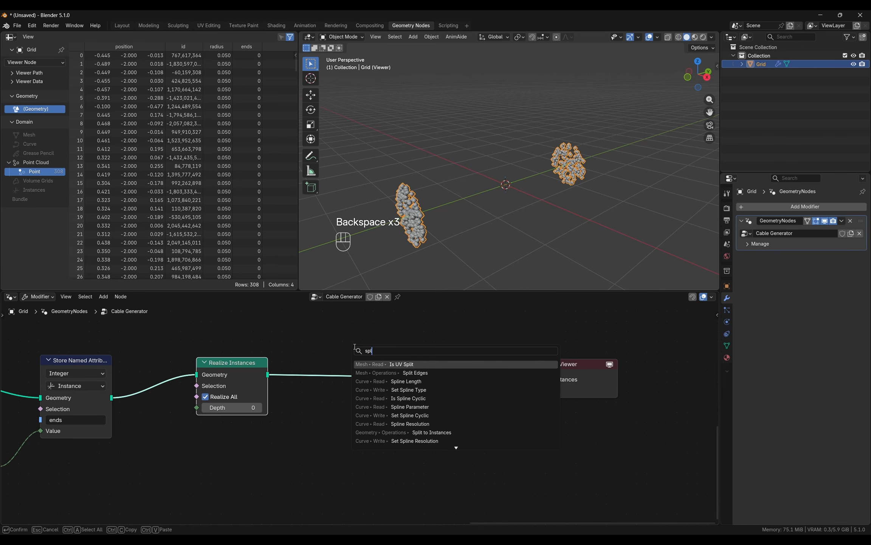
type("it ge")
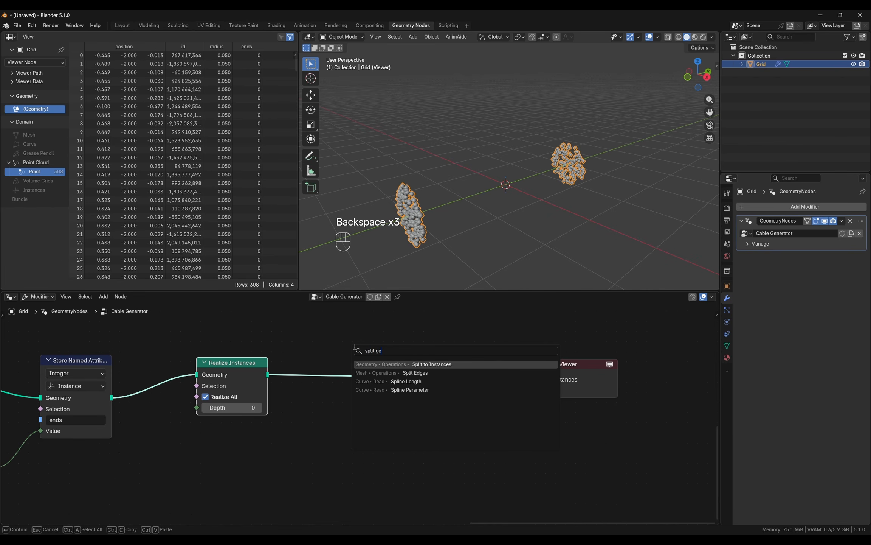
key("BackSpace")
key("BackSpace")
key("BackSpace")
key("BackSpace")
key("BackSpace")
key("BackSpace")
key("BackSpace")
key("BackSpace")
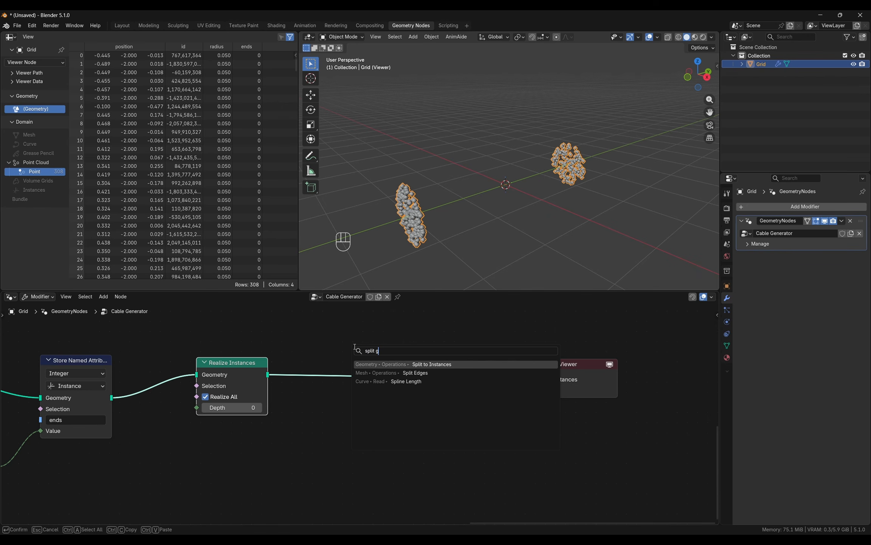
type("separate ge")
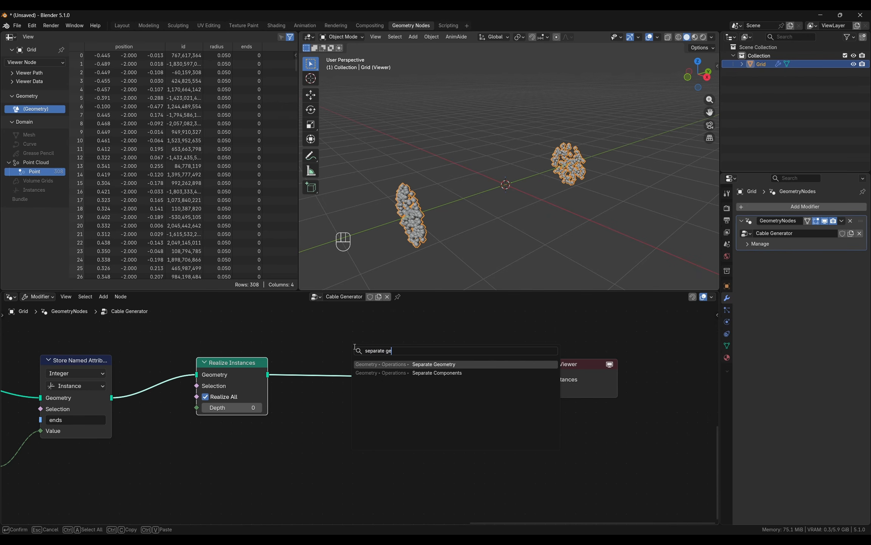
key("Return")
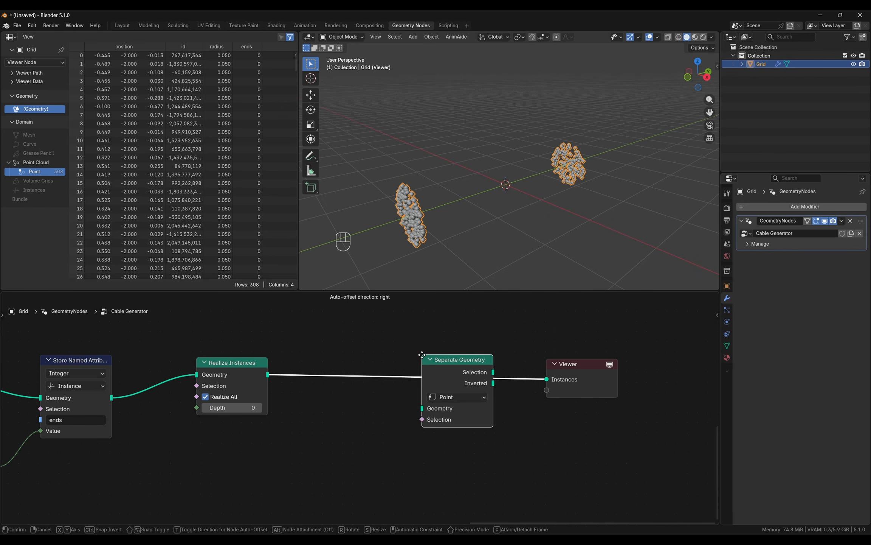
left_click(405, 348)
middle_click_drag(548, 432, 433, 393)
left_click_drag(451, 369, 590, 369)
- Add a Named Attribute node below the link into Separate Geometry and choose the integer attribute "ends"
scroll(369, 420, "left", 10)
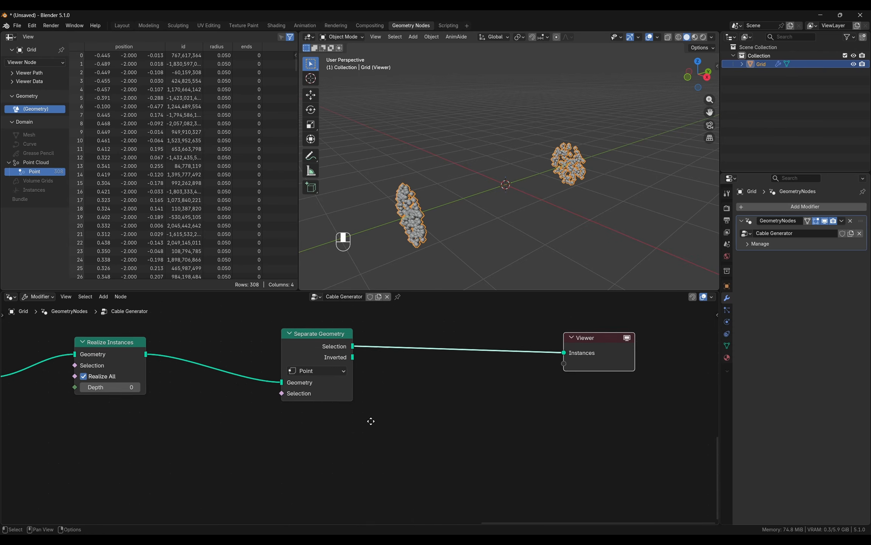
key("shift+a")
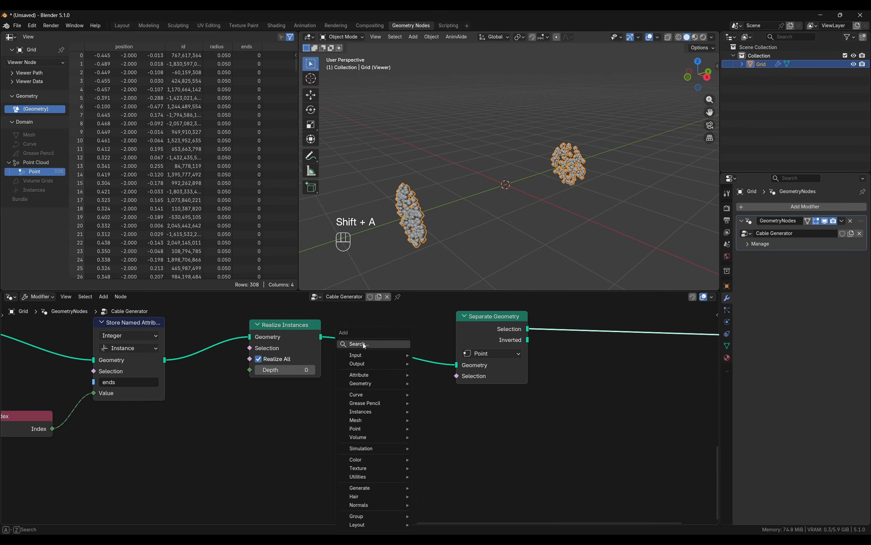
left_click(363, 342)
type("name")
key("Return")
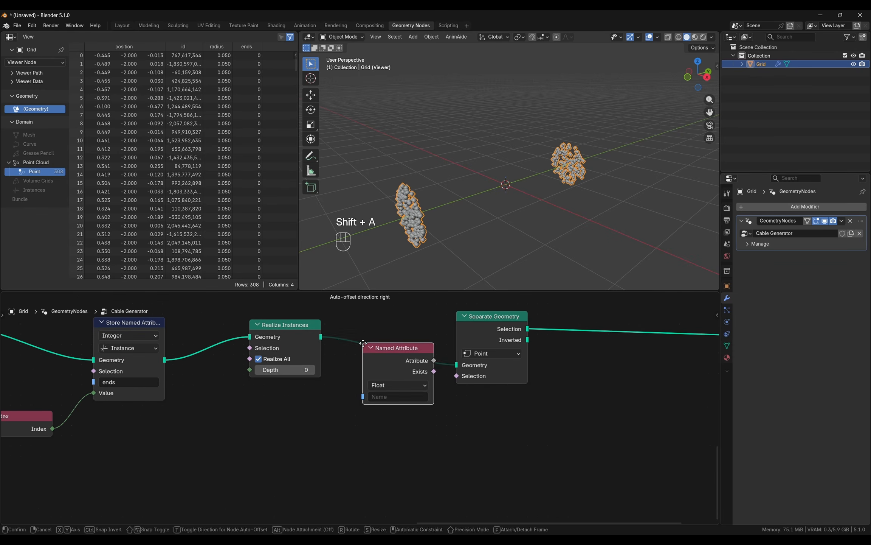
left_click(374, 423)
left_click(353, 457)
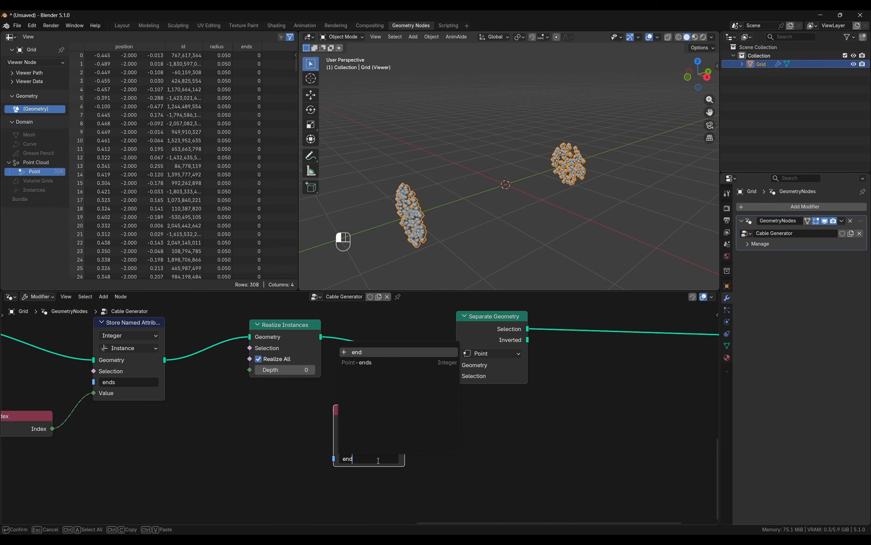
type("end")
key("Return")
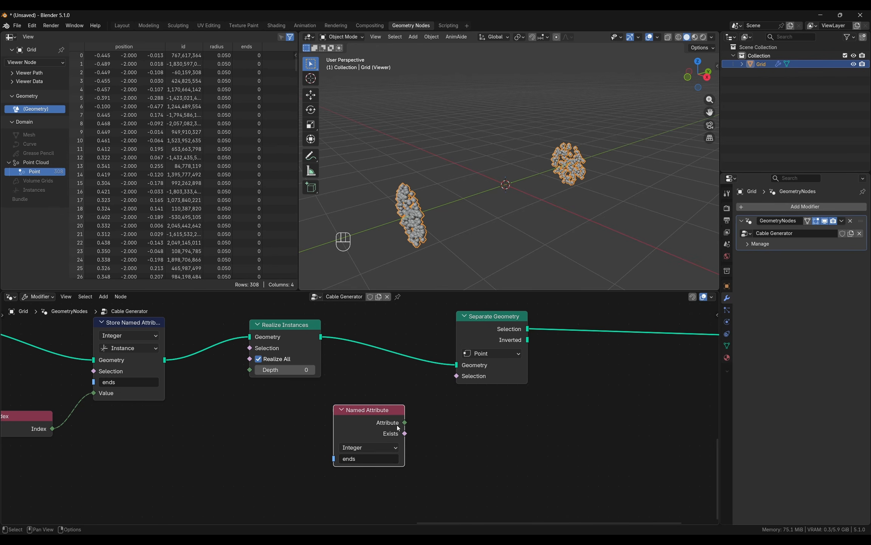
- Connect the ends attribute to the Selection of Separate Geometry and preview its Inverted output through the Viewer
left_click_drag(405, 422, 457, 376)
middle_click_drag(578, 380, 397, 389)
left_click(591, 178)
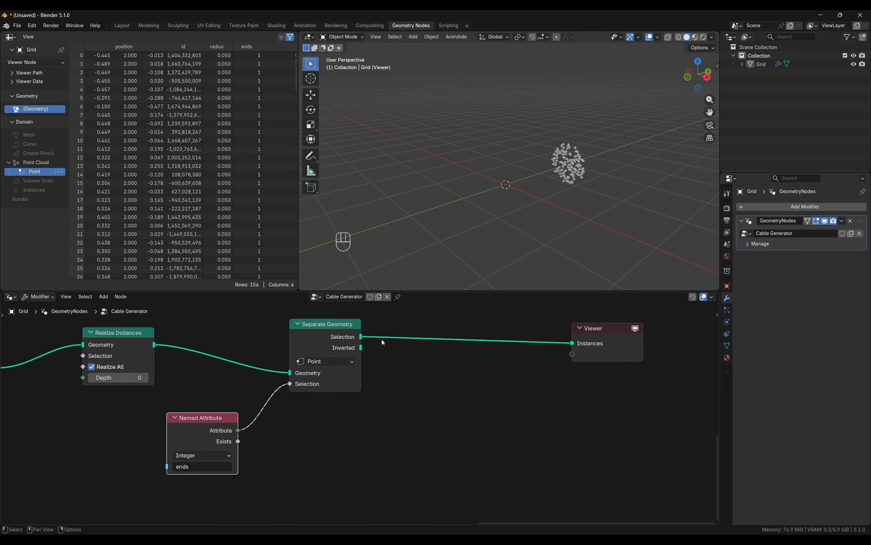
left_click_drag(361, 348, 572, 343)
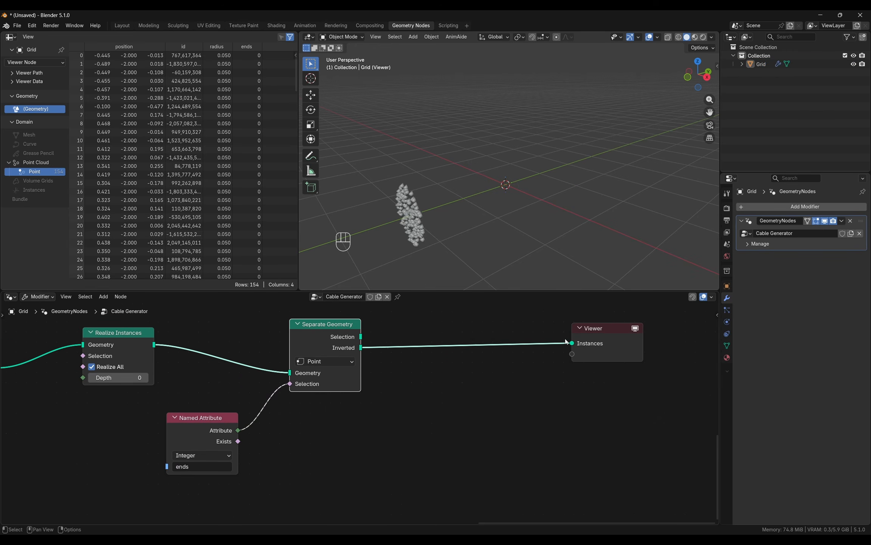
- Move the Group Output node farther from Distribute Points in Volume to make room for more nodes
scroll(397, 410, "down", 6)
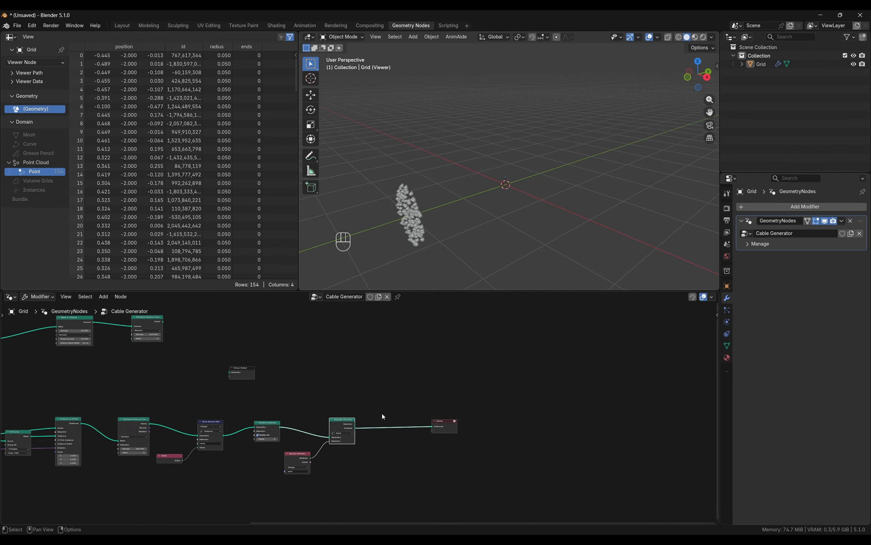
middle_click_drag(382, 413, 387, 465)
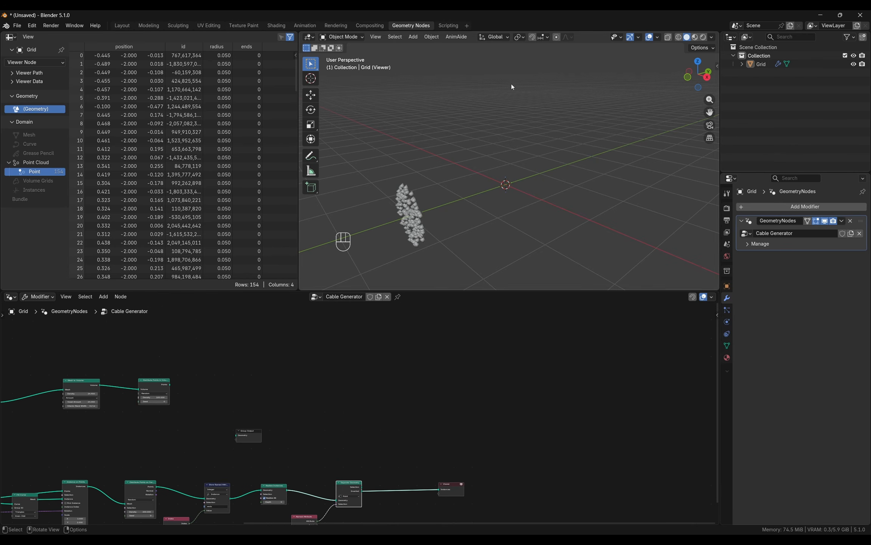
middle_click_drag(310, 430, 381, 415)
scroll(265, 385, "up", 3)
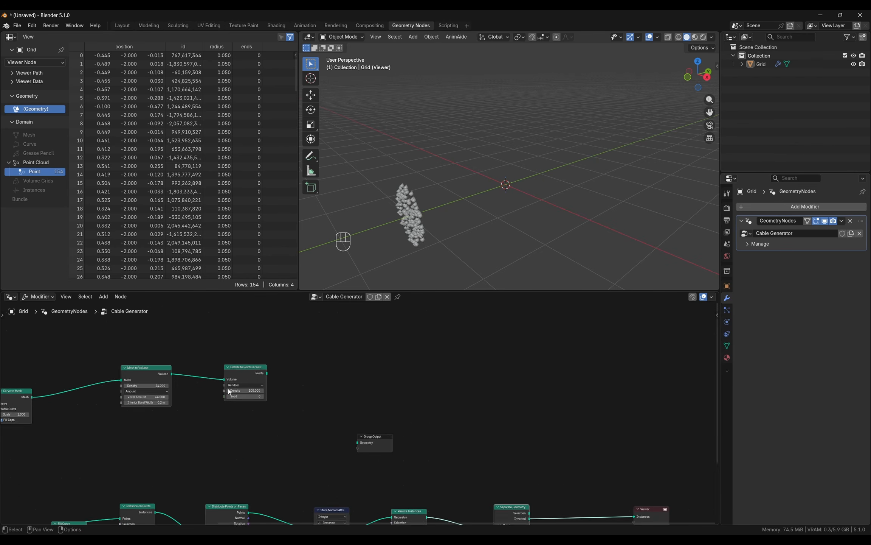
left_click_drag(319, 390, 546, 393)
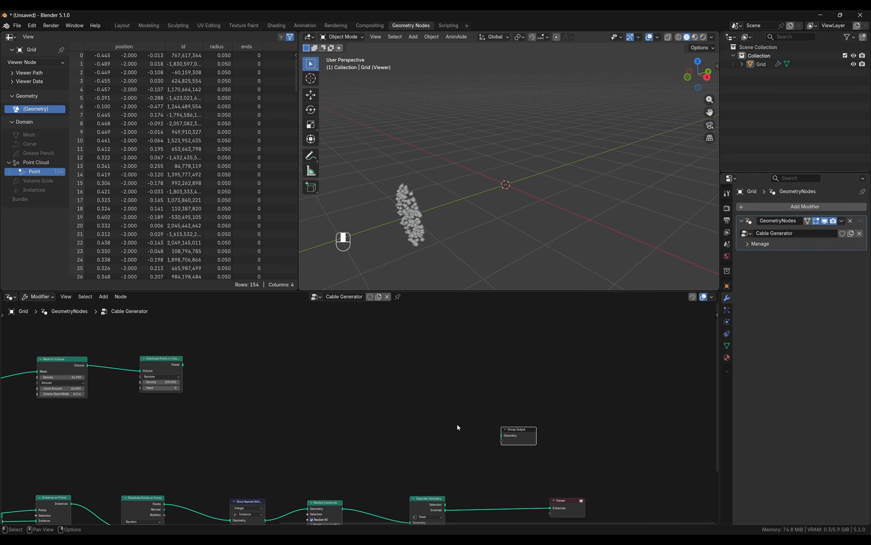
middle_click_drag(476, 382, 457, 424)
- Add a Join Geometry node in the empty space between Distribute Points in Volume and Group Output
key("shift+a")
left_click(405, 344)
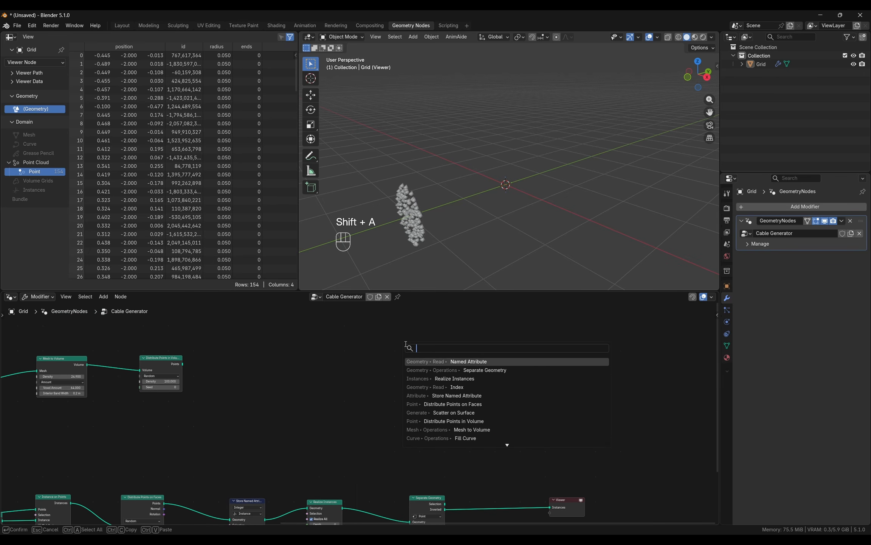
type("join")
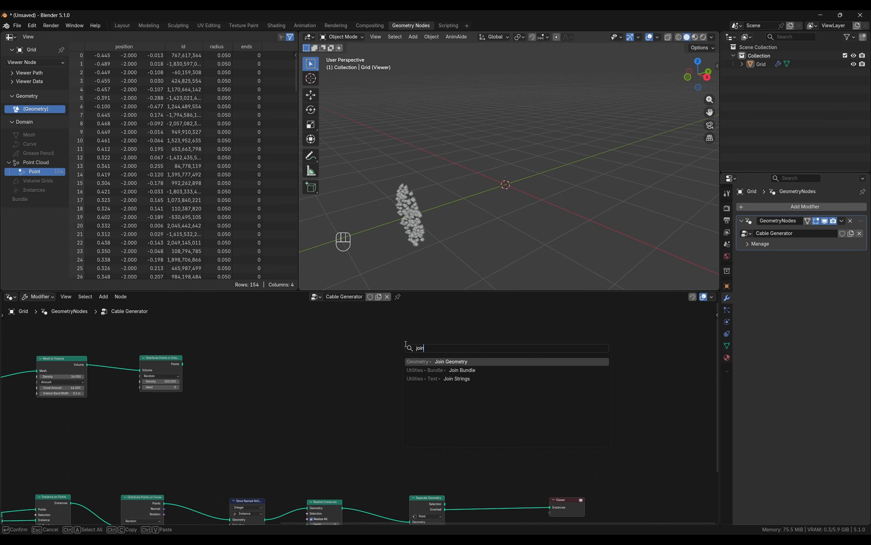
key("Return")
left_click(409, 365)
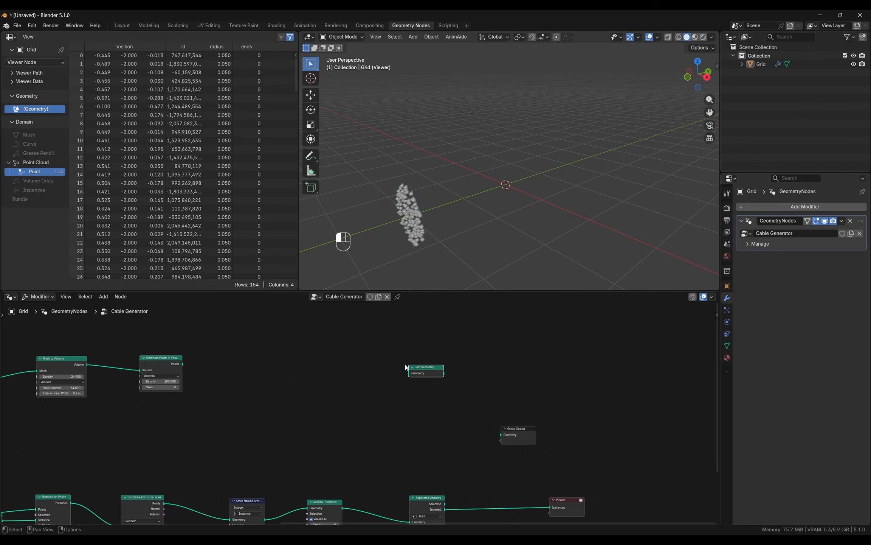
- Connect the Distribute Points in Volume points and the Realize Instances geometry to Join Geometry, and preview the joined result through the Viewer
left_click_drag(183, 363, 409, 373)
scroll(327, 472, "down", 2)
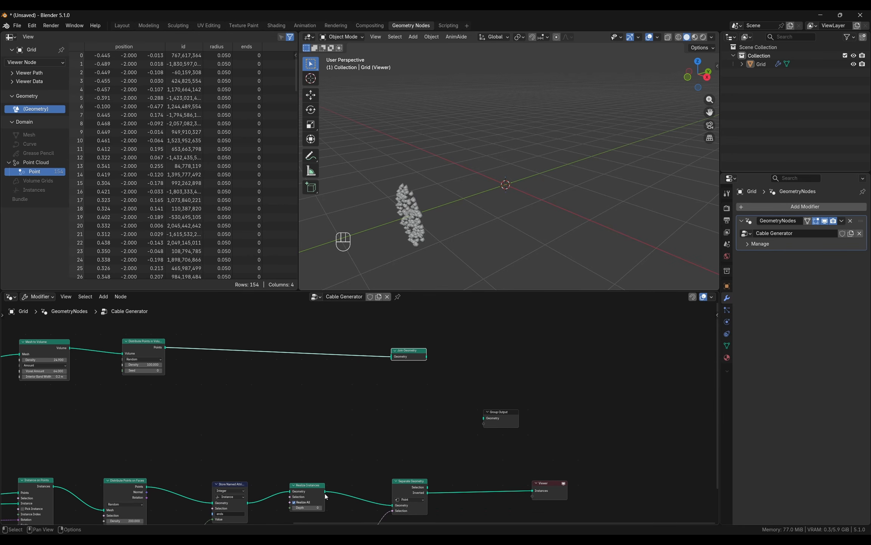
left_click_drag(325, 492, 425, 357)
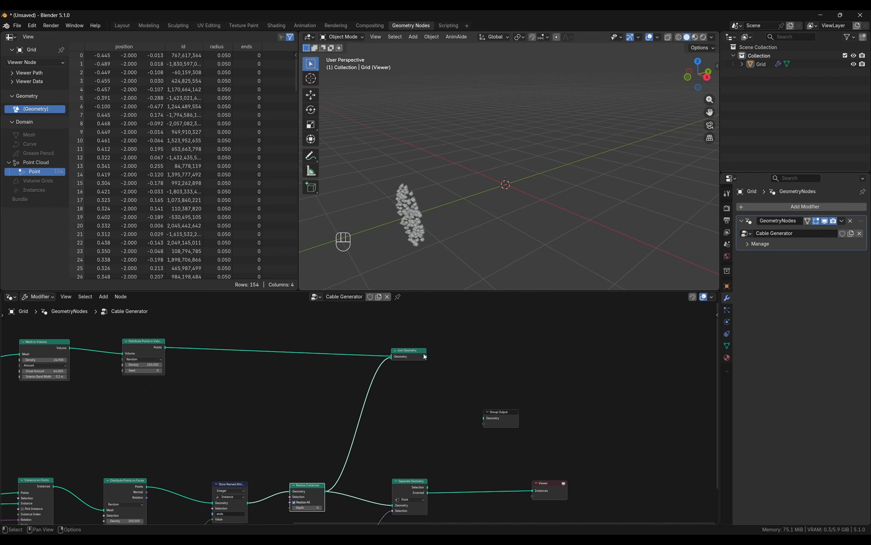
left_click(416, 354, "ctrl+shift")
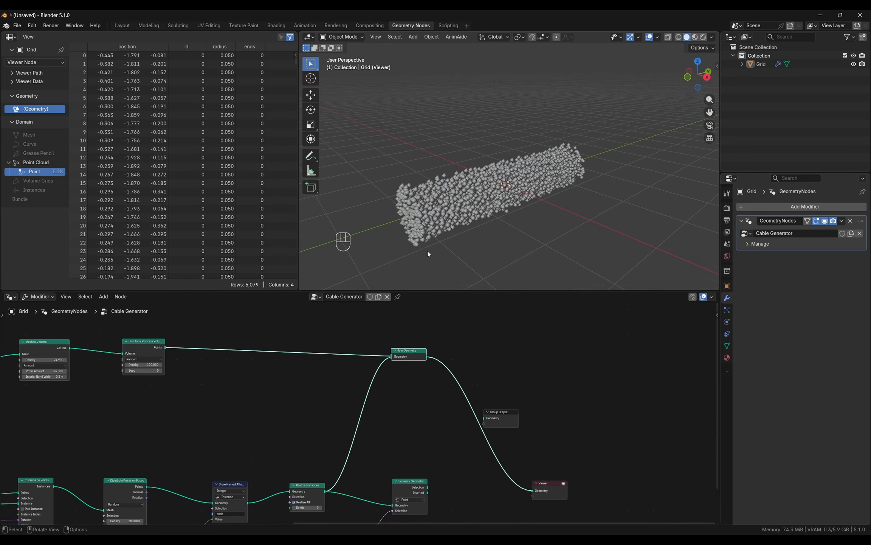
middle_click_drag(429, 254, 407, 241)
- Set the Density of the Mesh to Volume node to 26.600
scroll(190, 417, "up", 3)
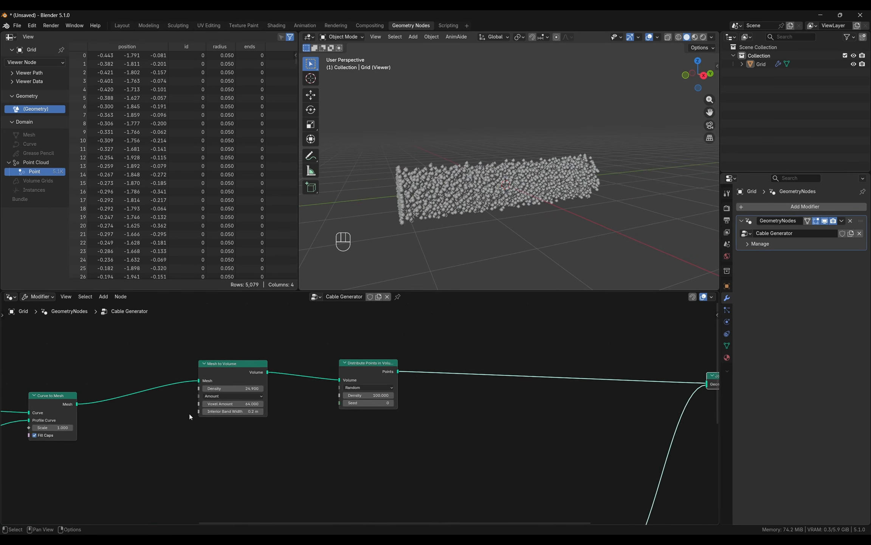
scroll(191, 417, "up", 2)
mouse_move(241, 380)
left_mouse_down()
mouse_move(257, 380)
mouse_move(189, 380)
mouse_move(255, 380)
left_mouse_up()
mouse_move(507, 217)
middle_mouse_down()
mouse_move(444, 214)
mouse_move(491, 219)
middle_mouse_up()
- Move the Group Output and Viewer nodes together well away from Join Geometry to free space for more nodes
middle_click_drag(344, 393, 233, 391)
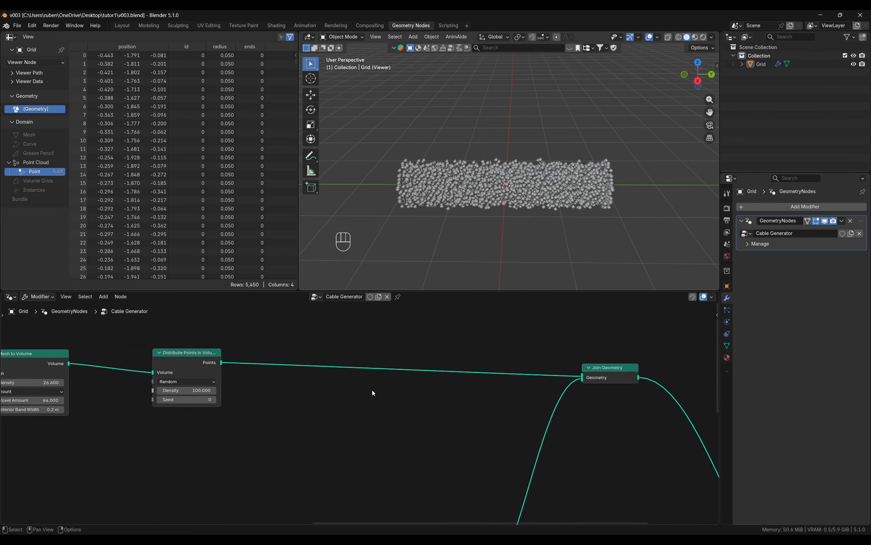
middle_click_drag(372, 390, 307, 392)
scroll(458, 407, "down", 2)
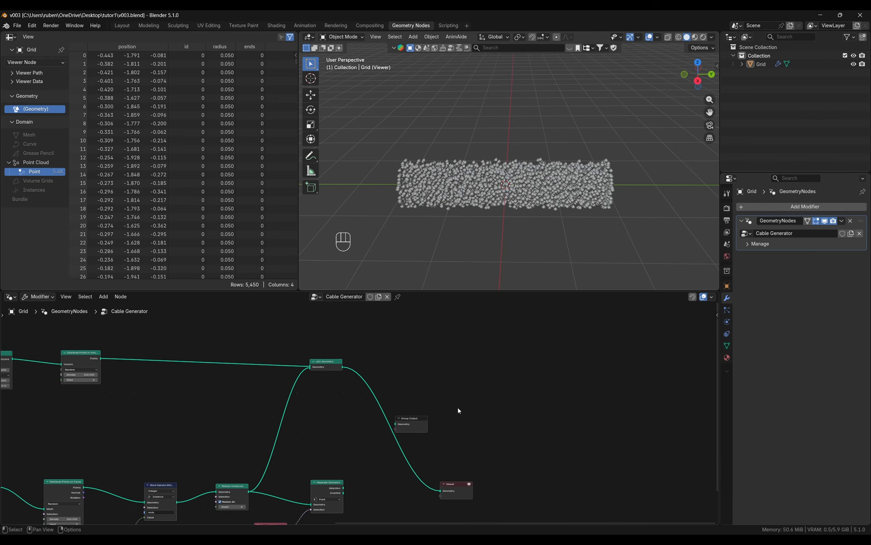
middle_click_drag(459, 407, 415, 394)
left_click_drag(340, 350, 471, 490)
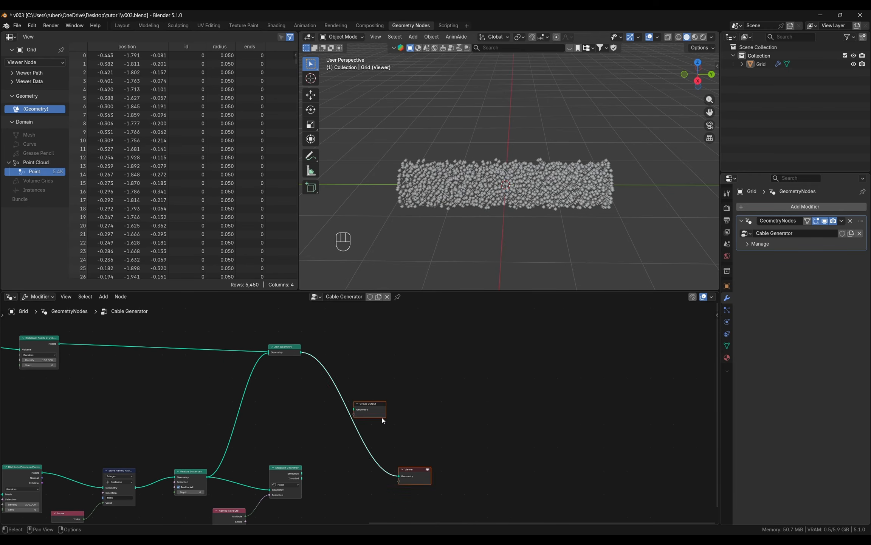
left_click_drag(382, 417, 686, 374)
middle_click_drag(594, 384, 454, 387)
left_click_drag(503, 394, 621, 379)
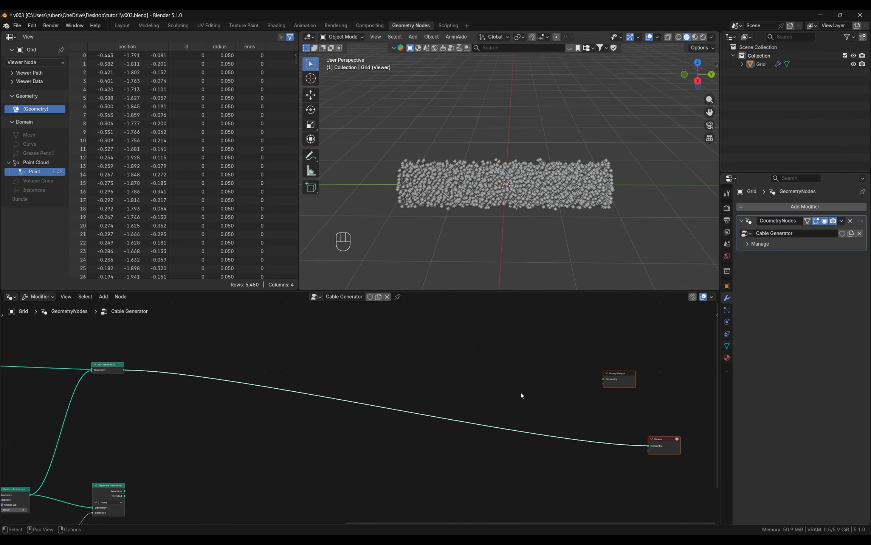
- Sketch a temporary annotation of scattered dots with wavy curves beside Join Geometry, erase it, and return to the selection tool
key("n")
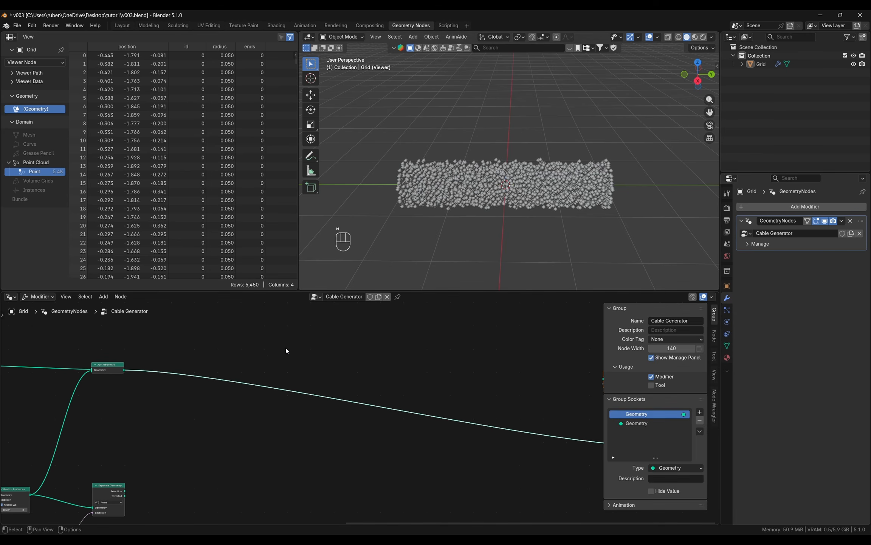
key("n")
key("t")
left_click(13, 329)
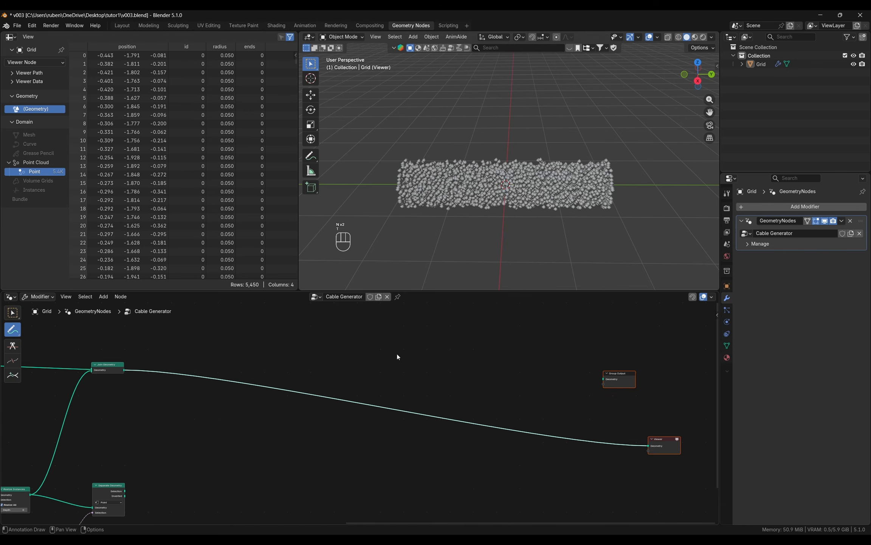
left_click(397, 347)
left_click_drag(421, 342, 421, 346)
left_click_drag(463, 397, 463, 395)
left_click(465, 366)
left_click(475, 336)
left_click(447, 357)
left_click(431, 394)
left_click(381, 389)
left_click(367, 345)
left_click(398, 325)
left_click(429, 321)
mouse_move(417, 317)
left_mouse_down()
mouse_move(388, 332)
mouse_move(407, 375)
mouse_move(456, 357)
mouse_move(437, 319)
mouse_move(415, 318)
left_mouse_up()
mouse_move(352, 336)
left_mouse_down()
mouse_move(383, 393)
mouse_move(453, 398)
mouse_move(482, 343)
left_mouse_up()
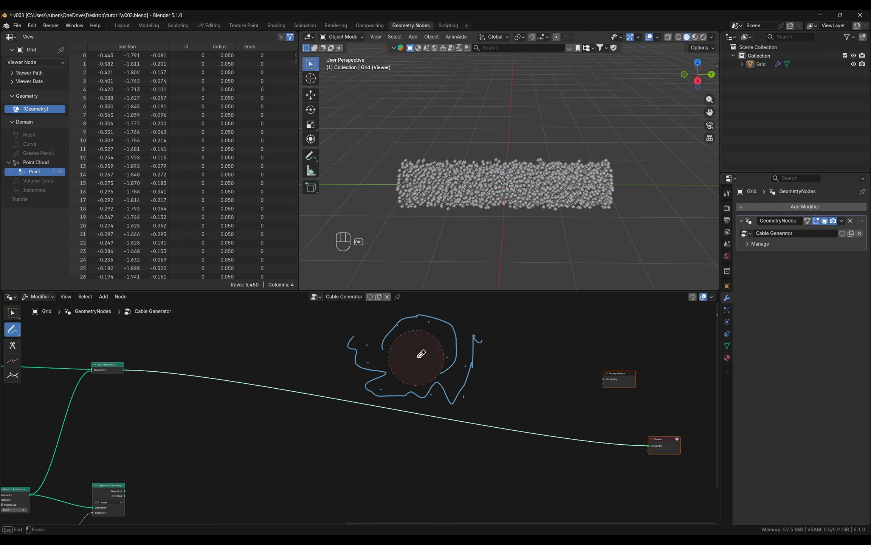
mouse_move(414, 359)
left_mouse_down("ctrl")
mouse_move(326, 343)
mouse_move(442, 325)
mouse_move(370, 398)
mouse_move(525, 398)
left_mouse_up("ctrl")
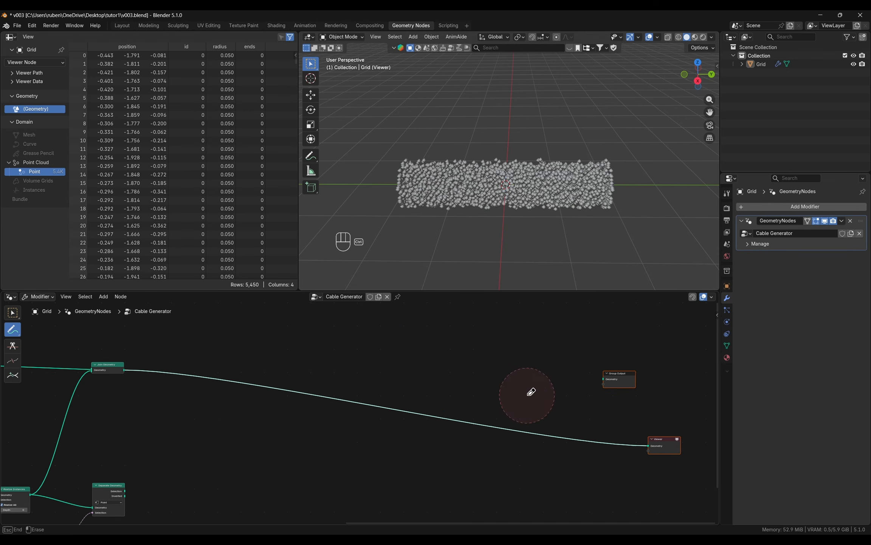
left_click(12, 313)
- Add a For Each Element zone between Join Geometry and Group Output, and spread its input and output nodes farther apart
middle_click_drag(493, 361, 503, 368)
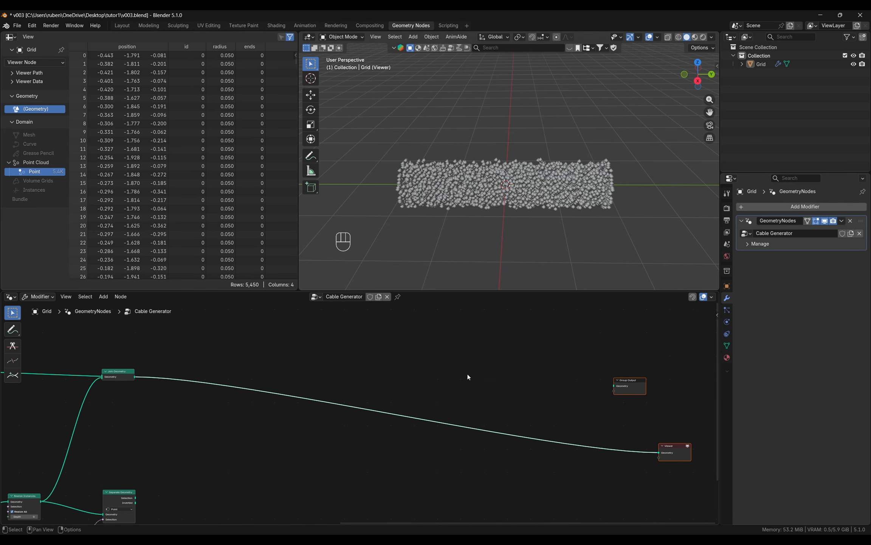
middle_click_drag(468, 374, 438, 377)
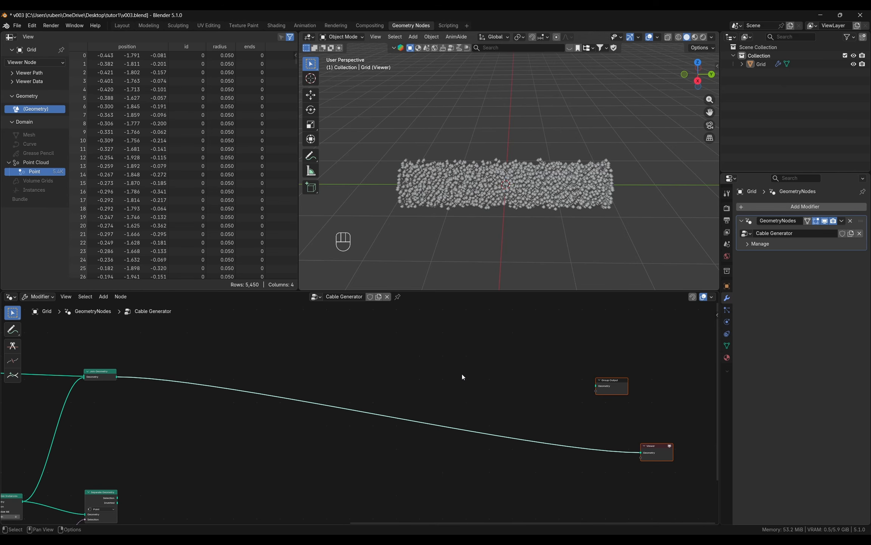
key("shift+a")
left_click(443, 347)
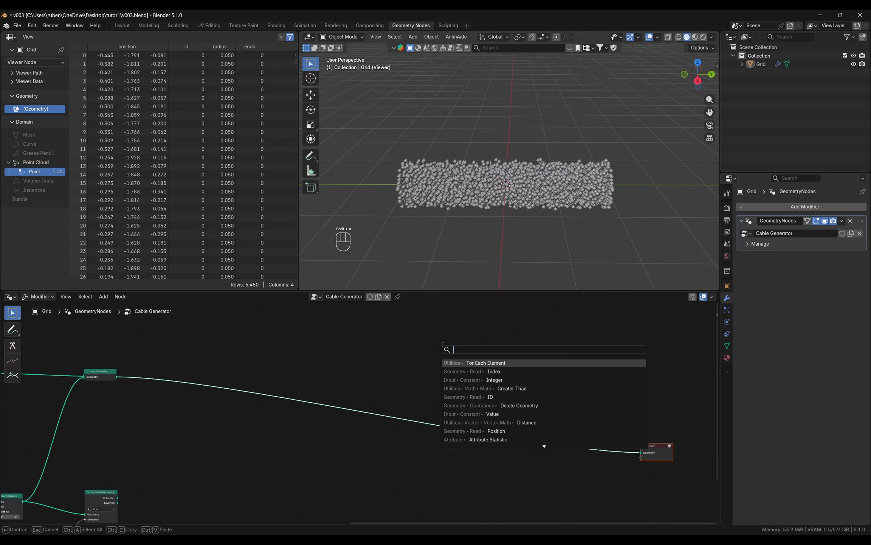
type("for e")
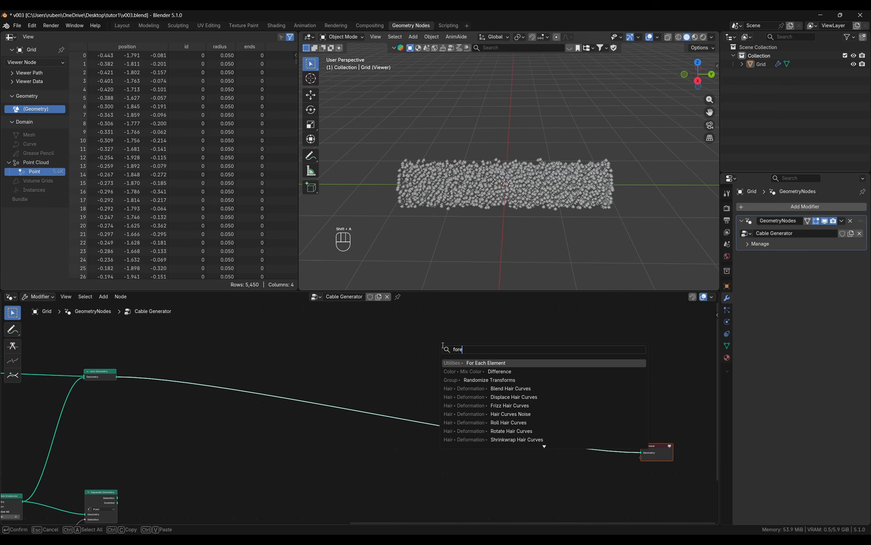
key("Return")
left_click(407, 352)
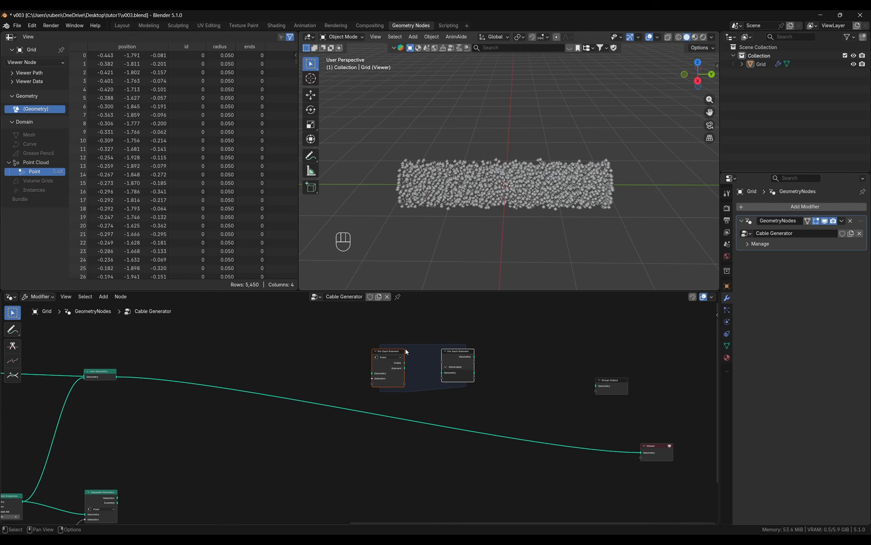
left_click_drag(457, 353, 545, 351)
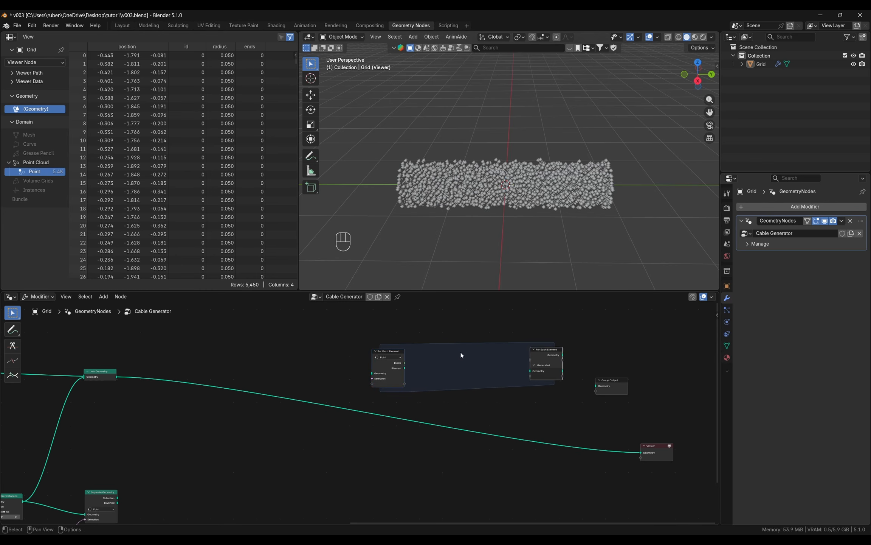
left_click_drag(386, 353, 339, 350)
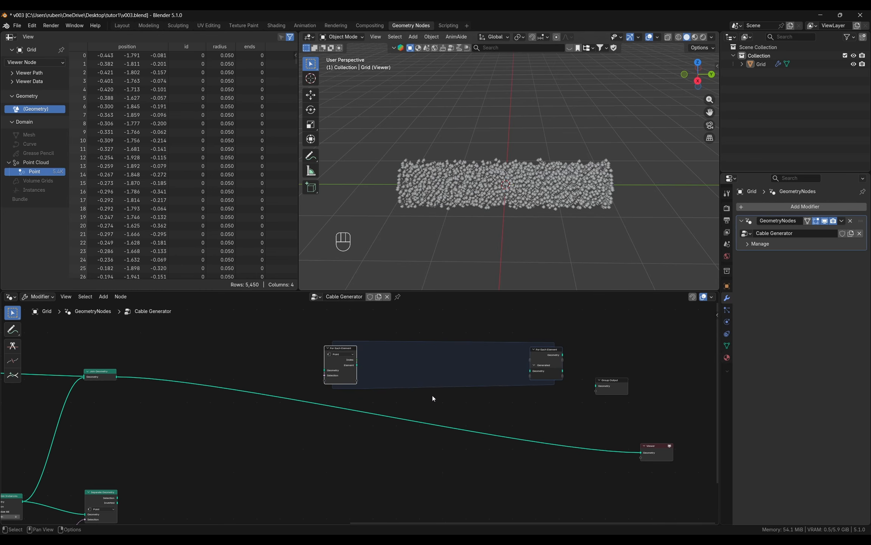
scroll(433, 398, "up", 1)
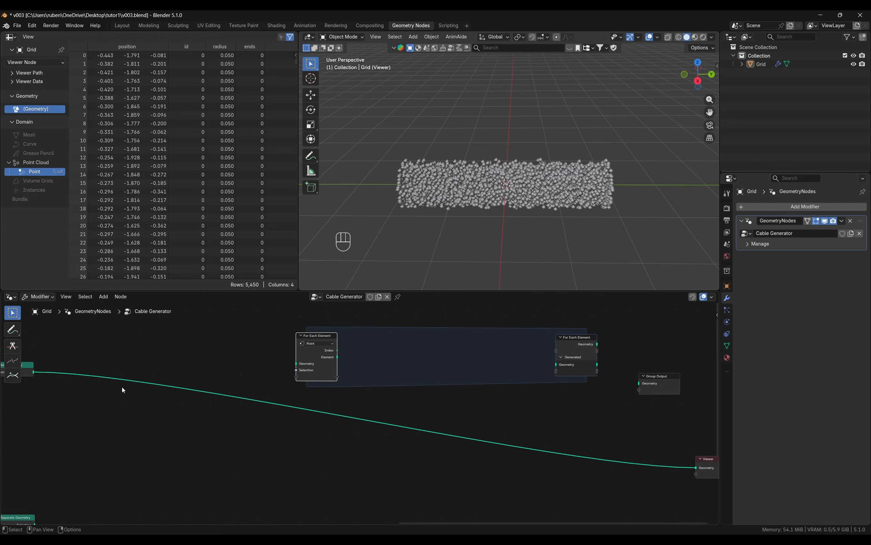
left_click(319, 344)
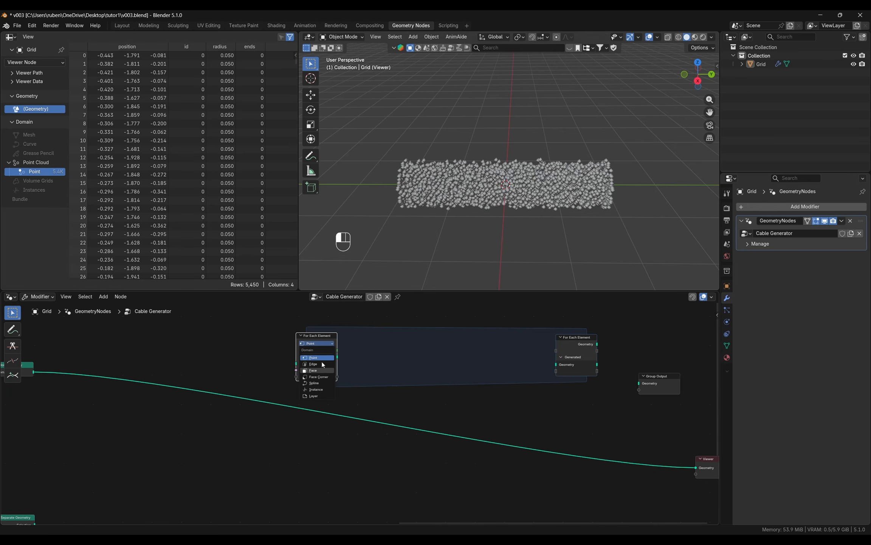
left_click(378, 354)
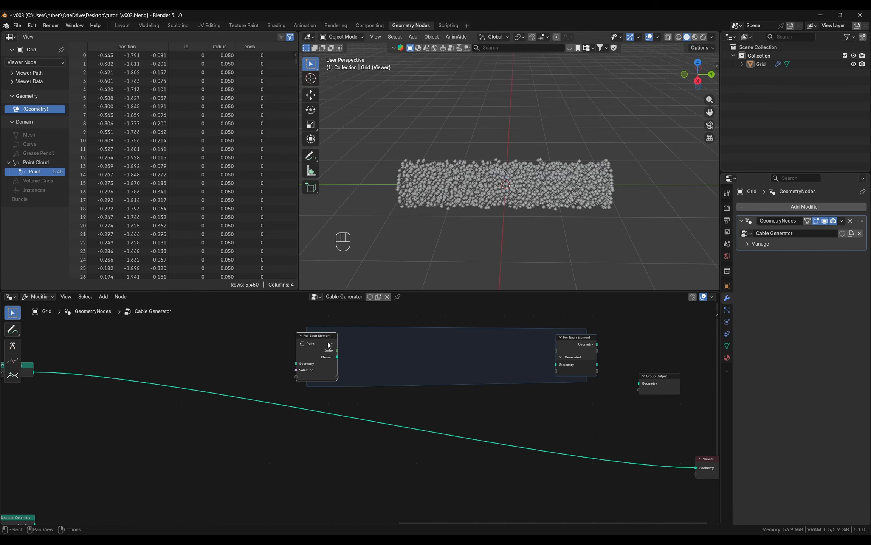
left_click(316, 343)
- Cut the link into the Viewer and move the zone's output node, Group Output and Viewer farther away to widen the zone
scroll(388, 397, "down", 3)
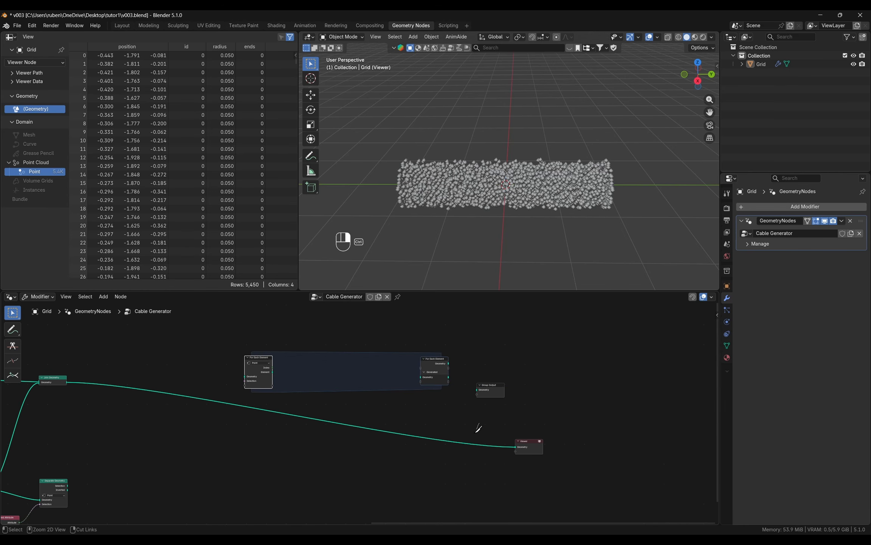
right_click_drag(479, 427, 486, 445, "ctrl")
left_click_drag(502, 389, 553, 403)
left_click_drag(388, 335, 622, 503)
left_click_drag(444, 376, 715, 378)
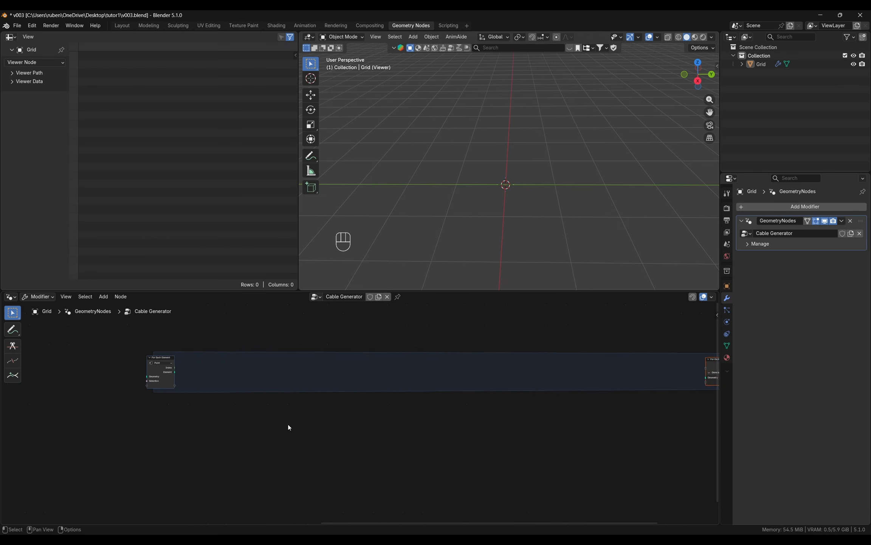
key("ctrl+z")
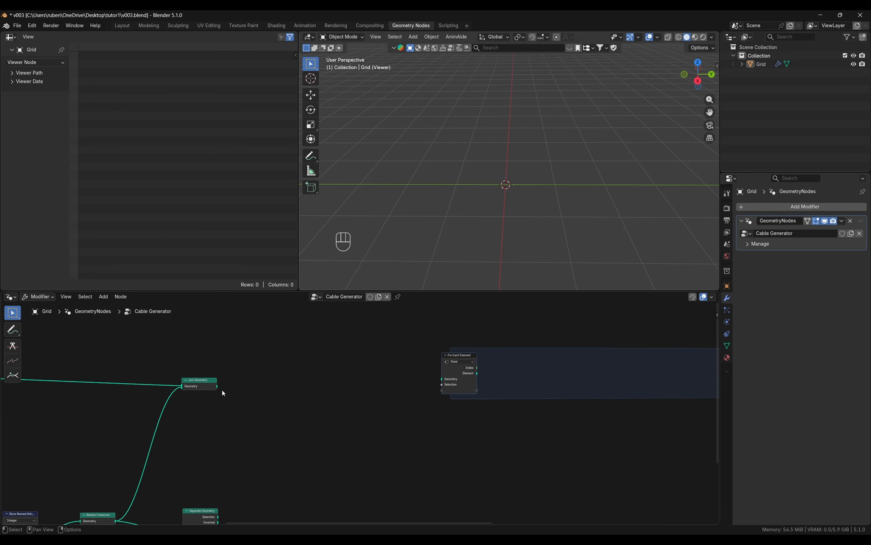
- Connect Join Geometry to the Geometry input of For Each Element, and move that node closer to Join Geometry
left_click_drag(217, 387, 442, 378)
middle_click_drag(437, 395, 410, 393)
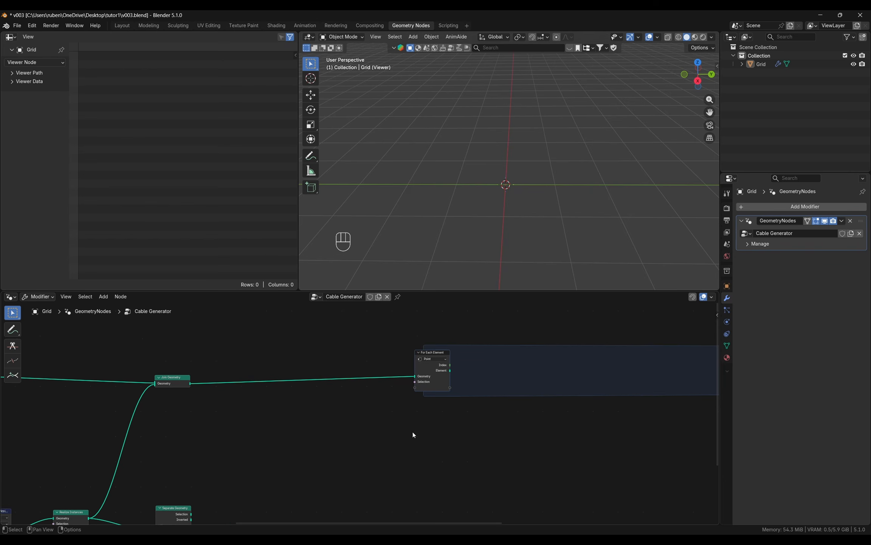
left_click_drag(423, 358, 378, 367)
- Move the Viewer node inside the For Each Element zone, near the zone's input node
scroll(413, 381, "up", 1)
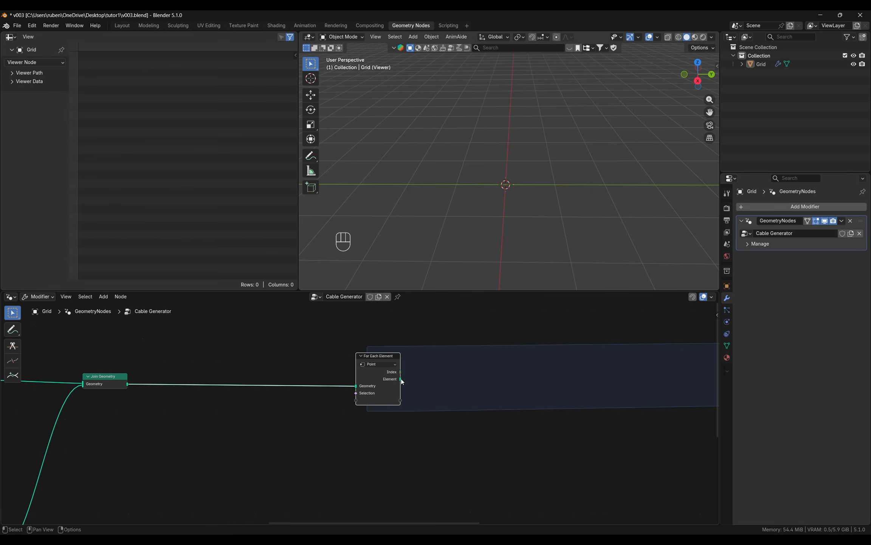
scroll(507, 369, "down", 2)
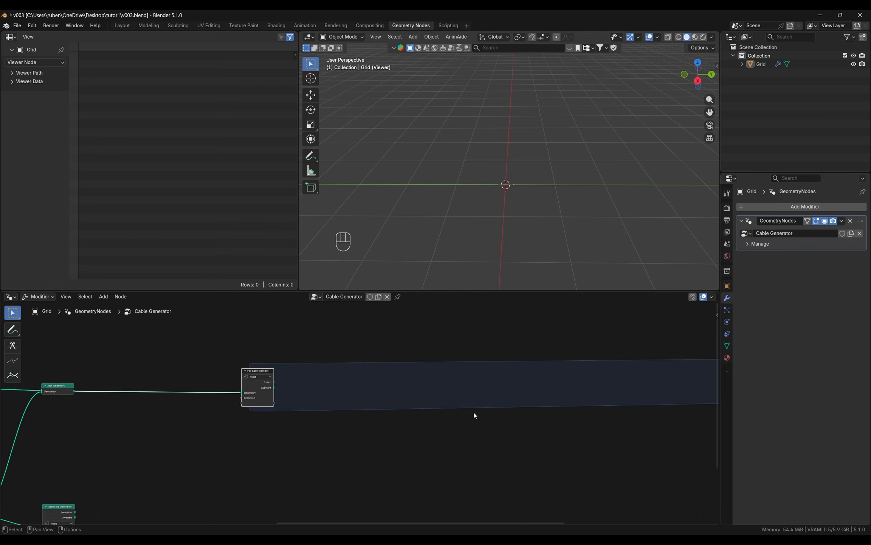
scroll(291, 424, "down", 1)
scroll(582, 461, "down", 2, "ctrl")
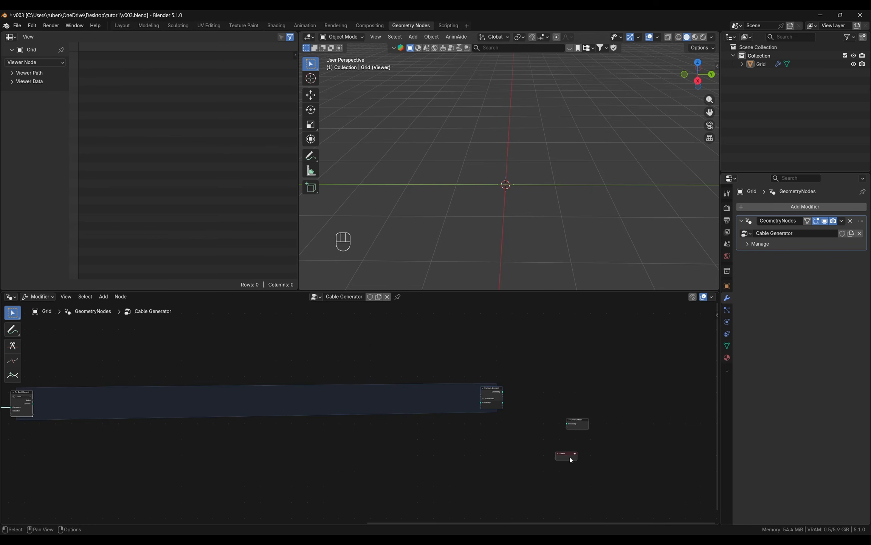
left_click_drag(570, 455, 120, 404)
scroll(71, 397, "up", 2)
middle_click_drag(72, 397, 287, 411)
scroll(301, 416, "up", 1)
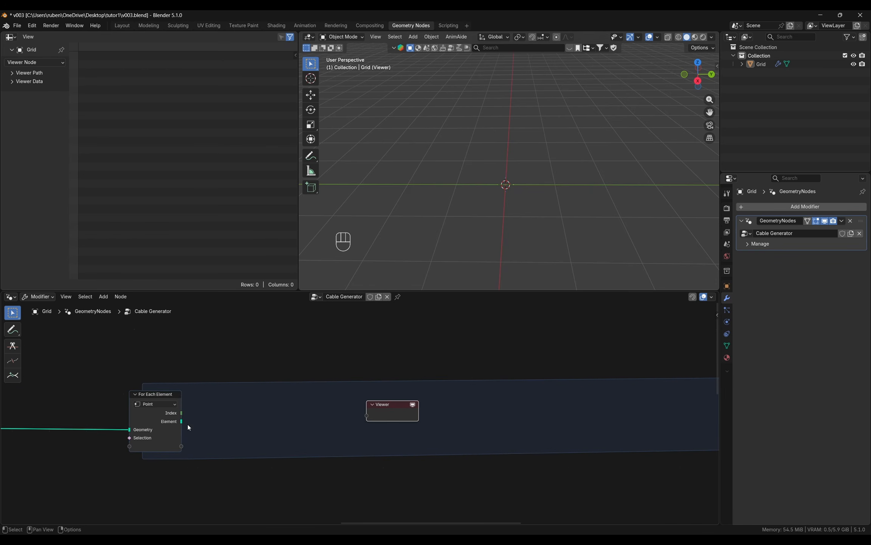
- Connect the Element output of For Each Element to the Viewer and activate it to preview the single element
left_click_drag(182, 421, 367, 416)
middle_click_drag(581, 162, 498, 204)
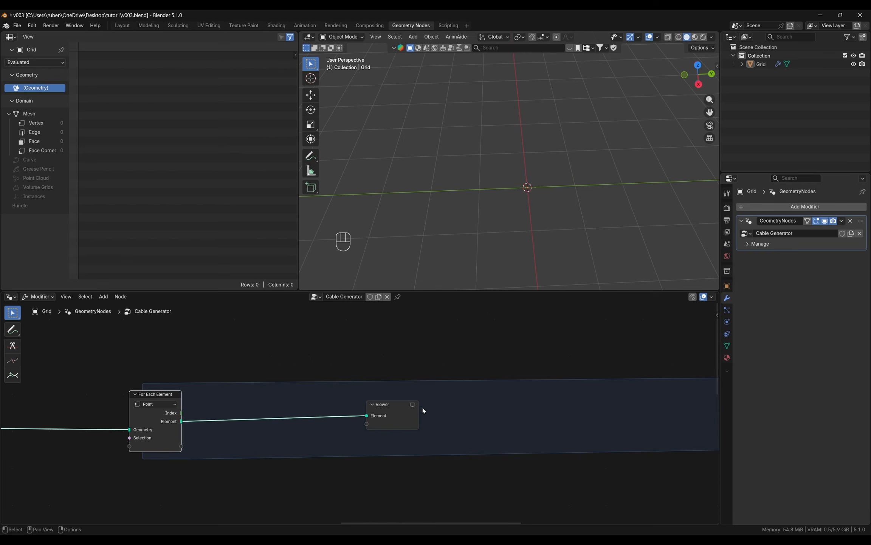
left_click(412, 404)
middle_click_drag(505, 181, 444, 182)
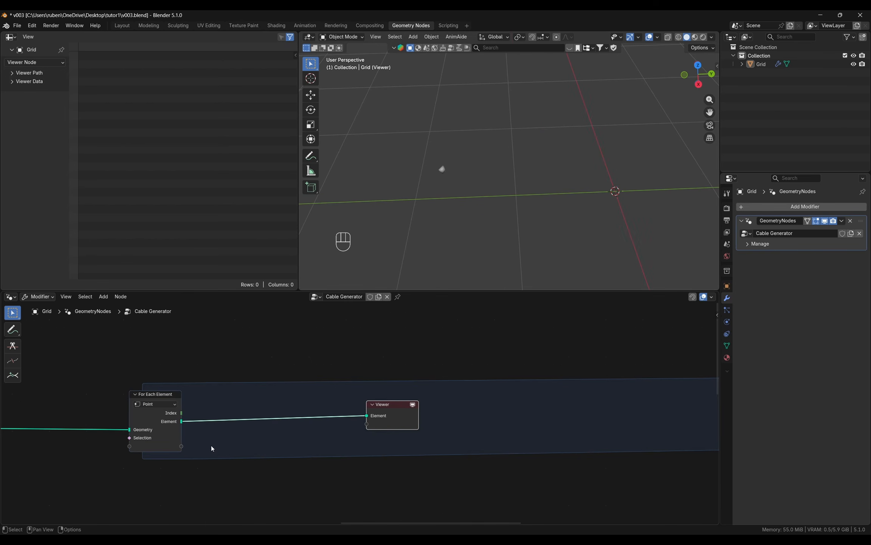
- Show the For Each Element input node's properties and set its Inspection Index to 15
middle_click_drag(146, 441, 165, 437)
left_click(166, 438)
key("n")
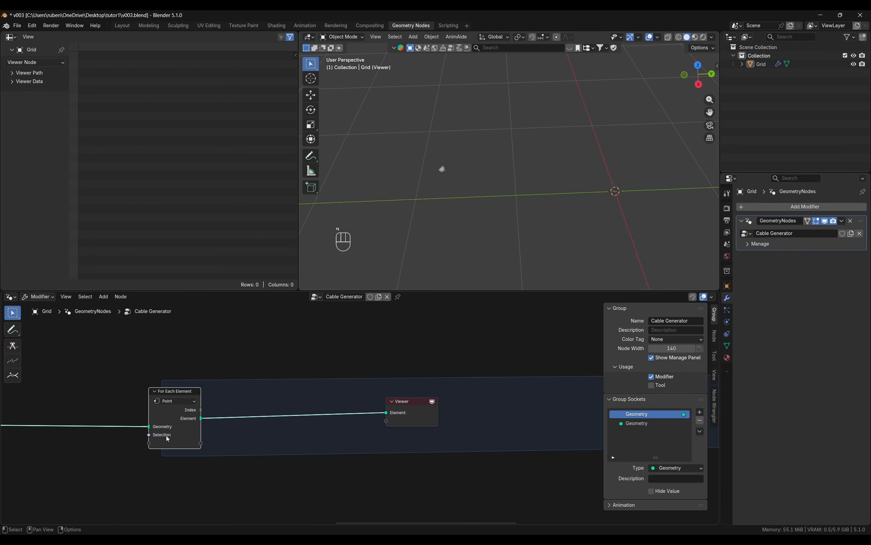
left_click(714, 336)
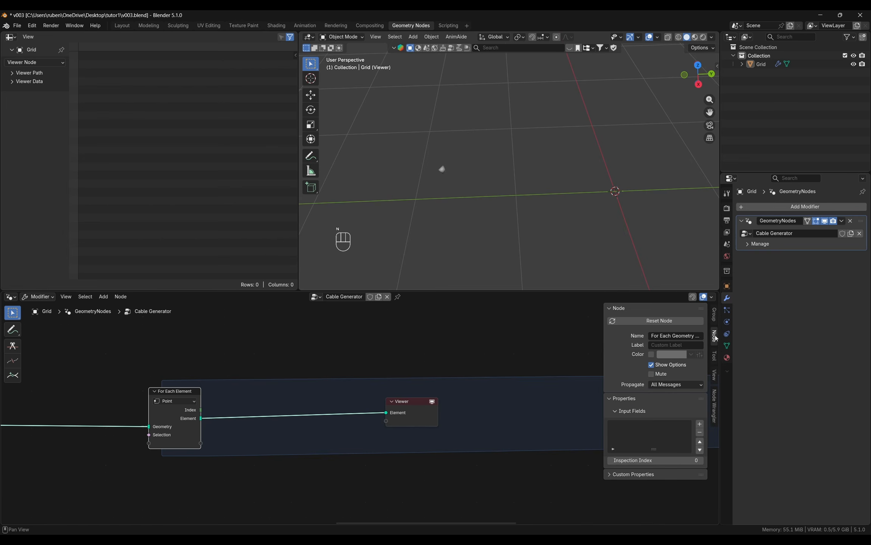
left_click(701, 460)
left_click(701, 460)
left_click(702, 460)
left_click(701, 460)
left_click(701, 460)
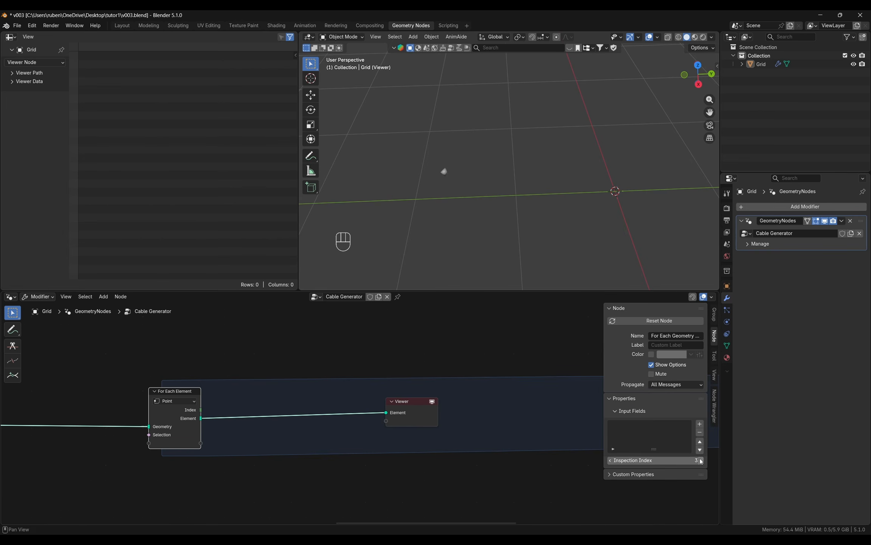
left_click(702, 460)
mouse_move(690, 458)
left_mouse_down()
mouse_move(702, 458)
mouse_move(690, 458)
left_mouse_up()
- Add a Position node before the For Each Element zone and connect it as a new input of the zone
middle_click_drag(278, 452, 445, 403)
middle_click_drag(245, 417, 309, 424)
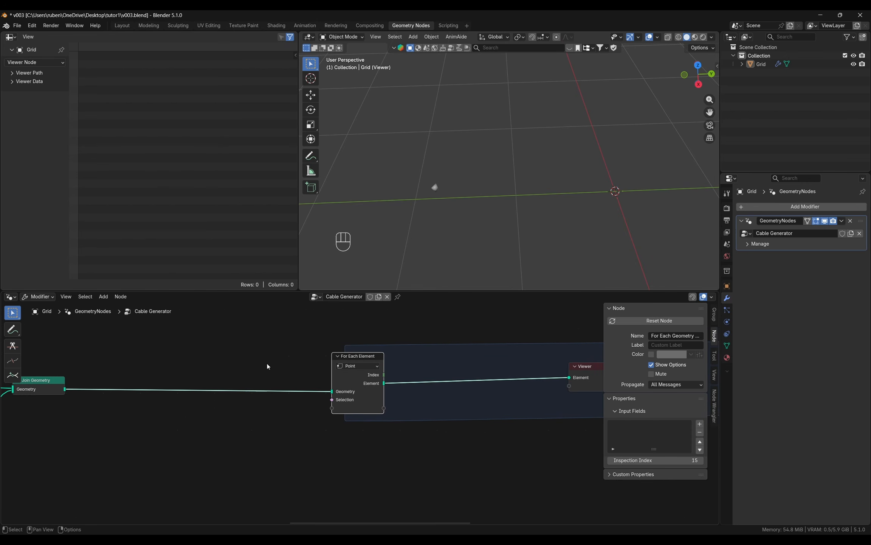
key("shift+a")
type("posi")
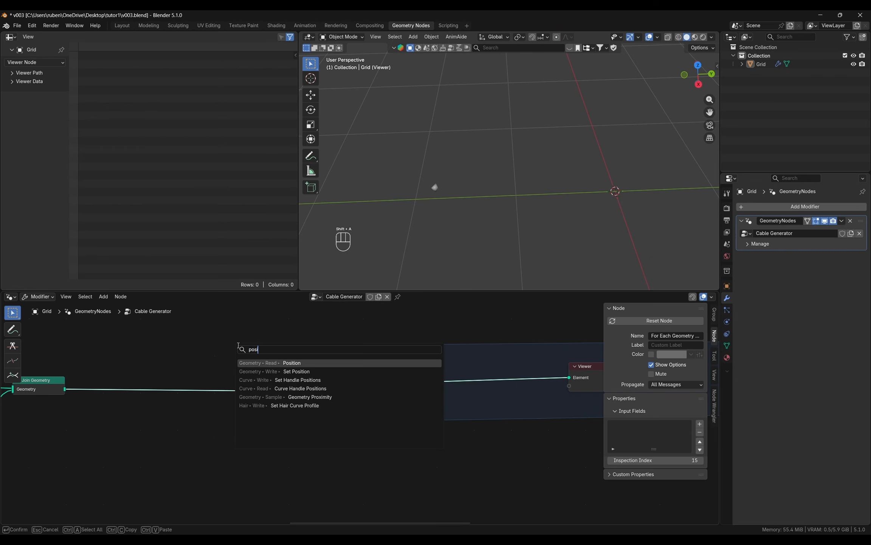
key("Return")
left_click(258, 420)
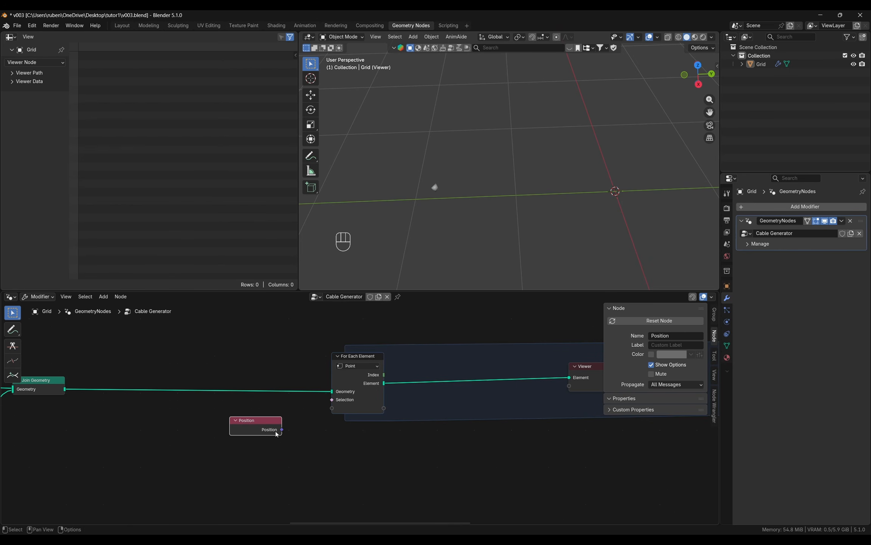
left_click_drag(277, 433, 270, 412)
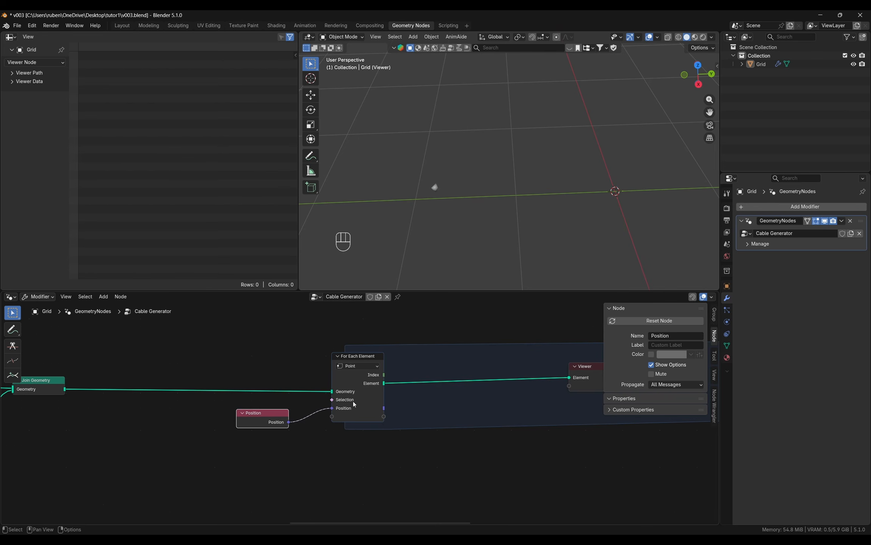
- Add a Value node and place it below the Position node that feeds For Each Element
middle_click_drag(354, 404, 370, 387)
key("shift+a")
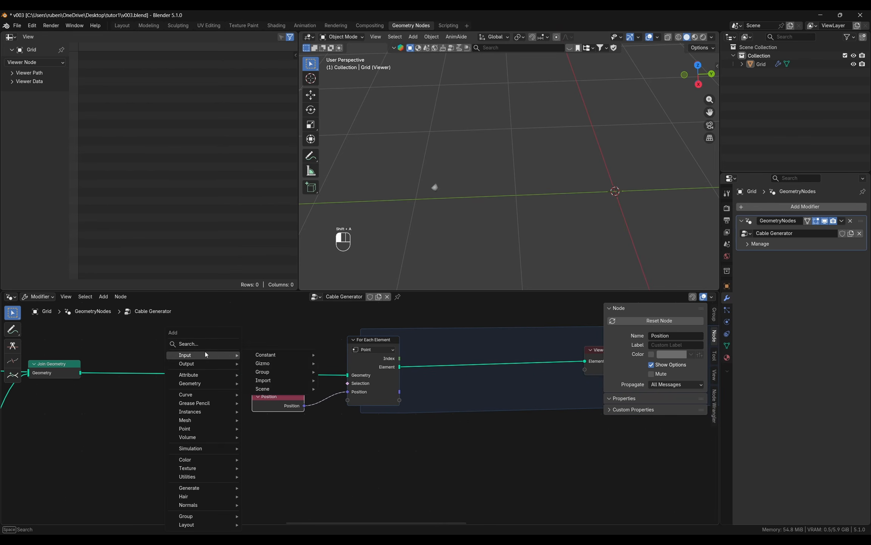
key("Escape")
key("shift+a")
left_click(200, 342)
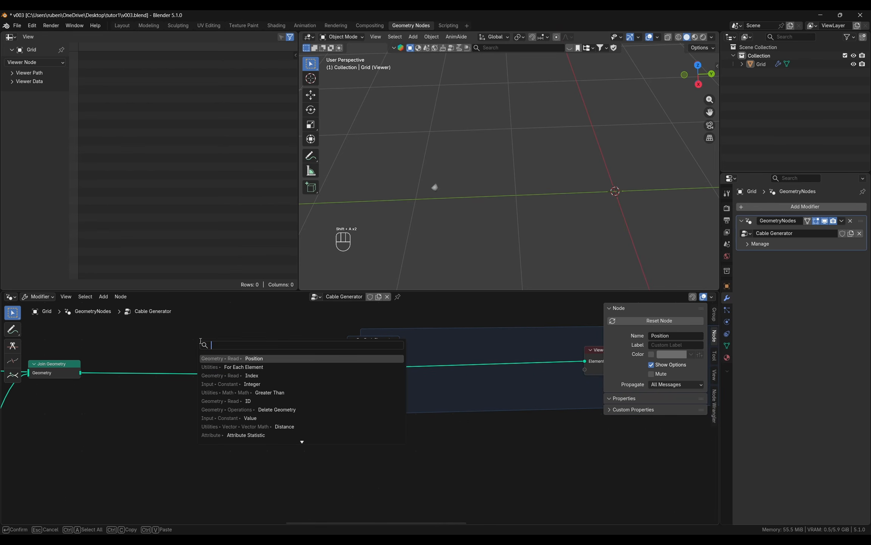
type("value")
key("Return")
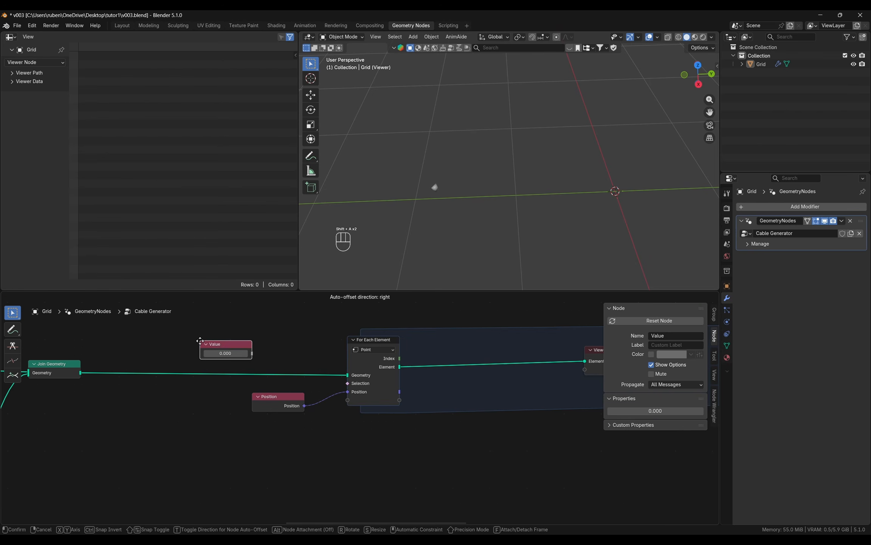
middle_click_drag(213, 433, 210, 407)
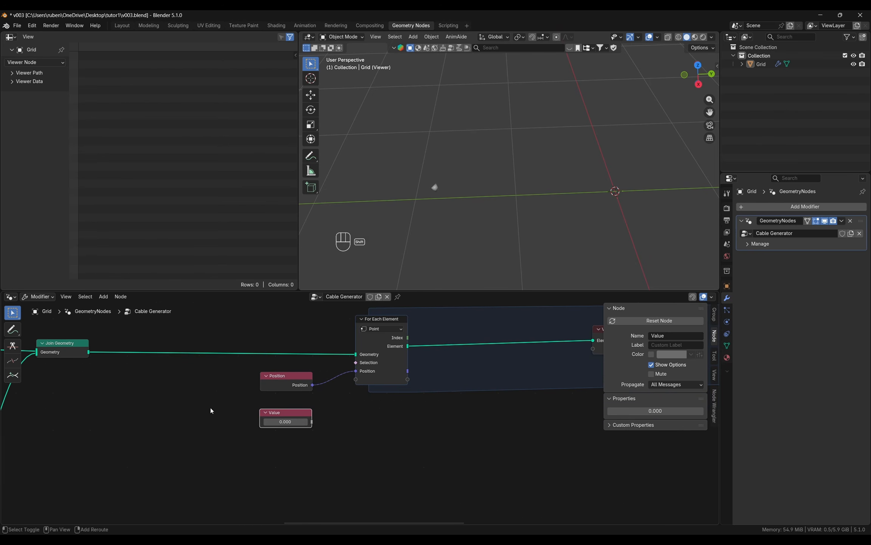
- Add an Integer node and place it directly below the Value node
key("shift+a")
type("inter")
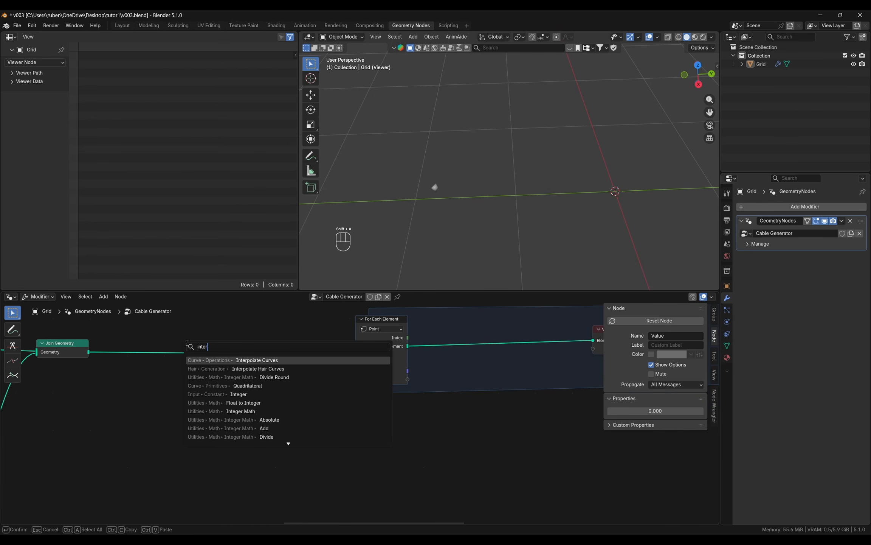
key("BackSpace")
type("g")
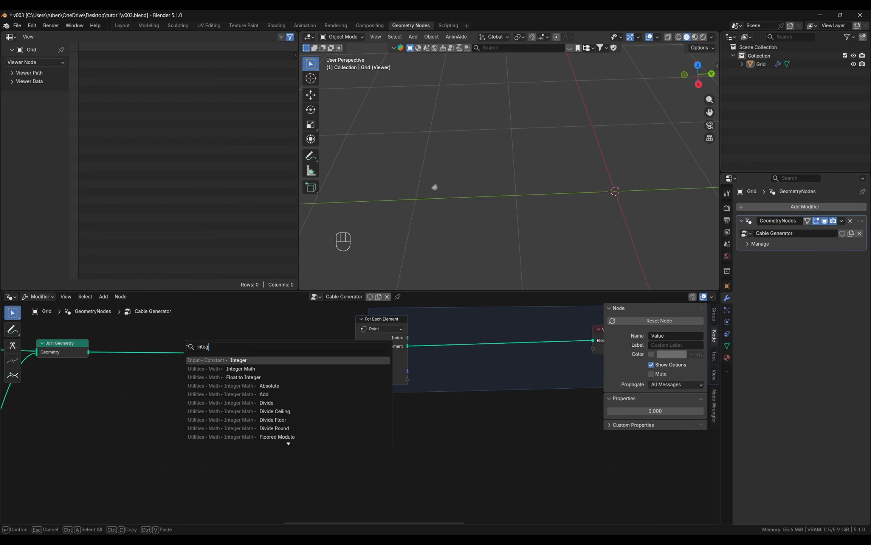
type("er")
key("Return")
left_click(261, 444)
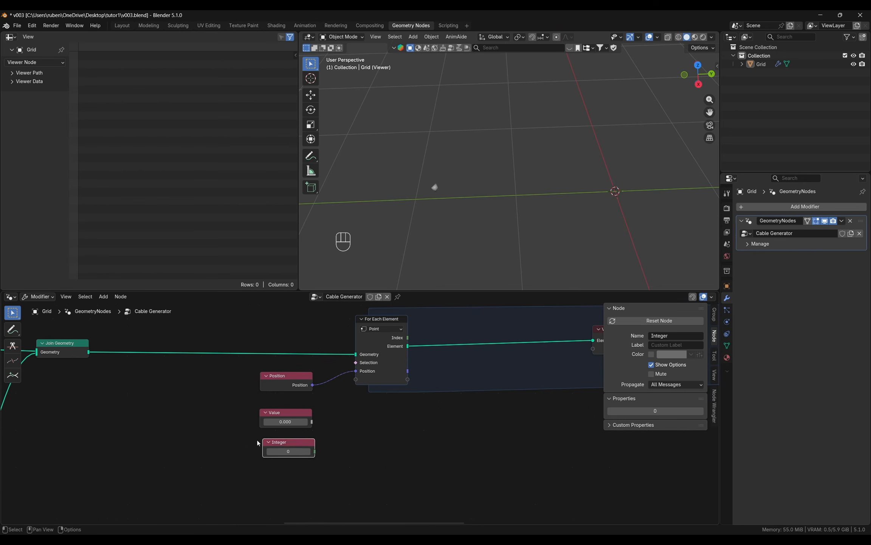
- Connect the Value and Integer nodes to For Each Element as two additional inputs below Position
scroll(341, 447, "up", 1)
middle_click_drag(340, 448, 317, 464)
left_click_drag(296, 431, 356, 376)
left_click_drag(300, 473, 357, 387)
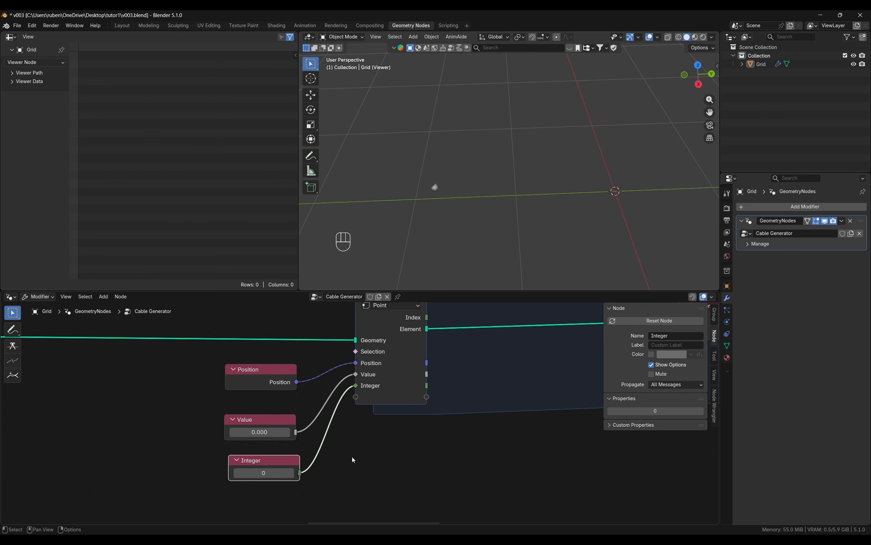
- Set the Value node to 0.1 and the Integer node to 10
left_click(270, 432)
type("0.1")
key("Return")
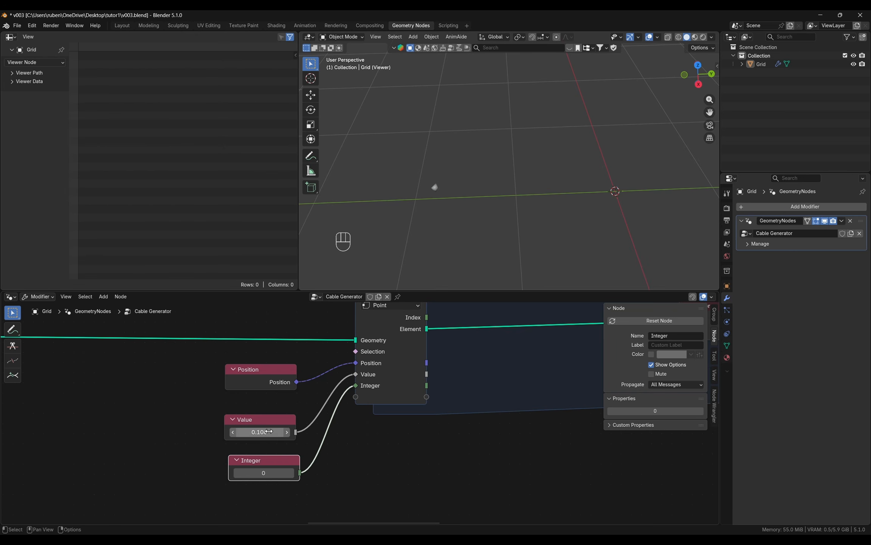
left_click(275, 474)
type("1")
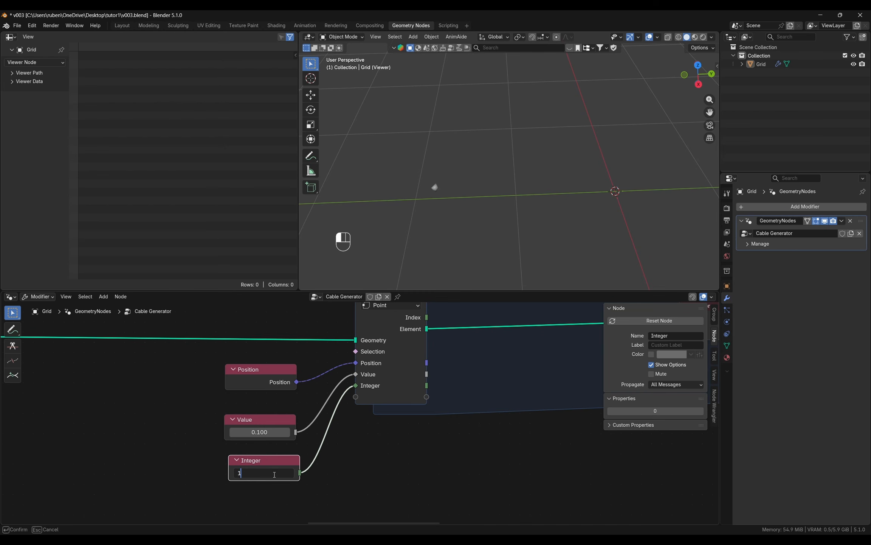
type("0")
key("Return")
- Make room before the Viewer, add a Distance node inside the zone and connect the zone's Position output to its second Vector input
middle_click_drag(503, 471, 436, 467)
scroll(436, 466, "down", 3)
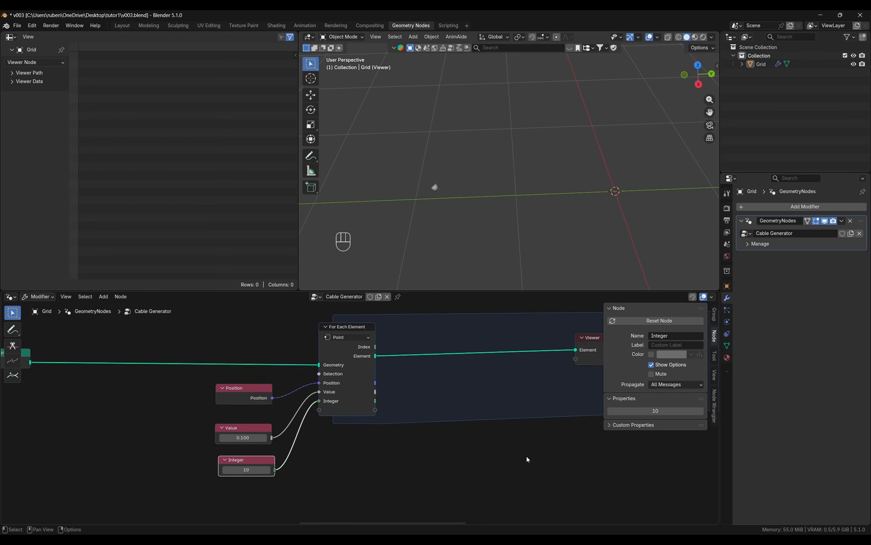
middle_click_drag(527, 458, 365, 454)
left_click_drag(444, 334, 540, 332)
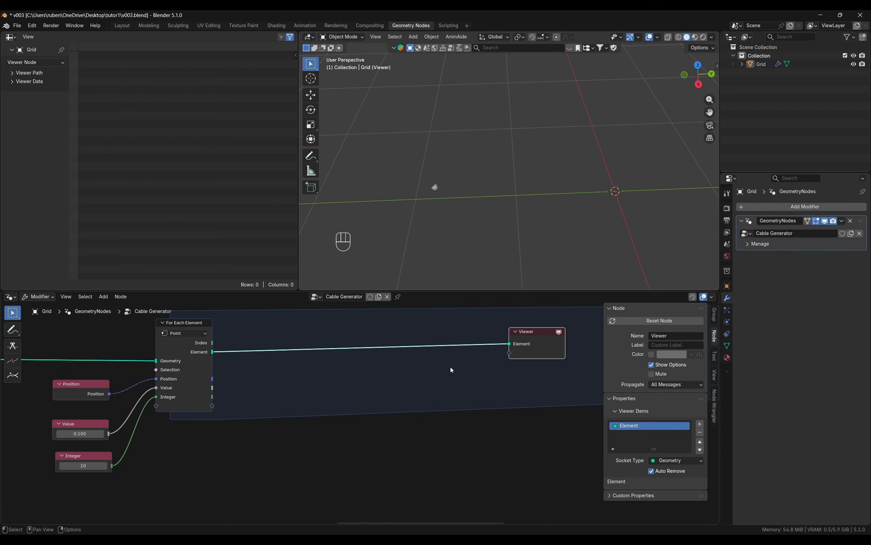
key("shift+a")
type("d")
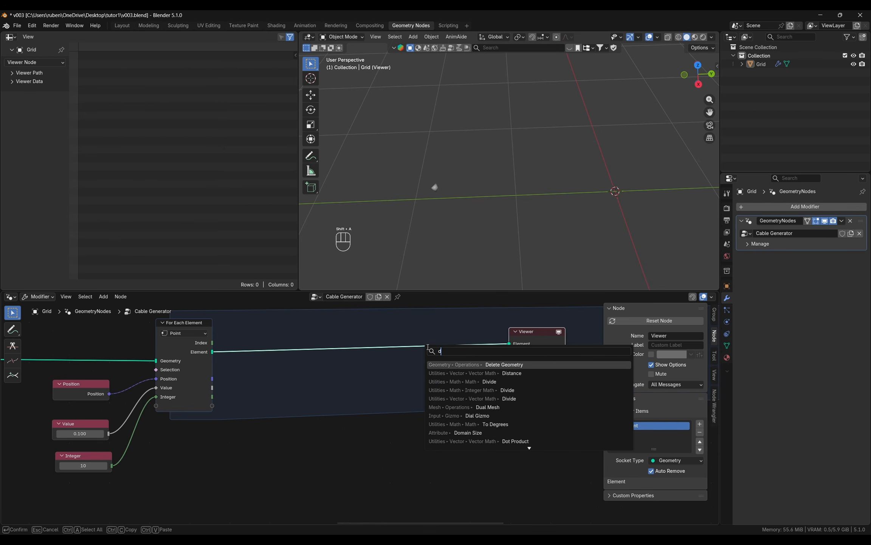
type("is")
key("Return")
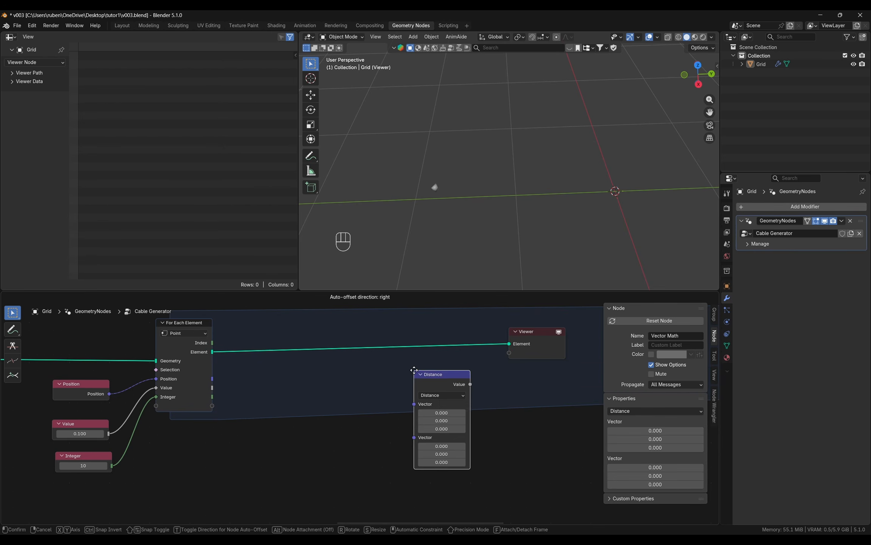
left_click(412, 368)
left_click_drag(213, 380, 412, 436)
- Duplicate the Position node, place the copy above the zone and connect it to the first Vector input of Distance
left_click(81, 384)
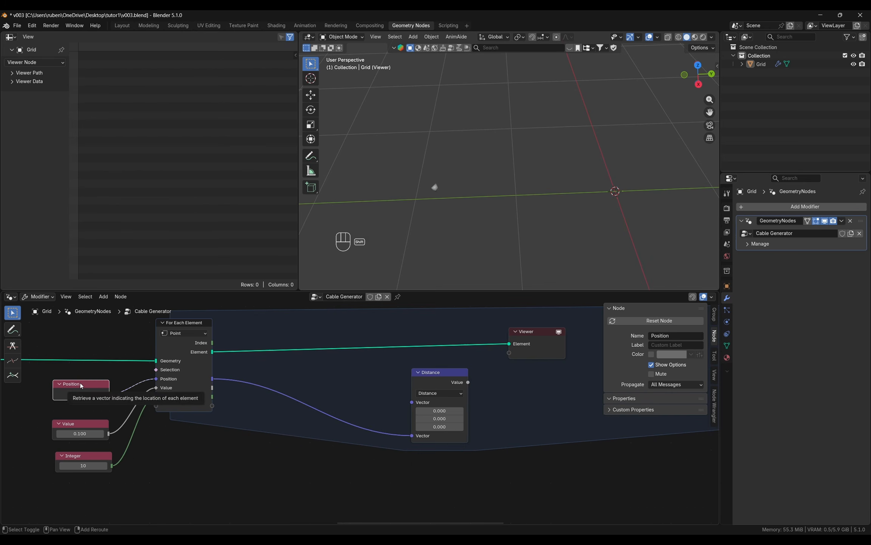
key("shift+d")
left_click(280, 330)
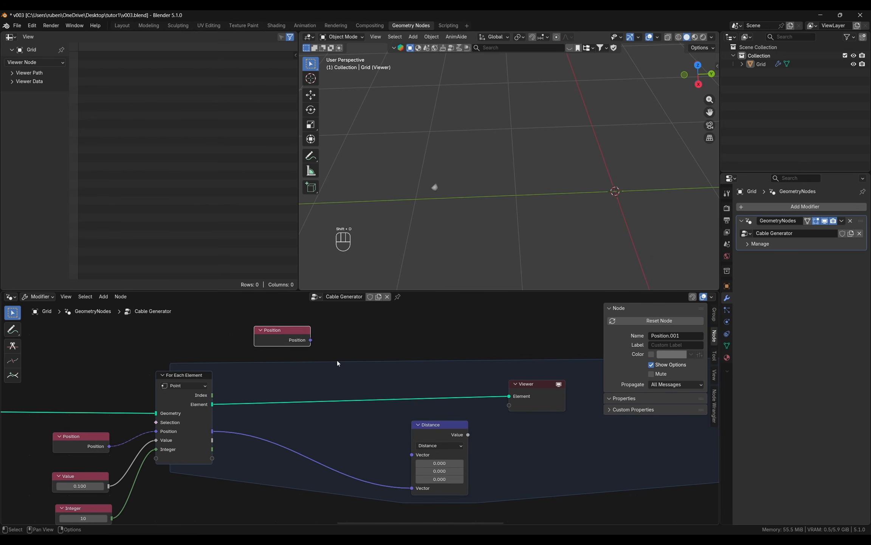
middle_click_drag(338, 364, 303, 349)
left_click_drag(276, 325, 378, 439)
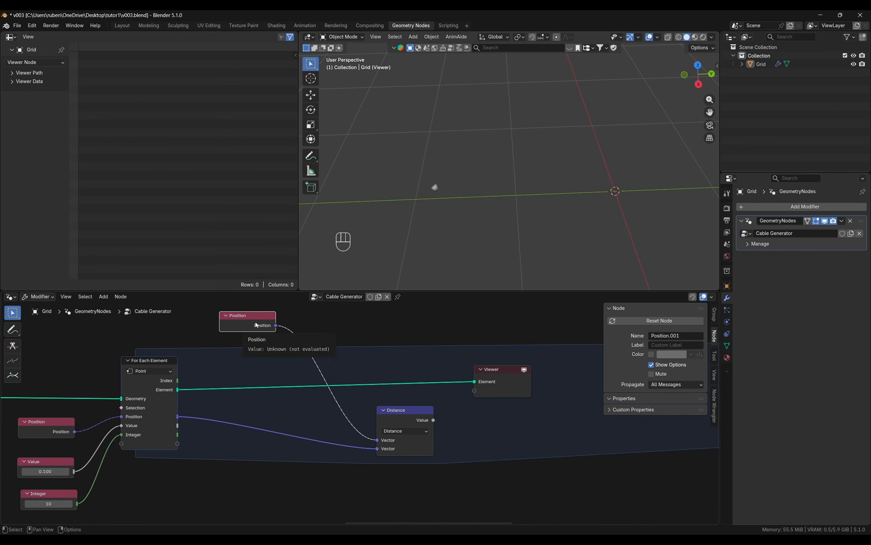
- Move the Viewer farther from Distance and add a Delete Geometry node between them inside the zone
scroll(422, 394, "right", 2, "ctrl")
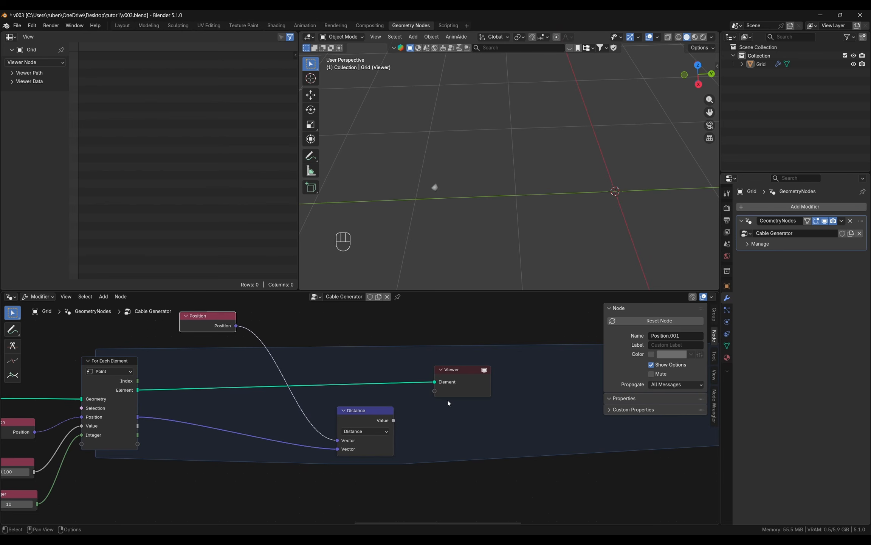
scroll(449, 403, "right", 4, "ctrl")
left_click_drag(372, 370, 477, 342)
key("shift+a")
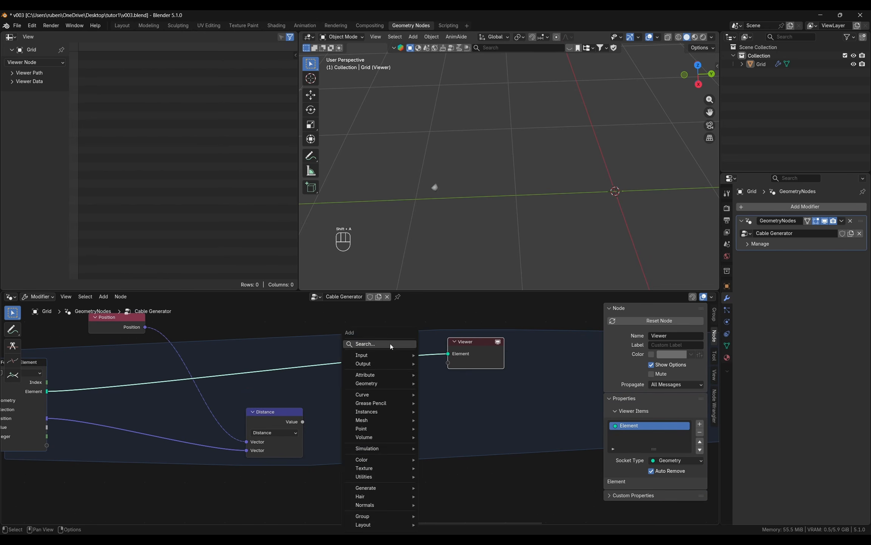
left_click(390, 344)
type("de")
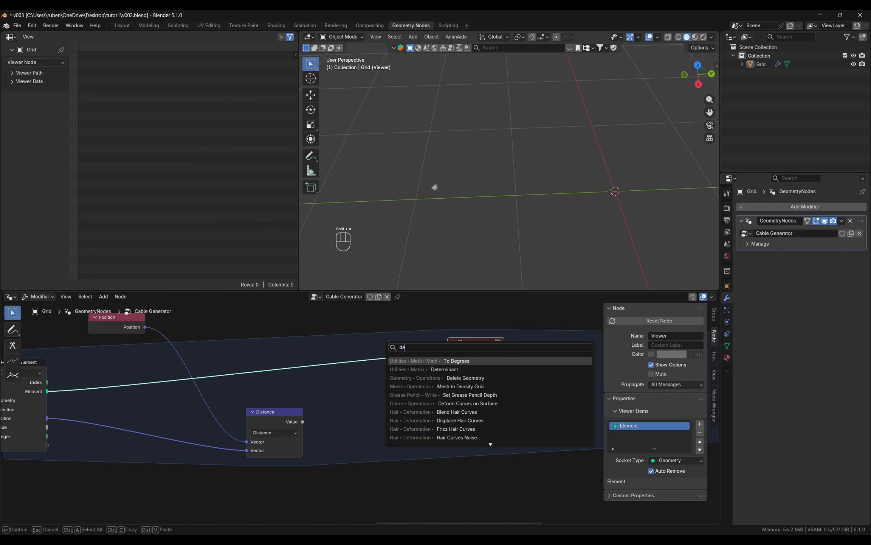
type("le")
key("Return")
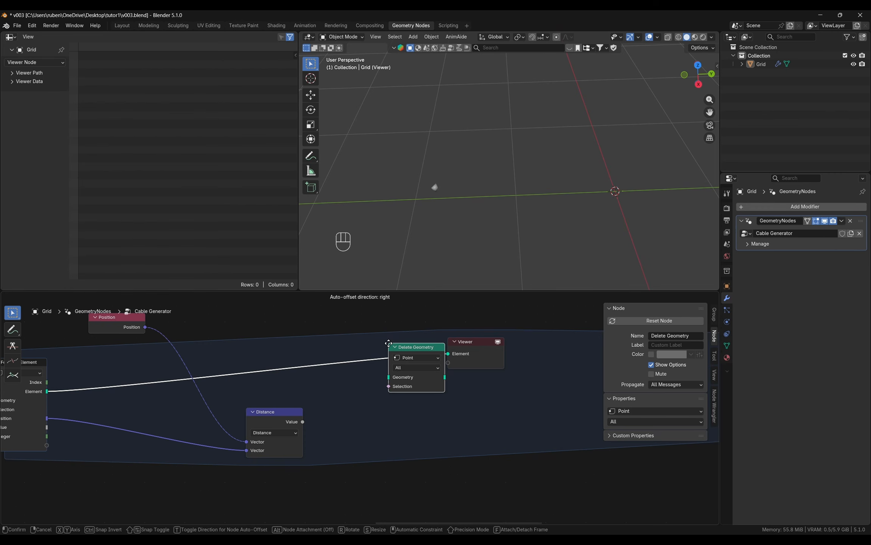
left_click(368, 375)
- Link Join Geometry to a new Reroute above the zone and connect that to Delete Geometry's Geometry input
scroll(375, 414, "down", 4)
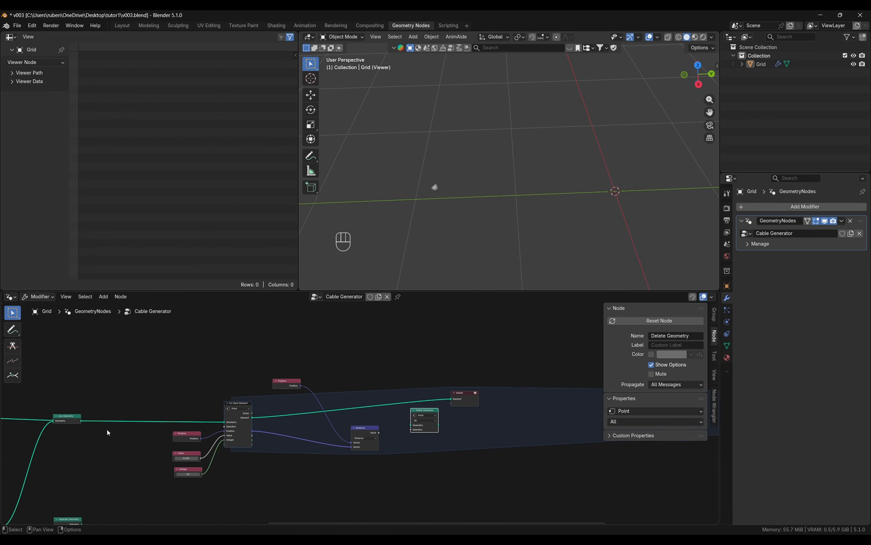
left_click_drag(82, 423, 203, 353)
type("reroute")
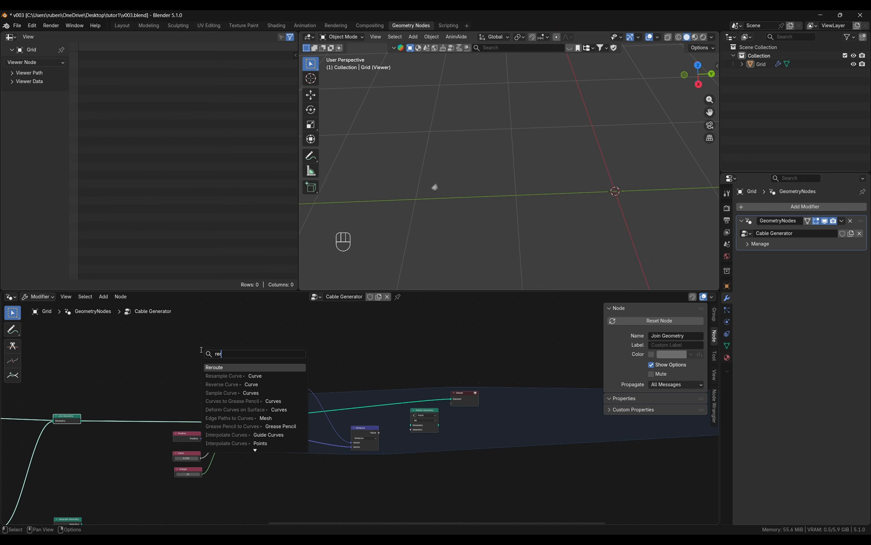
key("Return")
left_click(308, 335)
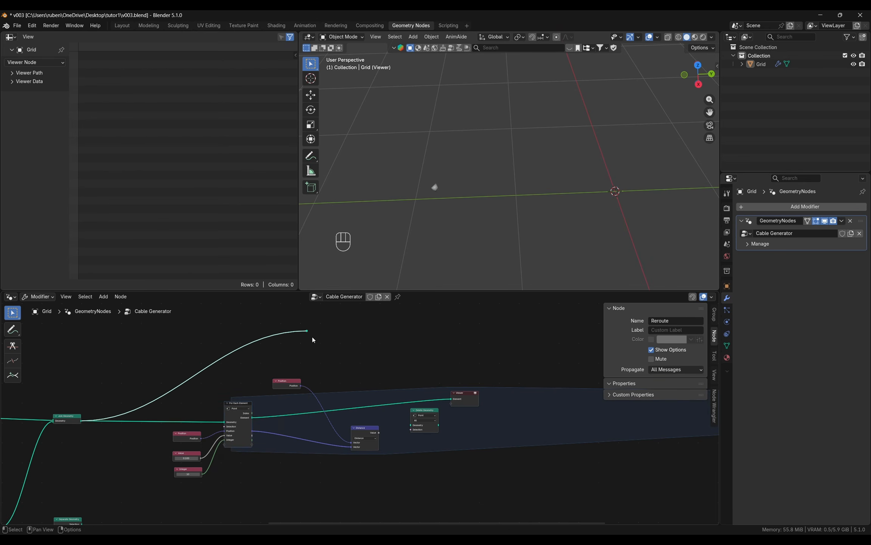
left_click_drag(308, 335, 362, 428)
scroll(407, 446, "up", 3)
- Connect Distance's Value to Delete Geometry's Selection, link Delete Geometry's output to the Viewer and activate the Viewer
left_click_drag(422, 428, 420, 424)
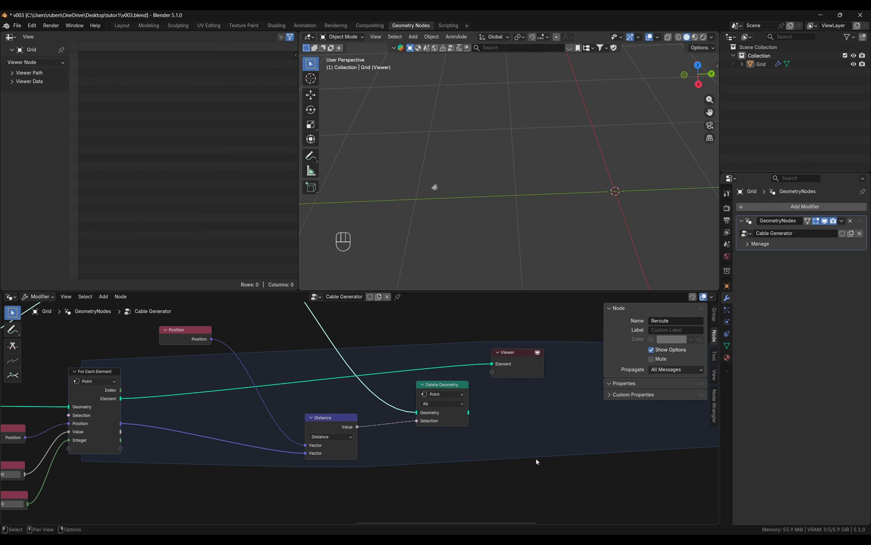
middle_click_drag(451, 430, 398, 443)
left_click_drag(416, 423, 486, 385)
left_click(508, 374)
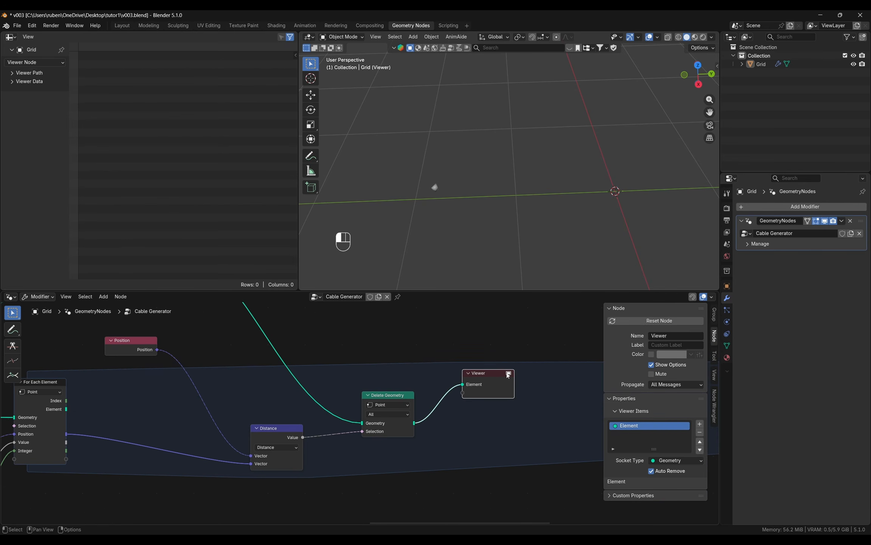
- Expand Viewer Path and Viewer Data in the spreadsheet to examine what the Viewer receives, then select the Viewer node
middle_click_drag(283, 398, 490, 460)
scroll(490, 460, "up", 1)
left_click(490, 458)
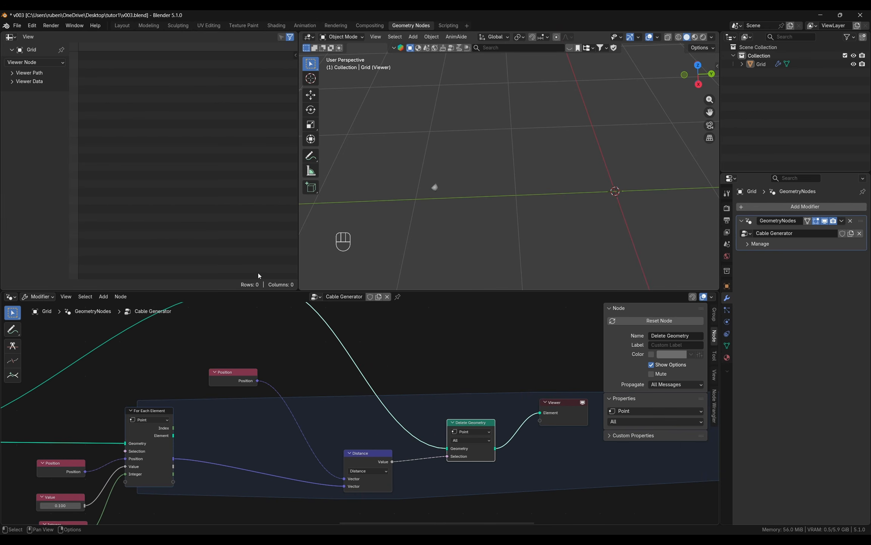
left_click(15, 75)
left_click(22, 121)
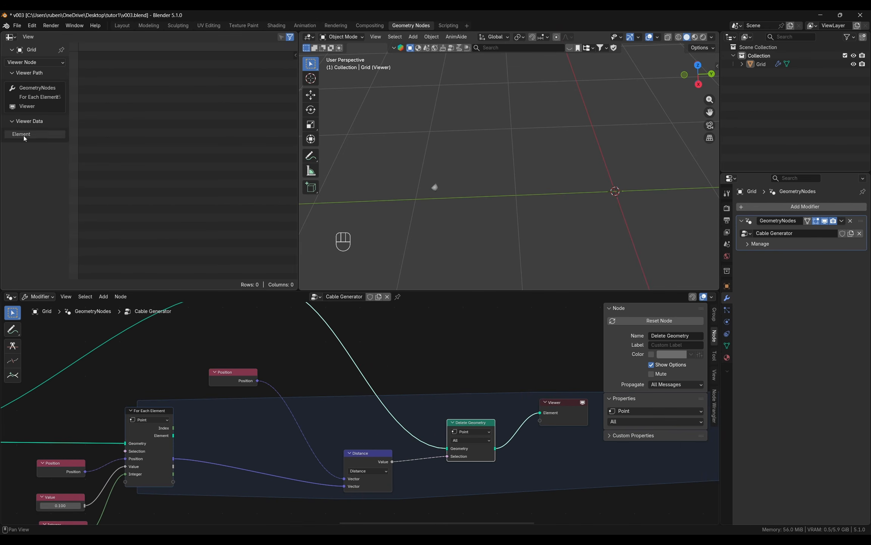
left_click(570, 412)
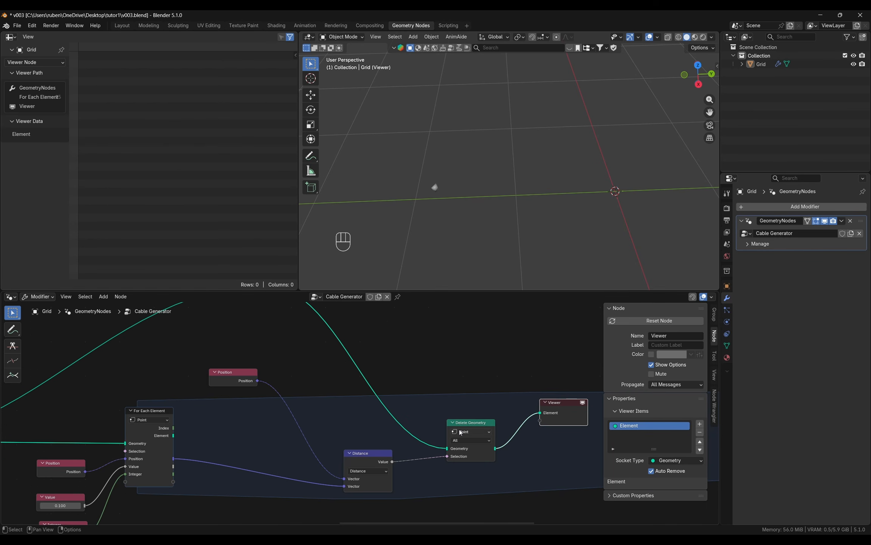
- Disconnect the Viewer from Delete Geometry and move both nodes farther from Distance to make room between them
scroll(492, 423, "right", 6)
mouse_move(452, 395)
left_mouse_down()
mouse_move(478, 398)
mouse_move(425, 390)
mouse_move(444, 384)
left_mouse_up()
scroll(424, 392, "down", 2)
scroll(425, 391, "left", 4)
scroll(424, 394, "right", 3)
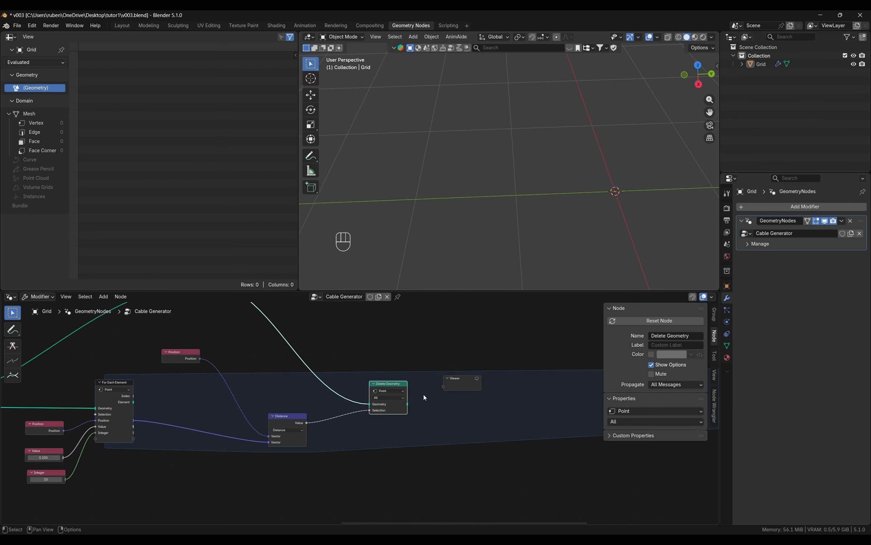
left_click_drag(389, 383, 491, 384)
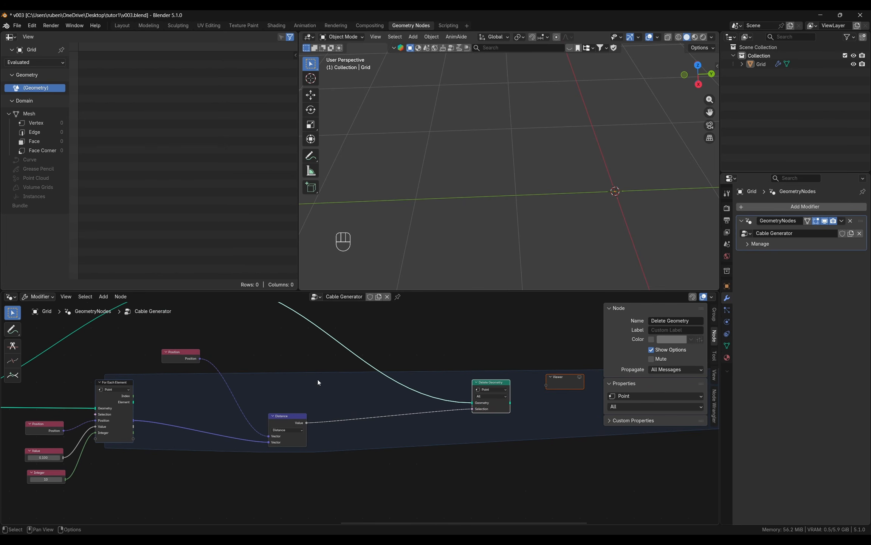
- Add a Greater Than math node on the link between Distance and Delete Geometry's Selection
key("shift+a")
left_click(401, 344)
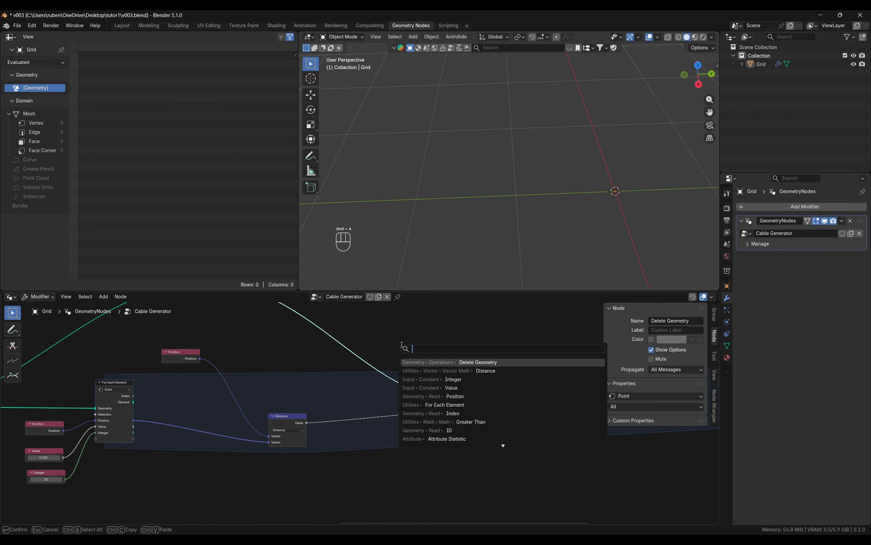
type("great")
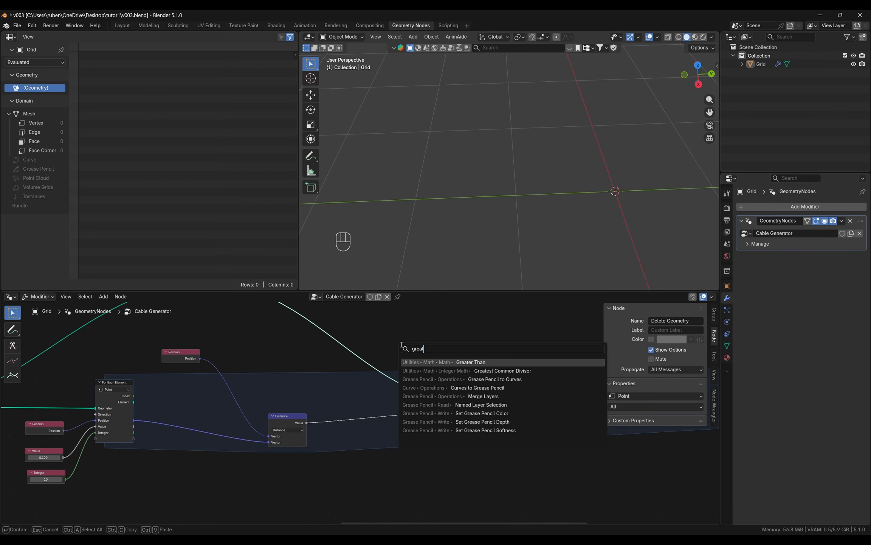
key("Return")
left_click(380, 406)
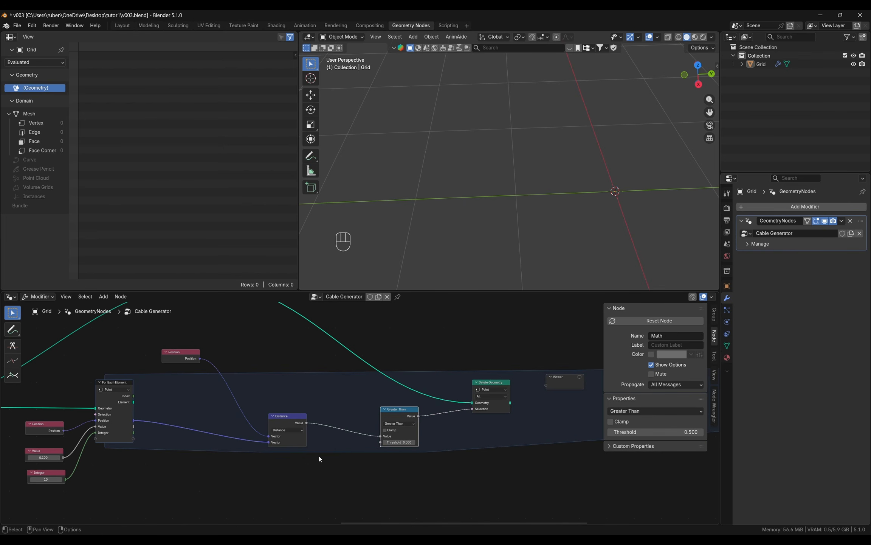
- Connect For Each Element's Value output to Greater Than's Threshold and rearrange the Distance and Greater Than nodes
left_click_drag(134, 426, 381, 443)
left_click_drag(285, 418, 280, 400)
left_click_drag(399, 415, 379, 421)
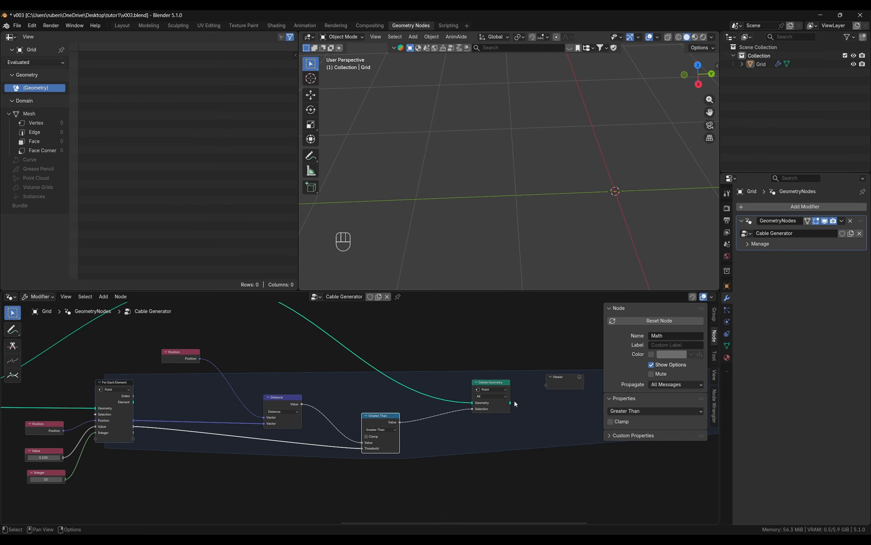
- Link Delete Geometry's output back to the Viewer and activate the Viewer
left_click_drag(510, 402, 546, 385)
scroll(546, 380, "up", 2)
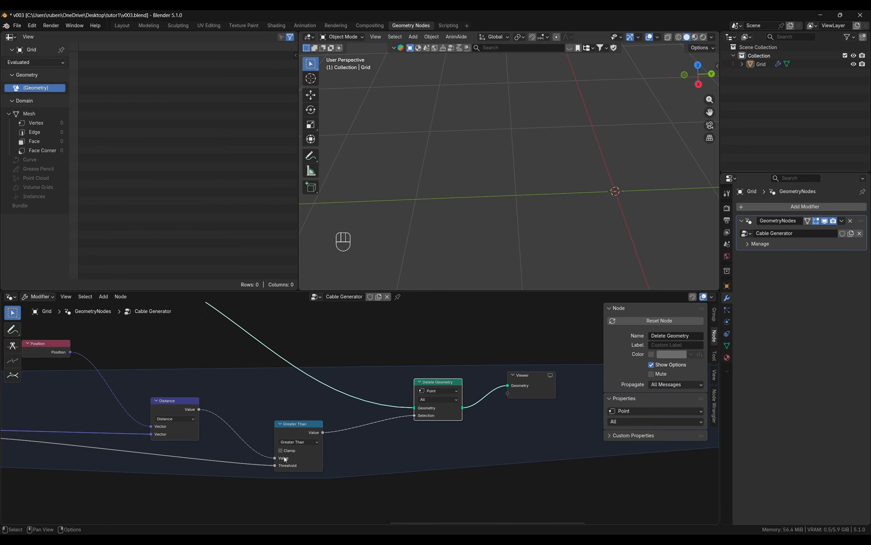
scroll(287, 444, "down", 3)
scroll(272, 470, "up", 3)
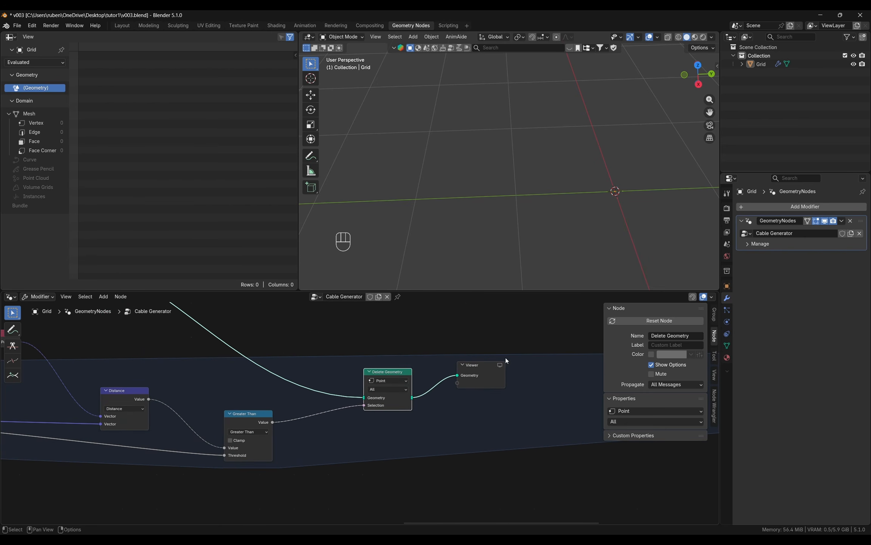
left_click(500, 365)
- Move the Viewer farther from Delete Geometry and display its Geometry data in the spreadsheet
middle_click_drag(429, 442, 385, 414)
left_click_drag(398, 365, 462, 365)
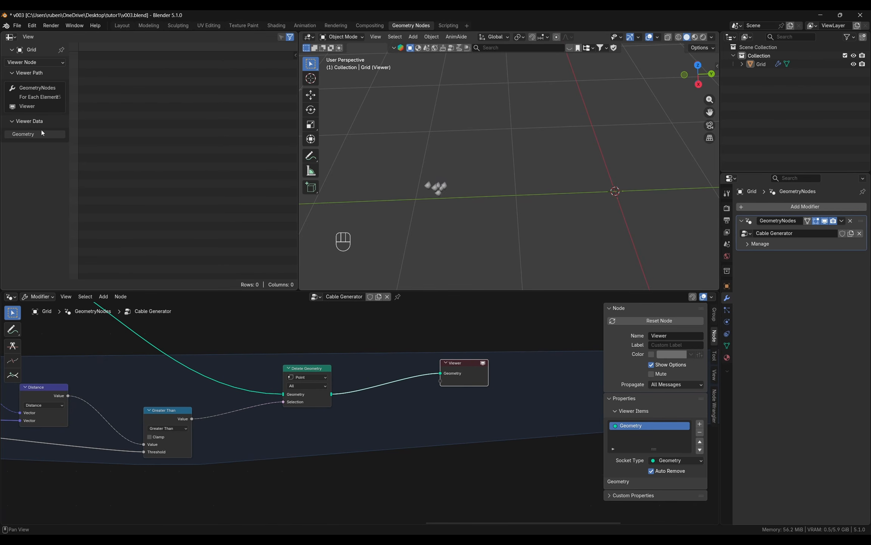
left_click(26, 135)
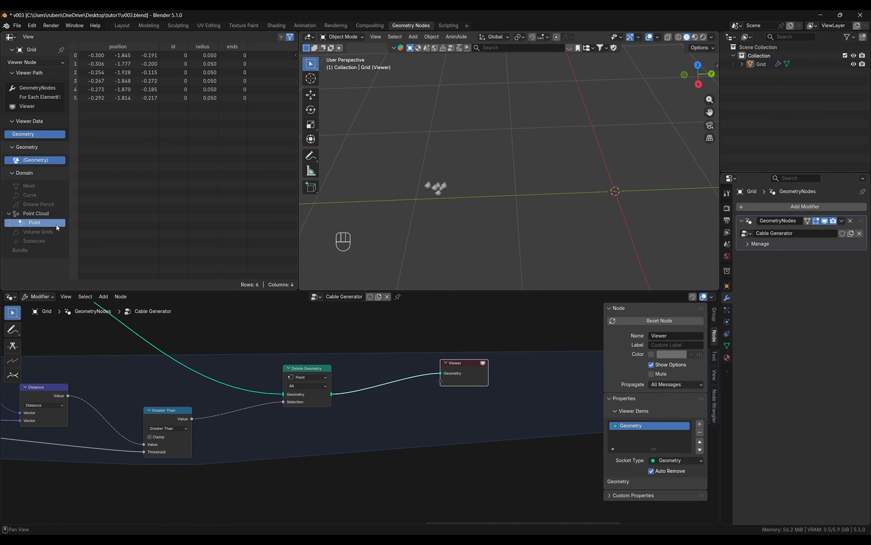
- Shift Greater Than slightly toward Delete Geometry and widen the gap between Delete Geometry and the Viewer
middle_click_drag(233, 416, 255, 398)
left_click_drag(199, 393, 215, 393)
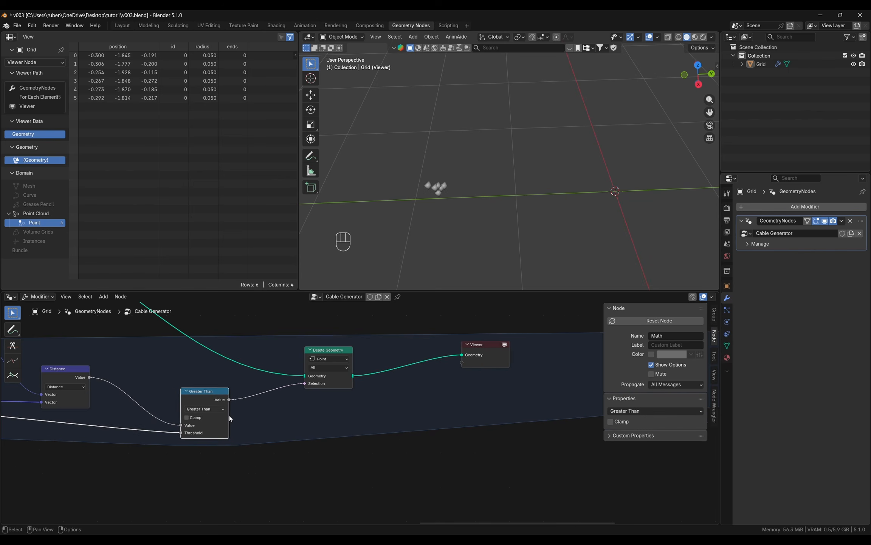
middle_click_drag(412, 419, 342, 441)
scroll(342, 438, "down", 3)
left_click_drag(403, 389, 483, 393)
middle_click_drag(439, 389, 442, 378)
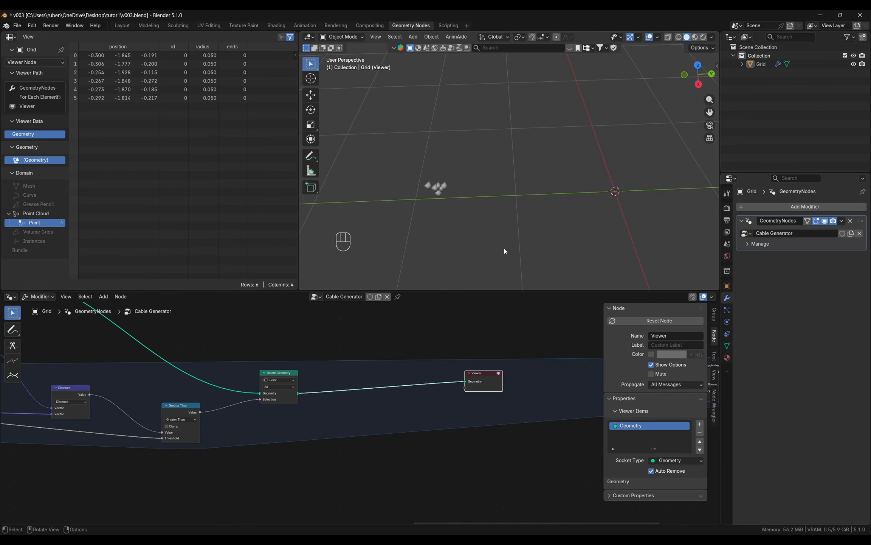
- Annotate the viewport with a large circle around a small central ring, scattered dots inside it and a second arc overlapping its side
left_click(311, 155)
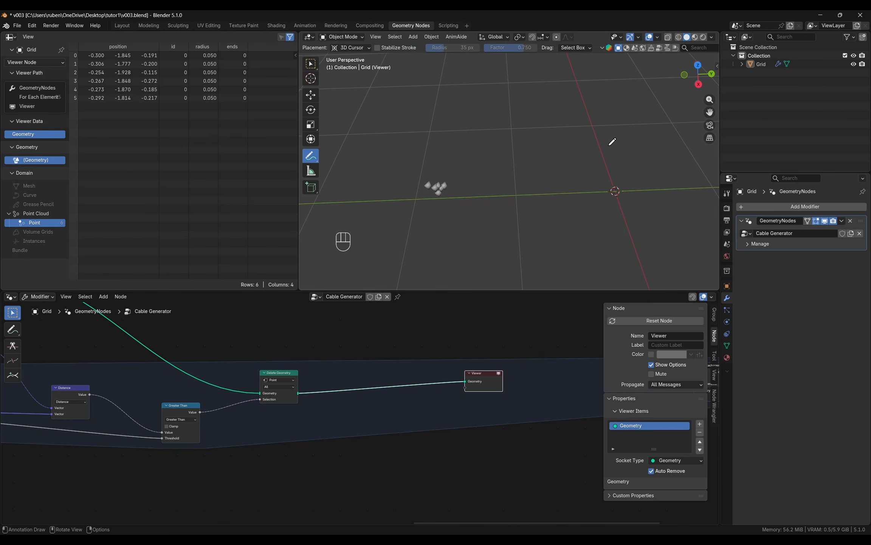
mouse_move(565, 145)
left_mouse_down()
mouse_move(510, 163)
mouse_move(609, 167)
mouse_move(576, 118)
mouse_move(562, 119)
left_mouse_up()
left_click(590, 153)
left_click(578, 175)
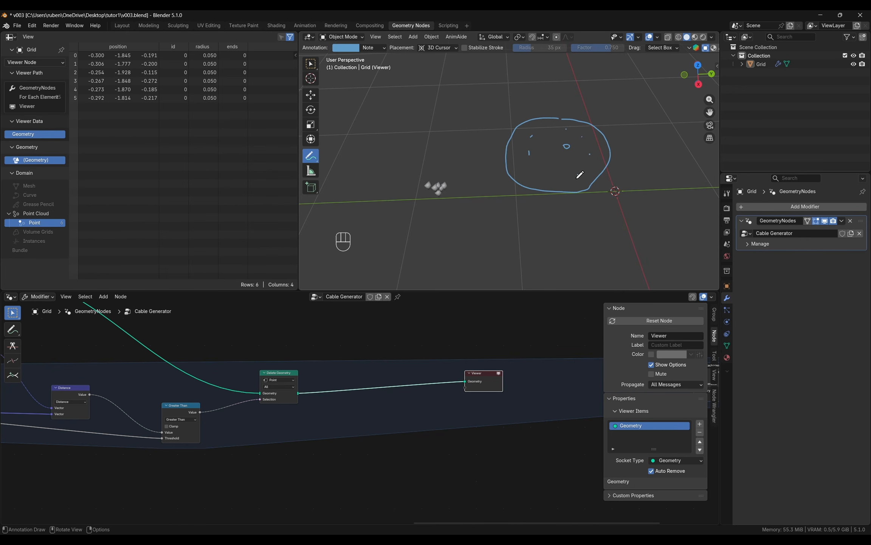
left_click(565, 178)
left_click(552, 161)
left_click(549, 144)
left_click(537, 172)
left_click(577, 166)
left_click(585, 174)
left_click(597, 170)
left_click(598, 147)
left_click(575, 153)
mouse_move(506, 117)
left_mouse_down()
mouse_move(553, 140)
mouse_move(549, 176)
mouse_move(498, 195)
left_mouse_up()
- Insert a Sort Elements node between Delete Geometry and the Viewer, then mute and unmute it to compare
key("shift+a")
left_click(413, 318)
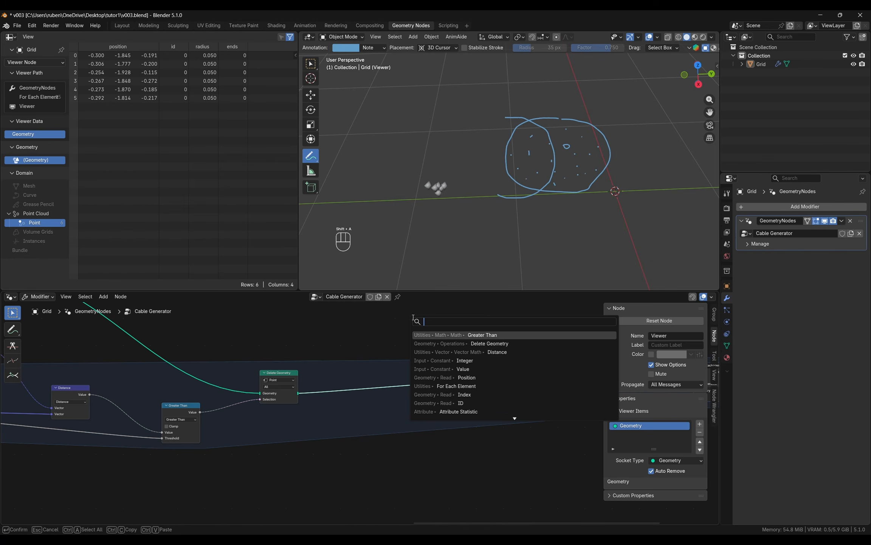
type("sort")
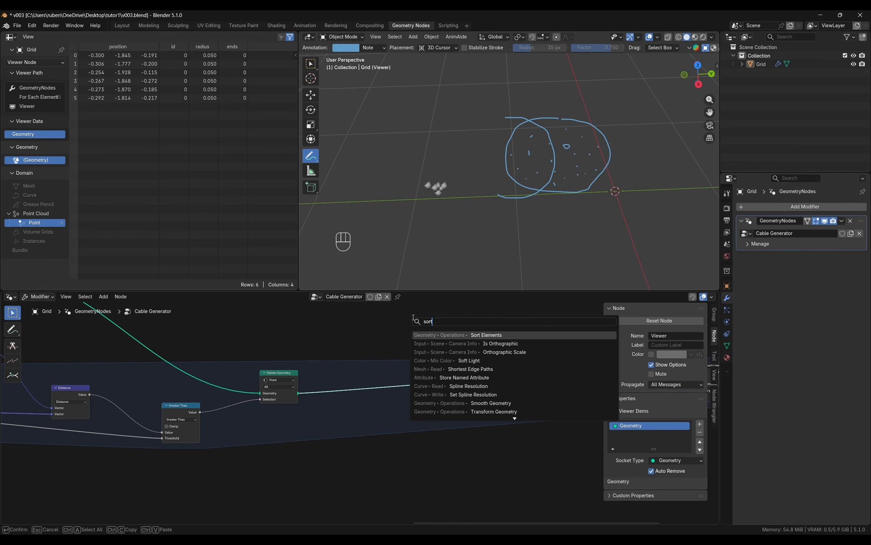
key("Return")
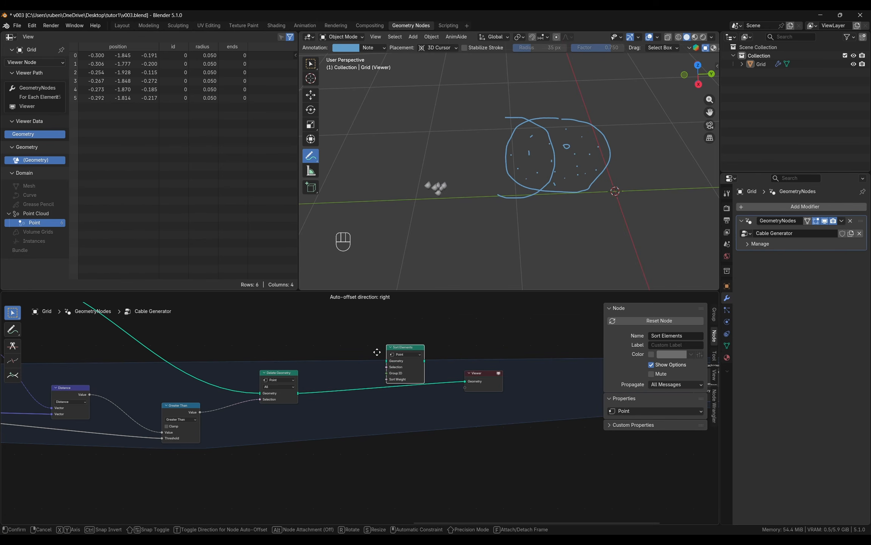
left_click(359, 380)
middle_click_drag(446, 450, 389, 414)
key("m")
key("m")
- Add a Random Value node below Delete Geometry and connect its Value to Sort Elements' Sort Weight
key("shift+a")
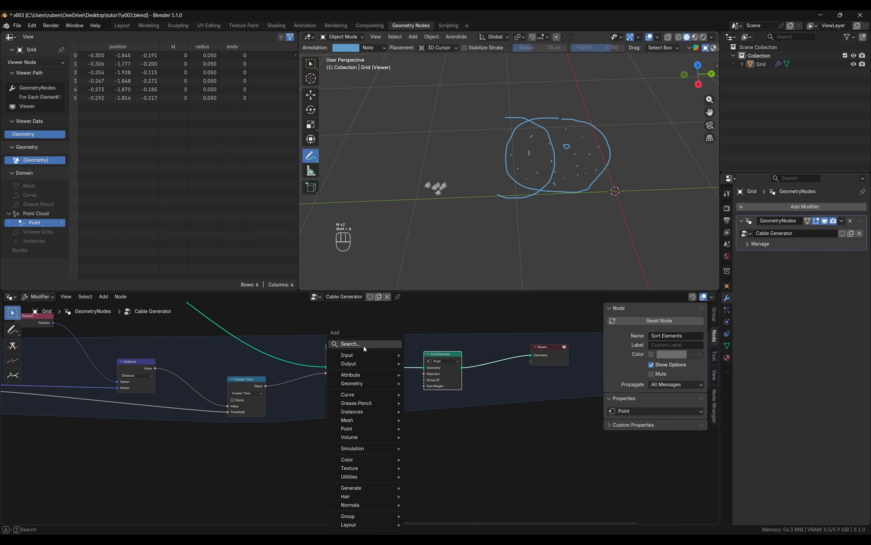
type("ran")
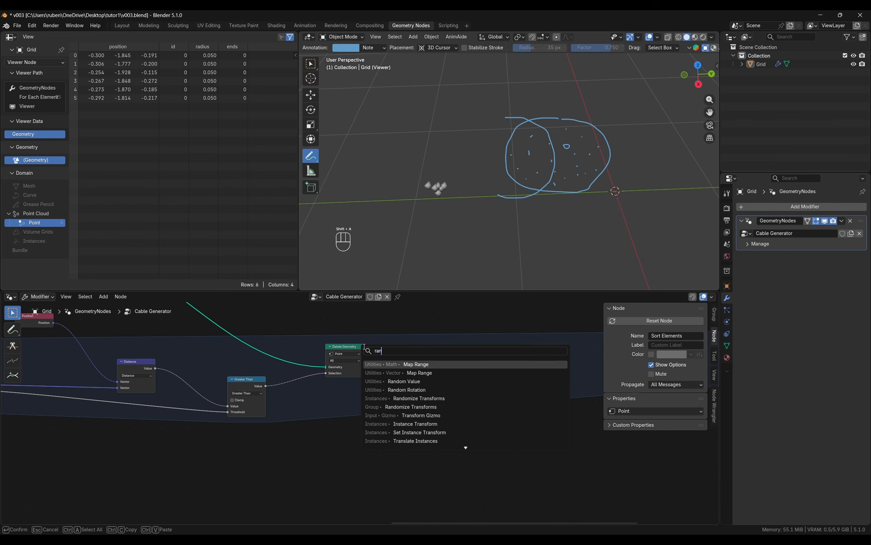
type("d")
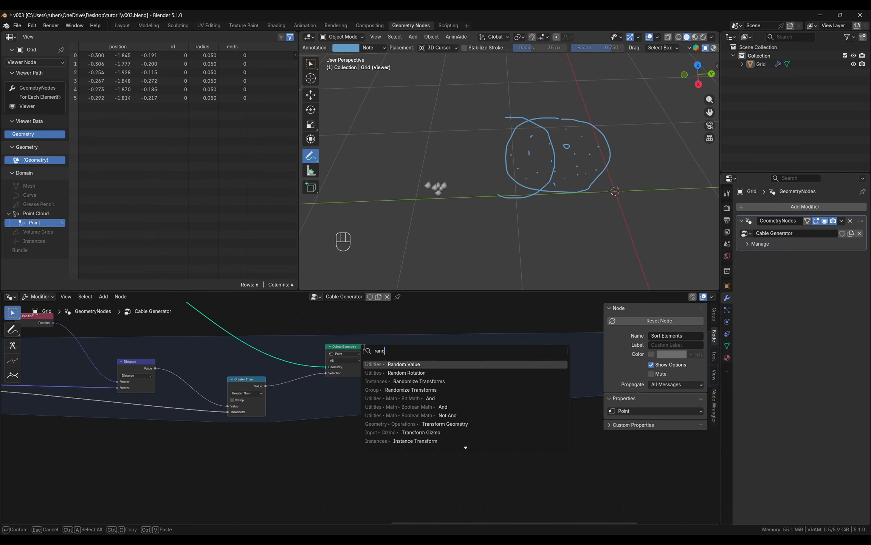
key("Return")
left_click(404, 407)
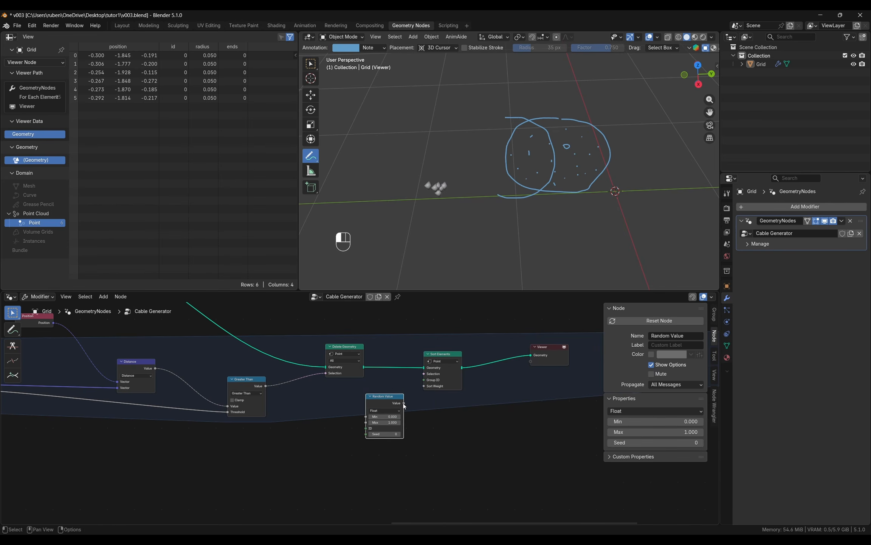
left_click_drag(405, 404, 423, 386)
- Connect For Each Element's Index to Random Value's ID, and branch it through a Reroute to Seed
scroll(394, 437, "left", 5, "ctrl")
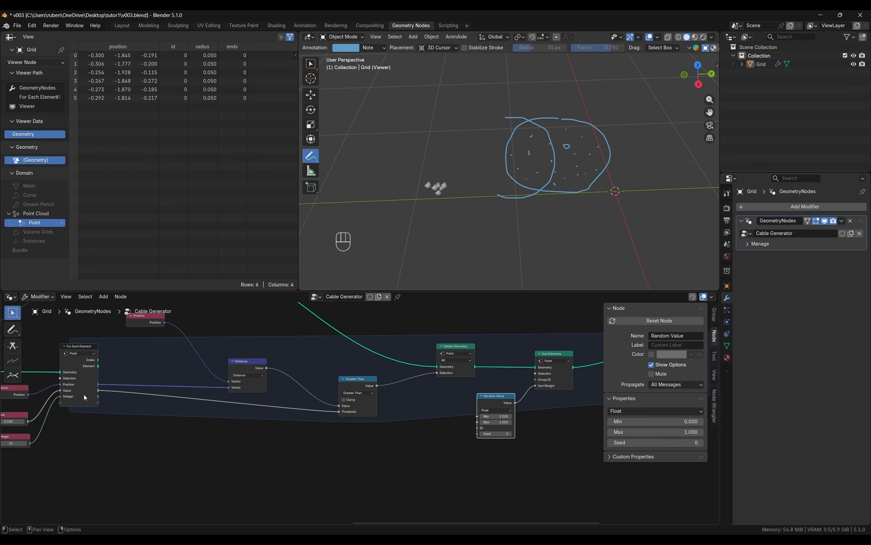
left_click_drag(98, 360, 477, 428)
right_click_drag(430, 423, 427, 431, "shift")
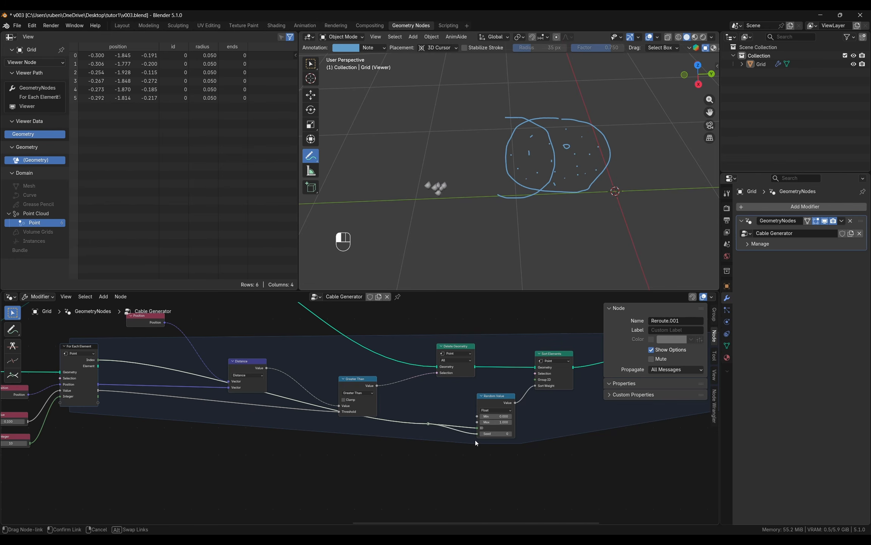
middle_click_drag(544, 421, 436, 426)
- Mute and unmute Sort Elements to check how it reorders the points
left_click(440, 361)
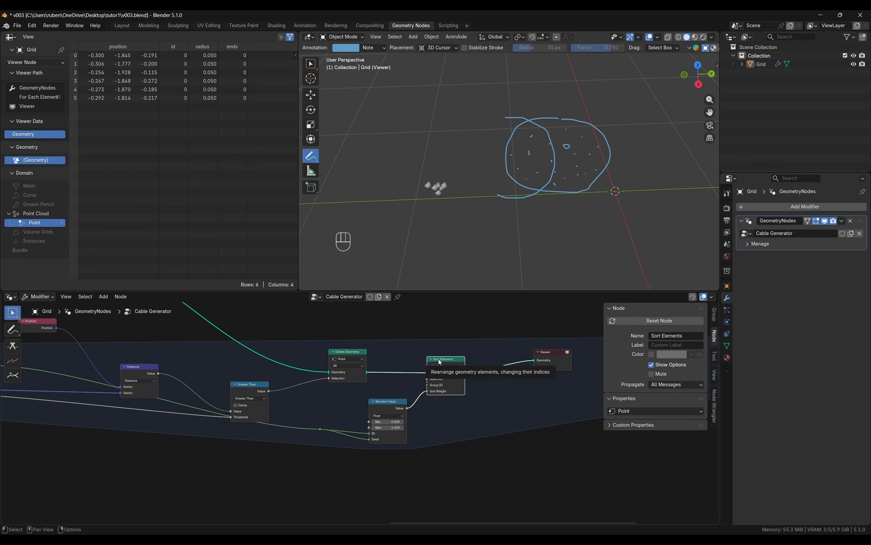
key("m")
key("m")
- Move the Viewer farther from Sort Elements and add an Index node below the link between them
middle_click_drag(537, 397, 450, 385)
left_click_drag(450, 374, 473, 401)
key("shift+a")
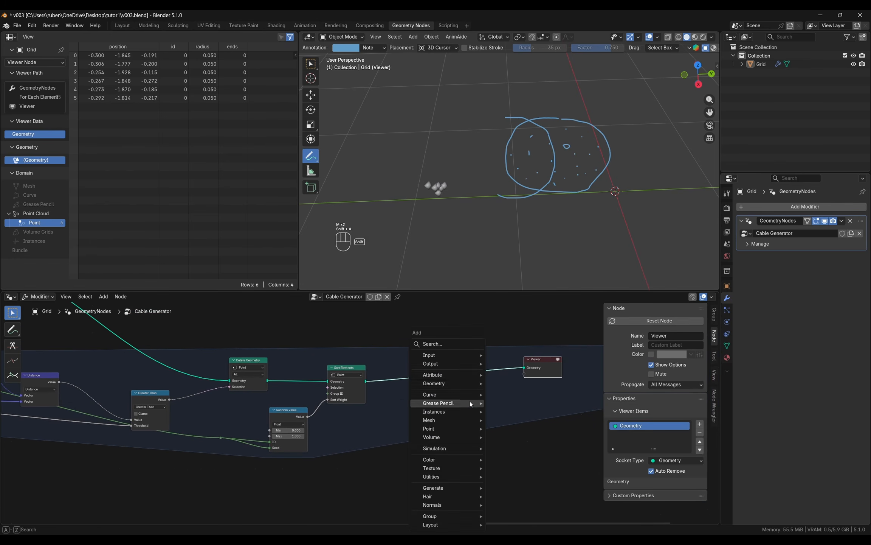
left_click(459, 345)
type("index")
key("Return")
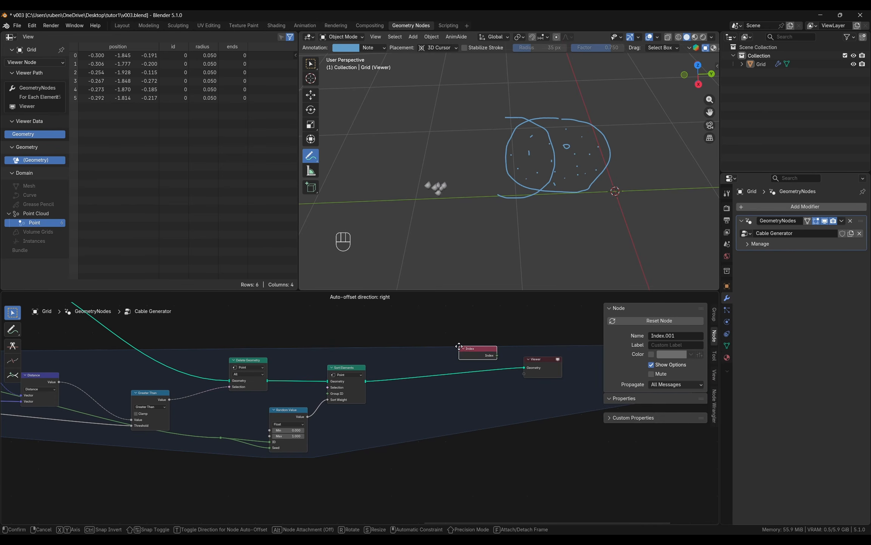
left_click(387, 409)
key("shift+a")
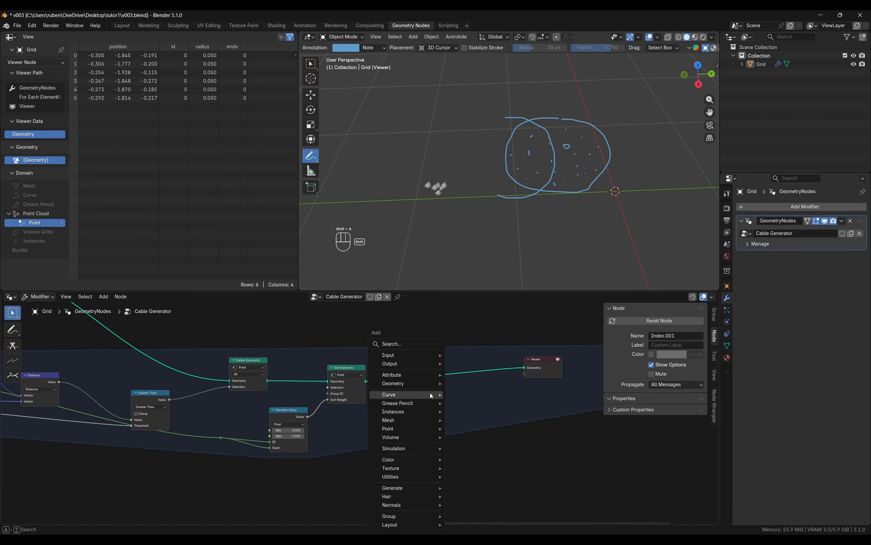
left_click(421, 341)
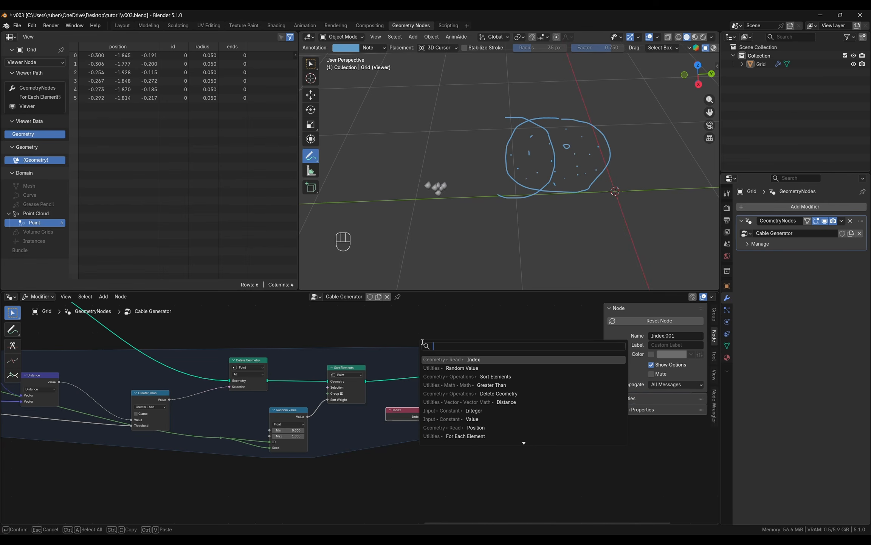
key("Escape")
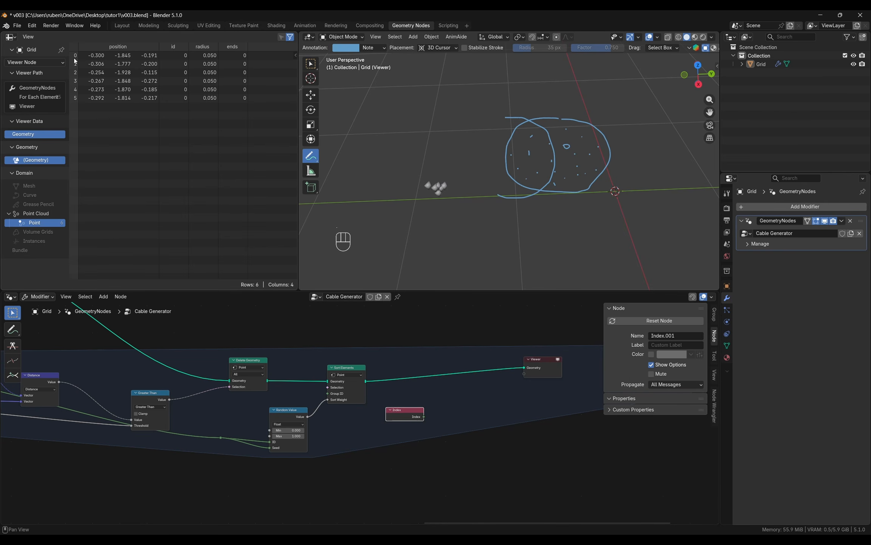
- Add a Greater Than math node beside the Index node and connect Index to its Value
key("shift+a")
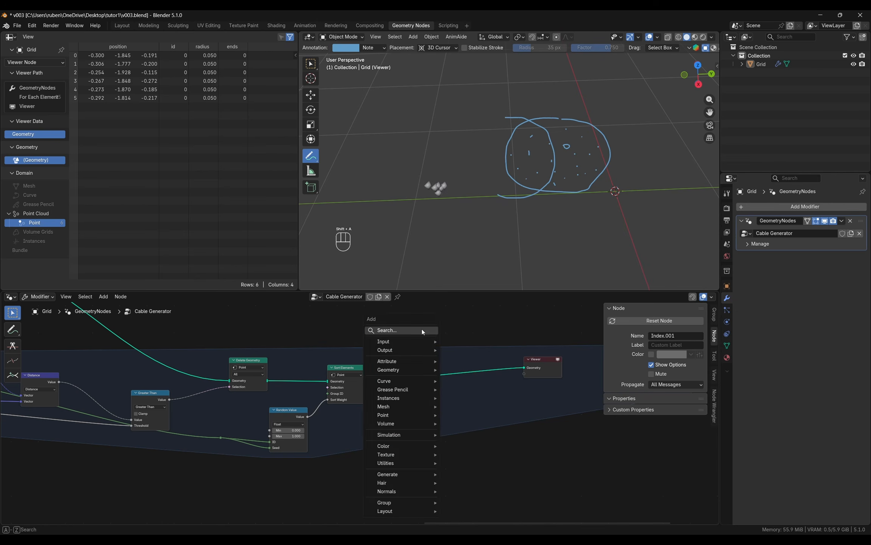
left_click(421, 329)
type("greate")
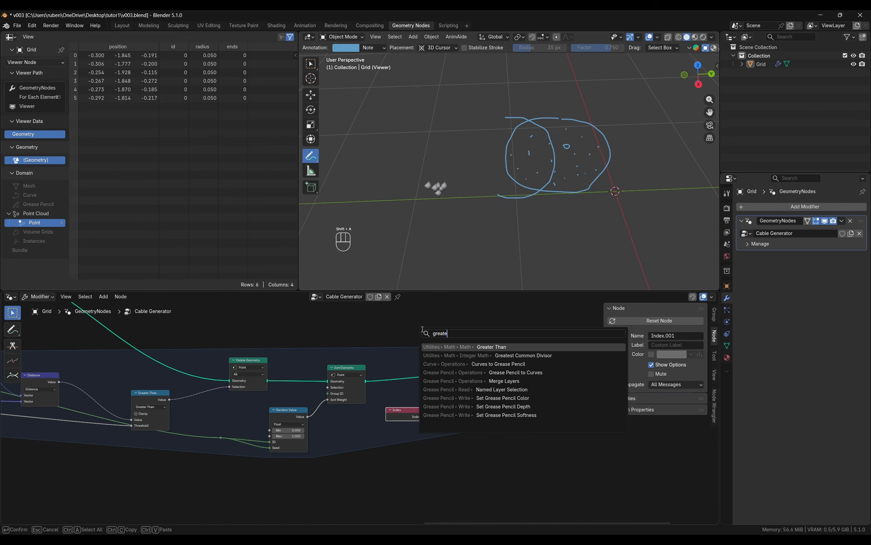
key("Return")
left_click(443, 397)
left_click_drag(424, 416, 444, 426)
- Connect the For Each Element zone's Integer output to the new Greater Than node's Threshold
scroll(282, 419, "left", 6, "ctrl")
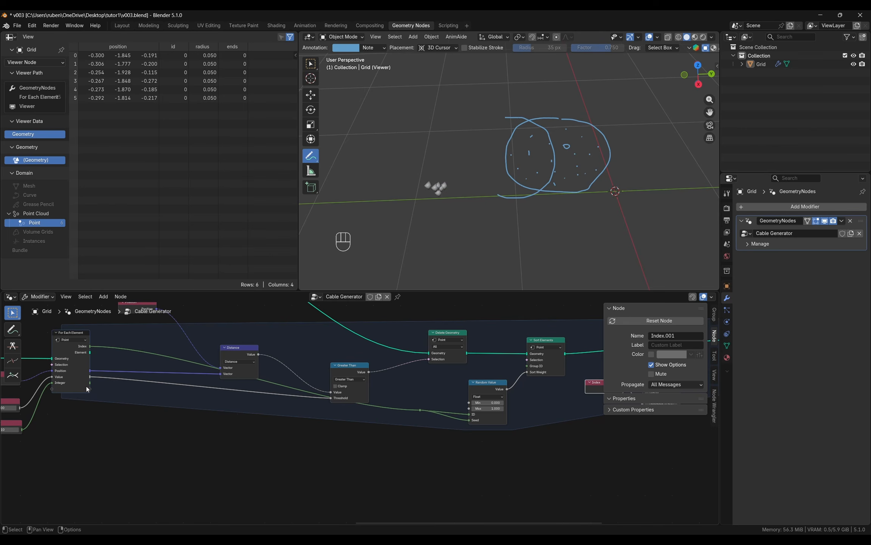
left_click_drag(88, 383, 529, 405)
scroll(529, 405, "right", 8, "ctrl")
left_click_drag(281, 425, 325, 388)
scroll(321, 422, "left", 4, "ctrl")
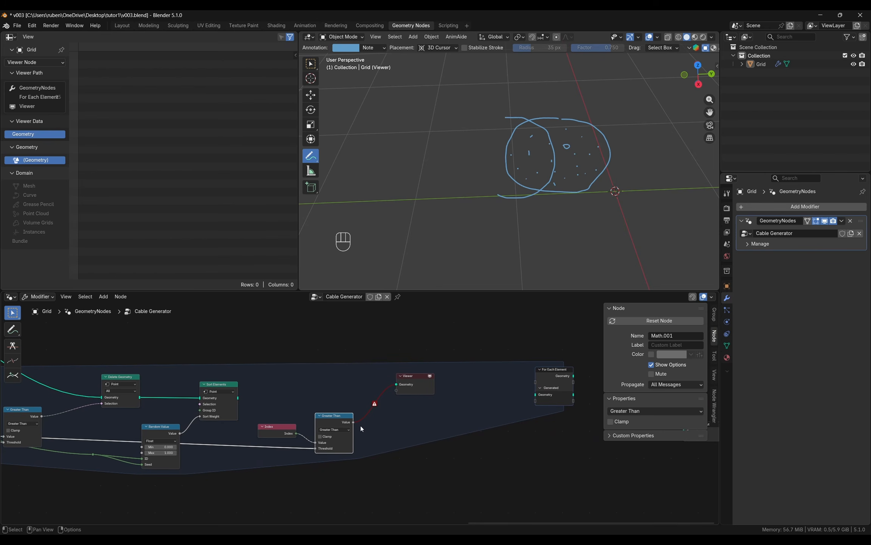
- Add a Delete Geometry node between Sort Elements and the Viewer, with the new Greater Than node driving its Selection
key("shift+a")
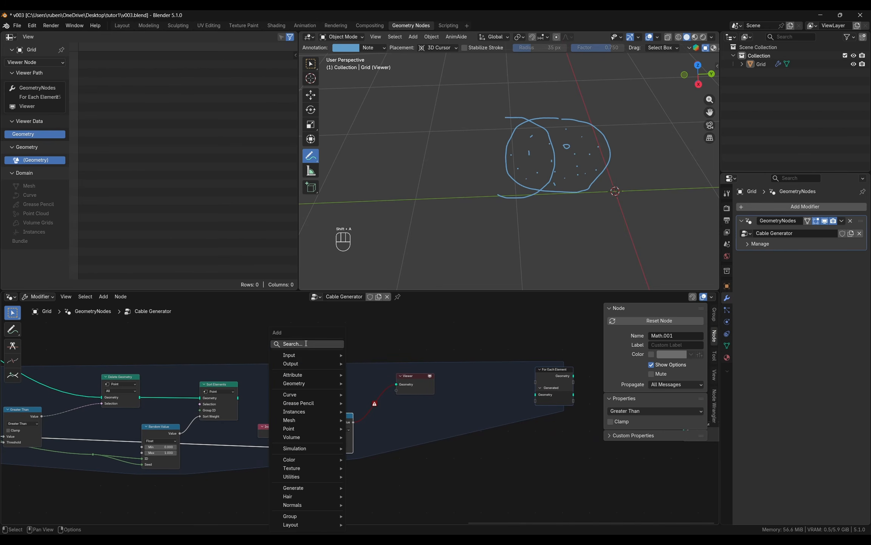
type("dele")
key("Return")
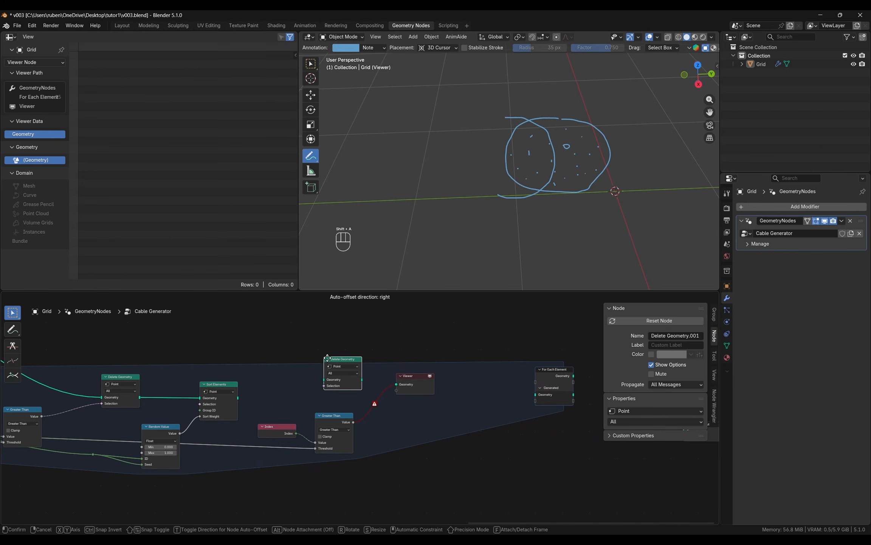
left_click(333, 366)
left_click_drag(238, 401, 330, 382)
left_click_drag(353, 422, 395, 385)
left_click_drag(412, 381, 459, 385)
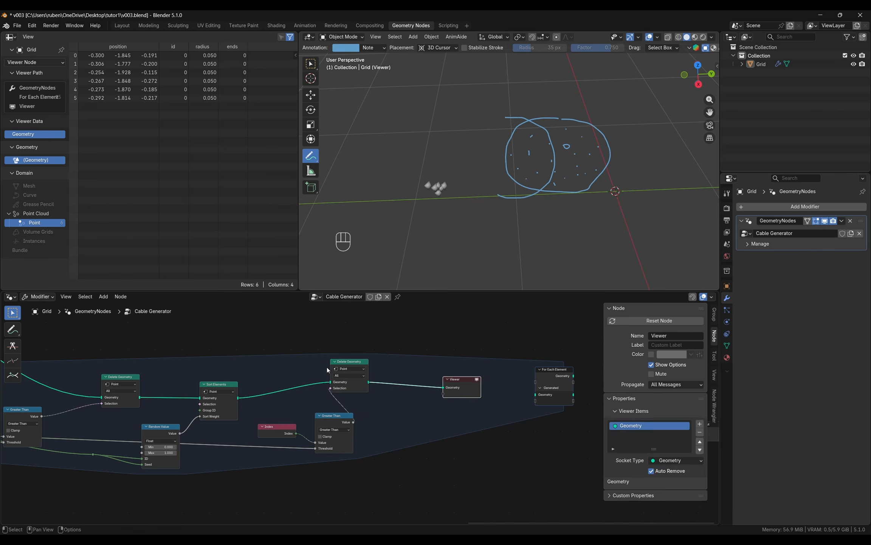
left_click_drag(350, 362, 393, 378)
- Set the Integer node feeding the For Each Element zone to 2
middle_click_drag(186, 450, 368, 464)
scroll(265, 462, "up", 3)
left_click(145, 429)
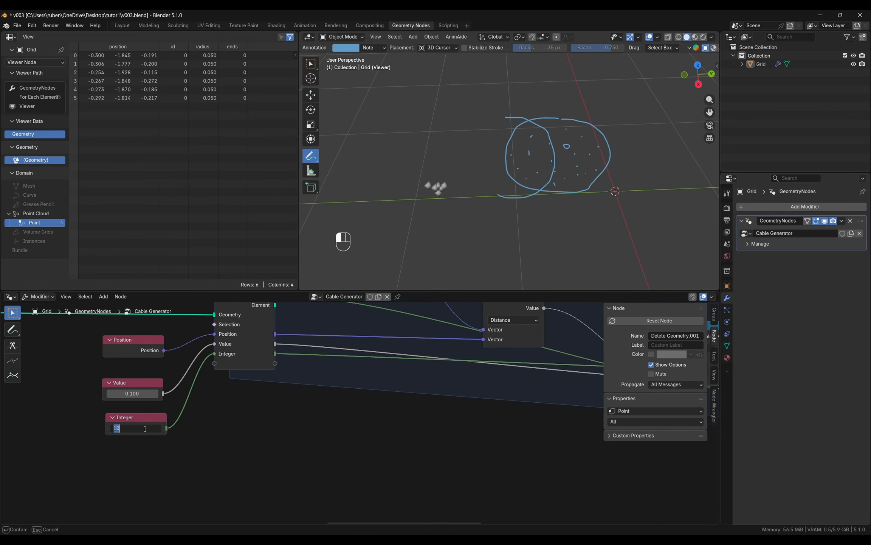
key("Return")
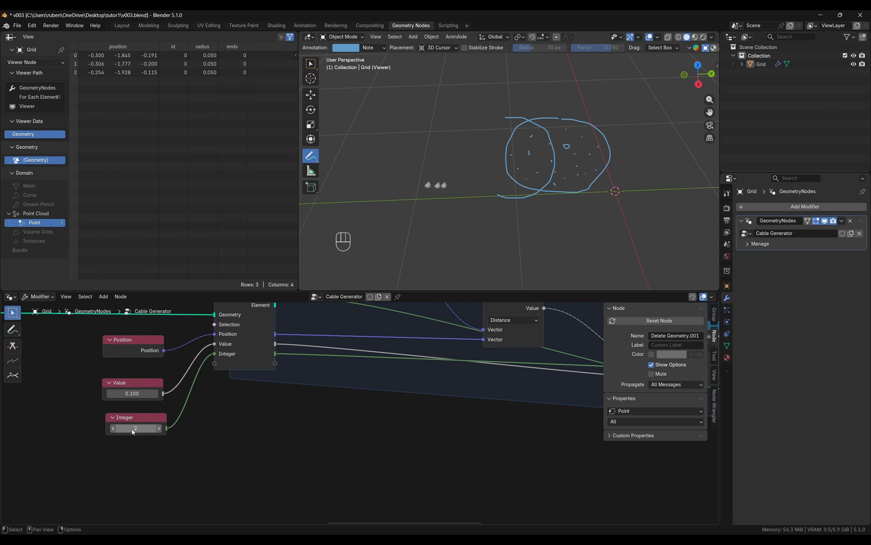
- Move the Index node slightly farther away from the Greater Than node it feeds
middle_click_drag(229, 438, 140, 438)
scroll(140, 437, "down", 5)
middle_click_drag(390, 440, 155, 439)
scroll(364, 437, "up", 3)
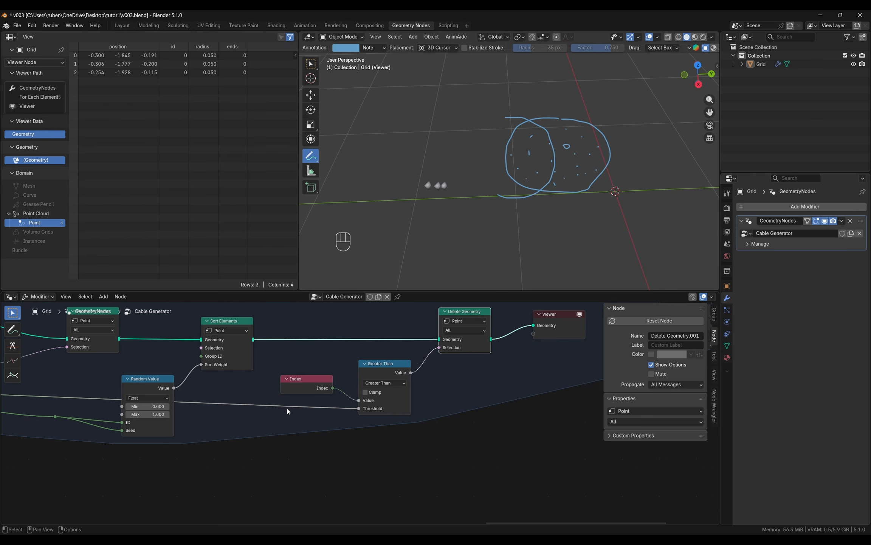
left_click_drag(315, 385, 301, 383)
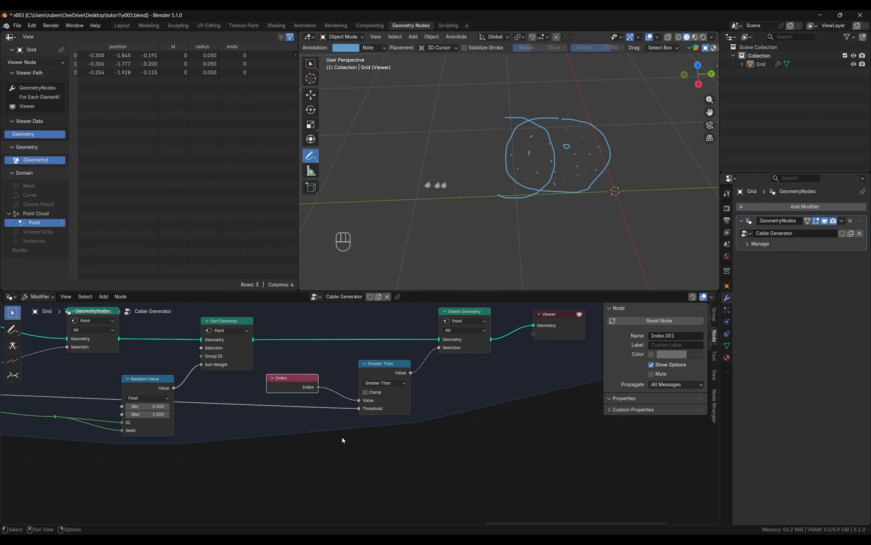
- Move the For Each Element output and Group Output farther along to make room, and place the Viewer above the node row
scroll(511, 396, "down", 1)
middle_click_drag(511, 396, 468, 392)
scroll(267, 405, "down", 3)
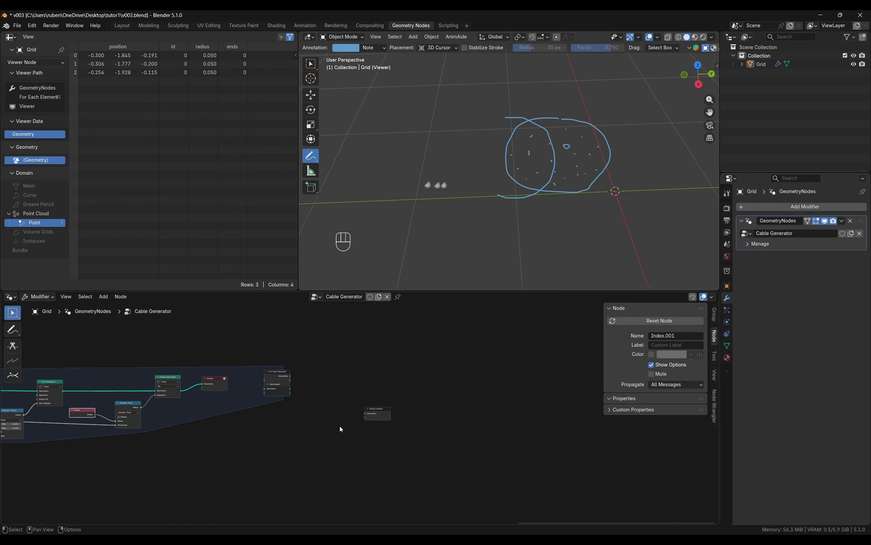
left_click_drag(473, 444, 228, 355)
key("g")
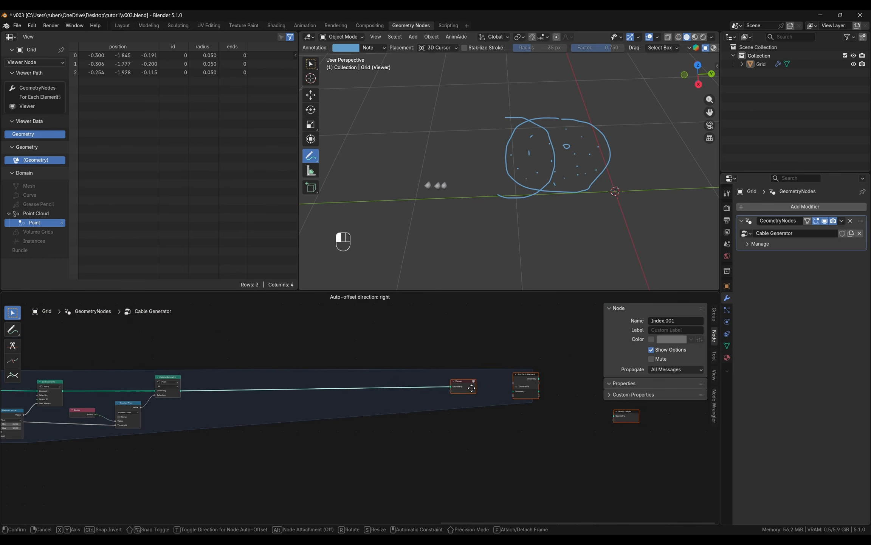
left_click(476, 359)
middle_click_drag(472, 414, 513, 430)
left_click_drag(514, 403, 324, 359)
- Align the two Delete Geometry nodes and Sort Elements in a level row
scroll(284, 380, "up", 4)
left_click_drag(174, 396, 174, 377)
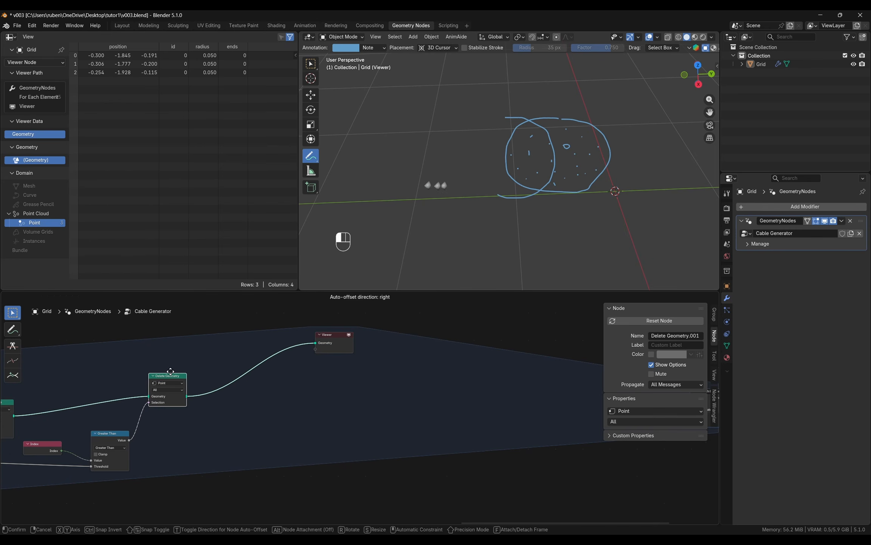
middle_click_drag(290, 347, 485, 359)
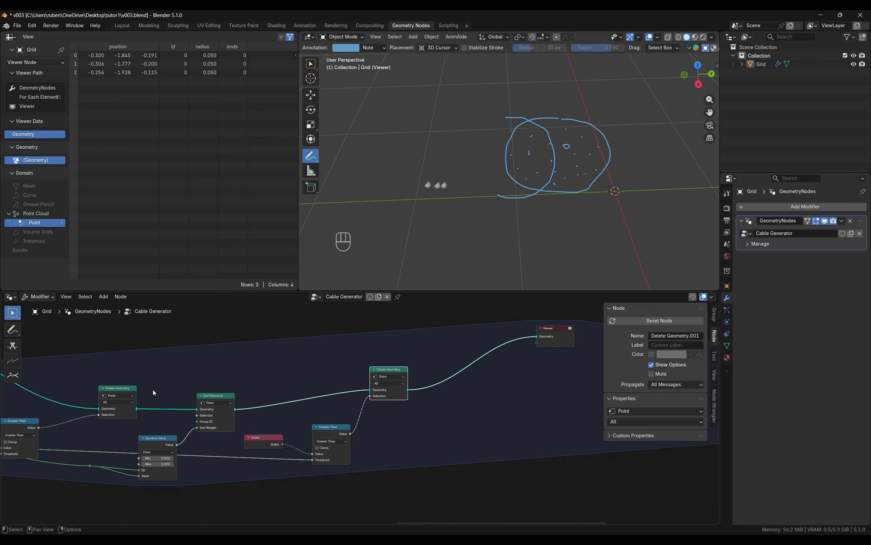
left_click_drag(215, 396, 214, 383)
left_click_drag(126, 387, 126, 376)
left_click_drag(211, 381, 209, 376)
- Add a nested For Each Element zone fed by the second Delete Geometry node, and widen the space between its two ends
middle_click_drag(447, 405, 235, 403)
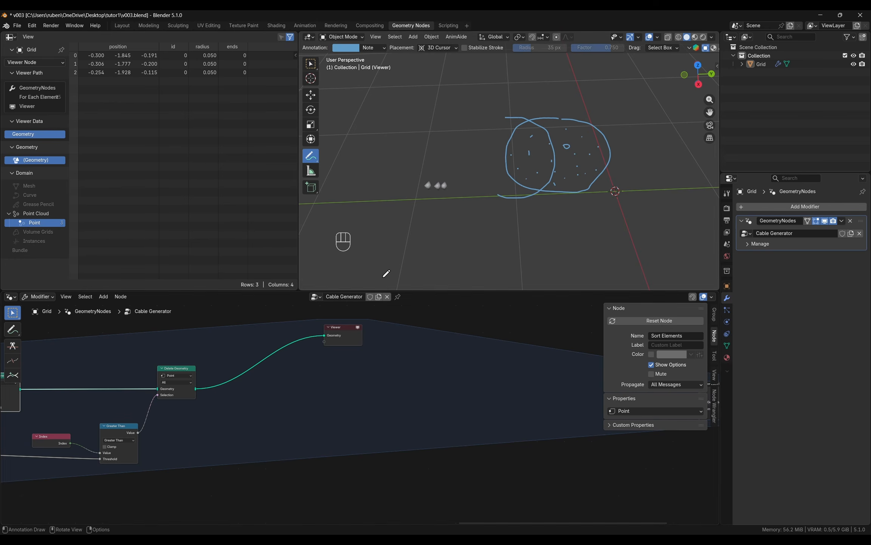
key("shift+a")
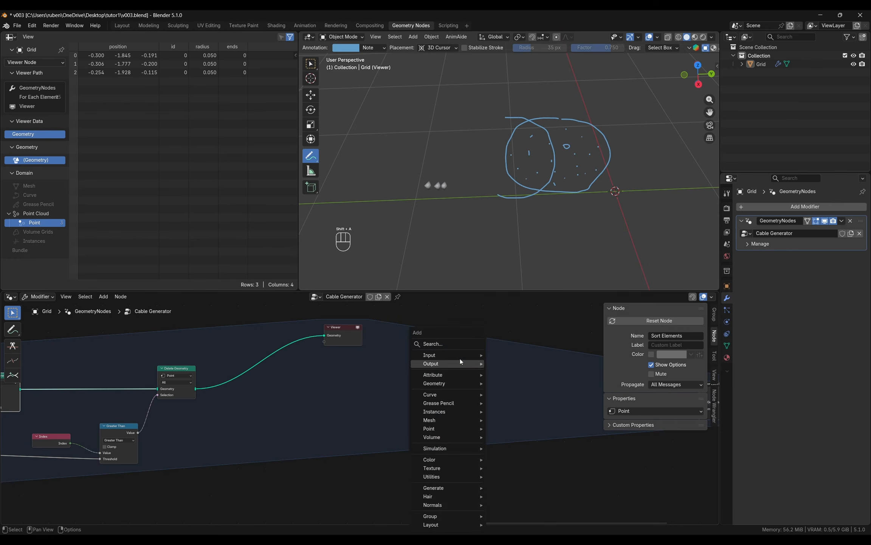
left_click(458, 345)
type("fore")
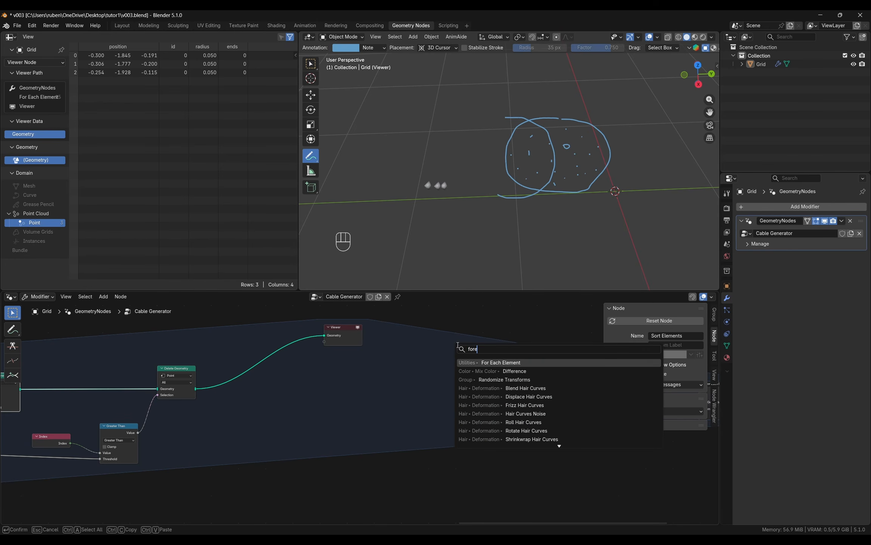
key("Return")
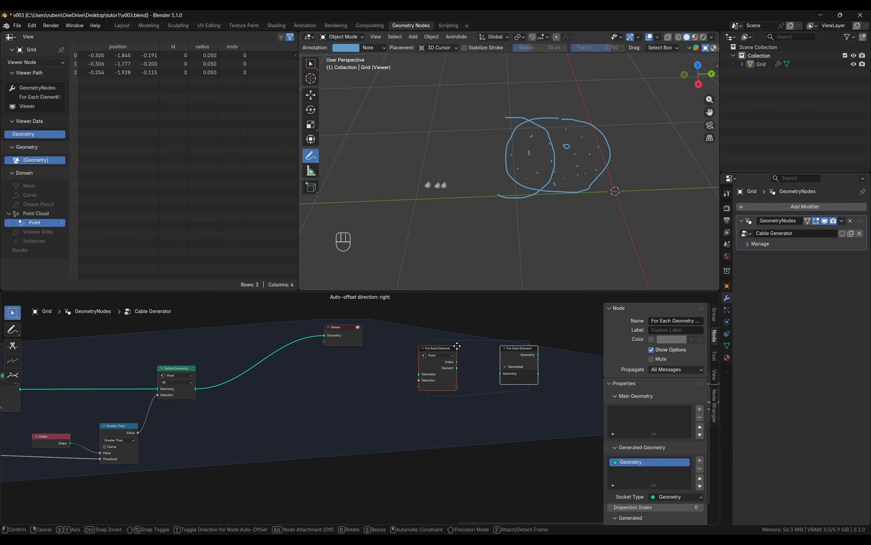
left_click(397, 377)
left_click_drag(199, 389, 368, 400)
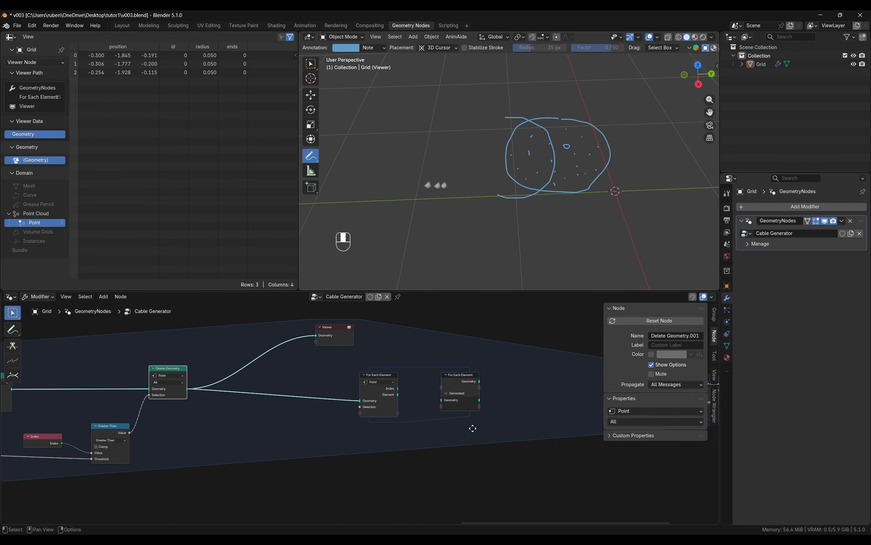
scroll(366, 385, "down", 5, "ctrl")
left_click_drag(366, 384, 494, 391)
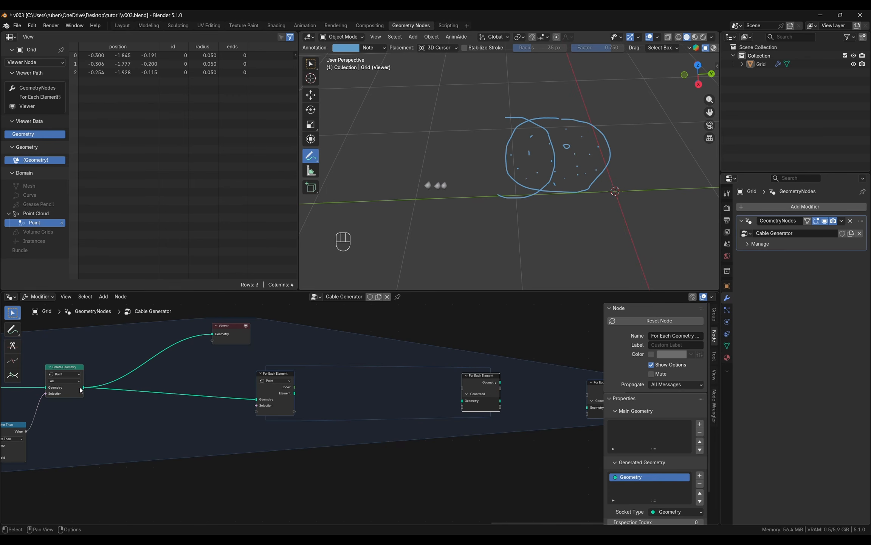
- Connect the outer For Each Element zone's Position output to the nested zone as a new input
scroll(80, 386, "down", 3)
scroll(197, 411, "up", 2)
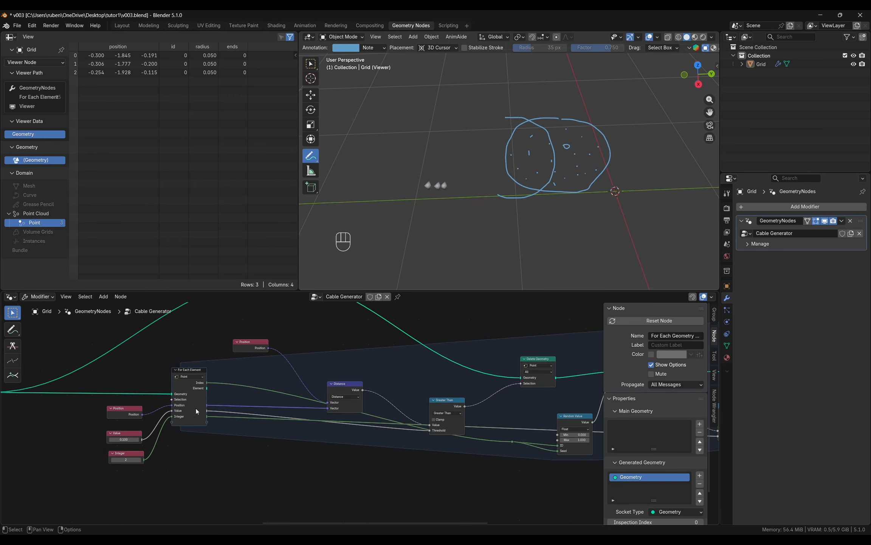
scroll(247, 451, "down", 2)
scroll(550, 451, "down", 8, "ctrl")
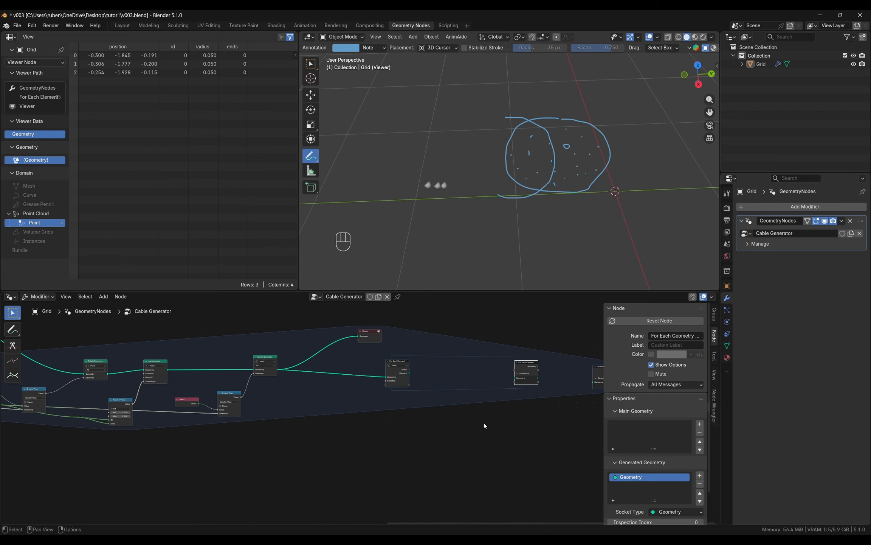
scroll(451, 405, "up", 8, "ctrl")
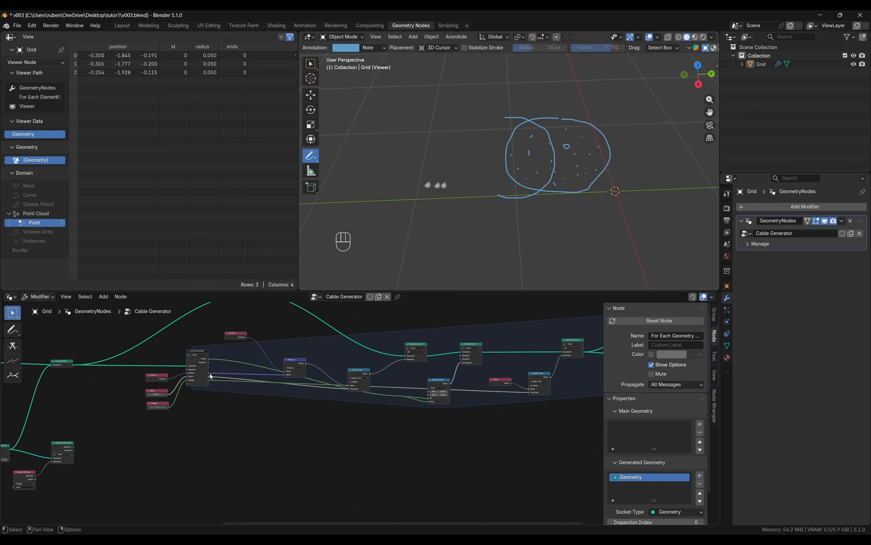
left_click_drag(211, 376, 486, 367)
middle_click_drag(498, 374, 370, 400)
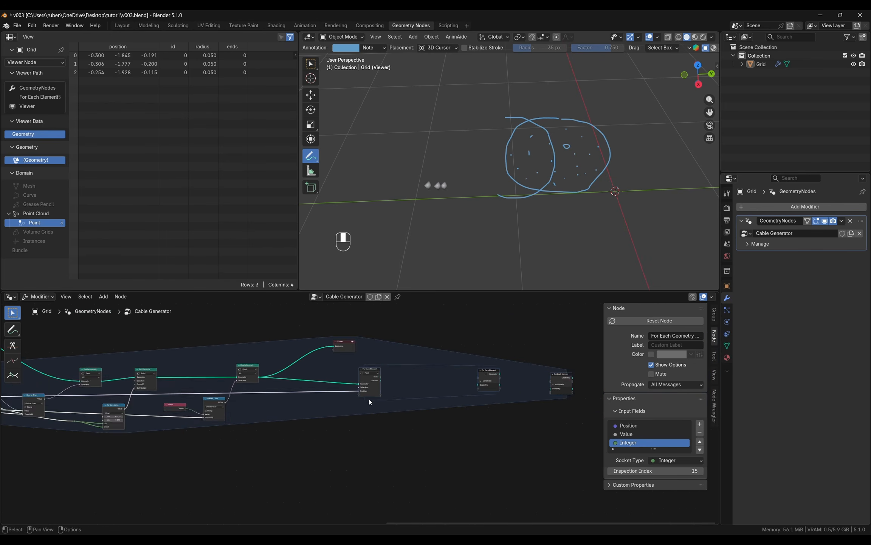
- Add a Position node before the nested For Each Element zone and connect it as a second position input
scroll(386, 380, "up", 2)
scroll(274, 405, "up", 6, "ctrl")
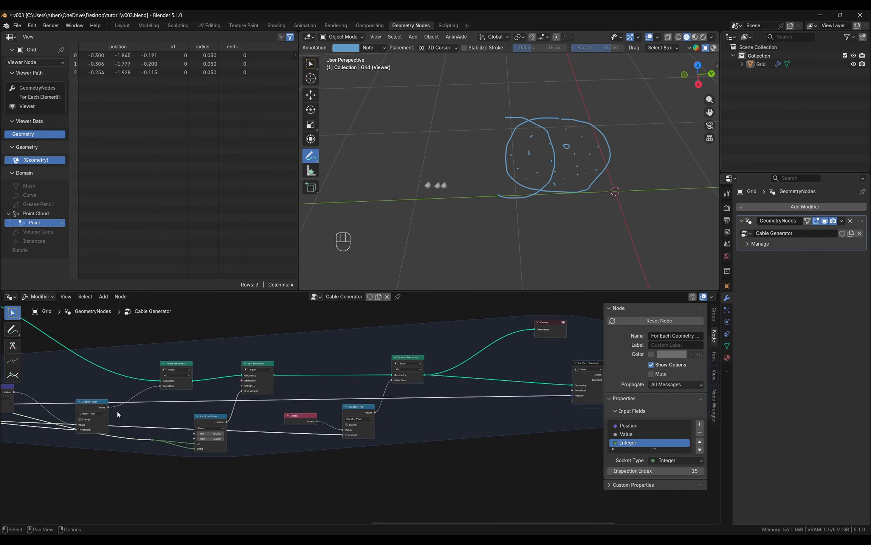
scroll(228, 454, "down", 8, "ctrl")
scroll(355, 372, "up", 2)
key("shift+a")
left_click(347, 343)
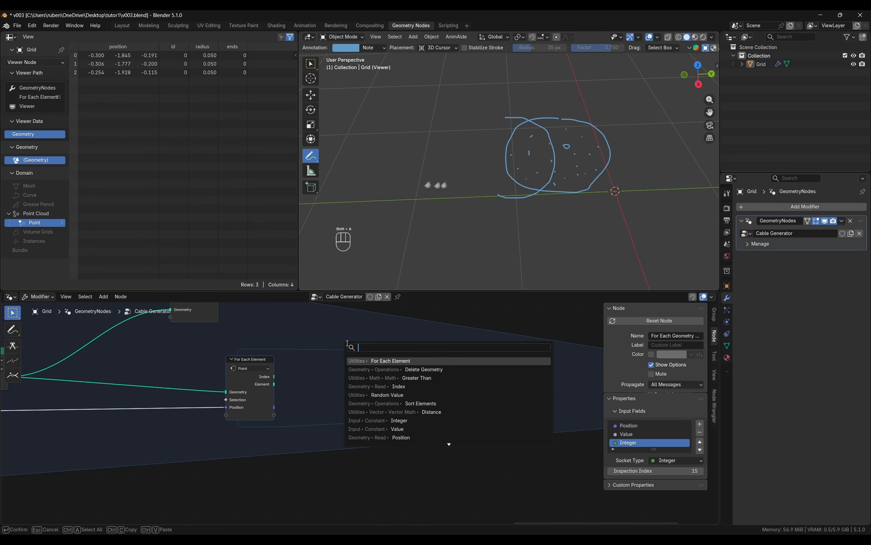
type("pos")
key("Return")
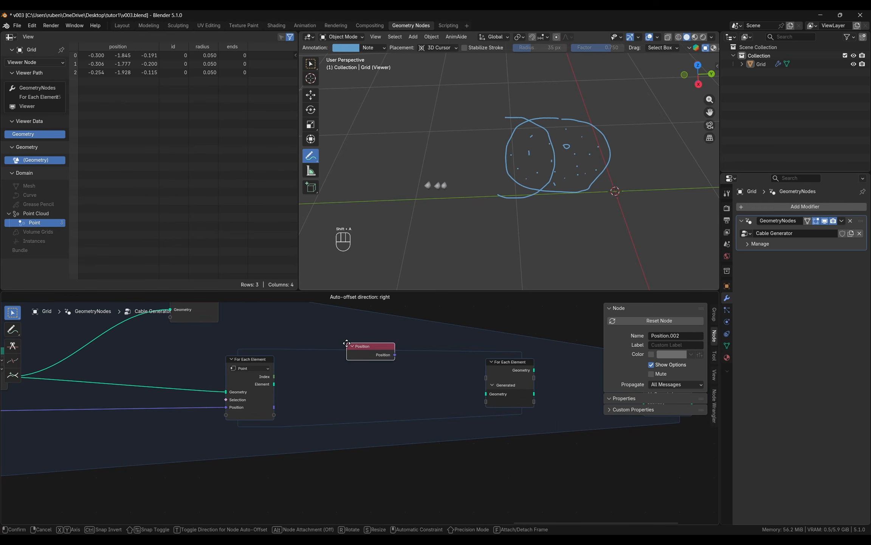
left_click(131, 425)
left_click_drag(182, 436, 225, 414)
- Add a Mesh Line node inside the nested zone, set to End Points mode with a Count of 2
scroll(298, 411, "up", 2, "shift")
key("shift+a")
type("mesh line")
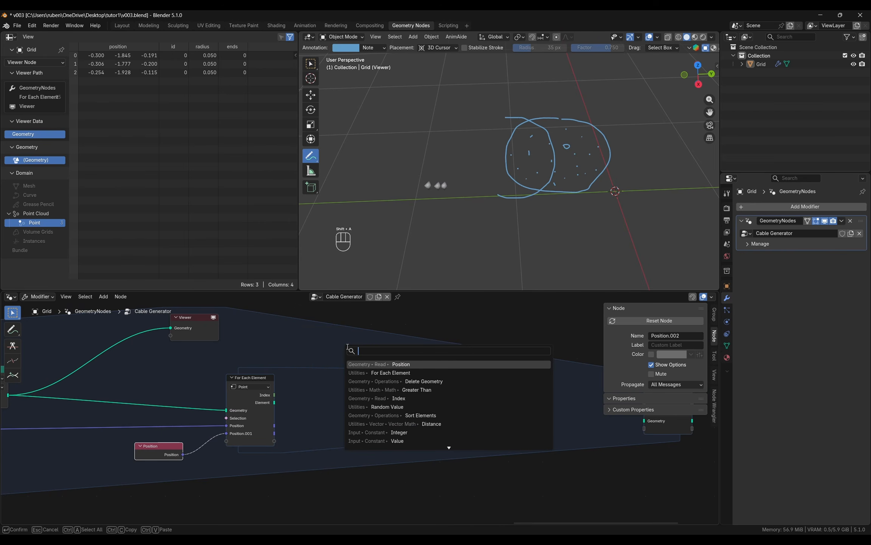
key("Return")
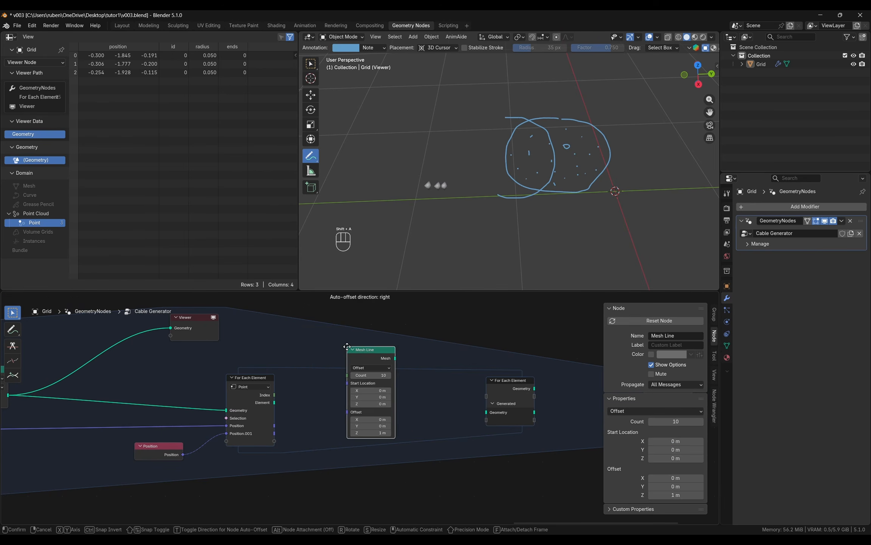
left_click(360, 357)
left_click(381, 379)
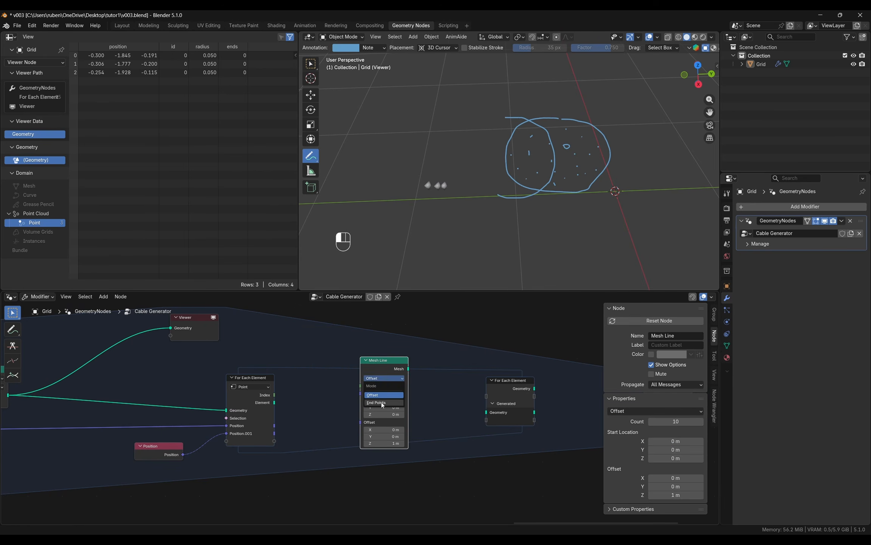
left_click(383, 403)
left_click(391, 395)
type("2")
key("Return")
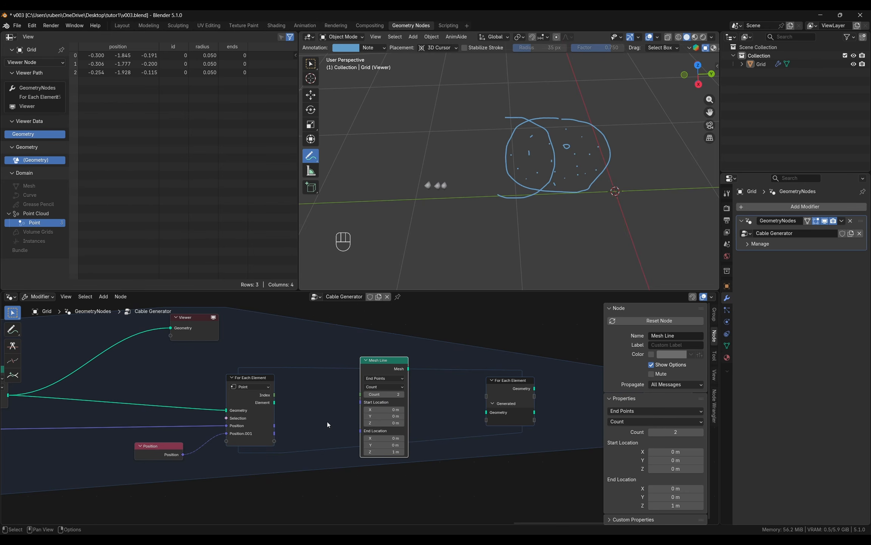
- Connect the nested zone's Position to Mesh Line's Start Location and Position.001 to its End Location
scroll(308, 416, "up", 1)
scroll(266, 400, "down", 3)
scroll(266, 399, "right", 3)
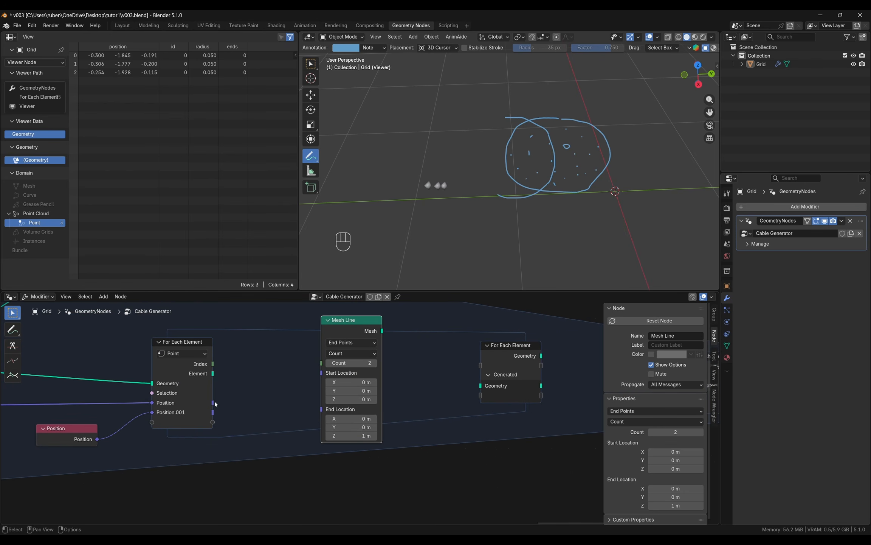
left_click_drag(213, 403, 321, 373)
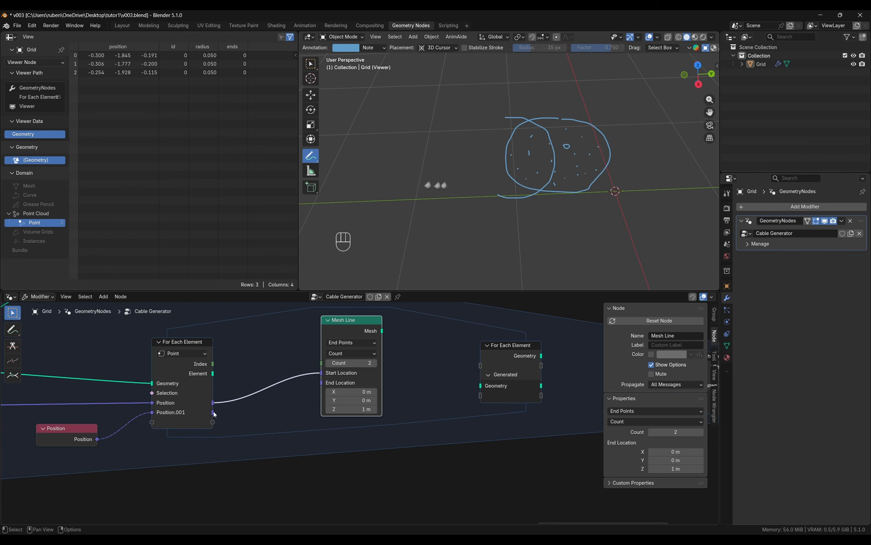
left_click_drag(213, 412, 325, 388)
scroll(408, 385, "right", 3)
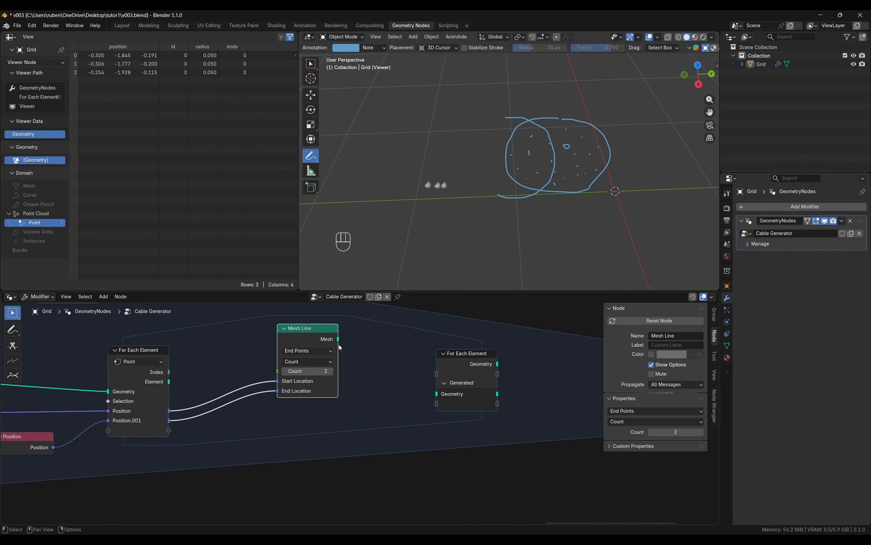
- Connect Mesh Line's Mesh to the nested zone's generated Geometry and pass that output to the outer zone's generated Geometry
left_click_drag(338, 339, 438, 398)
middle_click_drag(498, 393, 253, 399)
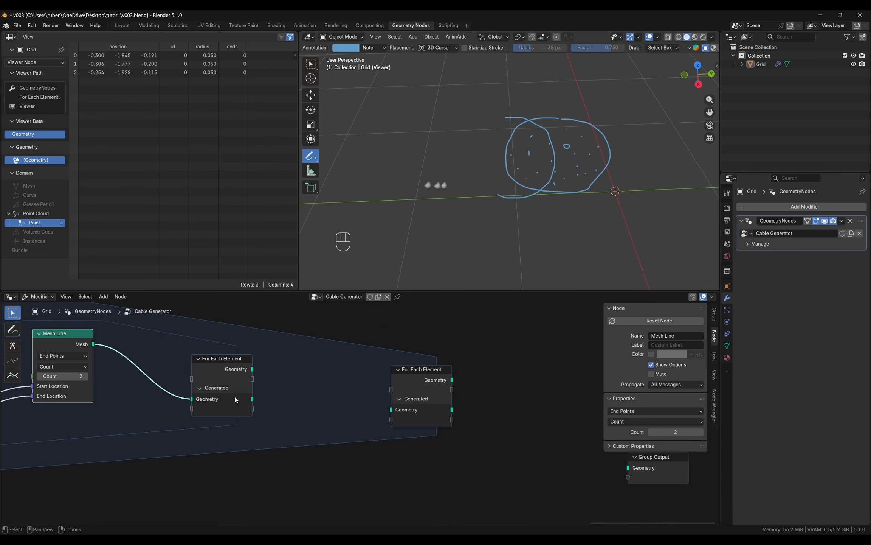
left_click_drag(253, 399, 263, 403)
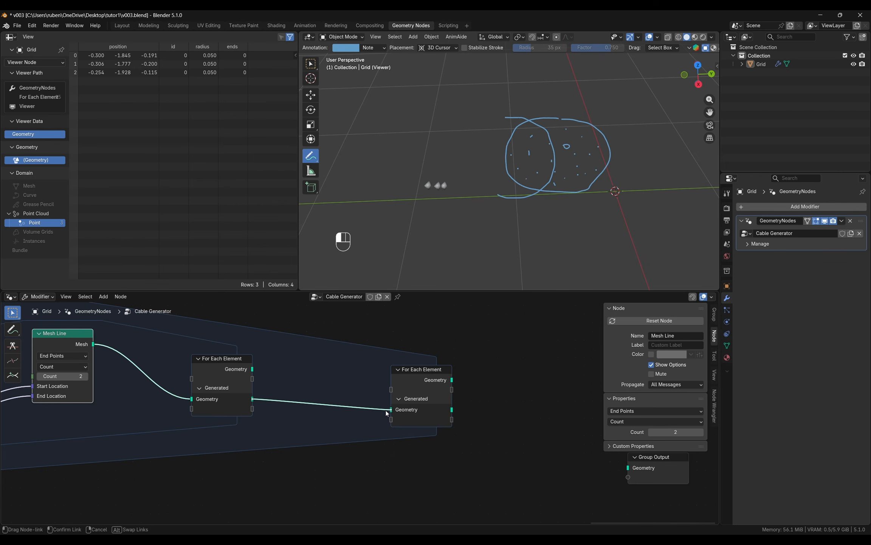
left_click_drag(385, 414, 385, 412)
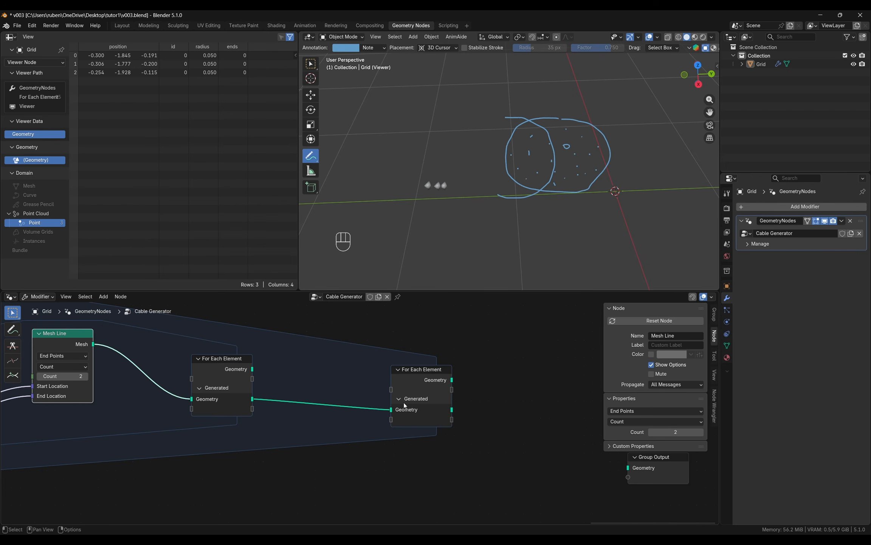
- Remove the viewer and connect the outer zone's generated Geometry output to Group Output
key("alt+a")
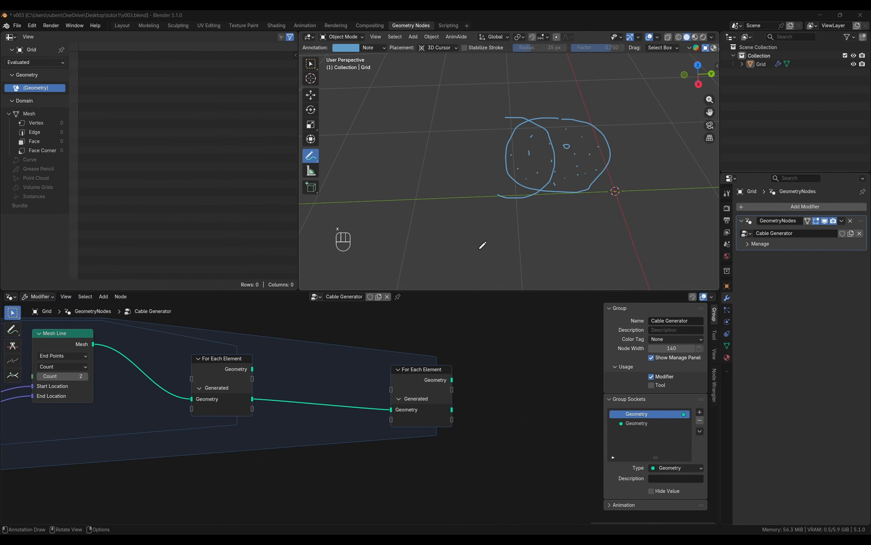
key("Home")
scroll(484, 392, "down", 4)
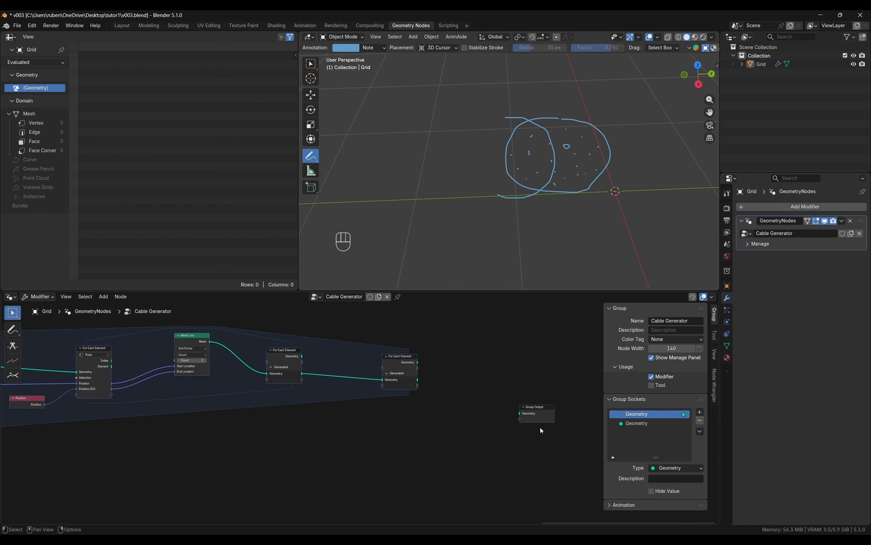
scroll(340, 398, "up", 6)
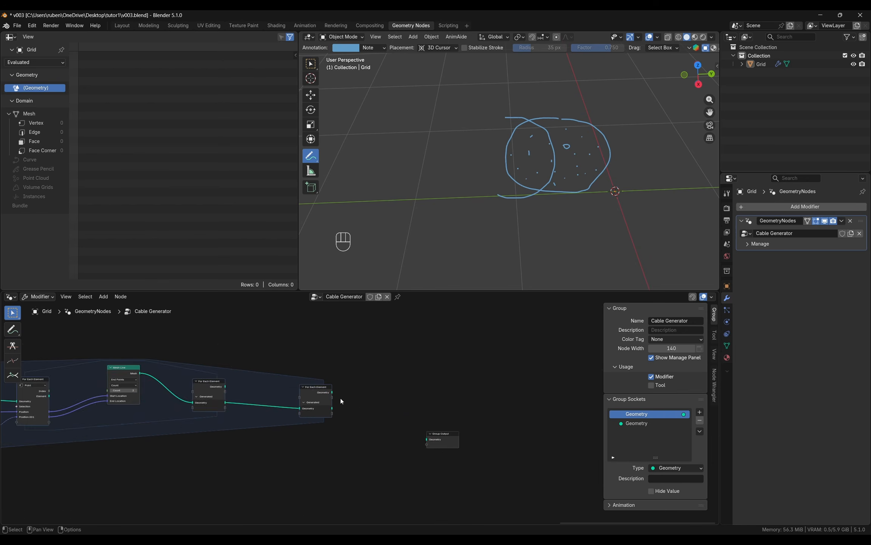
left_click_drag(326, 416, 489, 474)
- Erase the annotation circles and dots in the 3D viewport and switch to the Move tool
middle_click_drag(529, 204, 517, 167)
mouse_move(504, 128)
right_mouse_down("ctrl")
mouse_move(441, 121)
mouse_move(472, 121)
right_mouse_up("ctrl")
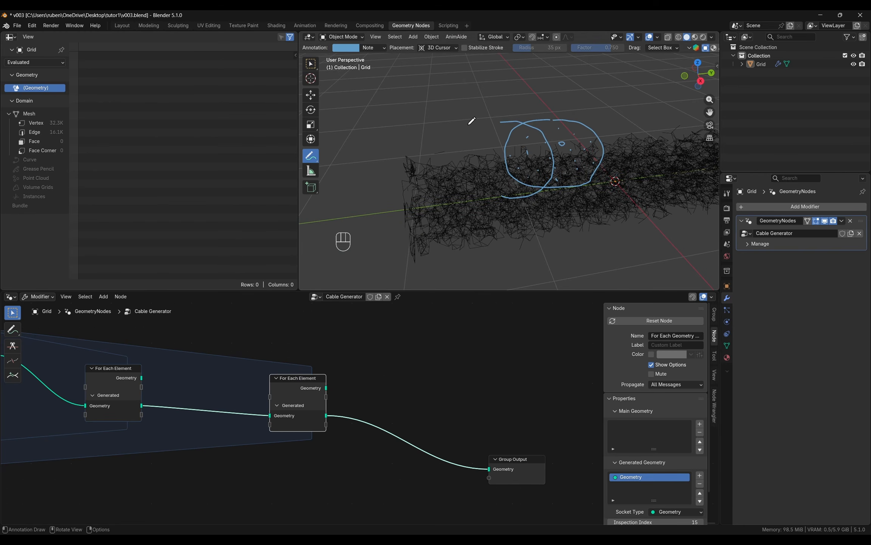
mouse_move(506, 120)
left_mouse_down("ctrl")
mouse_move(530, 145)
mouse_move(593, 157)
left_mouse_up("ctrl")
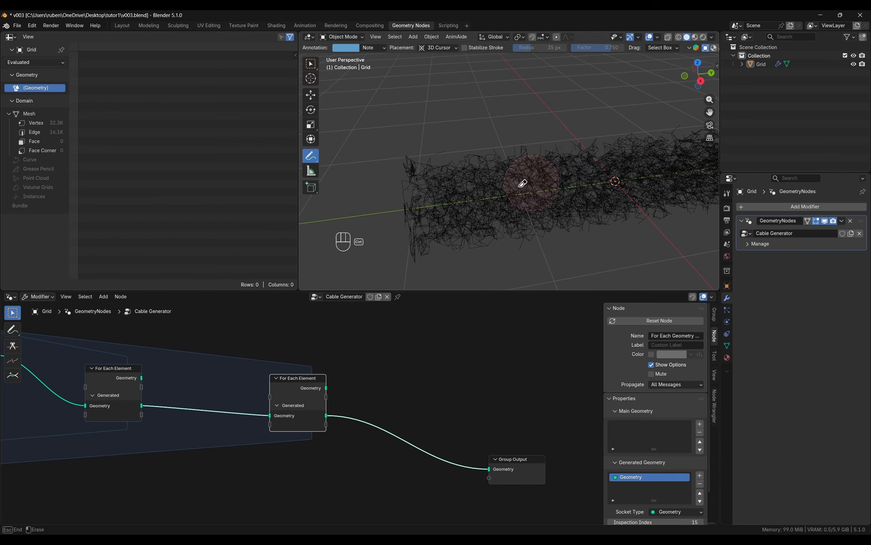
mouse_move(523, 183)
middle_mouse_down()
mouse_move(558, 185)
mouse_move(468, 178)
middle_mouse_up()
left_click(310, 94)
- Raise the Integer node feeding the outer For Each Element zone to 5
middle_click_drag(448, 385, 506, 355)
scroll(341, 397, "down", 10)
middle_click_drag(98, 425, 439, 412)
scroll(127, 425, "up", 9)
middle_click_drag(72, 428, 298, 429)
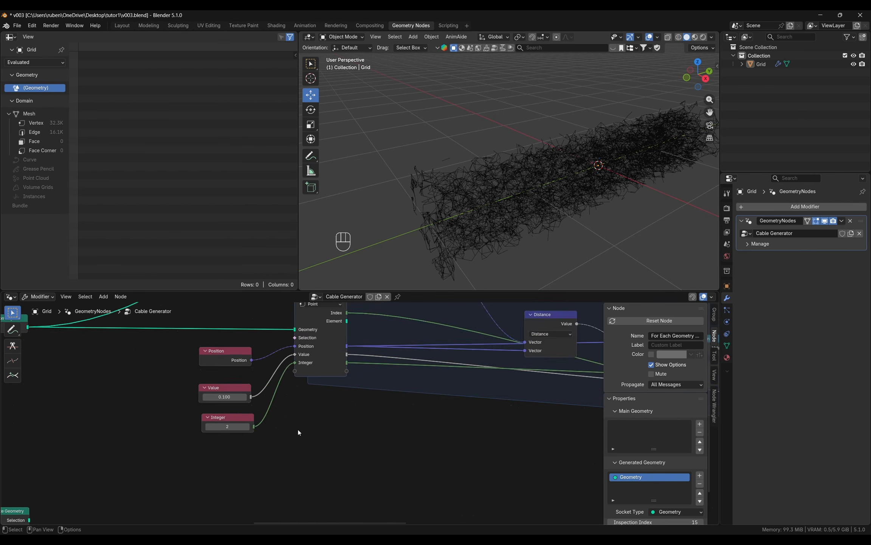
scroll(241, 428, "up", 3)
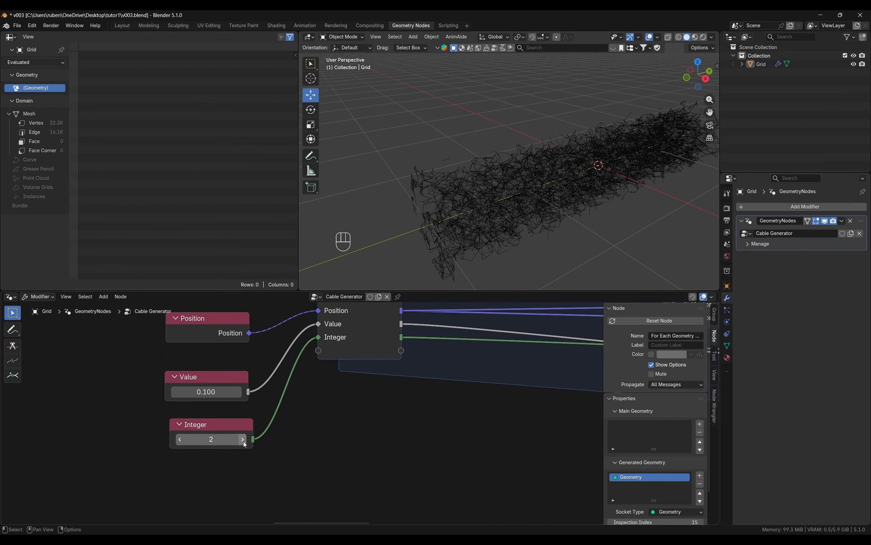
left_click(242, 439)
left_click(243, 439)
left_click(242, 439)
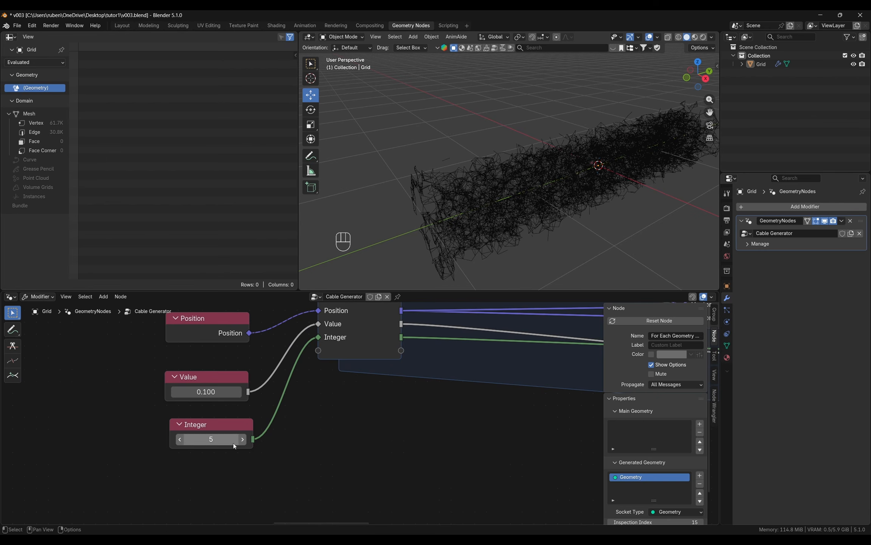
- Try lowering the Integer node to 2 and restore it to 5 to compare the mesh line density
left_click(180, 440)
left_click(180, 440)
left_click(180, 439)
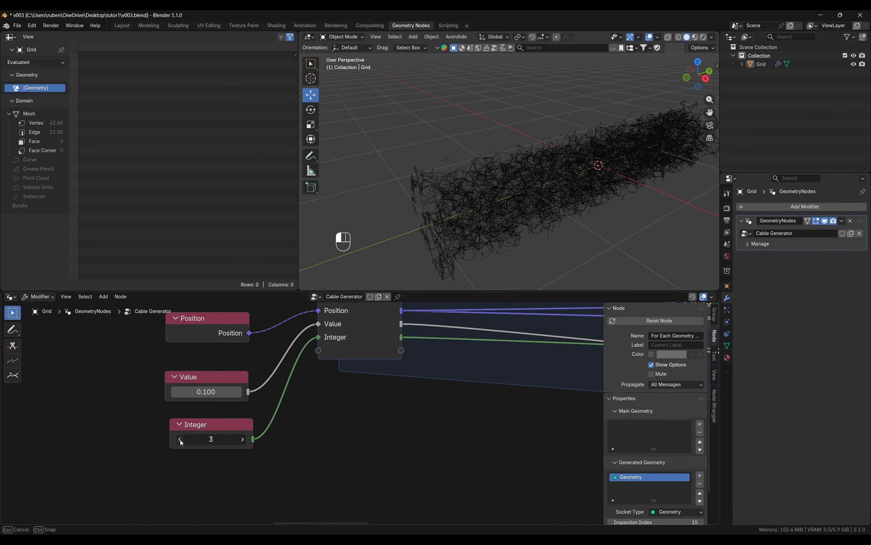
left_click(243, 439)
left_click(243, 439)
left_click(242, 439)
- Set the Value node feeding the outer zone to 0.2 and inspect the resulting line mesh up close
left_click(219, 391)
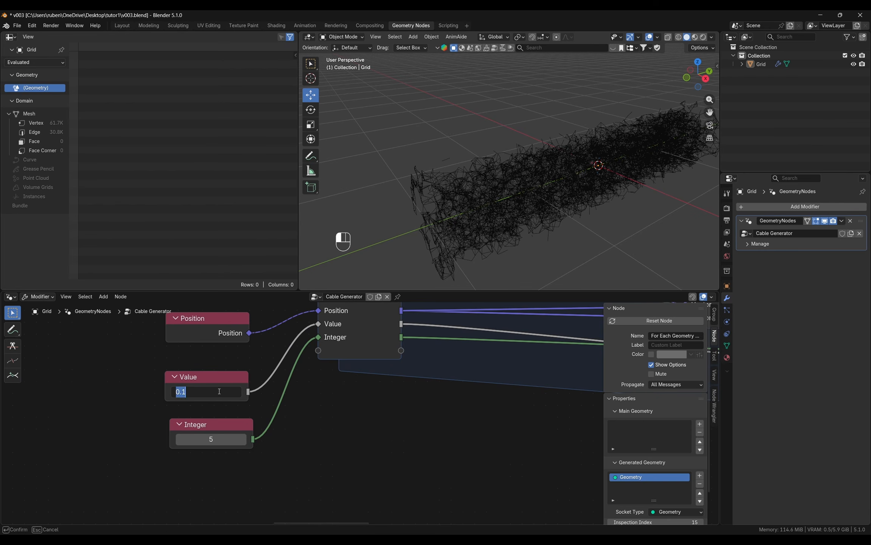
type("0.2")
key("Return")
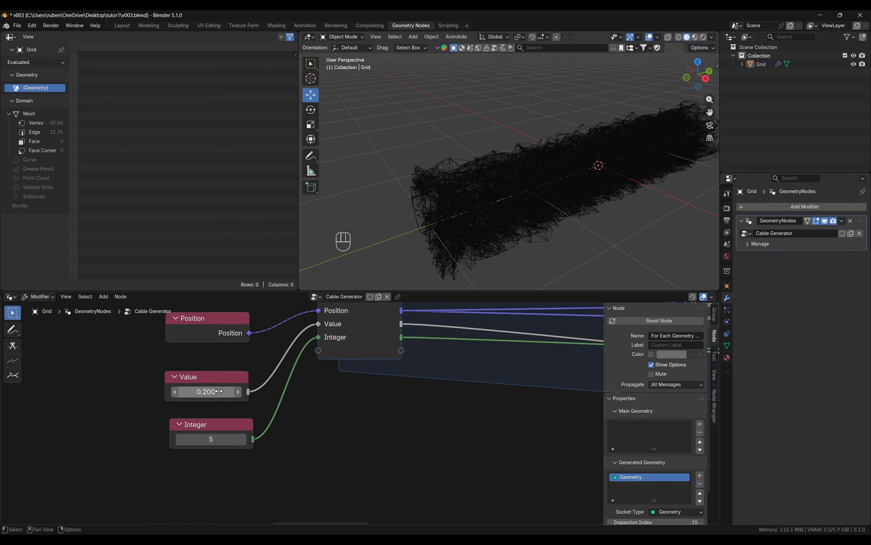
middle_click_drag(532, 199, 458, 183)
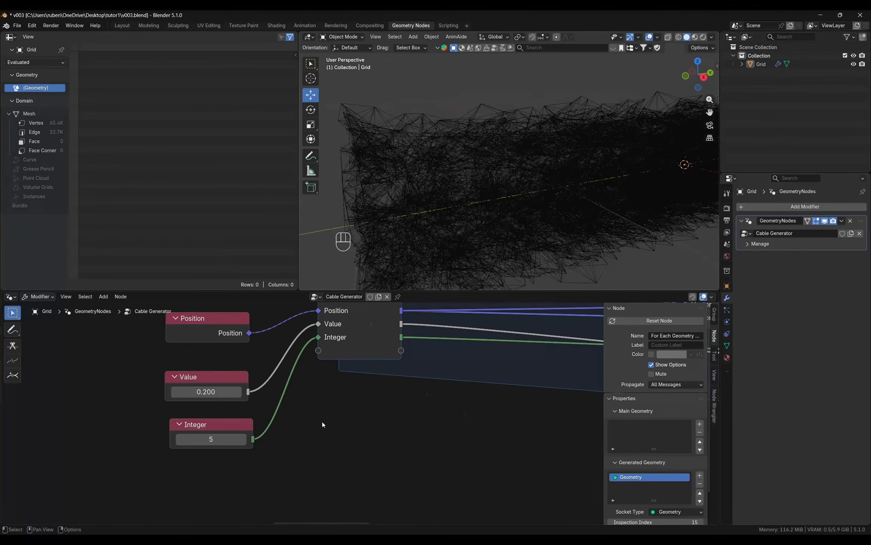
- Group both For Each Element zones and all the nodes inside them into one node group
scroll(224, 405, "down", 8)
mouse_move(226, 410)
middle_mouse_down()
mouse_move(294, 406)
mouse_move(222, 406)
middle_mouse_up()
middle_click_drag(556, 404, 336, 382)
scroll(336, 382, "up", 3)
left_click_drag(386, 372, 412, 354)
key("Home")
left_click_drag(581, 435, 159, 372)
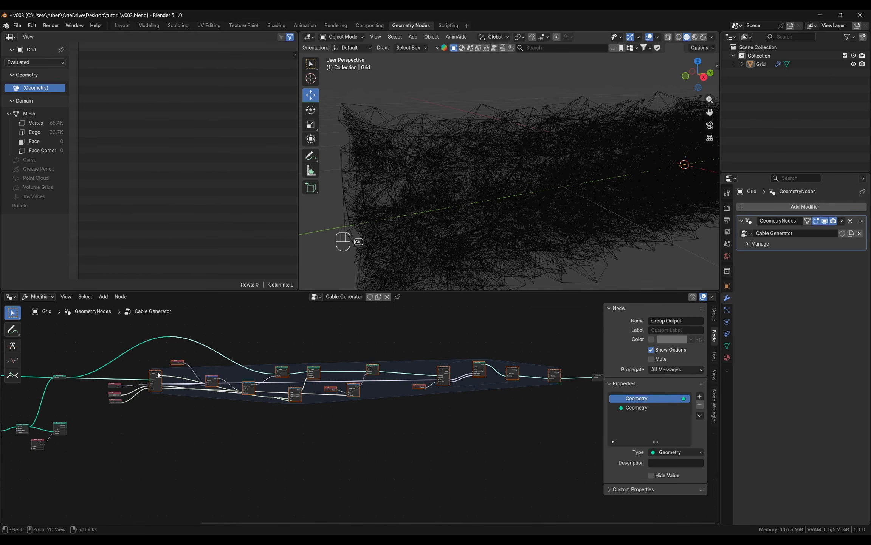
key("ctrl+g")
key("Tab")
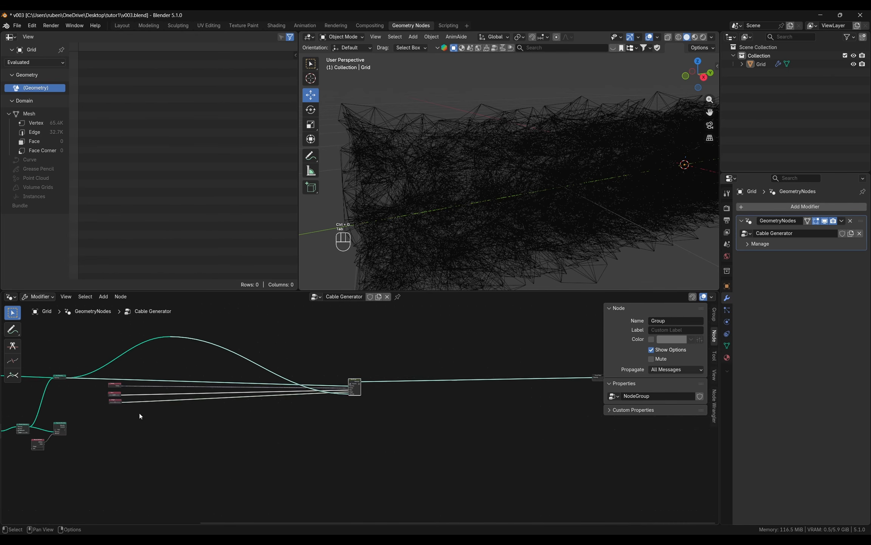
- Move the node group next to its Position, Value and Integer nodes and reposition the reroute between Join Geometry and the group
left_click_drag(400, 375, 134, 369)
scroll(84, 343, "up", 9)
middle_click_drag(107, 353, 344, 440)
scroll(344, 439, "down", 2)
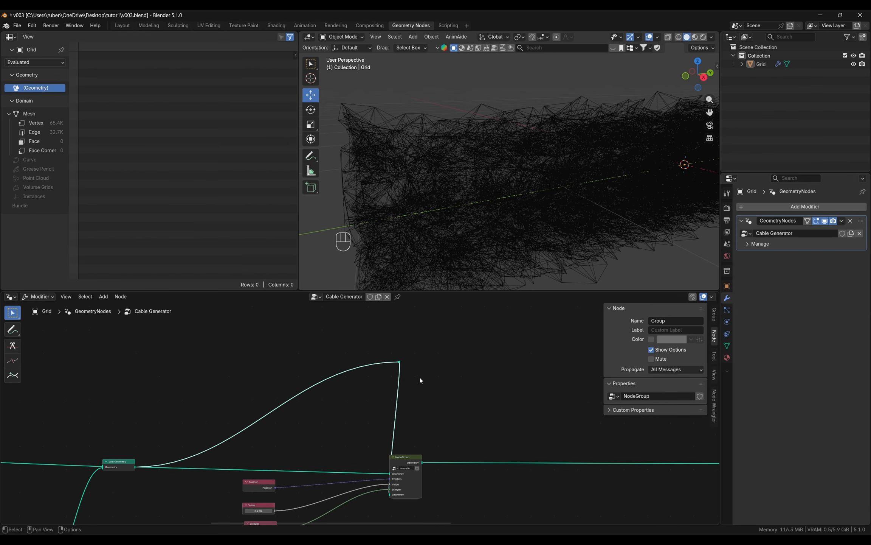
key("g")
left_click(365, 412)
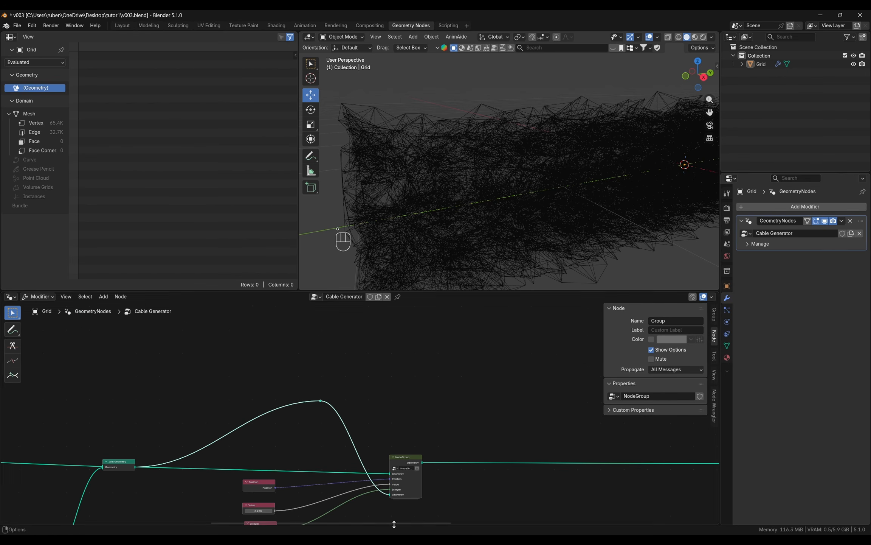
middle_click_drag(348, 504, 378, 452)
scroll(378, 452, "up", 2)
middle_click_drag(434, 454, 527, 450)
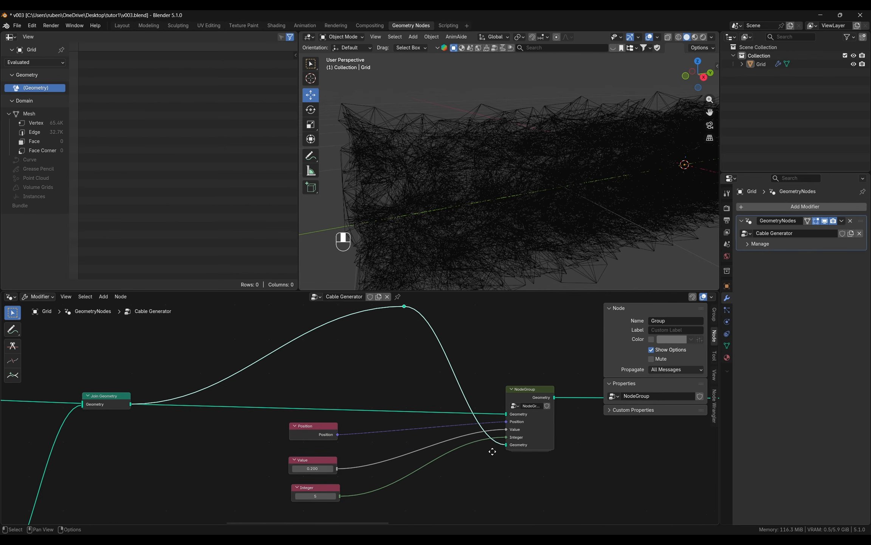
- Inside the node group, feed Delete Geometry from the Group Input's first Geometry socket and move the Group Input node higher
left_click(519, 394)
key("Tab")
scroll(305, 450, "down", 3)
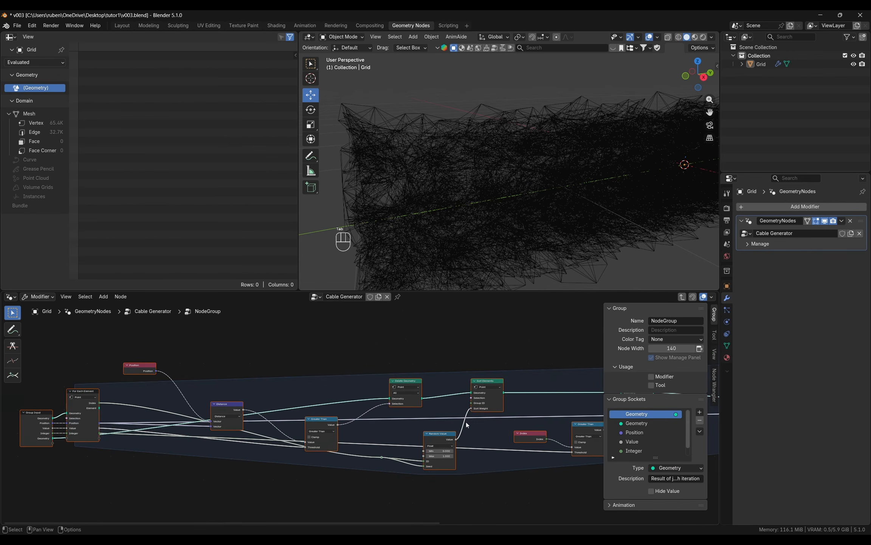
scroll(344, 441, "up", 3)
left_click_drag(266, 447, 130, 488)
scroll(204, 467, "down", 3)
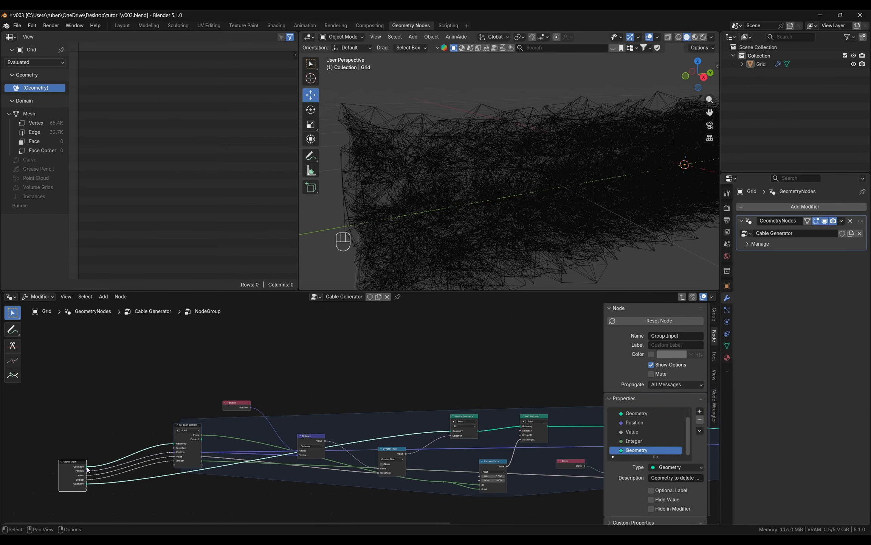
left_click_drag(88, 468, 451, 430)
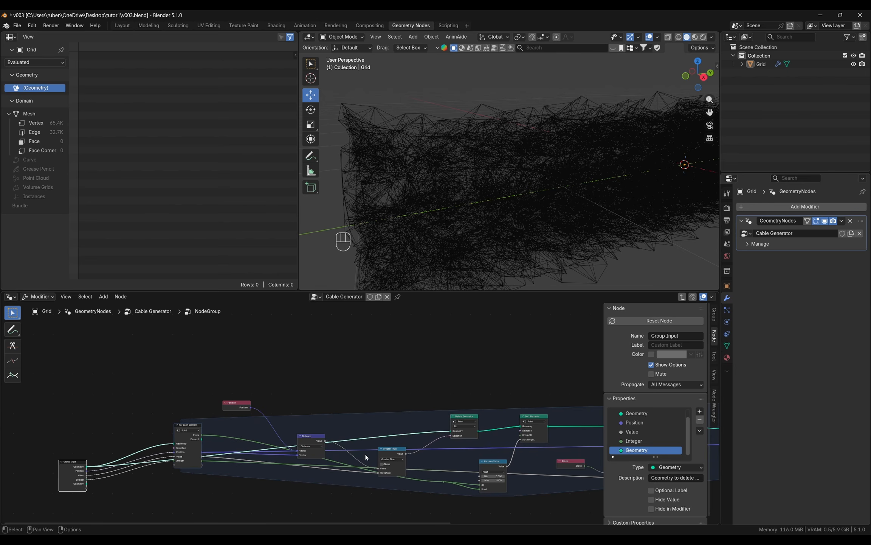
left_click_drag(70, 483, 67, 405)
scroll(67, 404, "up", 1)
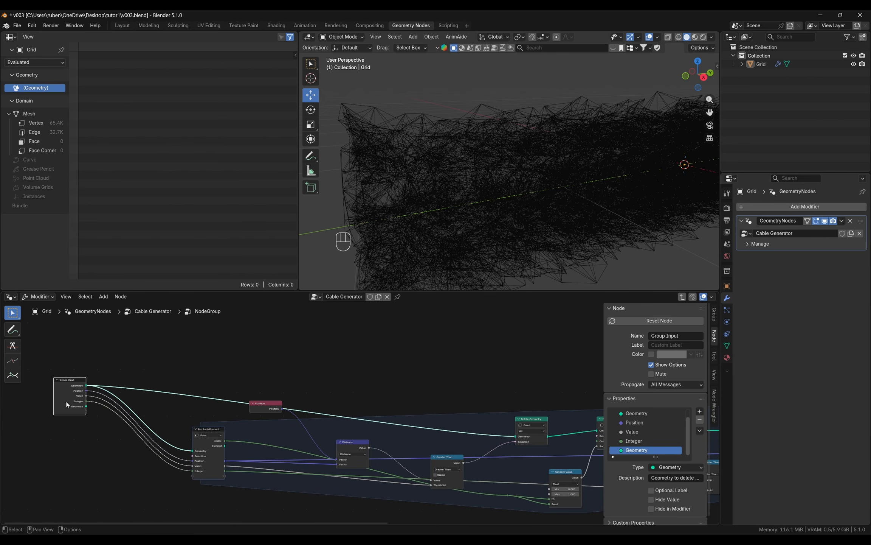
- Delete the duplicate Geometry socket from the group's inputs and return to the Cable Generator tree
left_click(699, 420)
scroll(165, 404, "up", 1)
scroll(135, 411, "up", 2)
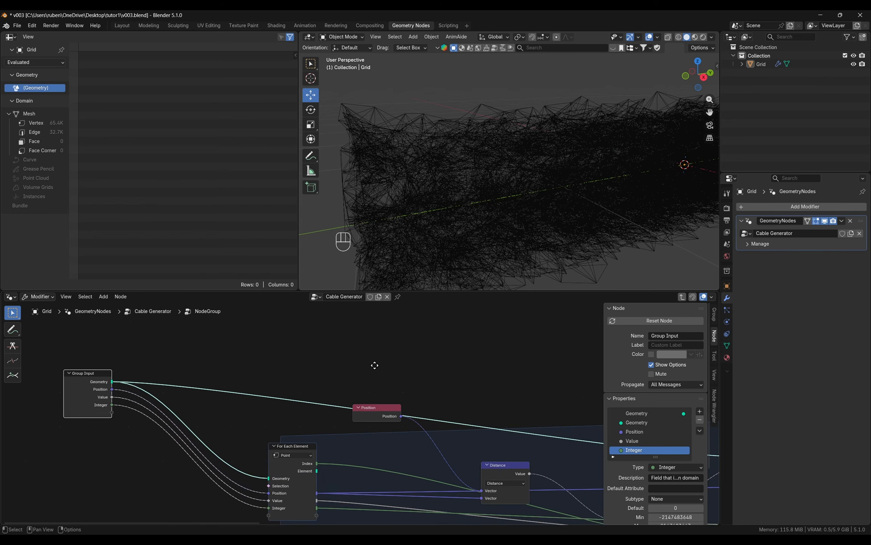
middle_click_drag(374, 365, 379, 386)
key("Tab")
scroll(491, 458, "right", 4, "ctrl")
scroll(490, 449, "up", 2)
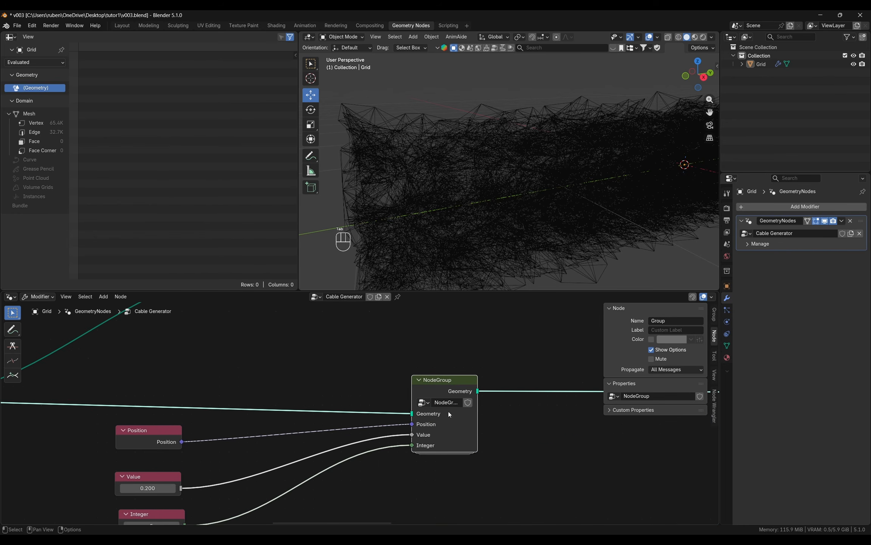
middle_click_drag(368, 450, 406, 433)
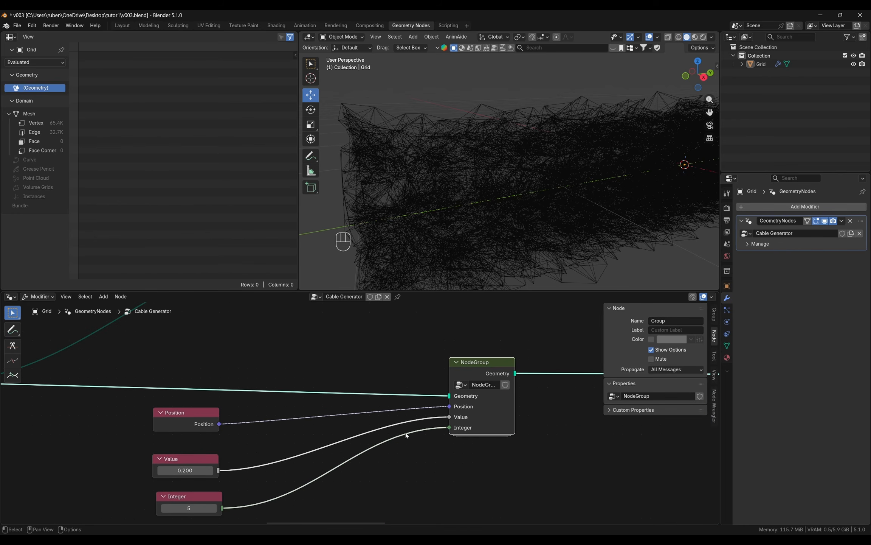
- Add a Position node inside the node group and connect it to the outer For Each Element zone's Position input
left_click(171, 416)
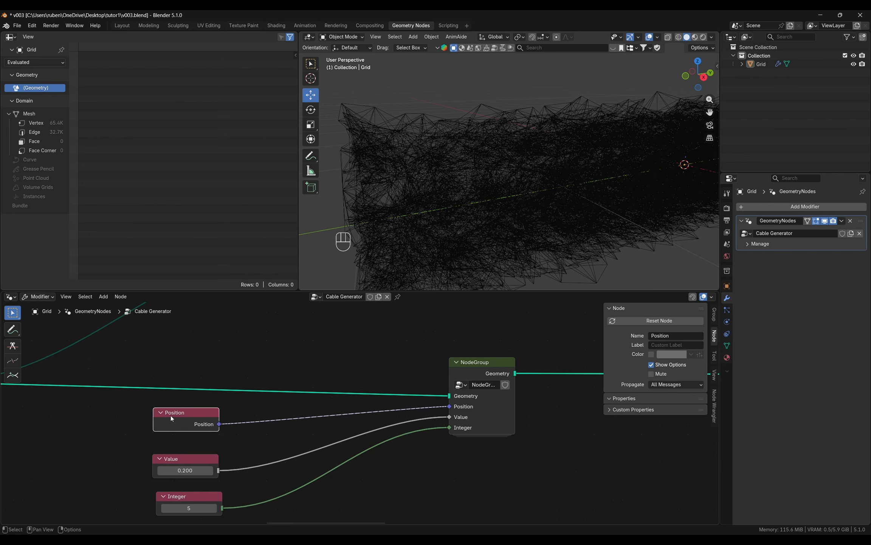
left_click(478, 363)
key("Tab")
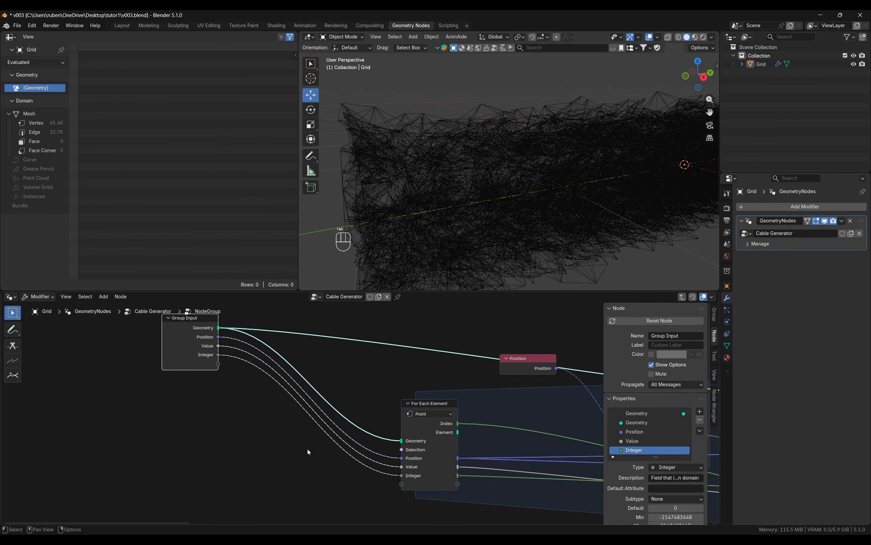
key("shift+a")
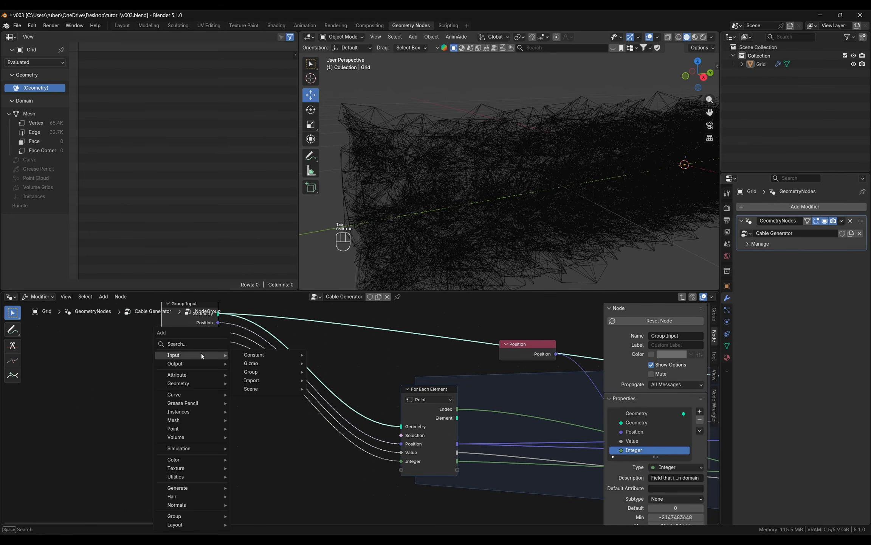
left_click(196, 345)
type("position")
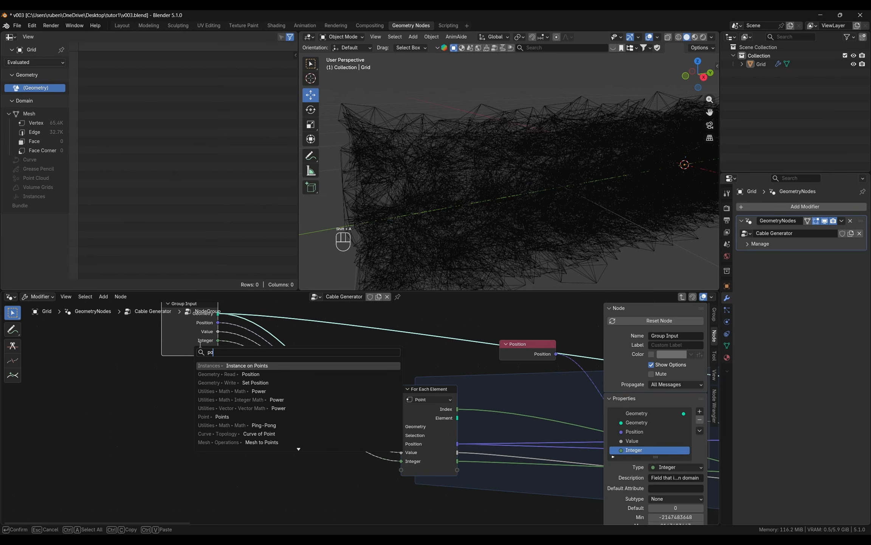
key("Return")
left_click(251, 455)
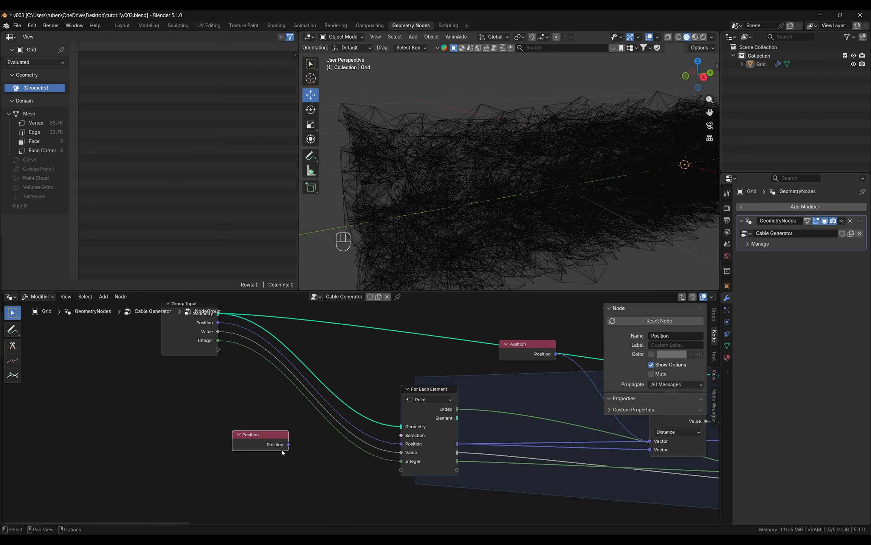
left_click_drag(288, 446, 341, 463)
- Disconnect the Position node from the node group, delete the Position socket from the group's inputs, and return to the Cable Generator tree
key("Tab")
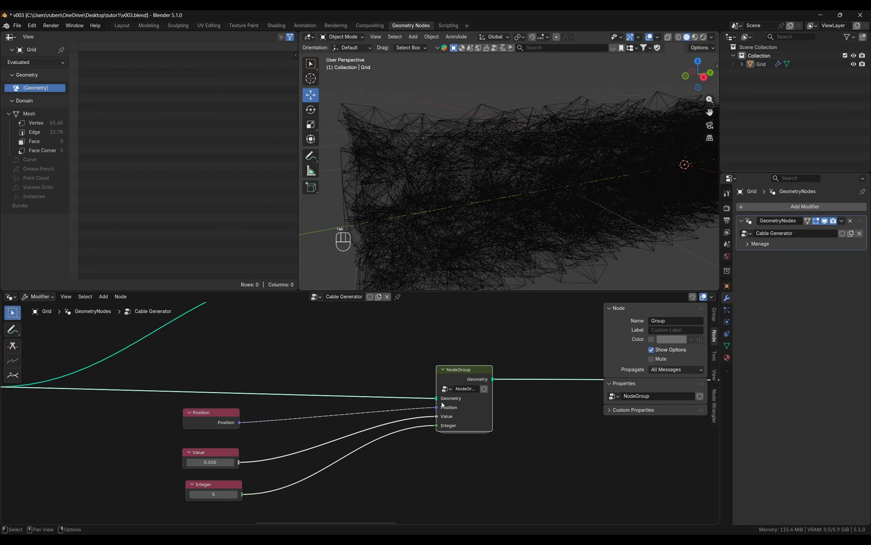
left_click_drag(442, 404, 411, 414)
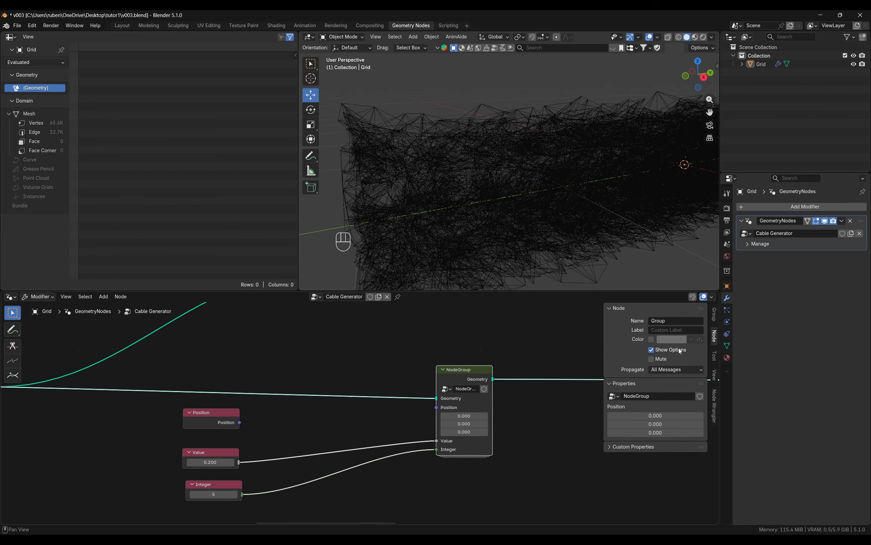
key("Tab")
left_click(173, 332)
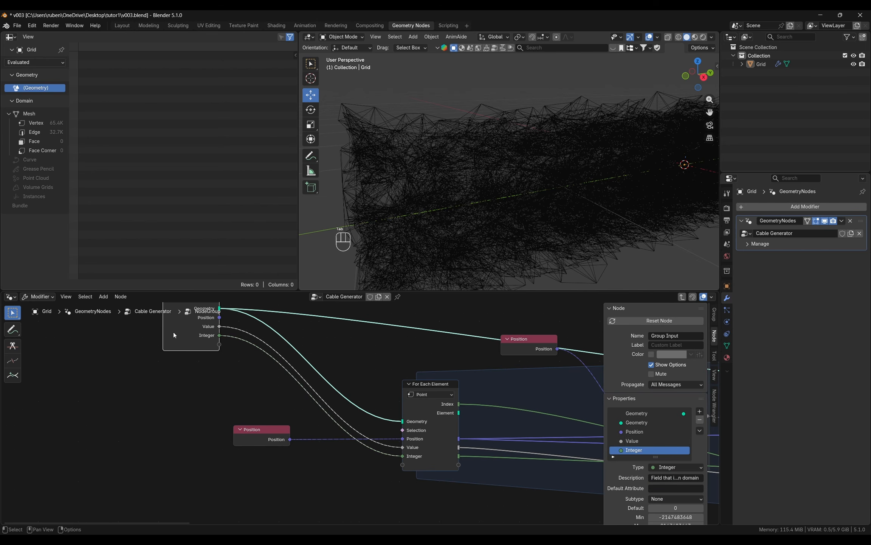
left_click(639, 432)
left_click(698, 423)
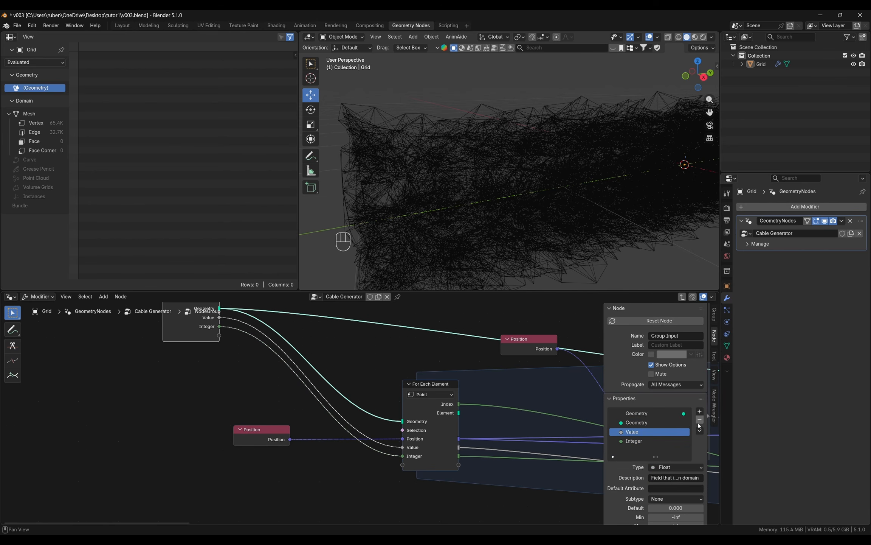
key("Tab")
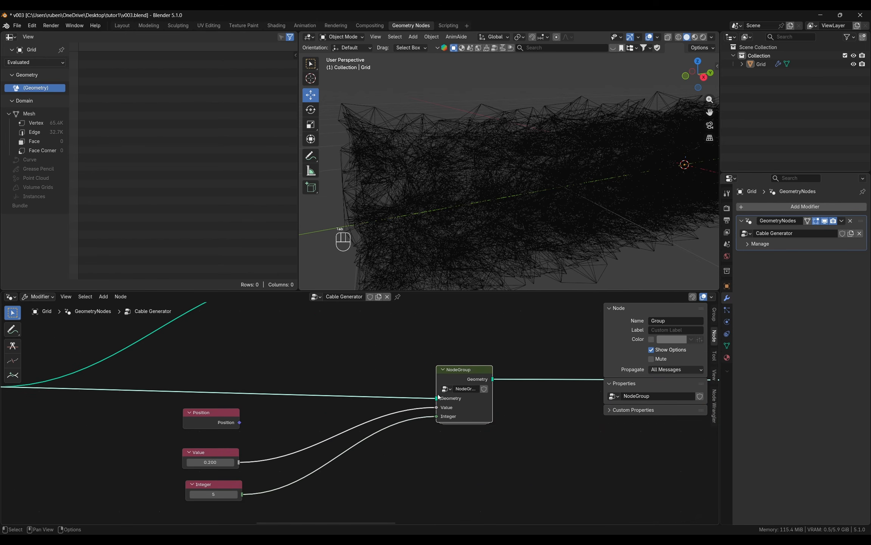
- Disconnect the Value and Integer nodes from the group and set its own inputs to Value 0.1 and Integer 10
left_click_drag(436, 407, 408, 420)
left_click(474, 407)
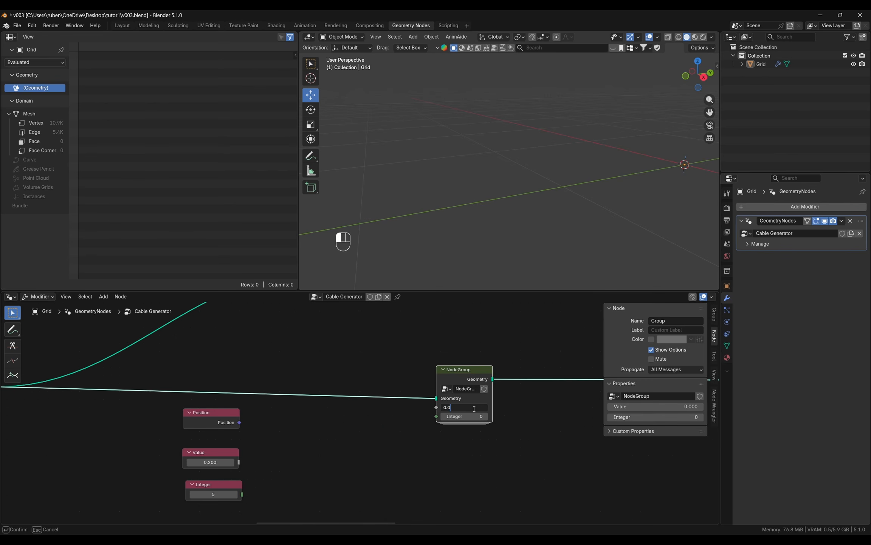
key("BackSpace")
type("1")
key("Return")
left_click(469, 416)
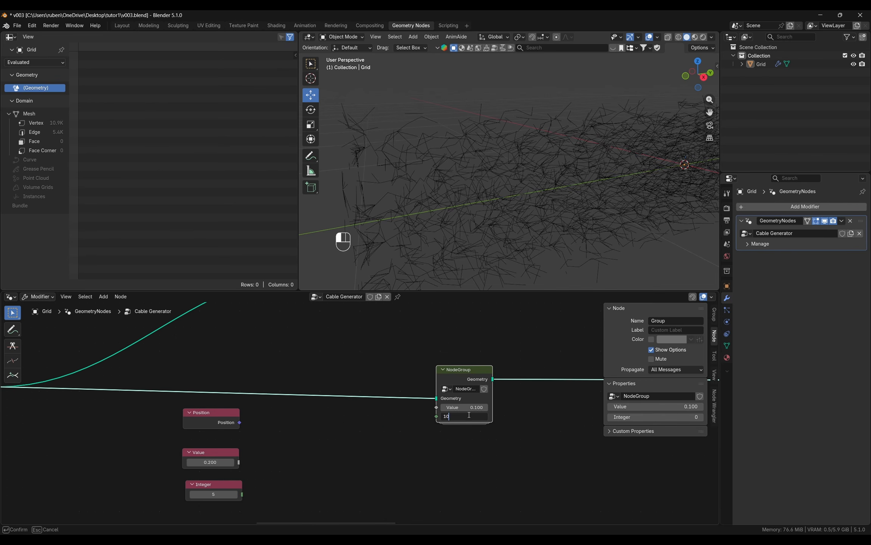
key("Return")
middle_click_drag(521, 243, 462, 225)
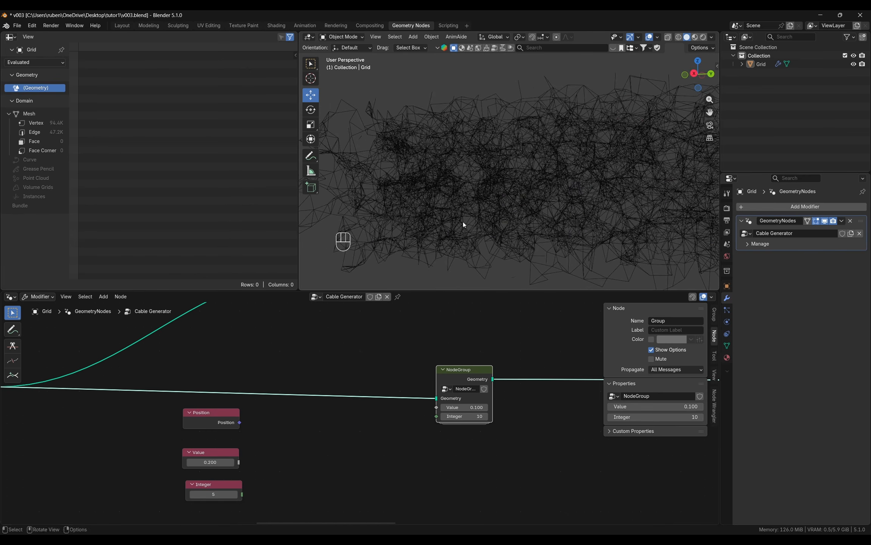
- Rename the node group as "Conncet Adjacent Pieces"
left_click(469, 390)
type("Con")
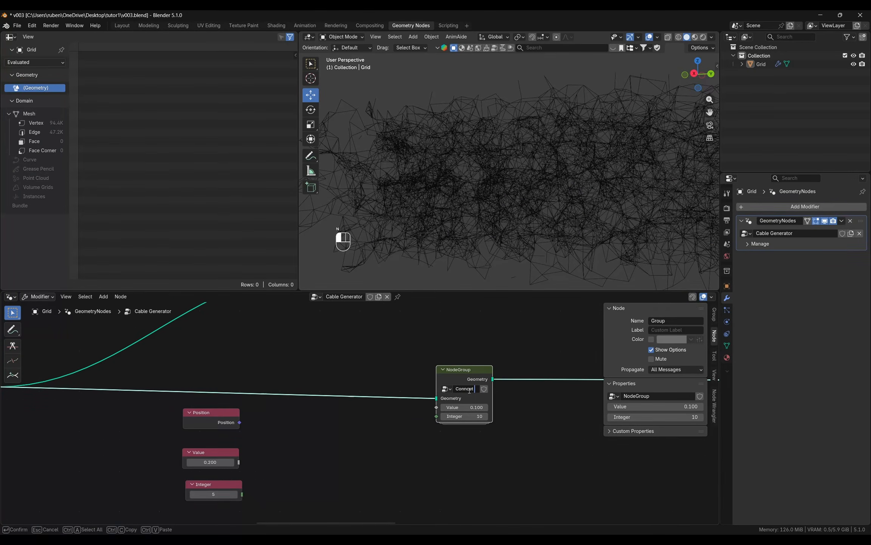
type("ncet Adjacent P")
type("ieces")
key("Return")
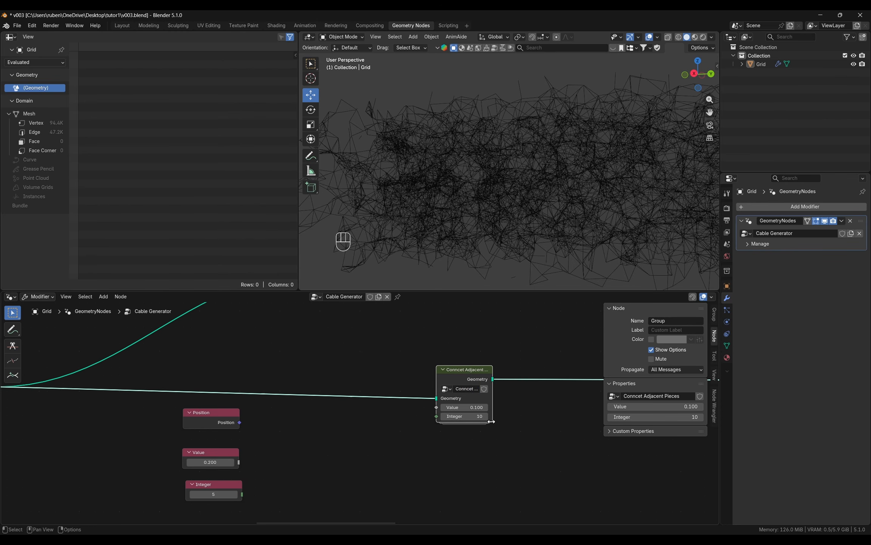
- Widen the group node until its full name fits and shift it slightly closer to the unconnected Position, Value and Integer nodes
left_click_drag(492, 418, 549, 420)
middle_click_drag(518, 432, 475, 431)
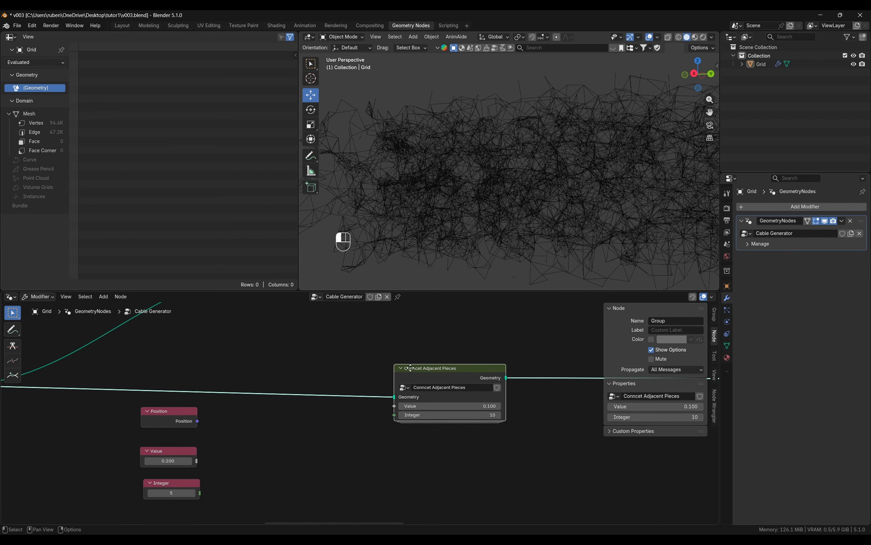
left_click_drag(414, 371, 394, 368)
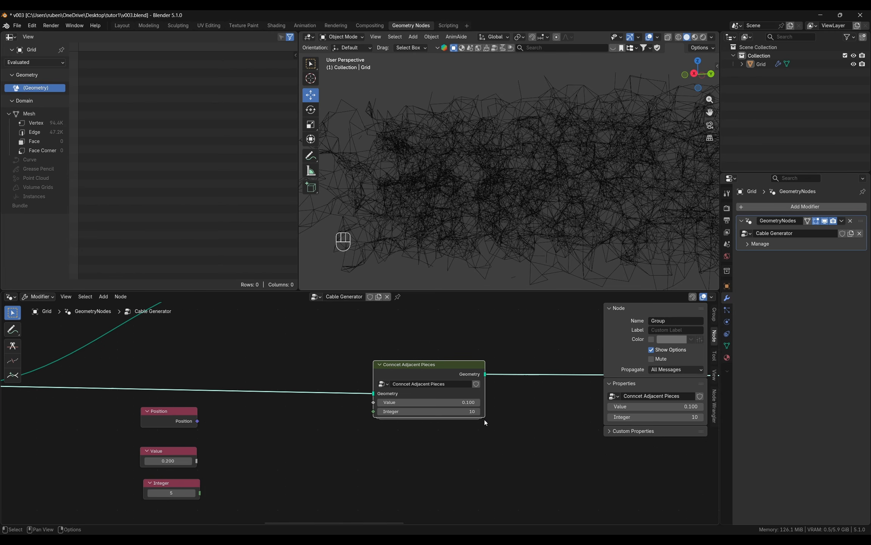
- Arrange the Value and Integer nodes neatly beside the Conncet Adjacent Pieces group node
left_click_drag(485, 417, 466, 418)
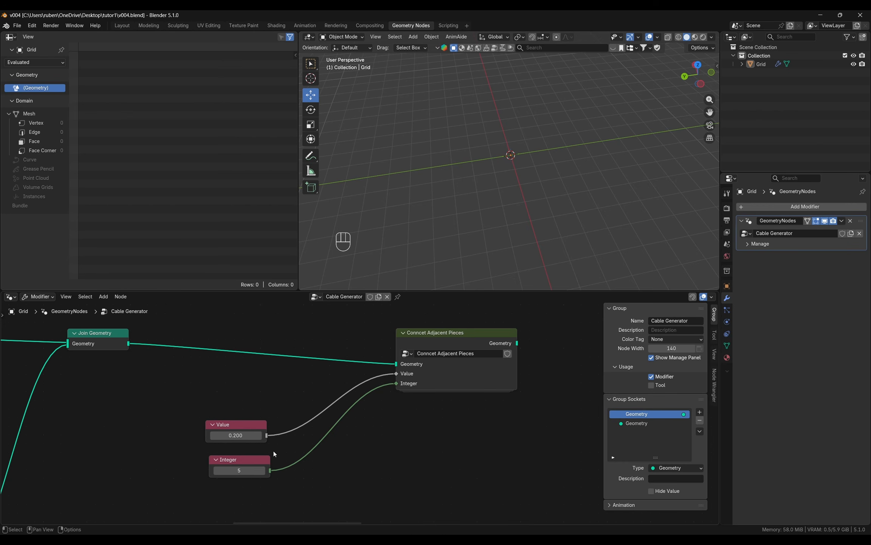
left_click_drag(233, 421, 244, 377)
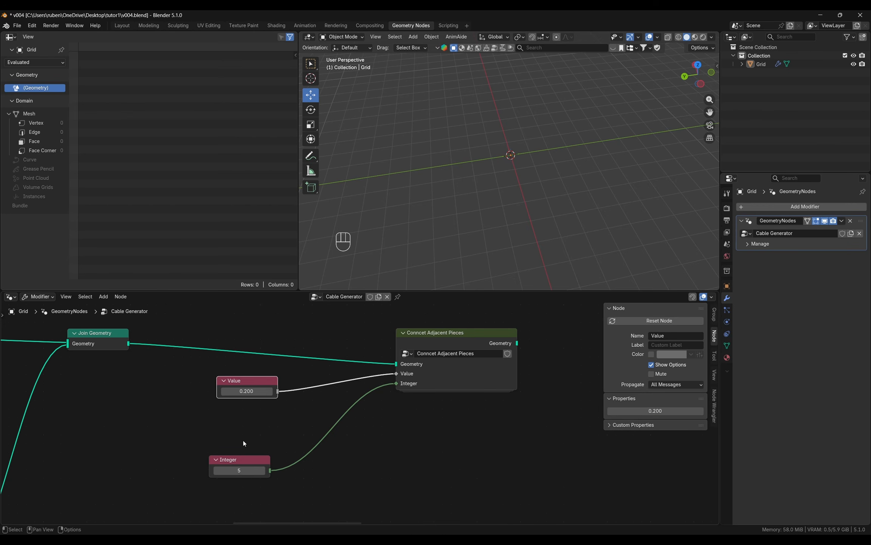
left_click_drag(242, 454, 257, 421)
- Attach a Viewer node to the Conncet Adjacent Pieces output and inspect the resulting mesh from several angles
middle_click_drag(453, 348, 273, 386)
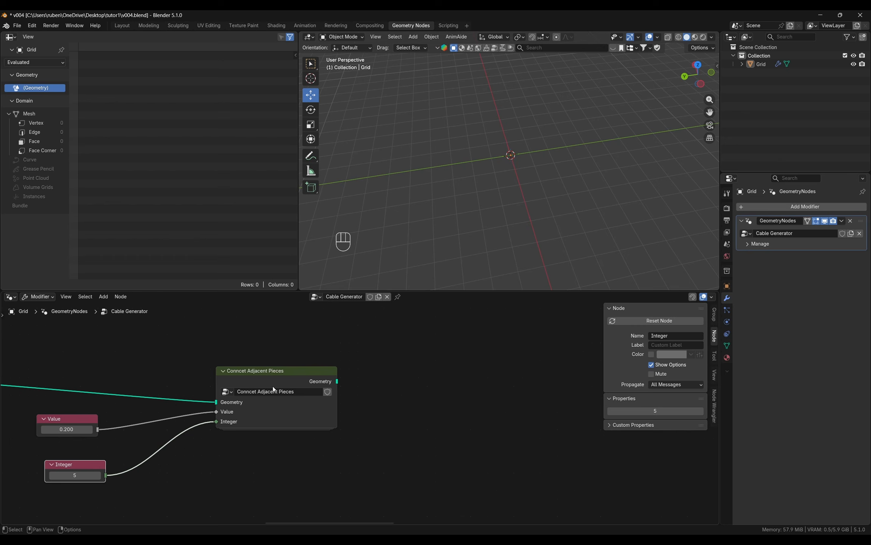
left_click(297, 372, "ctrl+shift")
middle_click_drag(531, 146, 519, 171)
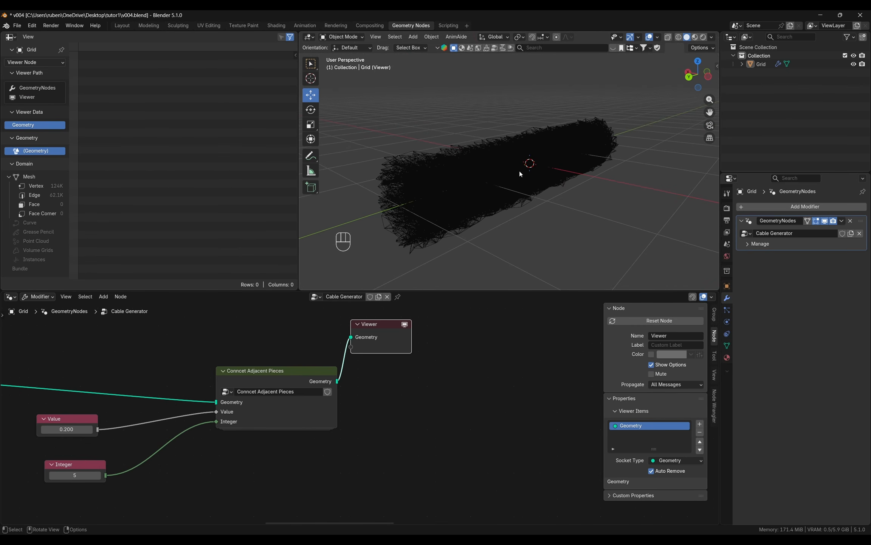
middle_click_drag(494, 205, 476, 206)
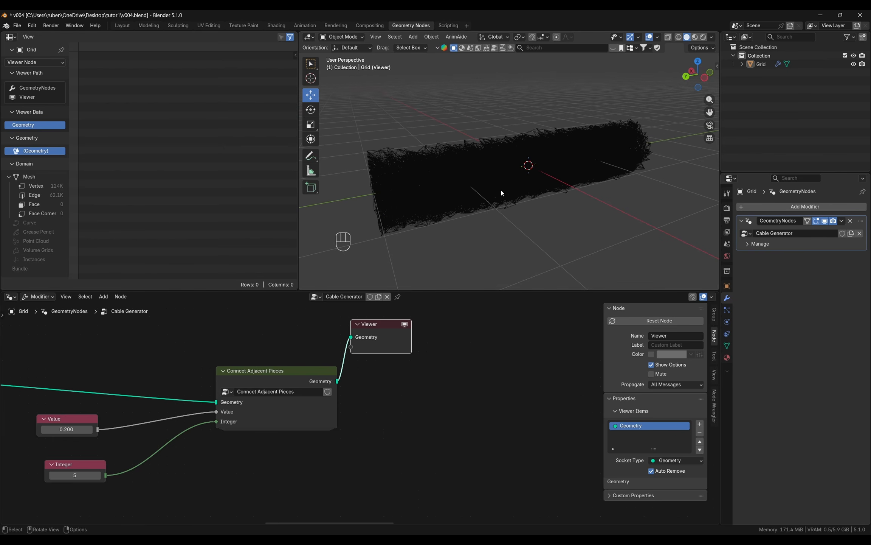
middle_click_drag(501, 195, 458, 214)
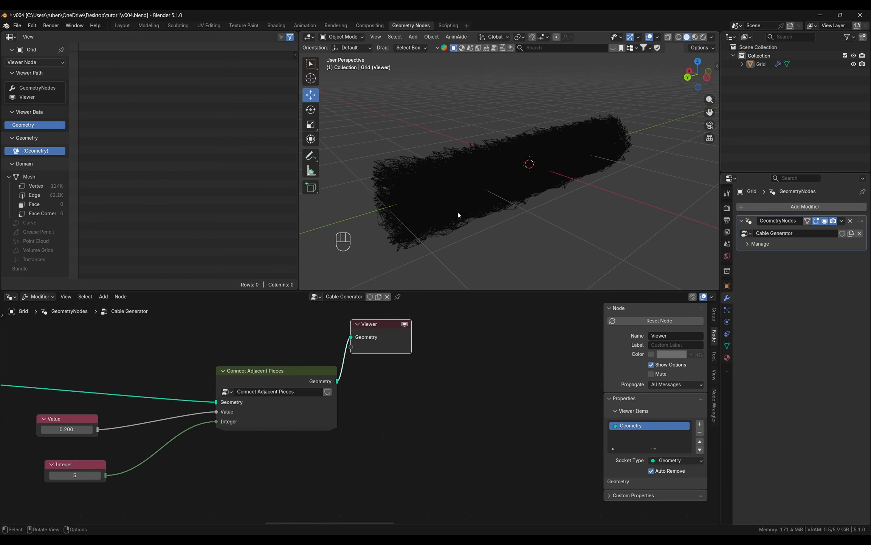
- Annotate the viewport mesh with a path running end to end and a loop around it, erase the strokes and return to the Move tool
left_click(308, 157)
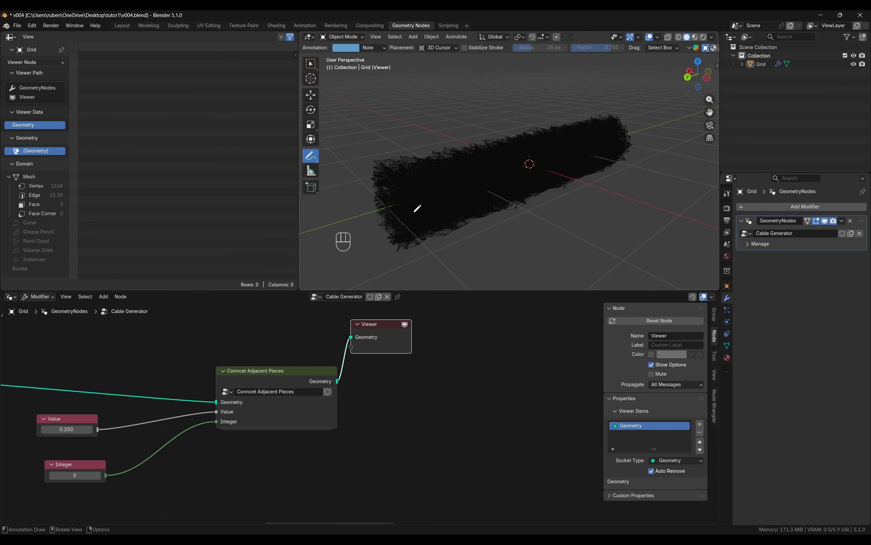
left_click_drag(392, 210, 388, 211)
left_click_drag(627, 131, 625, 138)
mouse_move(574, 99)
left_mouse_down()
mouse_move(337, 244)
mouse_move(698, 143)
mouse_move(626, 115)
left_mouse_up()
mouse_move(392, 210)
left_mouse_down()
mouse_move(435, 186)
mouse_move(476, 188)
mouse_move(530, 158)
mouse_move(626, 136)
left_mouse_up()
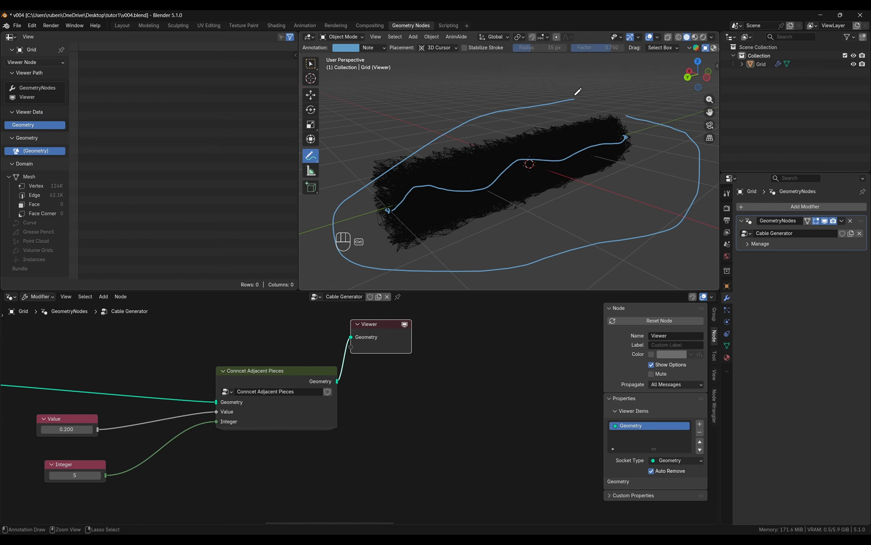
mouse_move(566, 97)
left_mouse_down("ctrl")
mouse_move(587, 95)
mouse_move(363, 178)
mouse_move(403, 236)
mouse_move(696, 208)
mouse_move(632, 111)
mouse_move(340, 200)
mouse_move(444, 237)
mouse_move(537, 169)
left_mouse_up("ctrl")
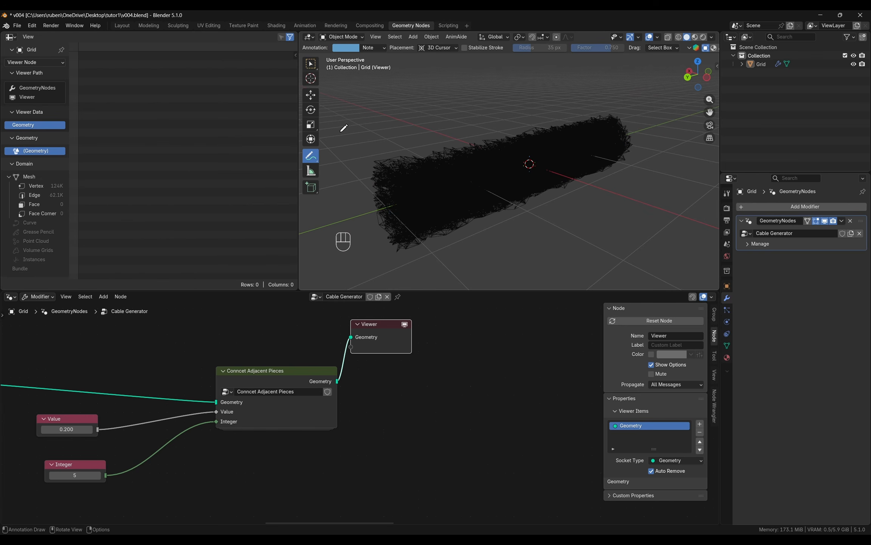
left_click(311, 95)
- Move the Viewer node away from the group node and add a Repeat zone after it
scroll(248, 374, "down", 2)
left_click_drag(235, 365, 297, 365)
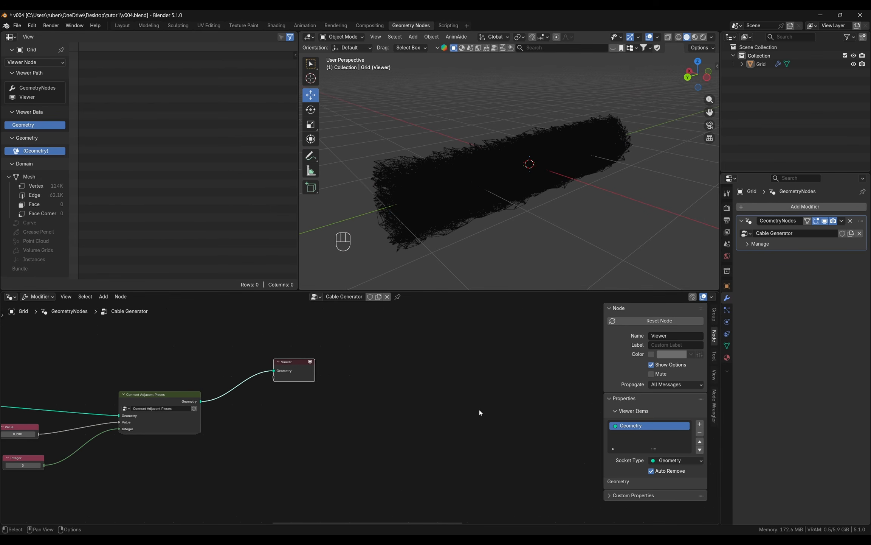
key("shift+a")
left_click(543, 338)
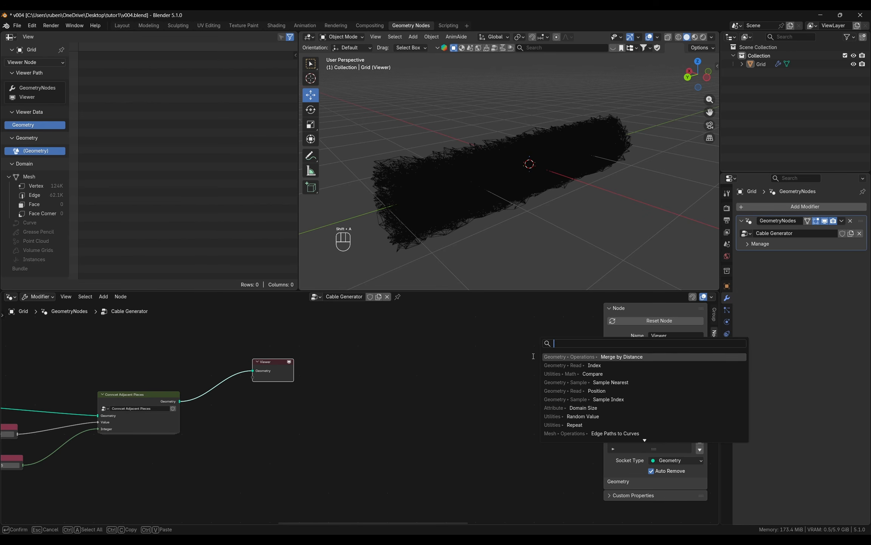
type("repeat")
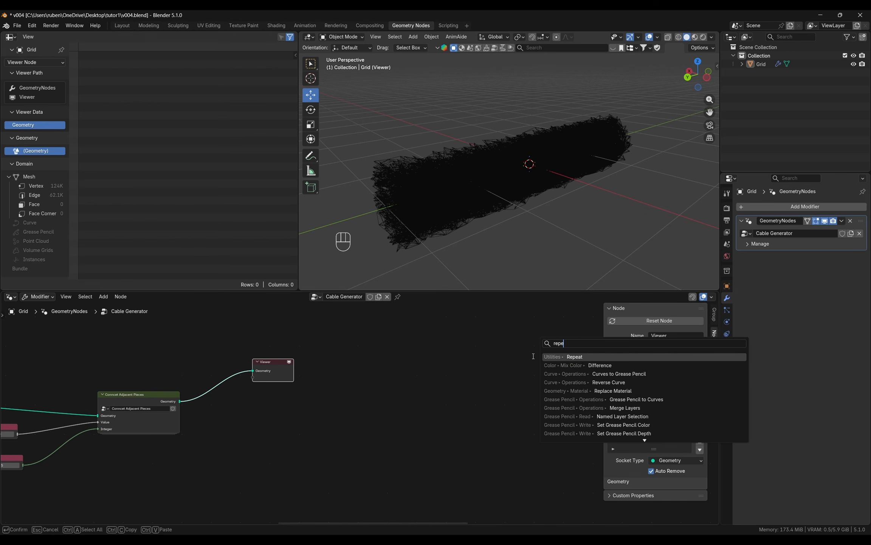
key("Return")
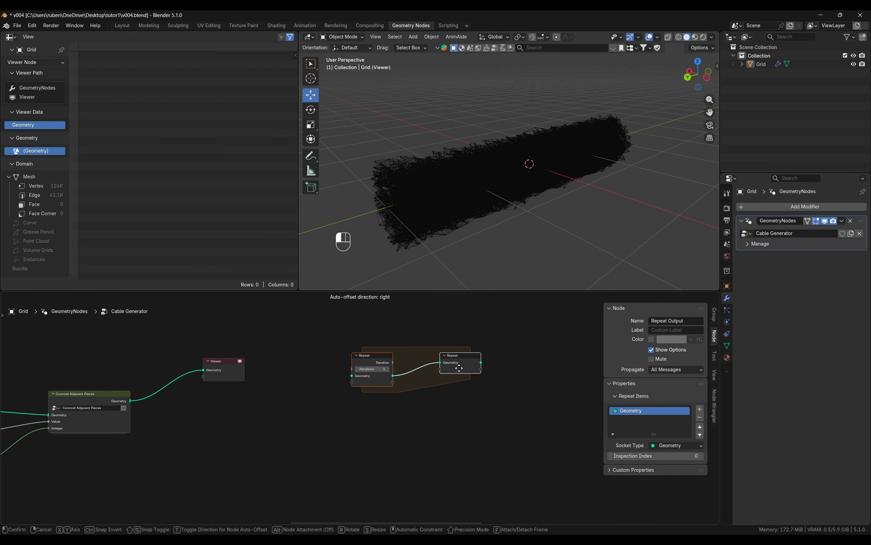
left_click(497, 422)
- Spread the Repeat zone's input and output nodes far apart to make room between them
left_click_drag(413, 408, 536, 403)
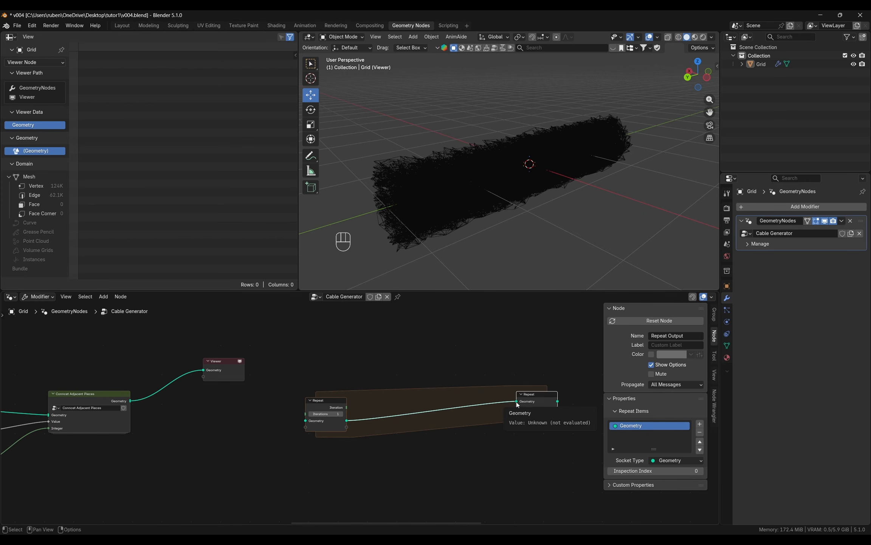
left_click_drag(557, 402, 537, 520)
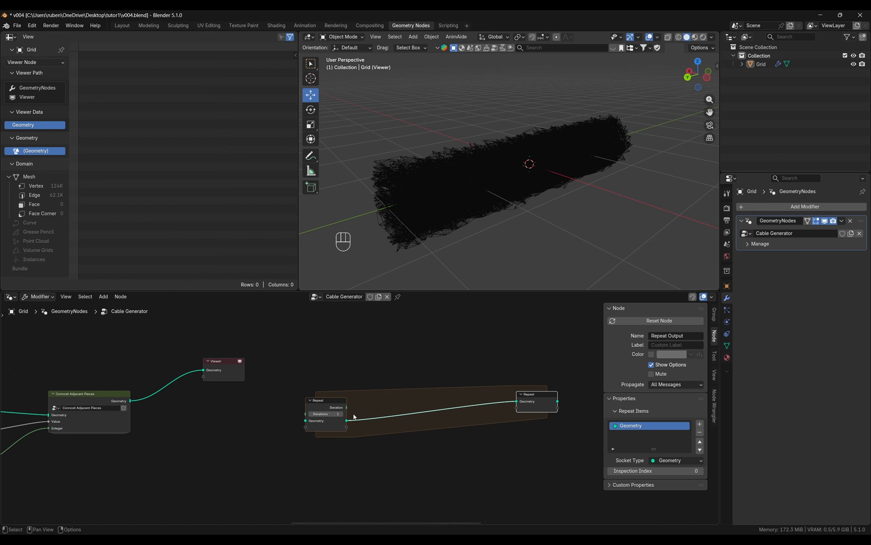
left_click(326, 403)
scroll(300, 405, "down", 3)
left_click_drag(374, 413, 586, 418)
middle_click_drag(550, 438, 406, 437)
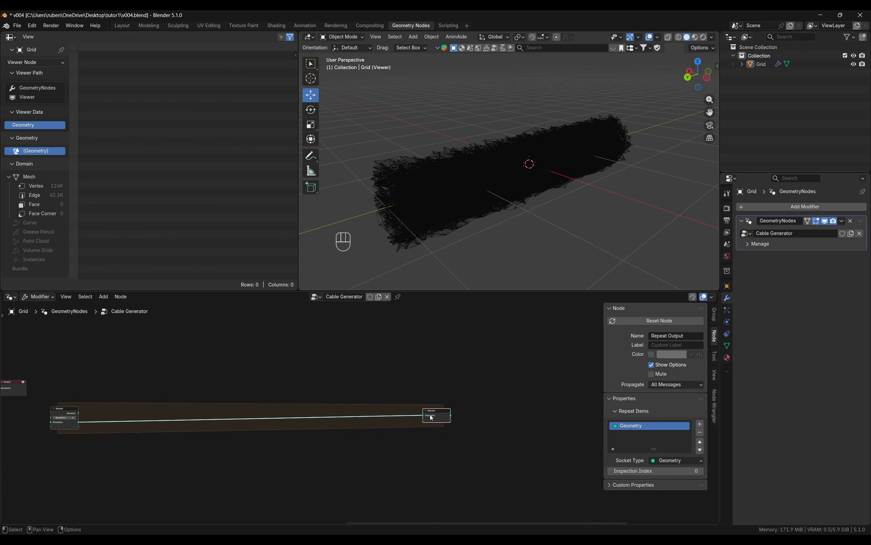
left_click_drag(430, 413, 548, 413)
- Connect the Geometry output of Conncet Adjacent Pieces to the Repeat zone's Geometry input
middle_click_drag(200, 408, 483, 398)
scroll(273, 422, "up", 3)
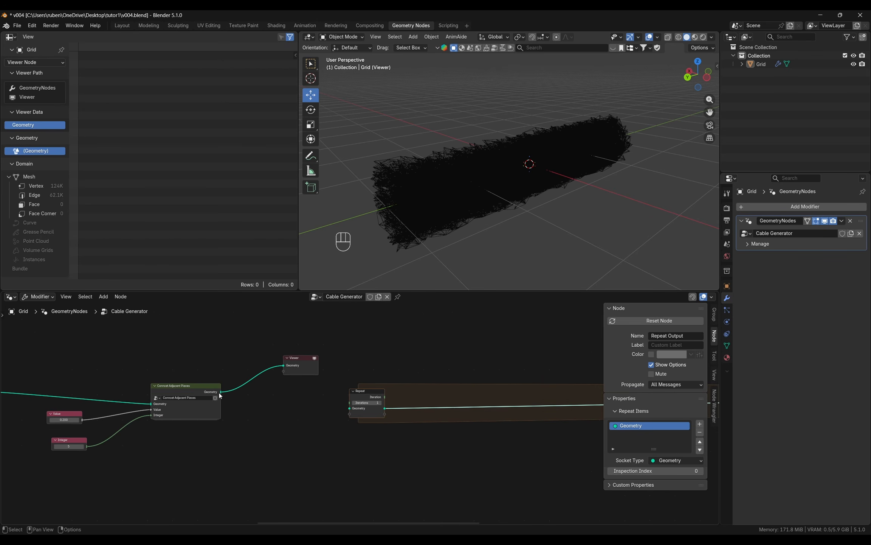
left_click_drag(221, 391, 344, 403)
- Add a Shortest Edge Paths node below the Repeat zone's geometry link
scroll(461, 414, "down", 5, "ctrl")
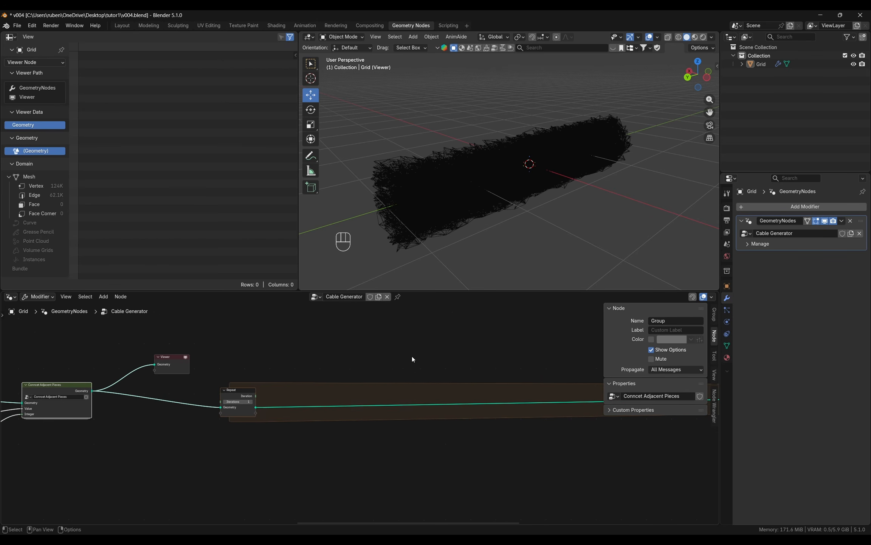
key("shift+a")
type("sh")
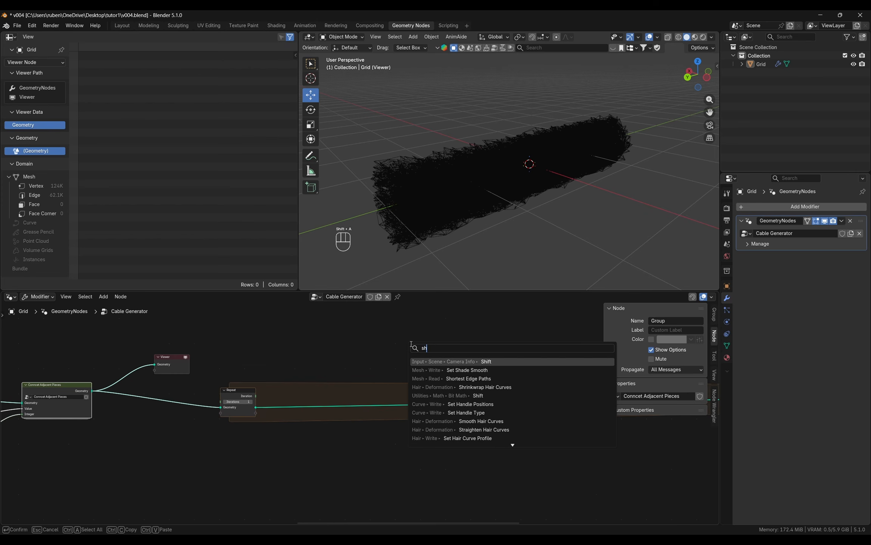
type("orte")
key("Return")
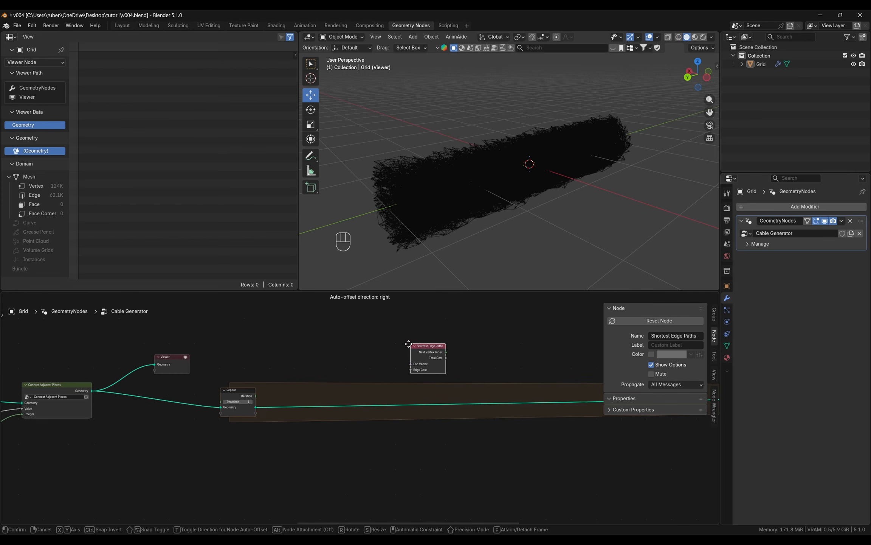
left_click(409, 457)
- Add an Edge Paths to Curves node beside the Shortest Edge Paths node
scroll(446, 437, "down", 3, "ctrl")
key("shift+a")
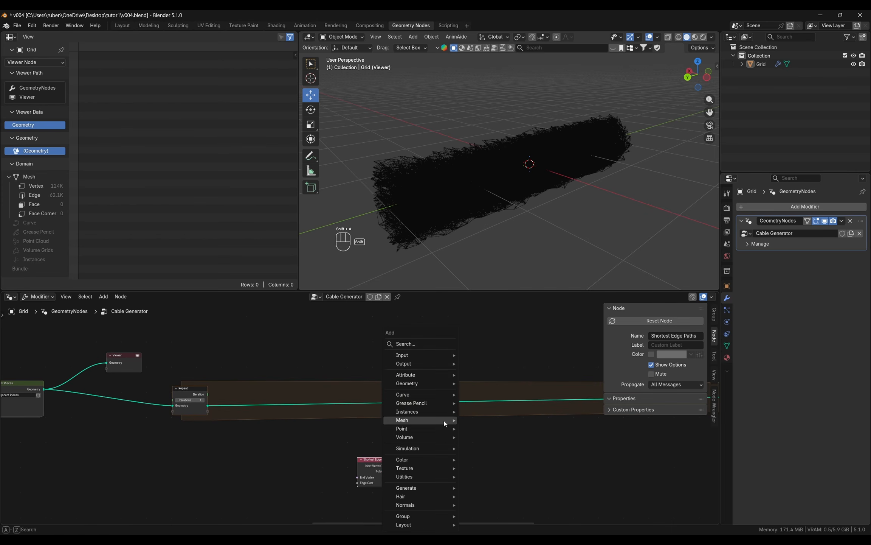
left_click(444, 343)
type("e")
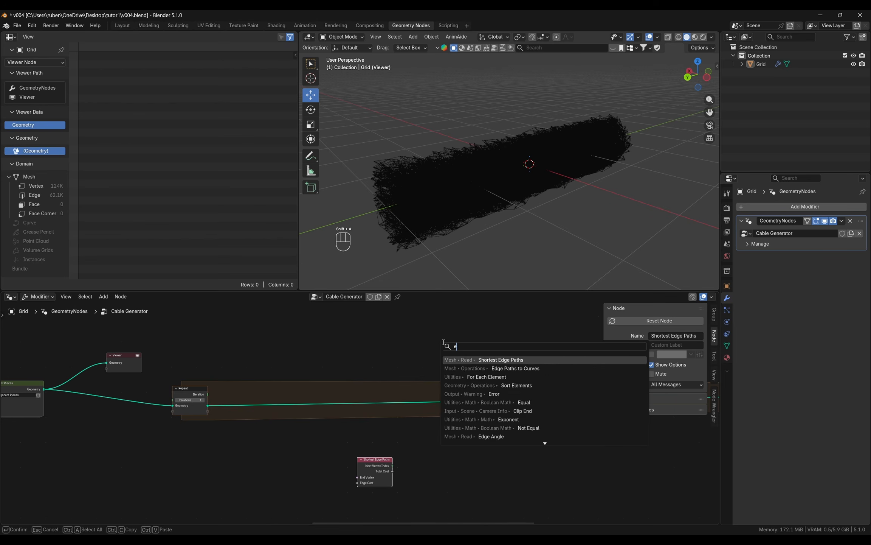
type("dge")
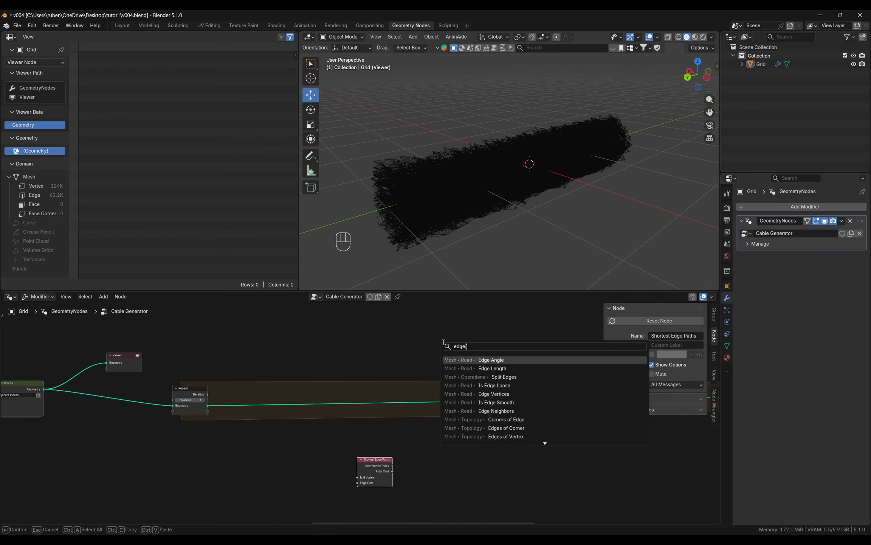
type("path")
key("Down")
key("Return")
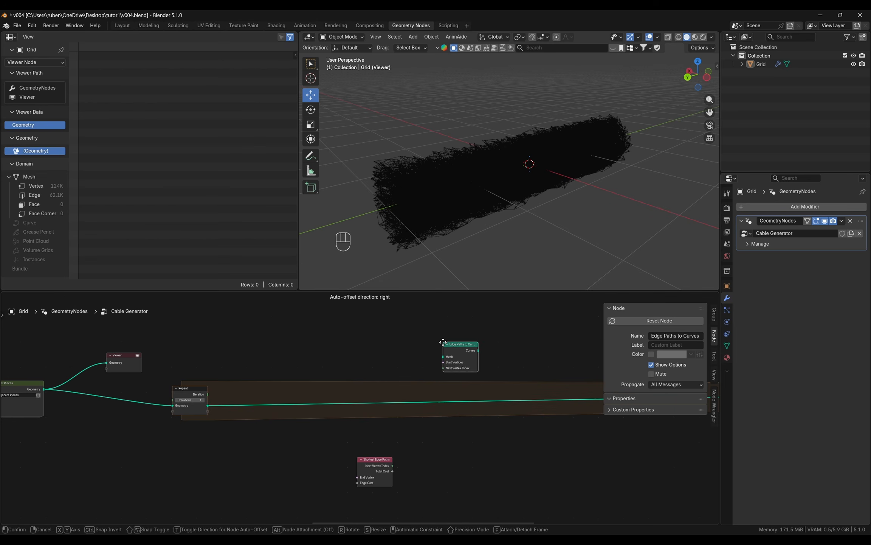
left_click(436, 426)
- Link the Next Vertex Index output of Shortest Edge Paths to the Next Vertex Index input of Edge Paths to Curves
scroll(403, 458, "up", 4)
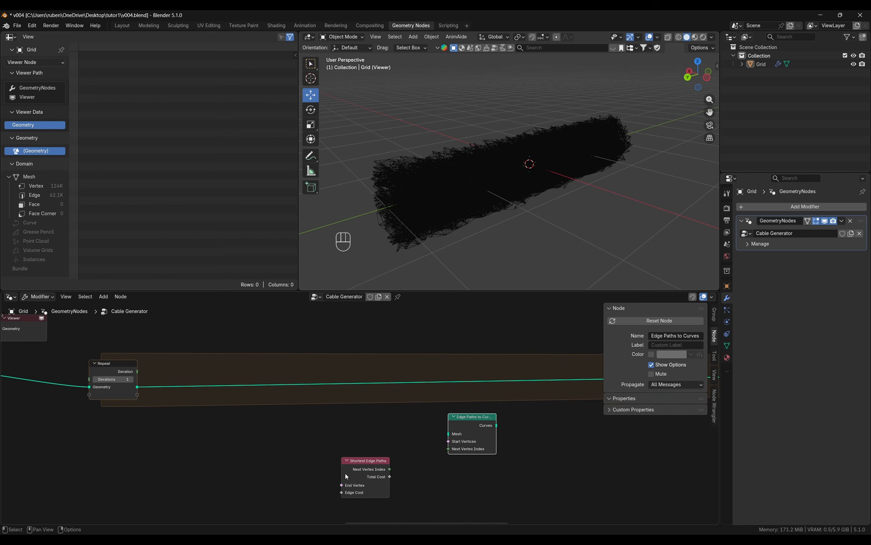
left_click_drag(369, 469, 451, 448)
scroll(418, 467, "up", 2)
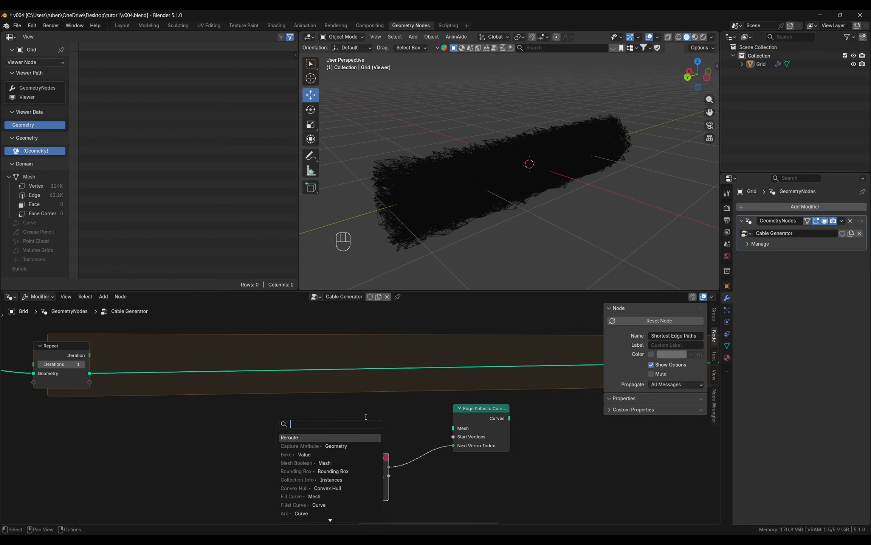
left_click_drag(455, 438, 416, 432)
left_click_drag(332, 485, 287, 485)
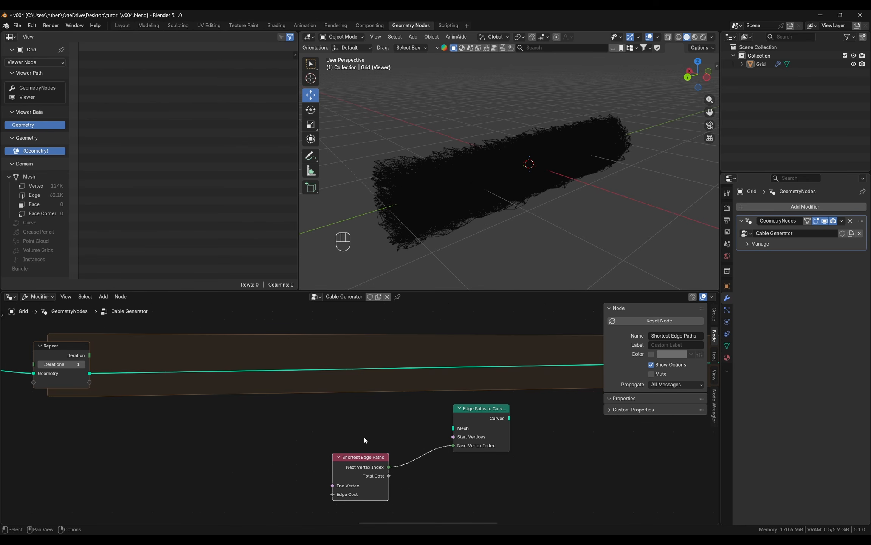
- Move the Shortest Edge Paths and Edge Paths to Curves nodes further away from the Repeat input node
left_click_drag(362, 456, 370, 468)
scroll(479, 493, "up", 1)
middle_click_drag(480, 493, 431, 489)
scroll(429, 454, "down", 2)
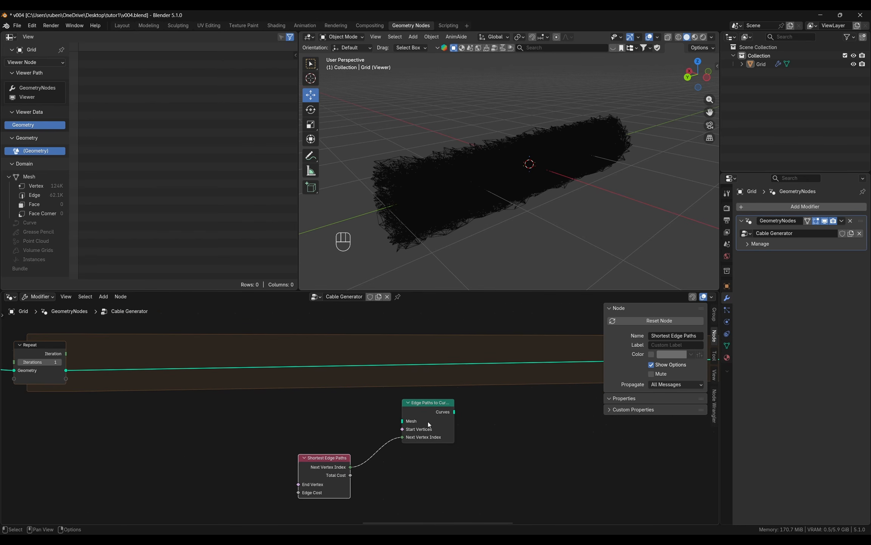
left_click_drag(429, 424, 448, 425)
left_click_drag(334, 464, 371, 463)
left_click_drag(435, 431, 453, 431)
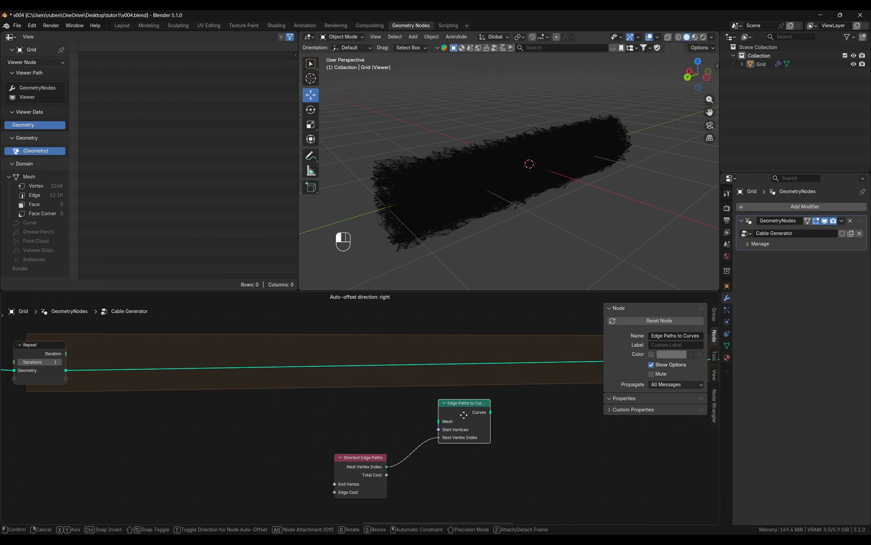
- Link the Repeat input node's Geometry output to the Mesh input of Edge Paths to Curves
left_click_drag(66, 371, 439, 422)
scroll(516, 391, "down", 2)
middle_click_drag(336, 433, 401, 397)
left_click_drag(437, 410, 452, 412)
- Add a Separate Geometry node in the free space beyond the Realize Instances node
scroll(490, 377, "left", 10)
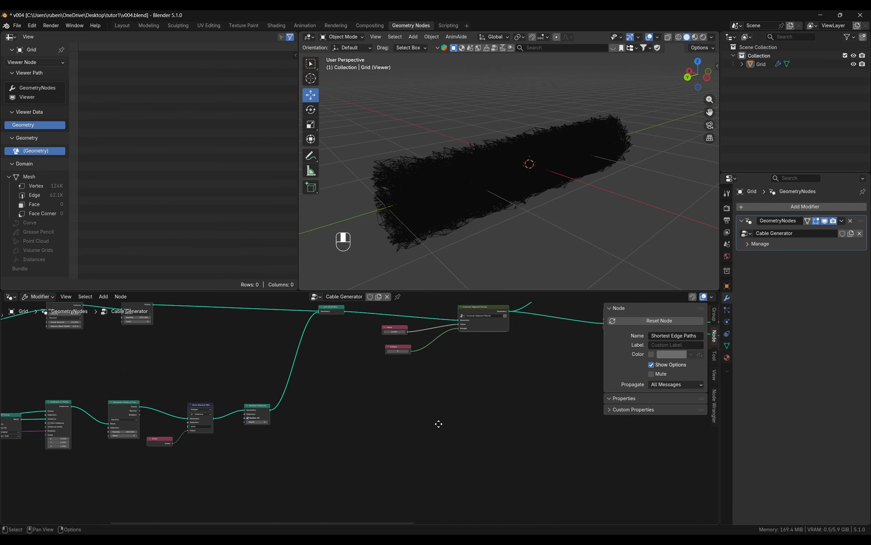
scroll(256, 435, "down", 3)
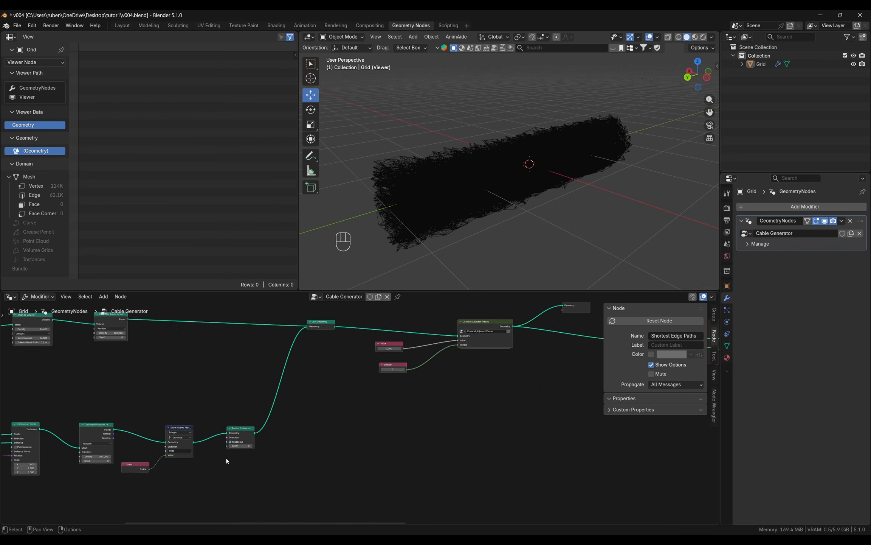
left_click(246, 438)
scroll(259, 429, "up", 2)
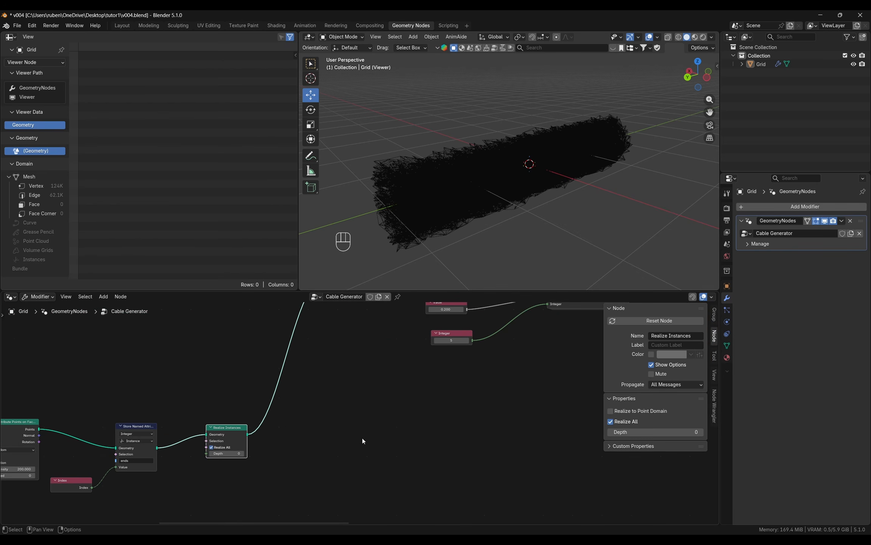
key("shift+a")
left_click(361, 344)
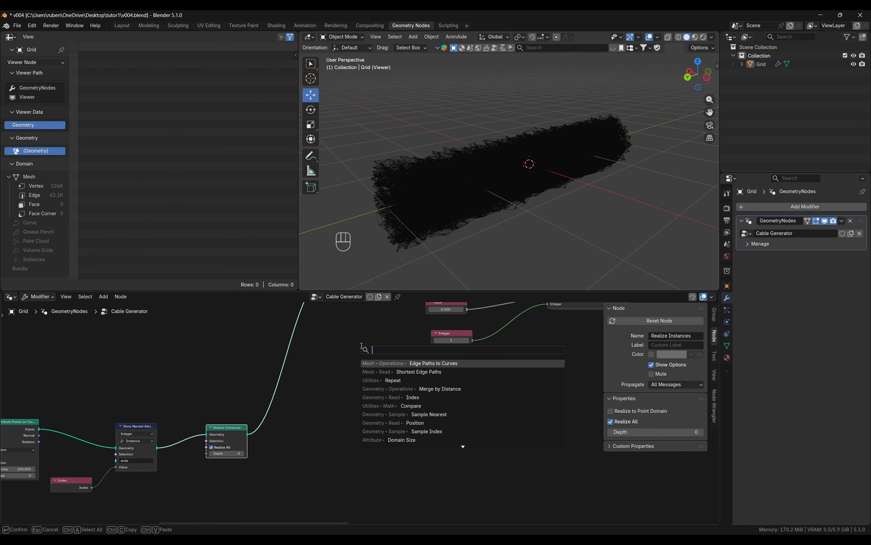
type("split")
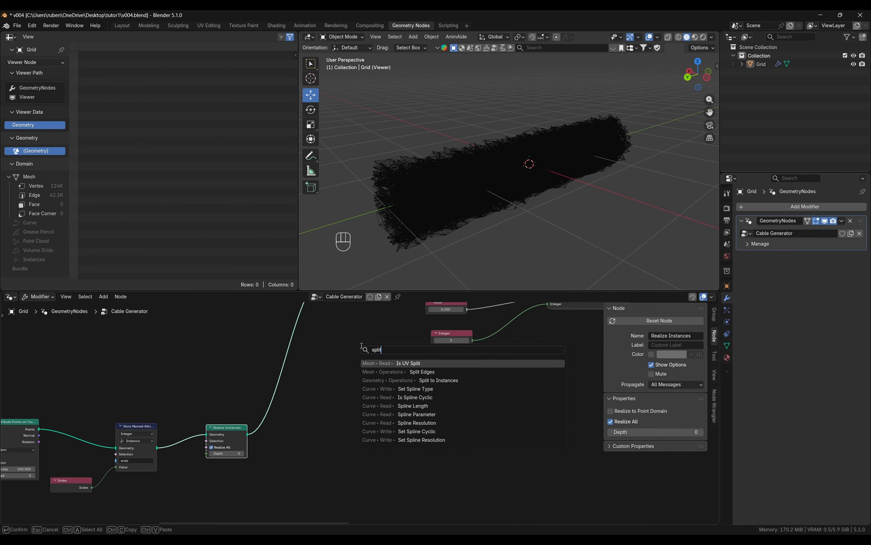
key("BackSpace")
key("BackSpace")
key("BackSpace")
key("BackSpace")
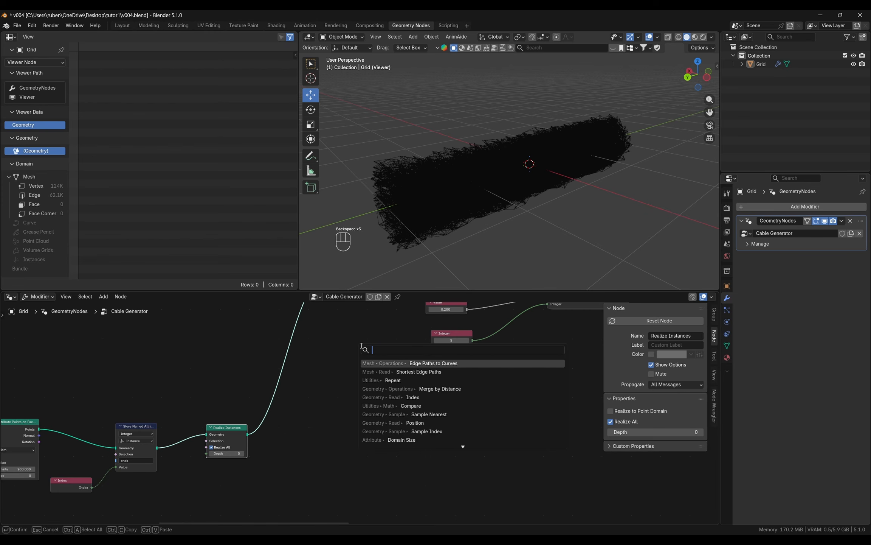
type("epar")
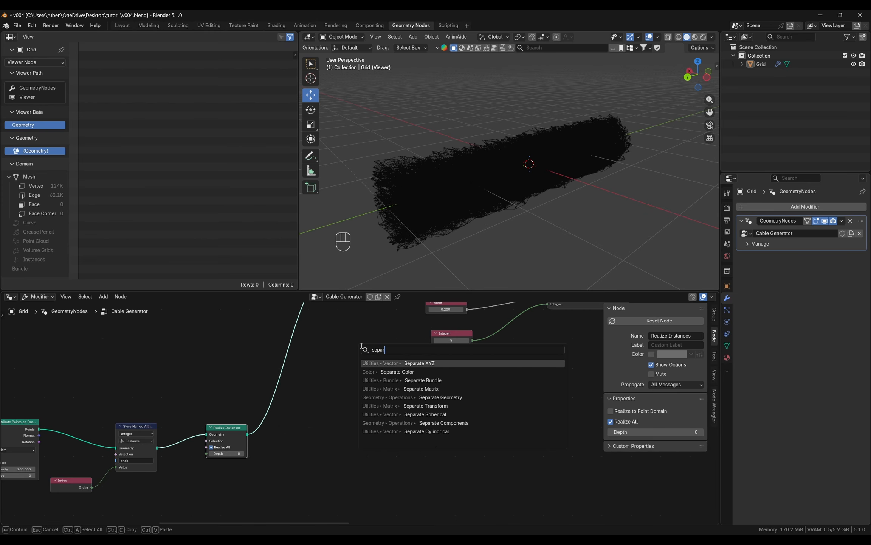
type("ge")
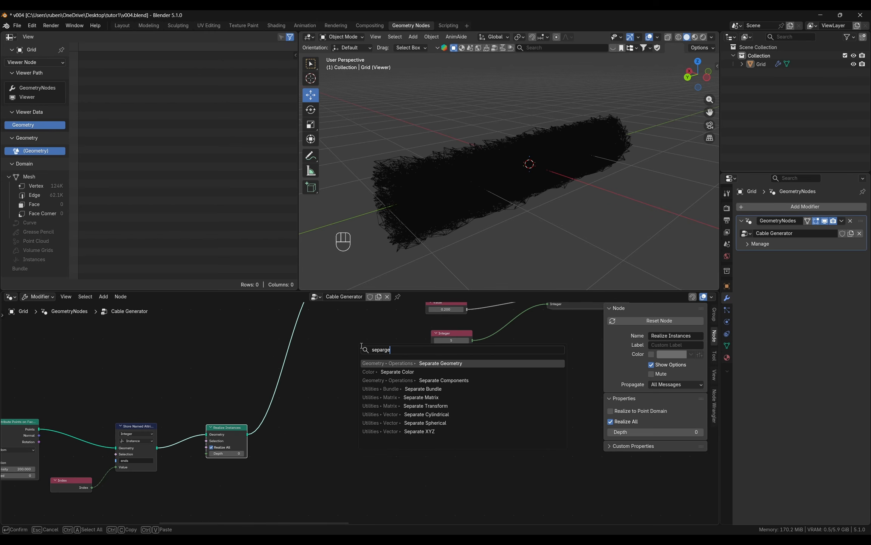
key("Return")
left_click(361, 432)
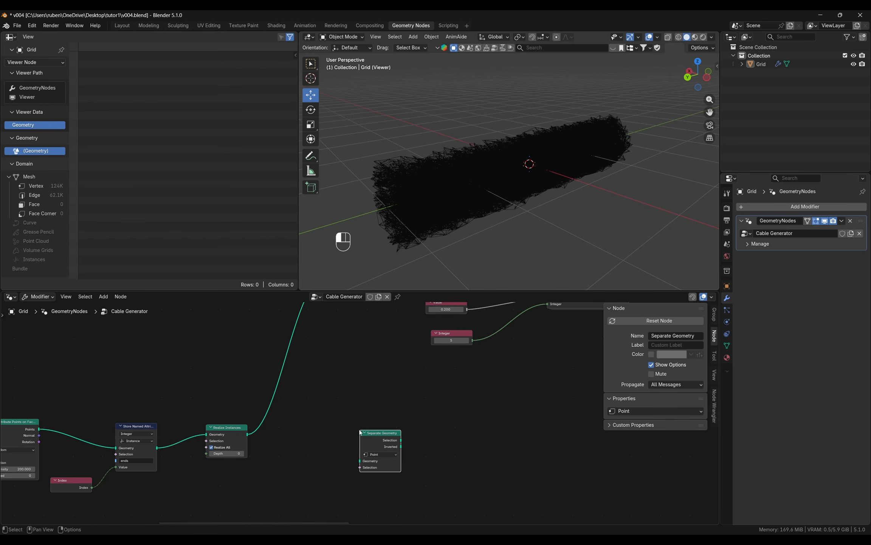
- Link the Geometry output of Realize Instances to the Geometry input of Separate Geometry, placing Separate Geometry further along the chain
left_click(246, 441)
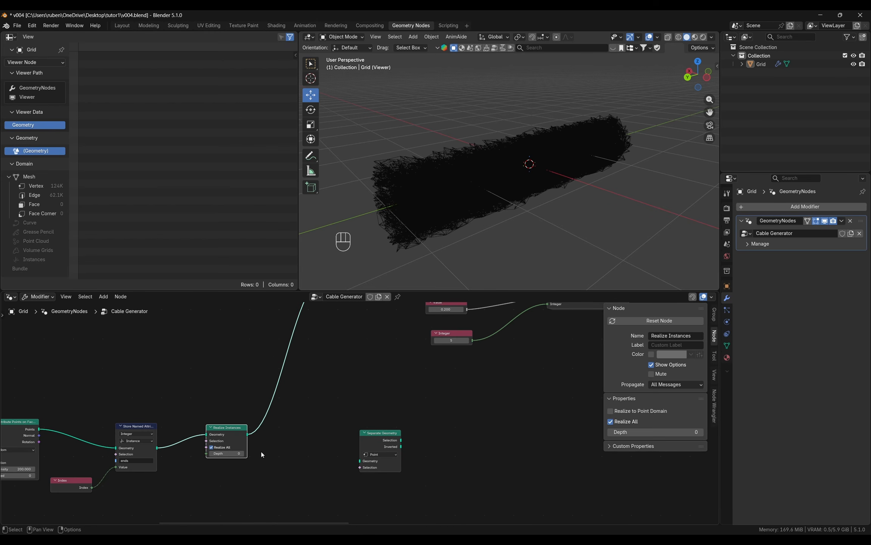
left_click_drag(247, 434, 522, 426)
middle_click_drag(460, 445, 419, 431)
- Add a Named Attribute node below and before the Separate Geometry node
key("shift+a")
left_click(373, 344)
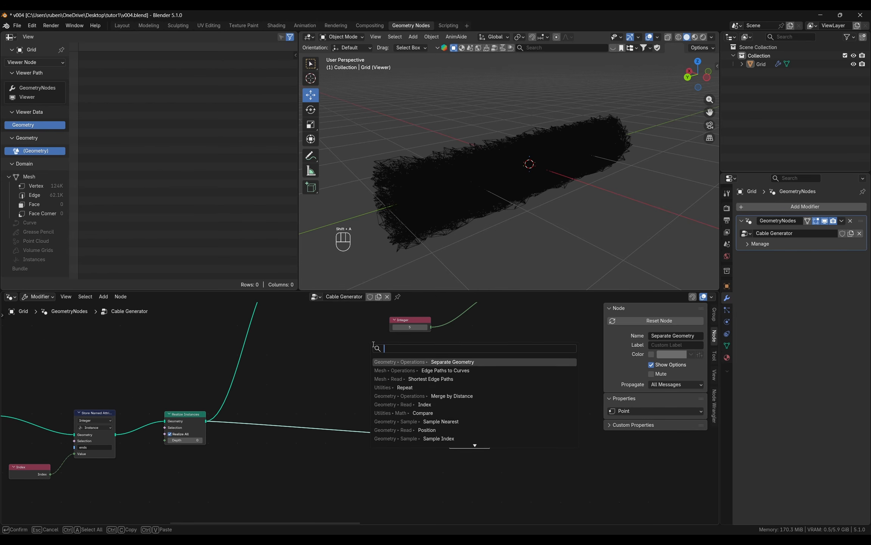
type("named")
key("Return")
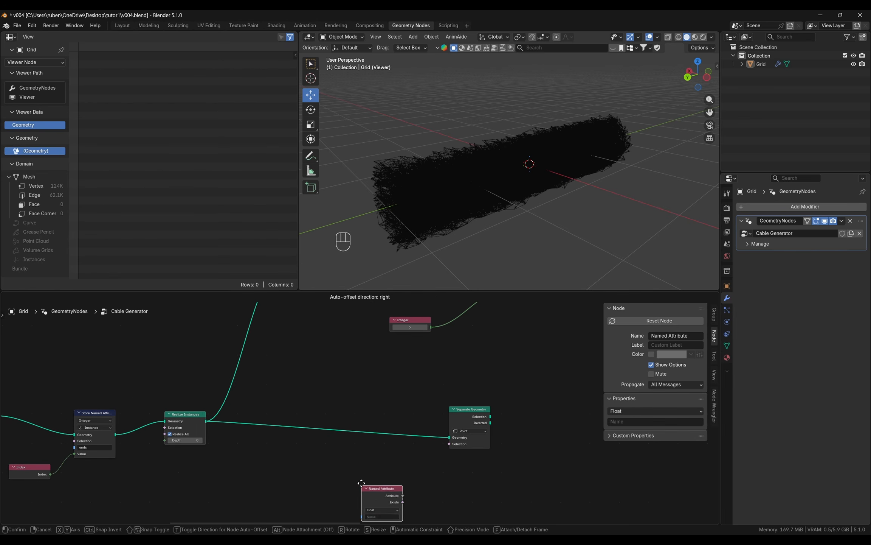
left_click(361, 482)
- Set the Named Attribute node to the Integer attribute "ends" and link its Attribute output to Separate Geometry's Selection input
scroll(388, 483, "up", 2)
left_click(386, 488)
left_click(382, 435)
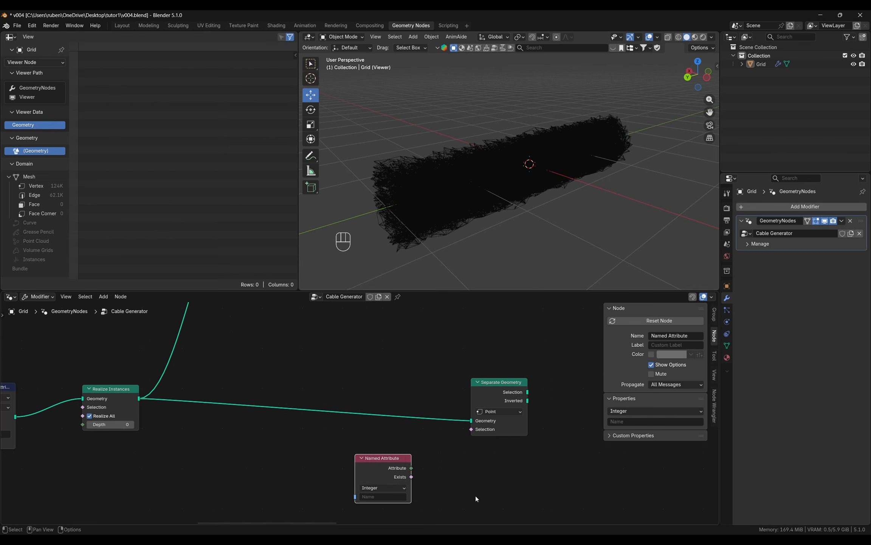
scroll(247, 470, "left", 2)
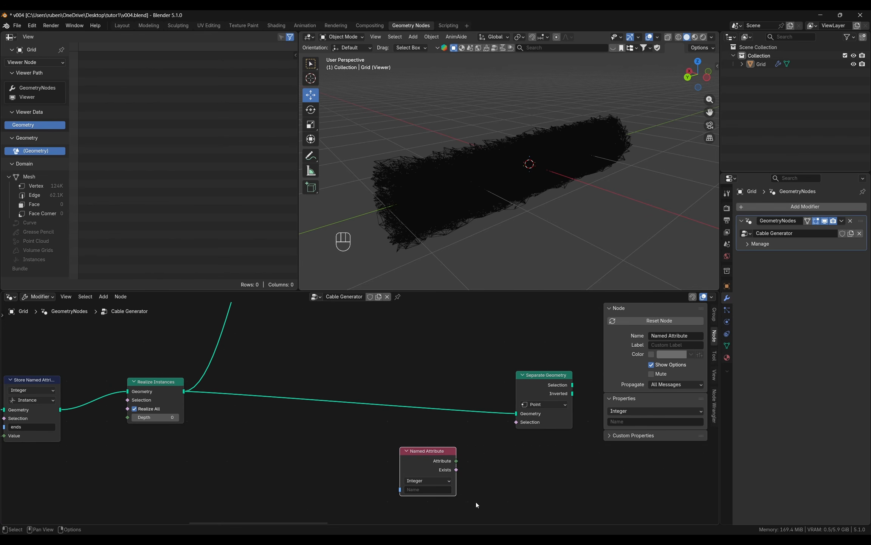
left_click(428, 489)
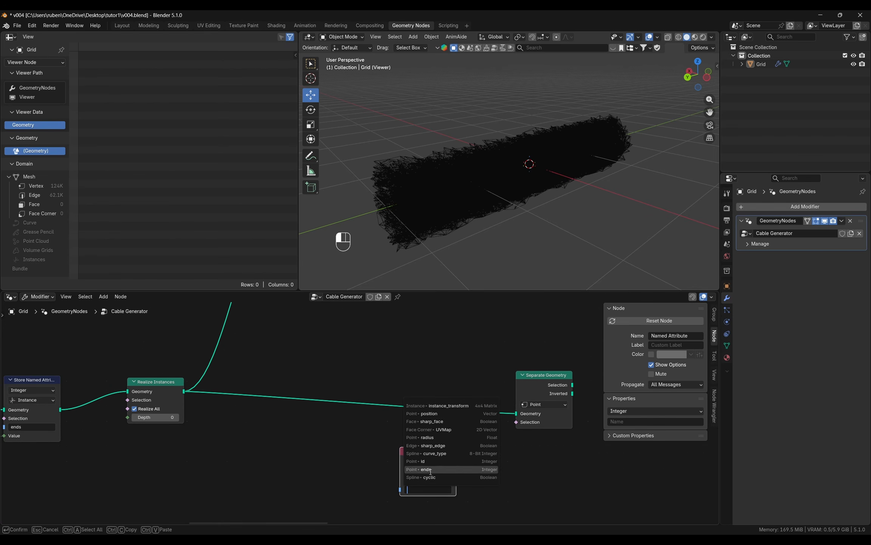
left_click(431, 469)
left_click_drag(457, 461, 528, 423)
- Preview the Separate Geometry node's Selection and Inverted outputs with a Viewer node, and delete the Viewer
middle_click_drag(512, 443, 375, 457)
left_click(418, 398, "ctrl+shift")
left_click(414, 392, "ctrl+shift")
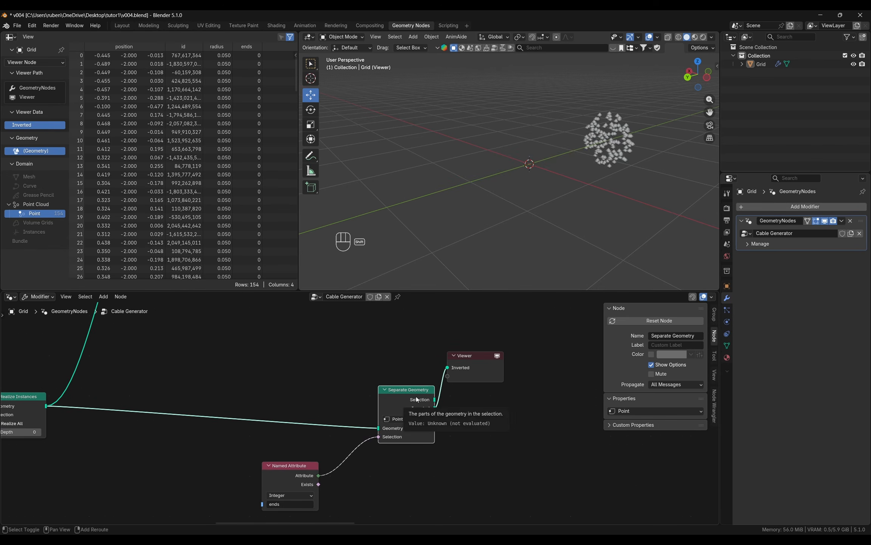
left_click(413, 390)
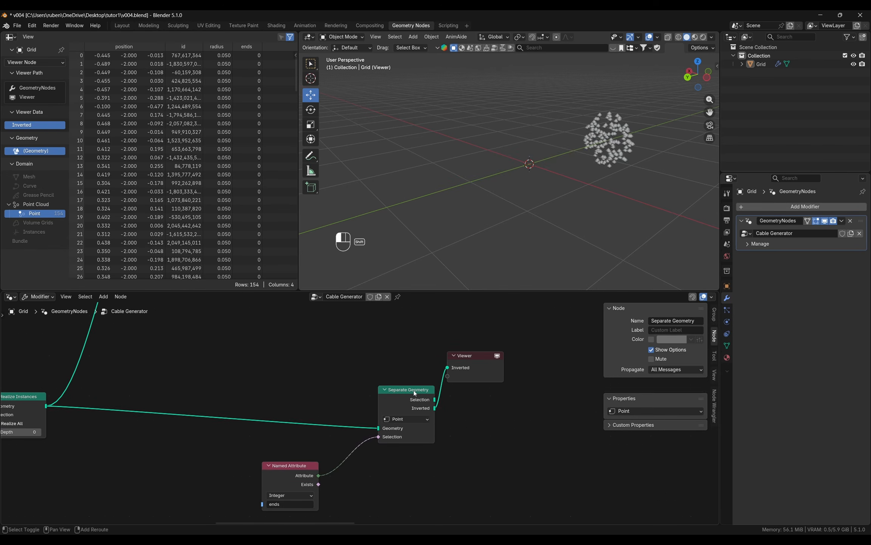
left_click(471, 371)
middle_click_drag(484, 418, 393, 417)
left_click_drag(412, 390, 481, 448)
middle_click_drag(582, 412, 472, 403)
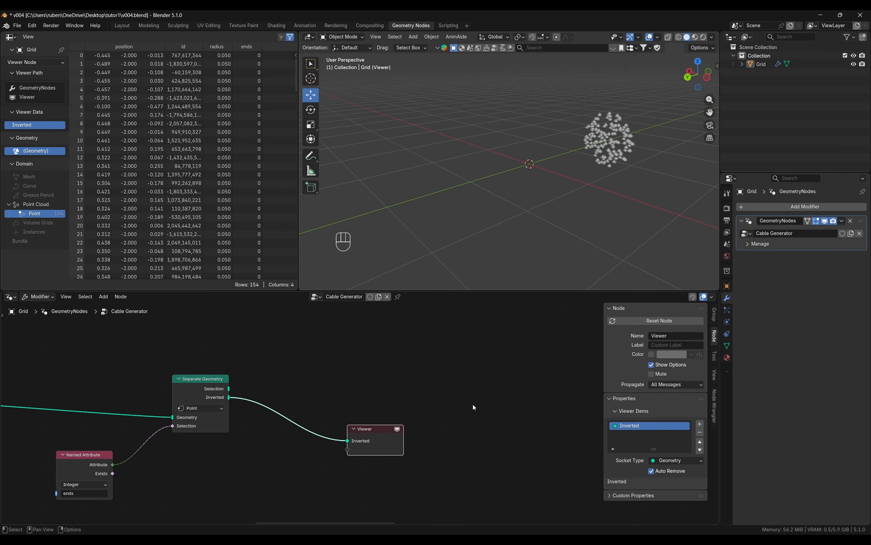
key("x")
- Add a Random Value node in the free space beyond Separate Geometry
left_click_drag(229, 392, 421, 432)
left_click(420, 435)
key("shift+a")
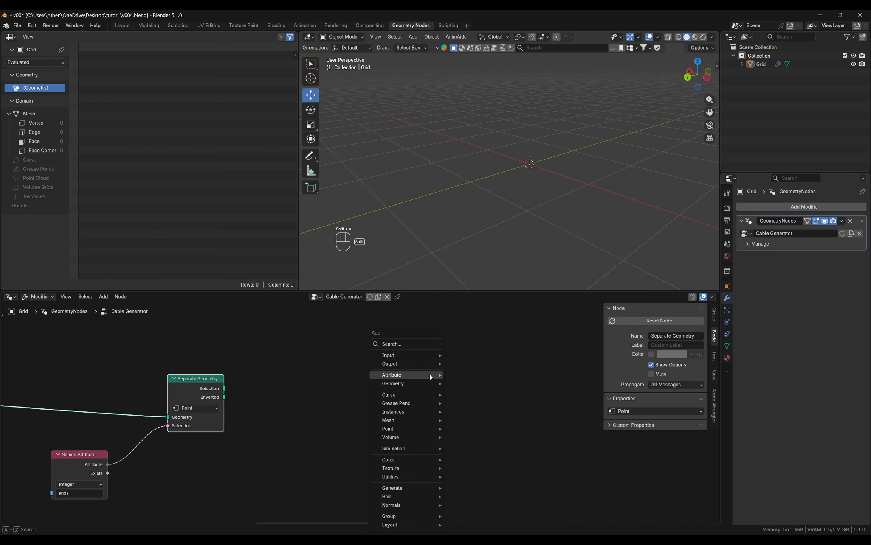
left_click(419, 343)
type("rand")
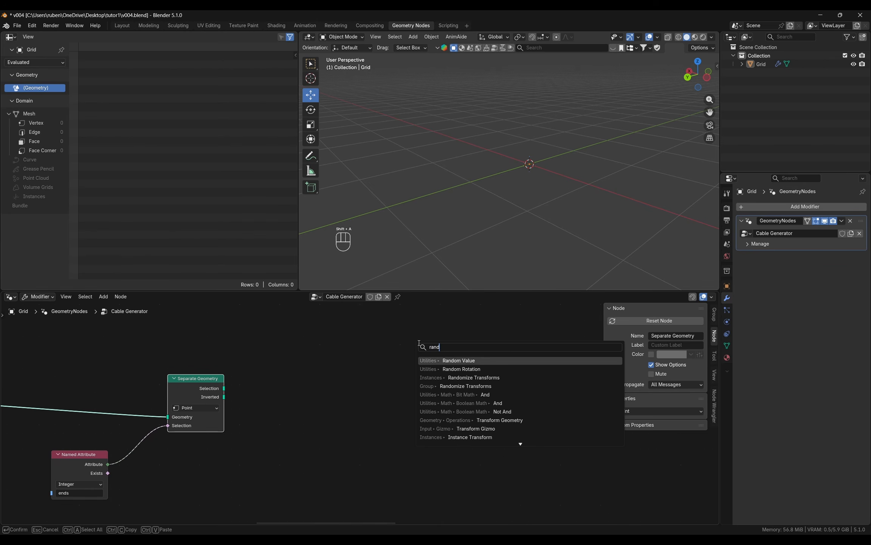
key("Return")
left_click(478, 405)
- Move Random Value below the Repeat zone, and shift Shortest Edge Paths and Edge Paths to Curves closer to the Repeat output node
scroll(234, 379, "down", 5)
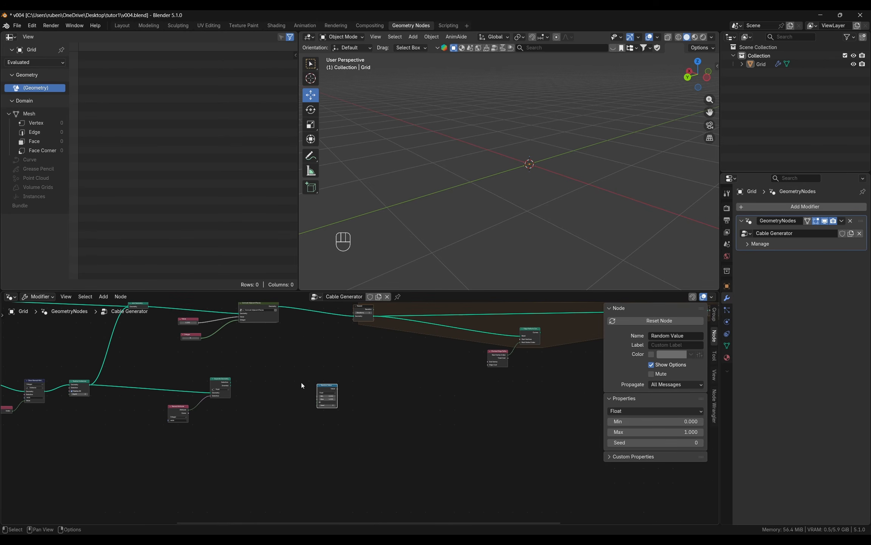
left_click_drag(332, 389, 423, 398)
scroll(482, 408, "right", 5)
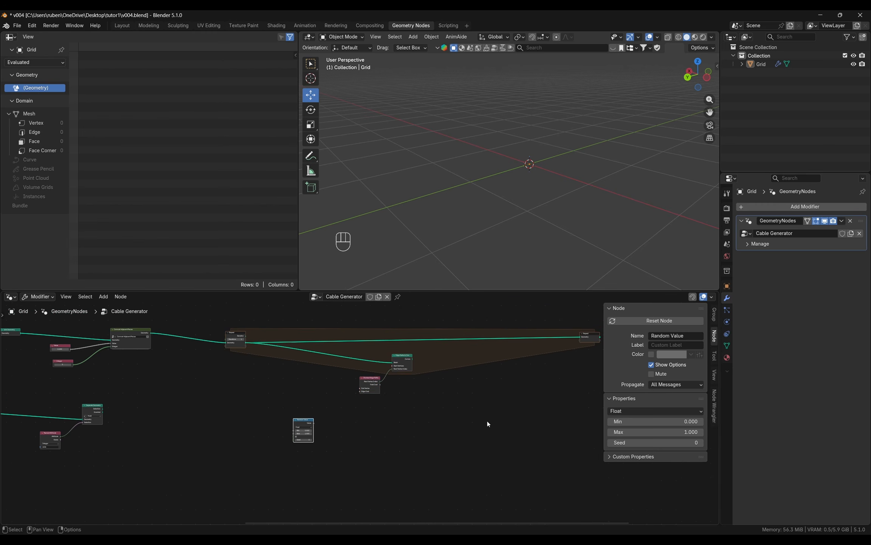
left_click_drag(471, 418, 505, 361)
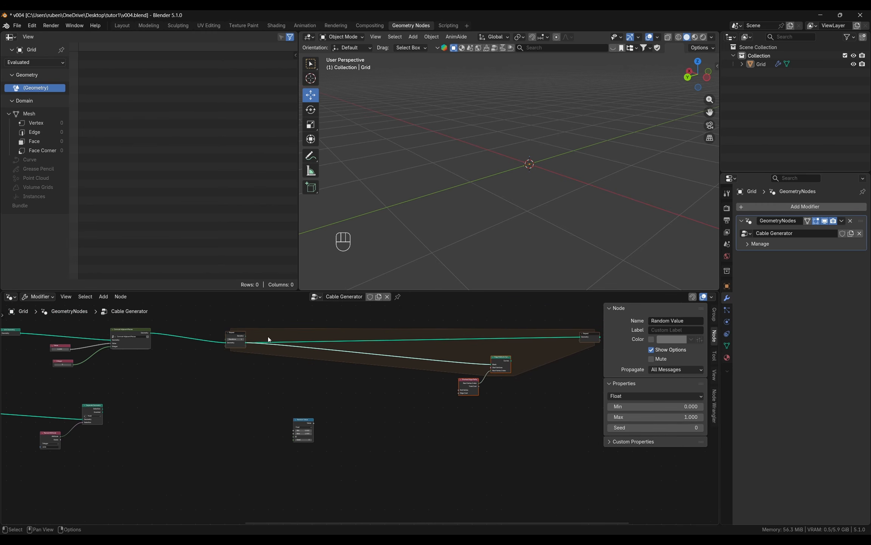
- Move the Separate Geometry and Named Attribute nodes closer to the Random Value node
scroll(136, 418, "left", 4)
scroll(298, 402, "up", 2)
left_click_drag(245, 403, 373, 404)
left_click_drag(170, 441, 264, 442)
scroll(291, 429, "right", 5)
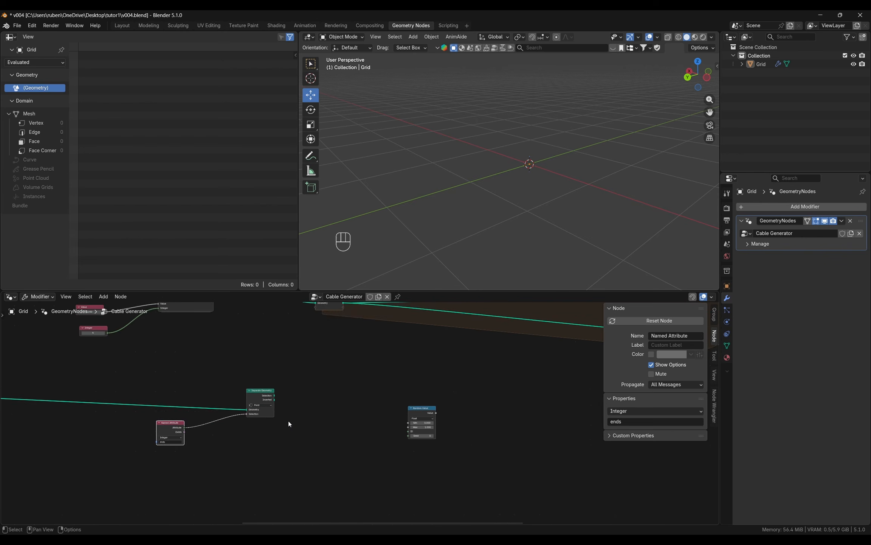
scroll(374, 412, "up", 2)
left_click_drag(431, 406, 426, 406)
- Set the Random Value node's data type to Integer
scroll(409, 387, "up", 3)
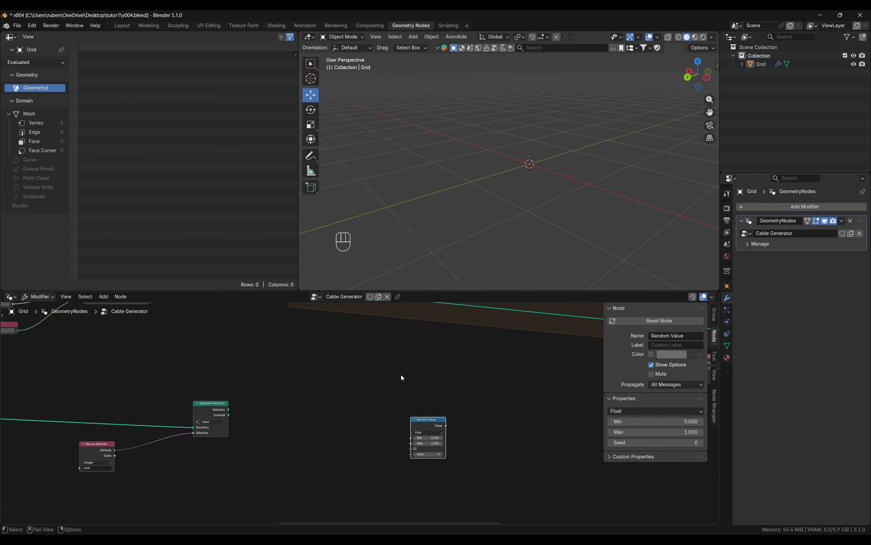
left_click(402, 438)
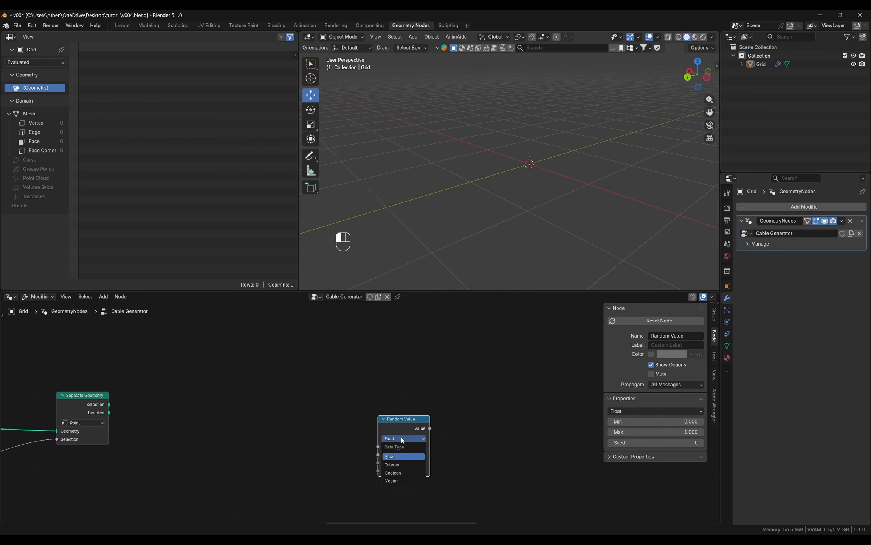
left_click(403, 464)
middle_click_drag(404, 465, 441, 449)
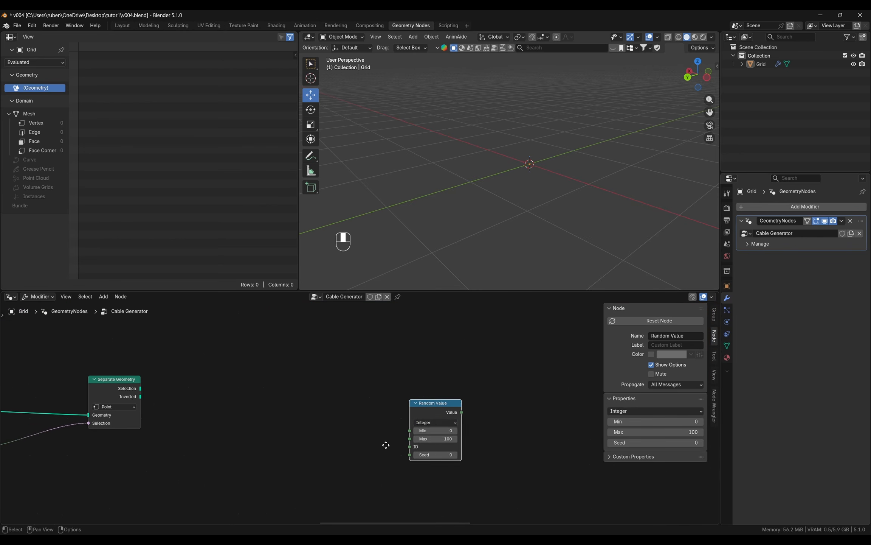
- Preview Separate Geometry's Selection output in a Viewer and examine its point indices through to the end of the spreadsheet
left_click(117, 381, "ctrl+shift")
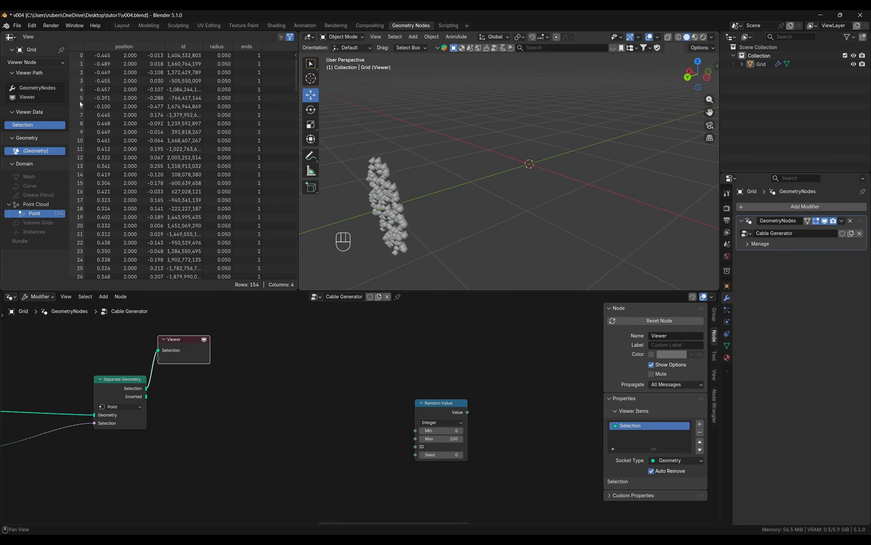
scroll(88, 259, "down", 20)
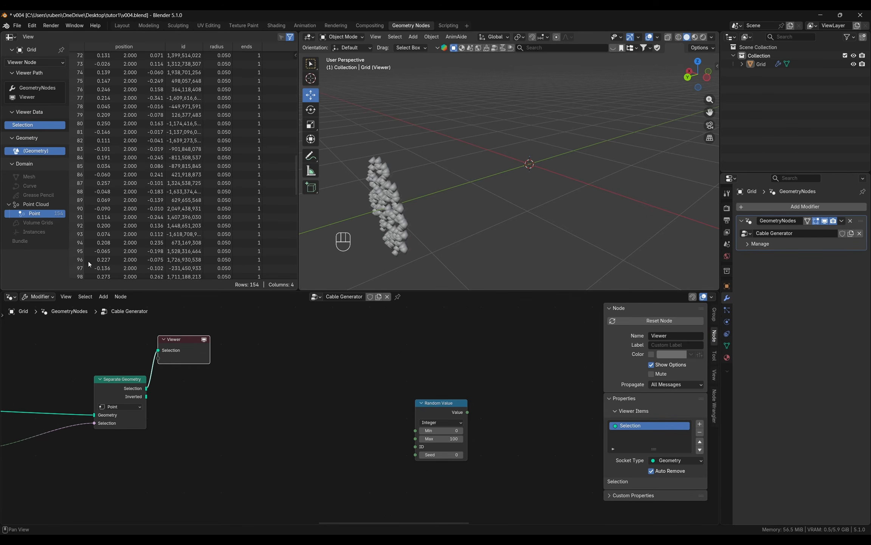
scroll(87, 267, "down", 7)
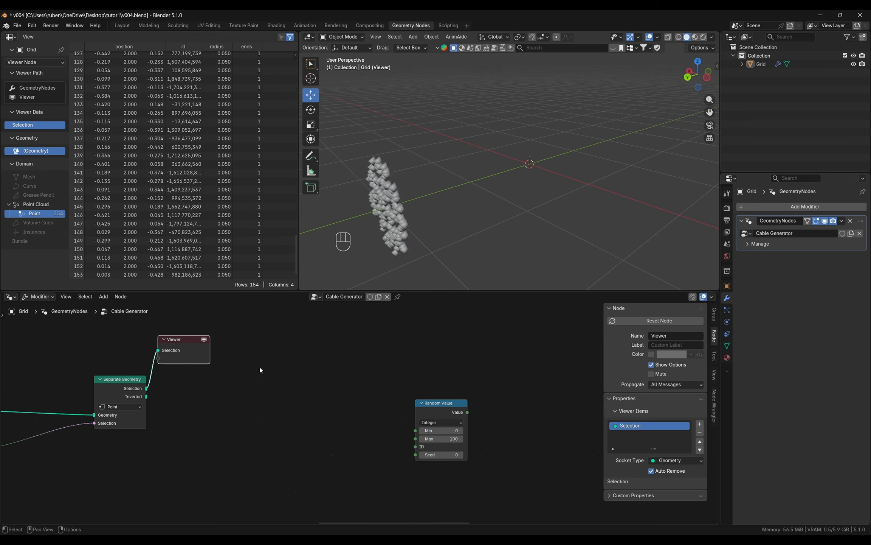
- Add a Domain Size node between Separate Geometry and Random Value and set its component type to Point Cloud
middle_click_drag(240, 371, 249, 372)
key("shift+a")
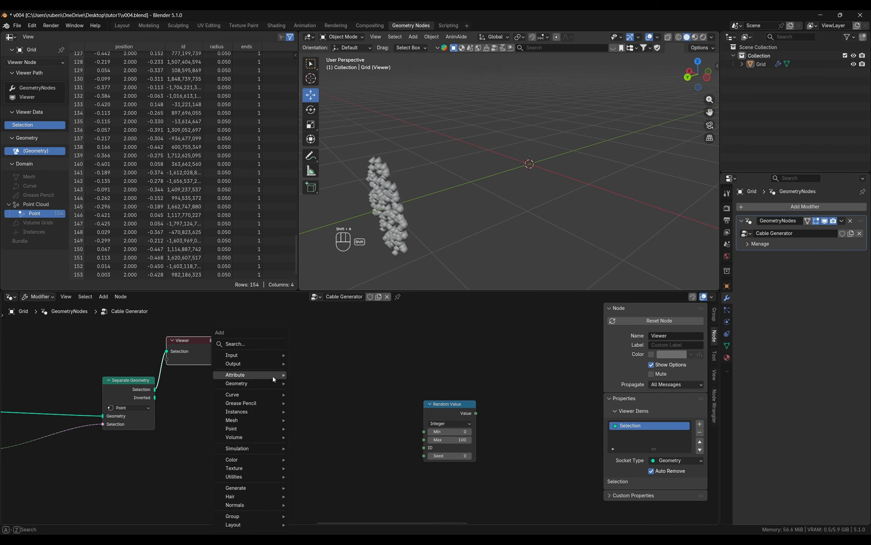
type("domain")
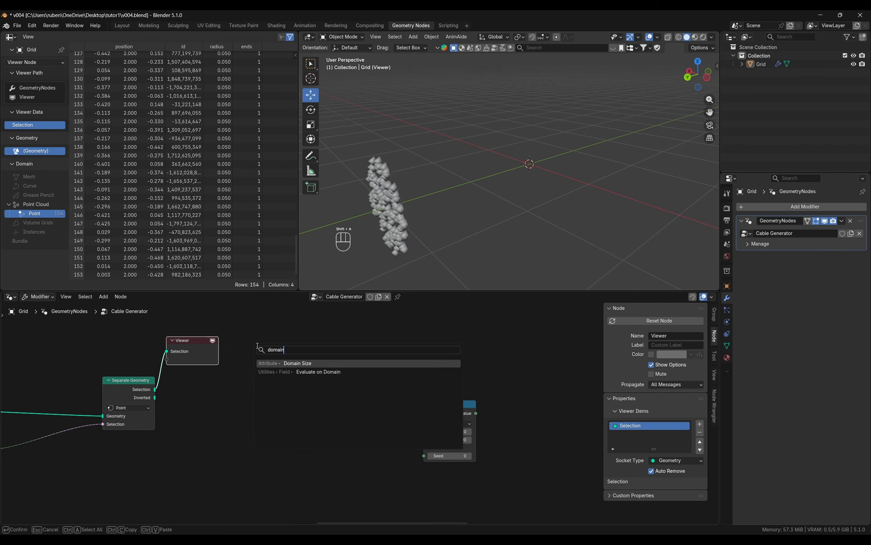
key("Return")
left_click(265, 372)
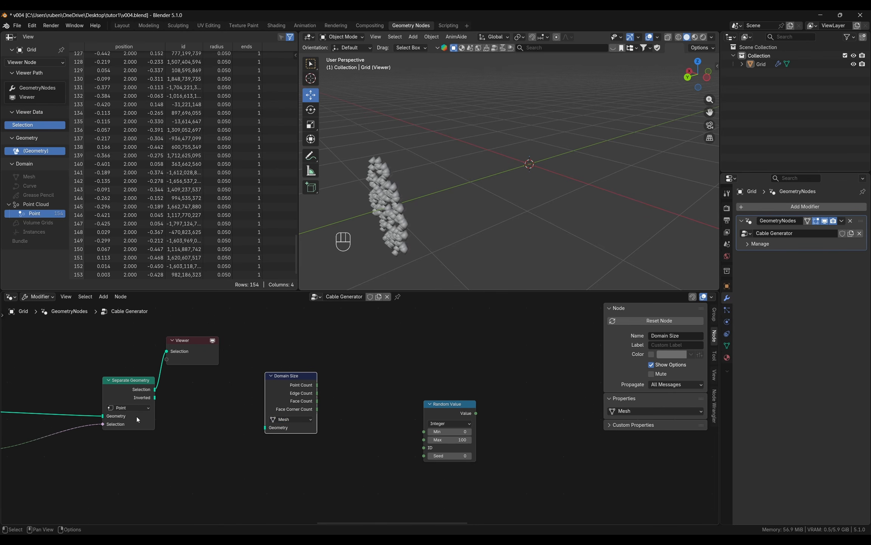
left_click(302, 420)
left_click(300, 444)
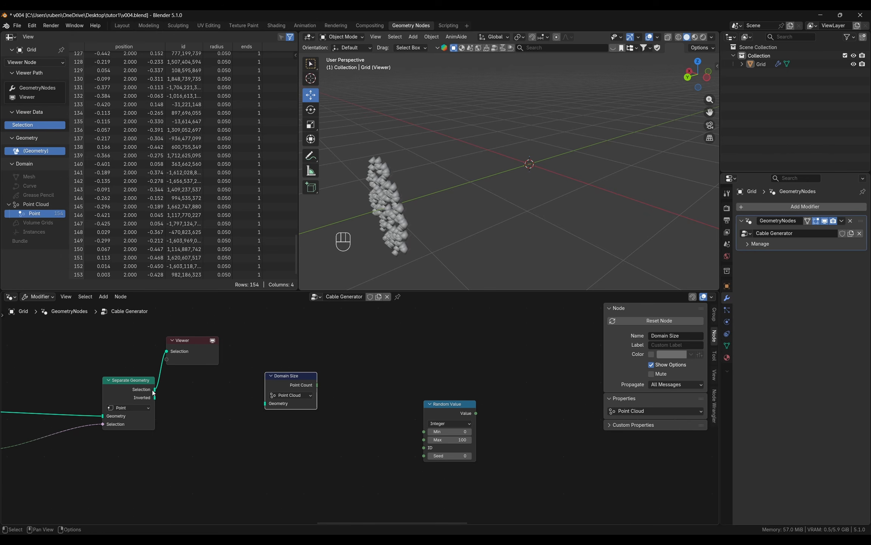
- Link Separate Geometry's Selection output to Domain Size's Geometry input, and Domain Size's Point Count to Random Value's Max input
left_click_drag(154, 390, 265, 403)
mouse_move(318, 387)
left_click_drag(318, 387, 419, 442)
left_click_drag(449, 403, 465, 385)
middle_click_drag(381, 409, 356, 437)
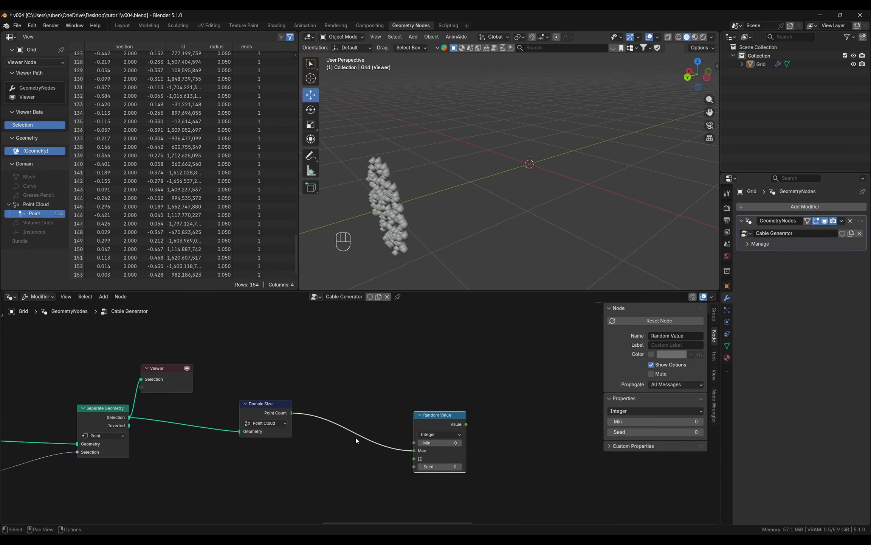
- Link the Repeat zone's Iteration output through a reroute to Random Value's ID and Seed inputs
left_click_drag(279, 412, 284, 440)
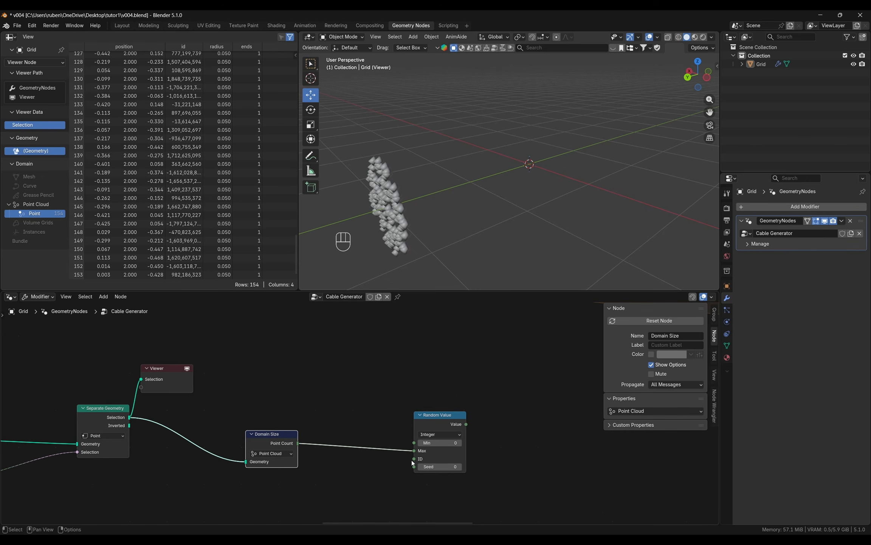
scroll(307, 468, "down", 2)
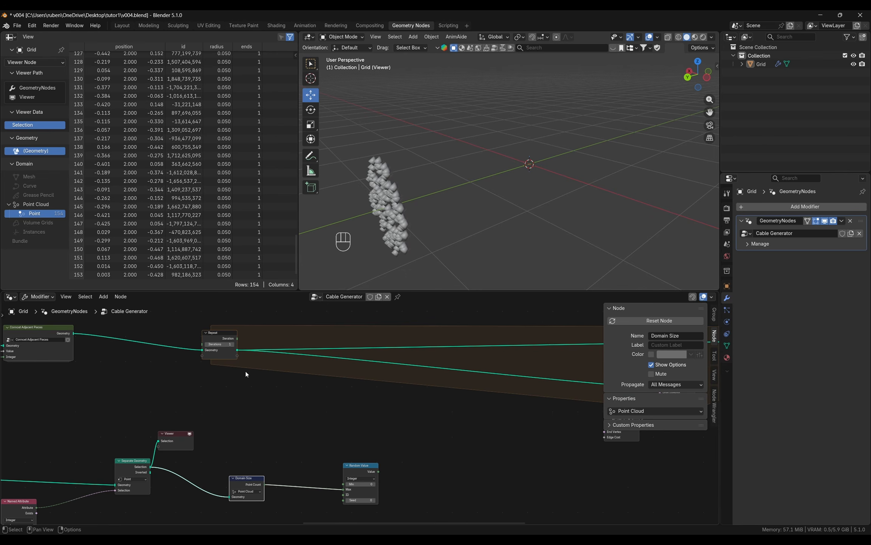
left_click_drag(237, 339, 343, 489)
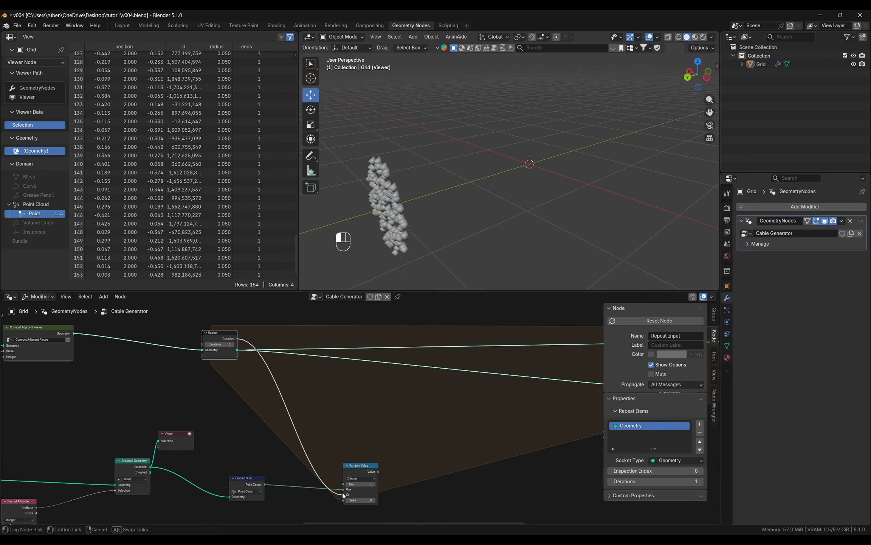
middle_click_drag(332, 472, 339, 420)
scroll(333, 414, "up", 1)
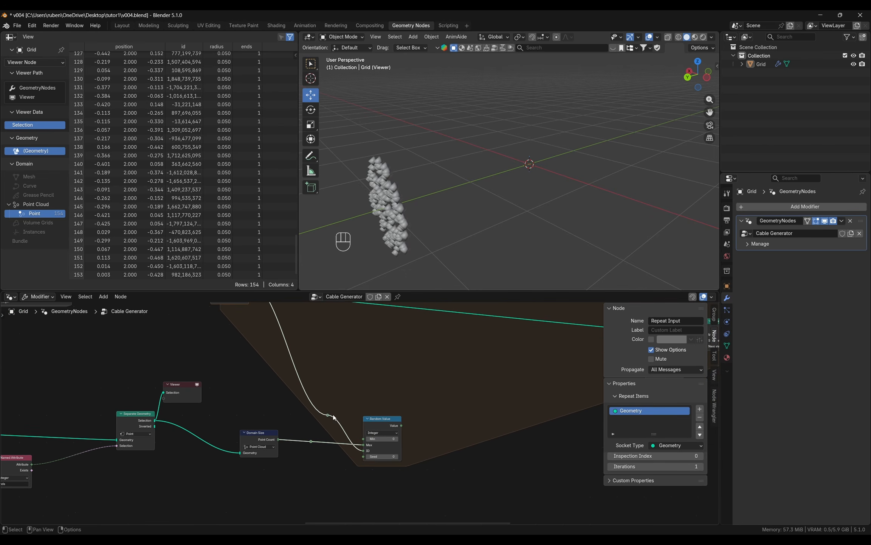
left_click_drag(328, 415, 361, 462)
key("g")
left_click(341, 434)
left_click_drag(385, 421, 425, 434)
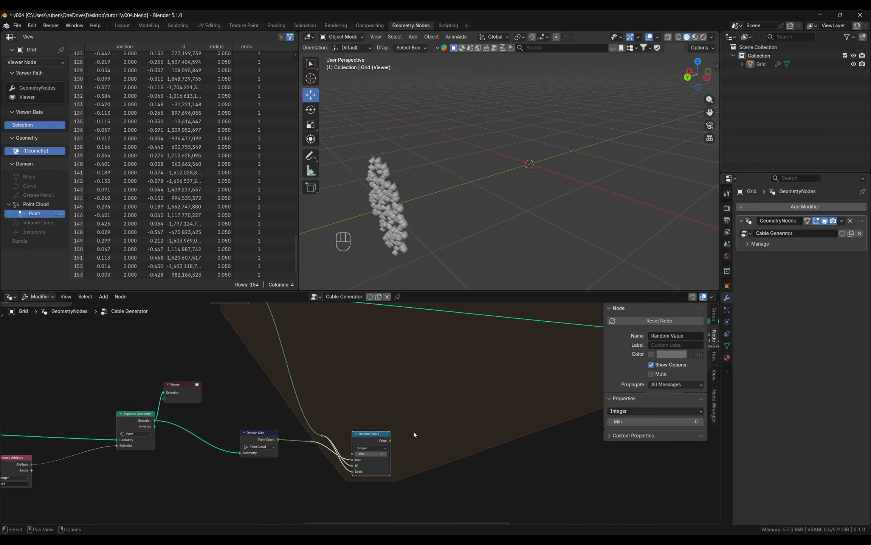
- Add a Sample Nearest node inside the Repeat zone, beyond the Random Value node
scroll(410, 429, "right", 2, "ctrl")
key("shift+a")
type("samp")
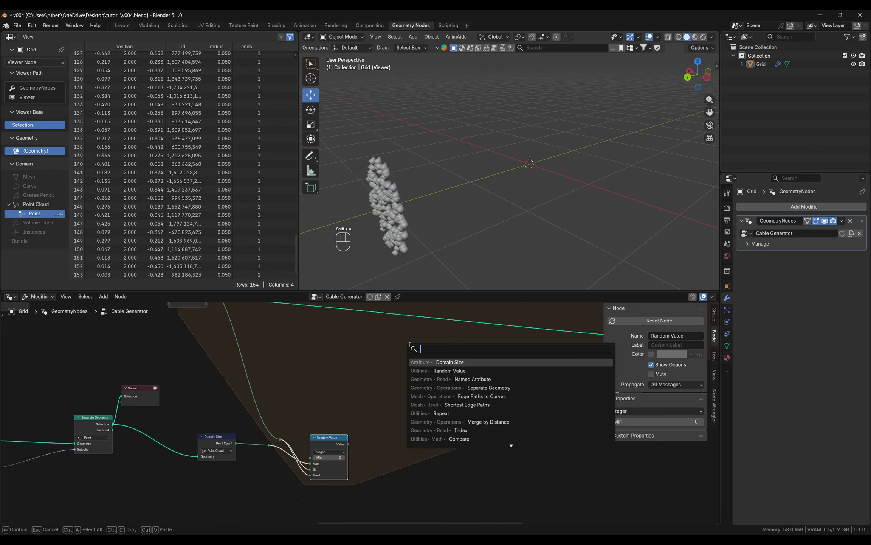
type("le near")
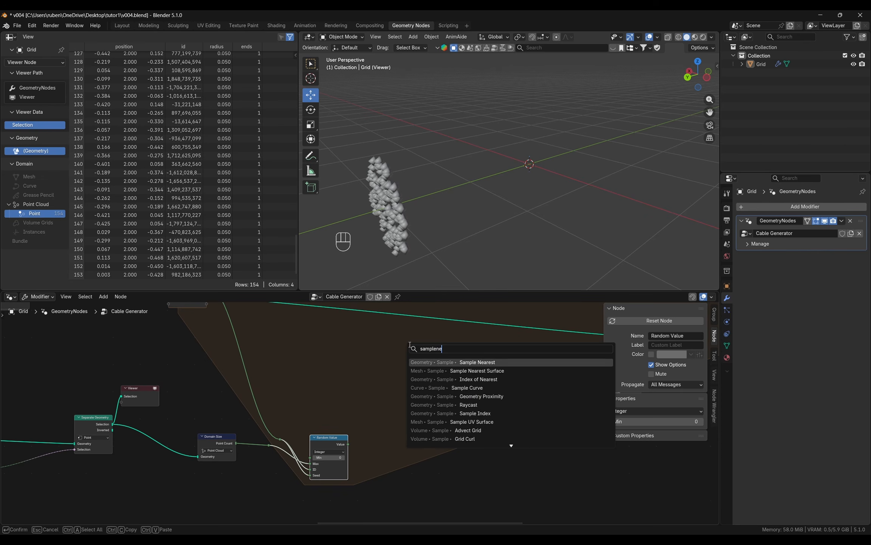
key("Return")
left_click(416, 405)
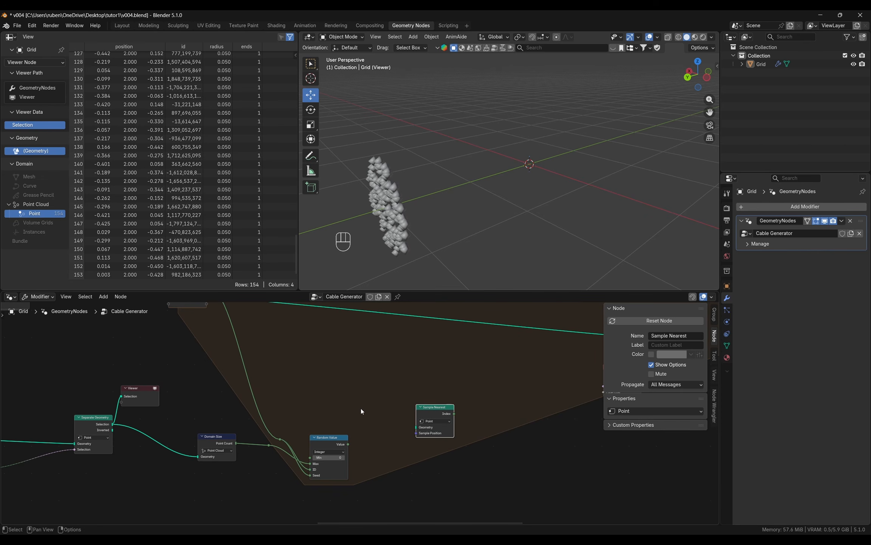
- Examine how the Realize Instances and Join Geometry nodes feed the adjacent-pieces group and the Repeat zone
middle_click_drag(360, 407, 382, 439)
middle_click_drag(215, 355, 279, 363)
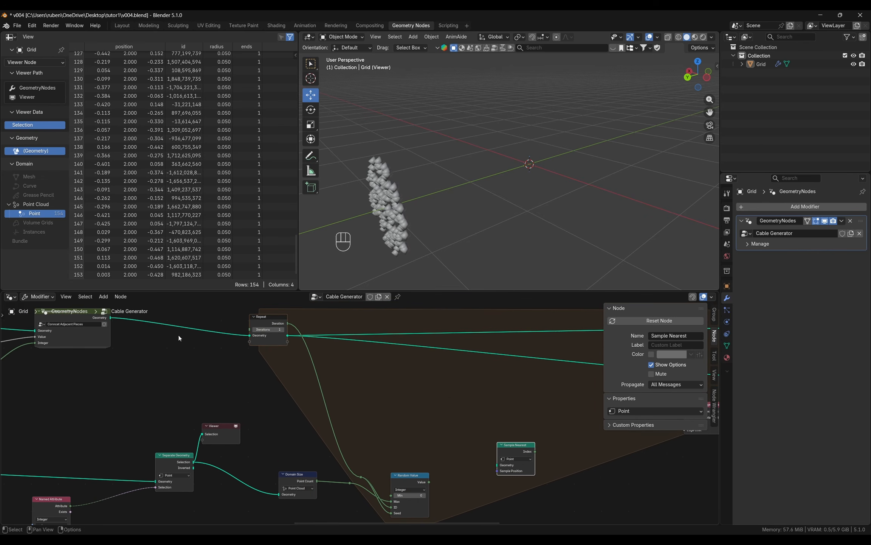
middle_click_drag(321, 426, 359, 315)
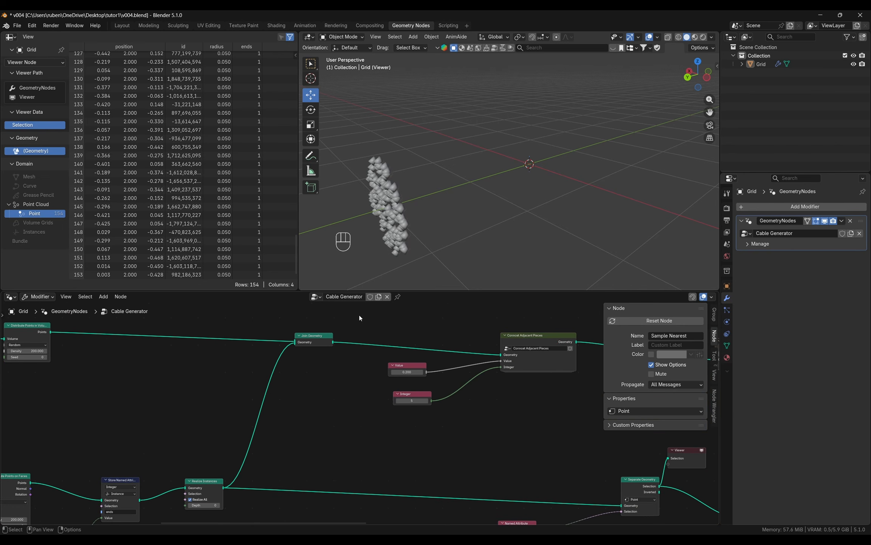
middle_click_drag(202, 492, 206, 461)
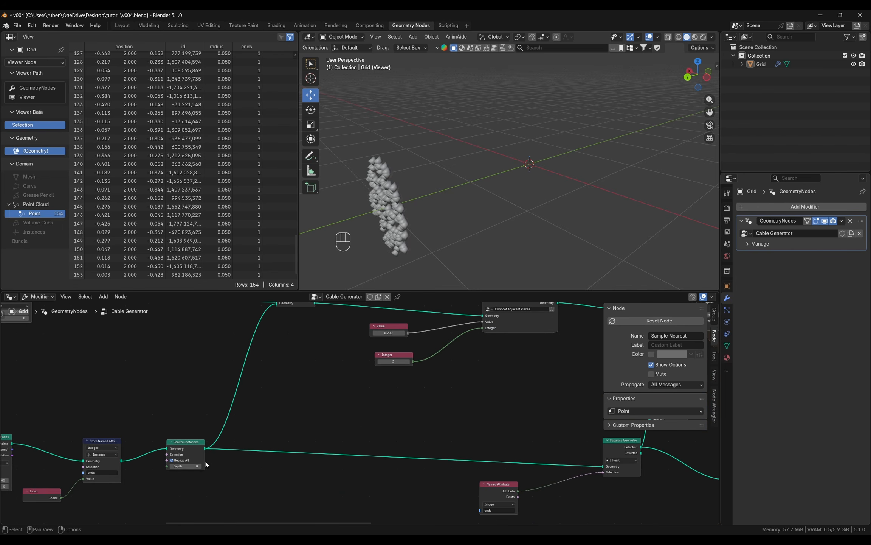
middle_click_drag(266, 403, 245, 450)
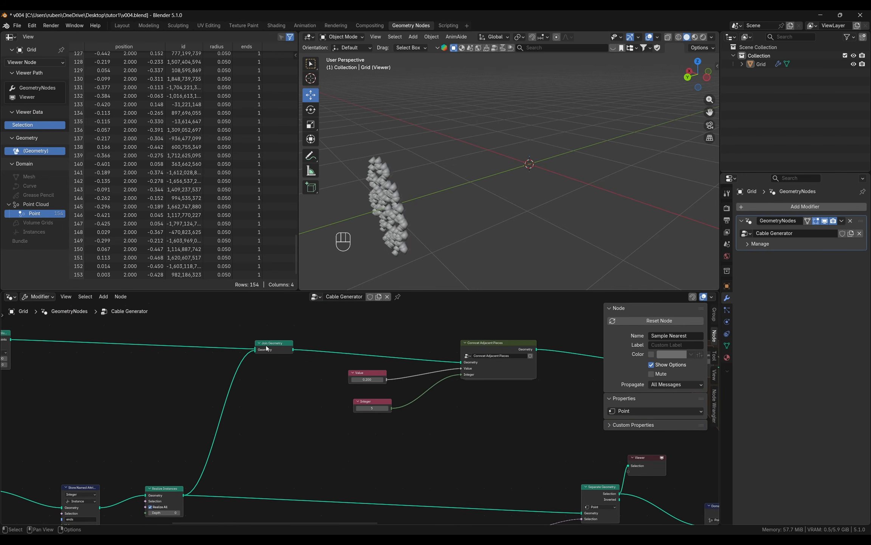
middle_click_drag(590, 382, 157, 323)
middle_click_drag(604, 436, 460, 413)
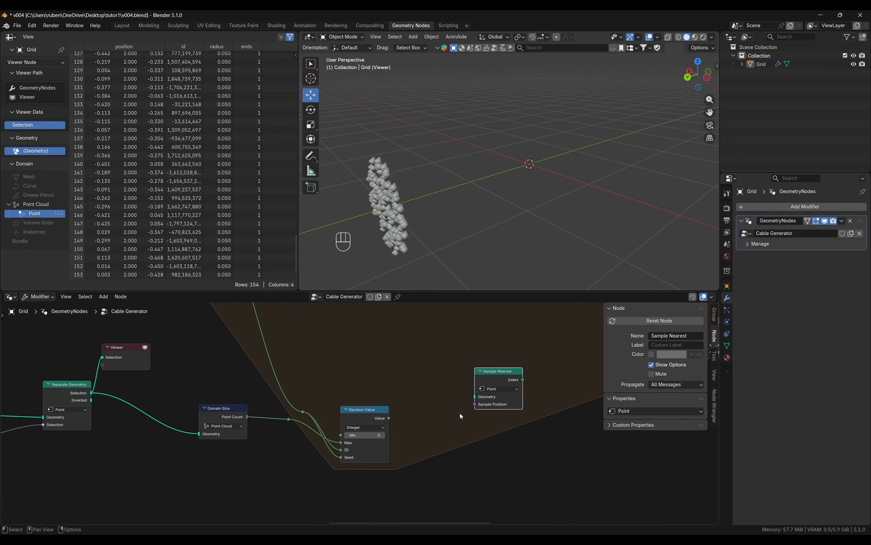
- Add a Sample Index node before Sample Nearest and link Random Value's Value output to its Index input
left_click_drag(476, 404, 441, 406)
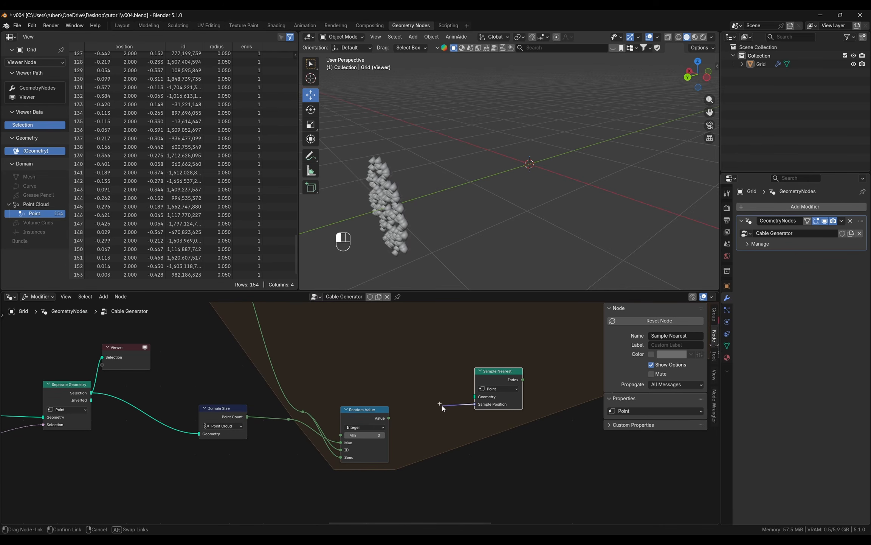
right_click(444, 405)
key("shift+a")
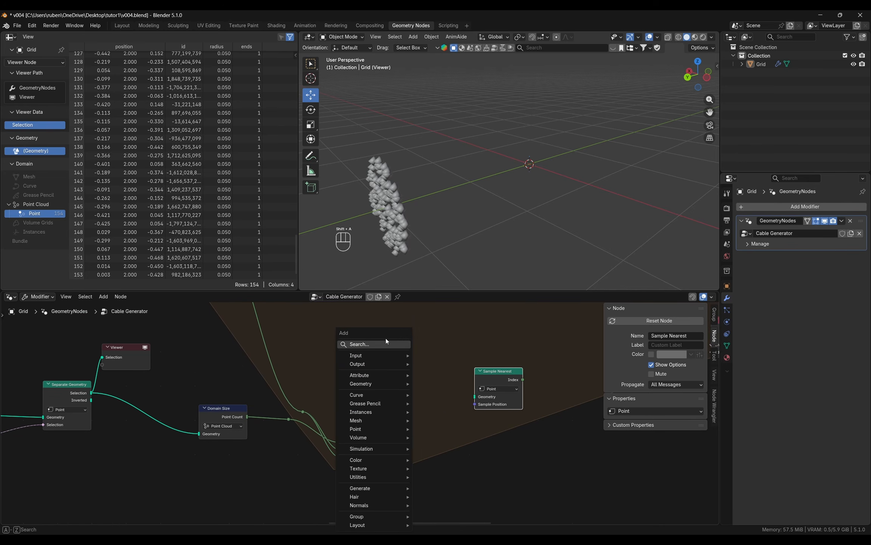
type("samp")
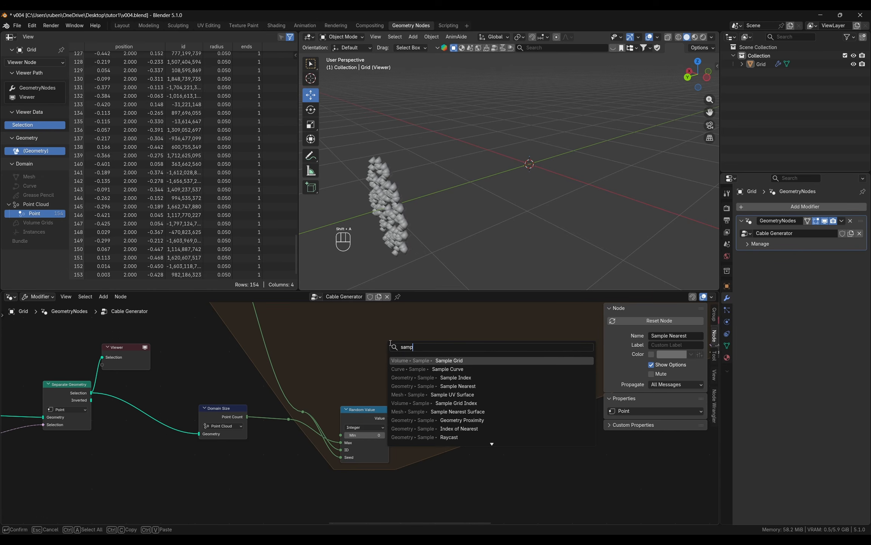
type("leoin")
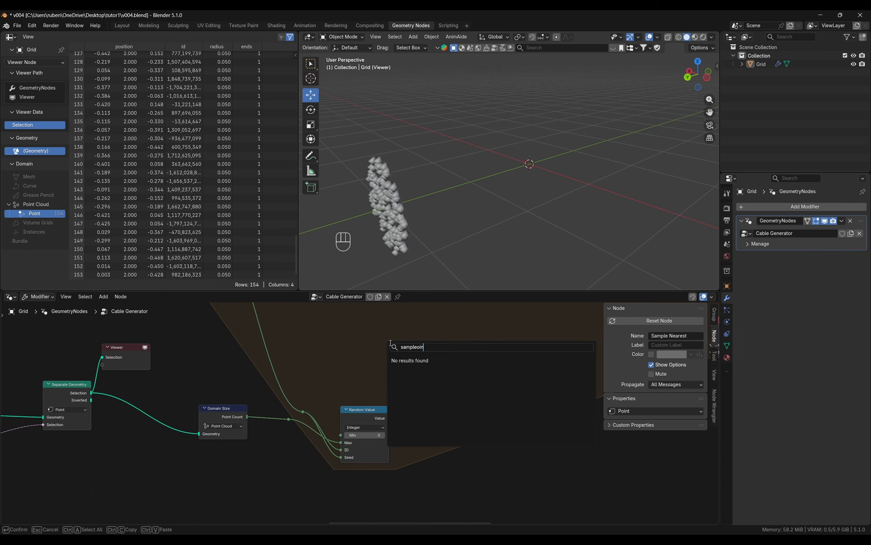
key("BackSpace")
key("BackSpace")
type("in")
key("Return")
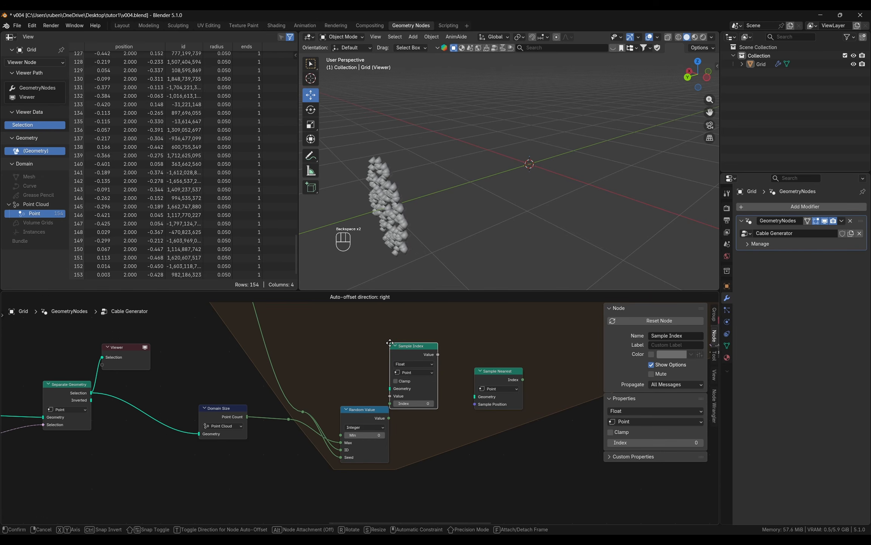
left_click(410, 367)
left_click_drag(370, 413, 411, 431)
middle_click_drag(449, 460, 440, 443)
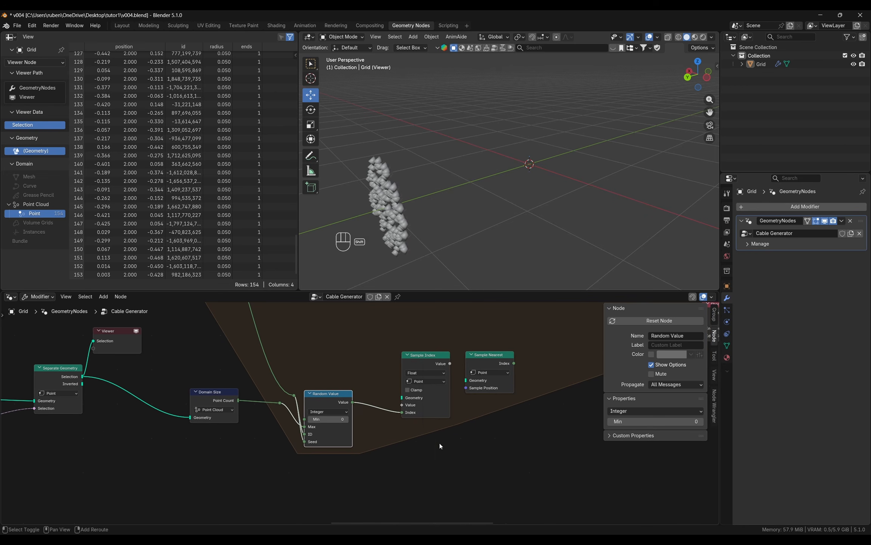
- Add a Position node below the Random Value node
key("shift+a")
type("pos")
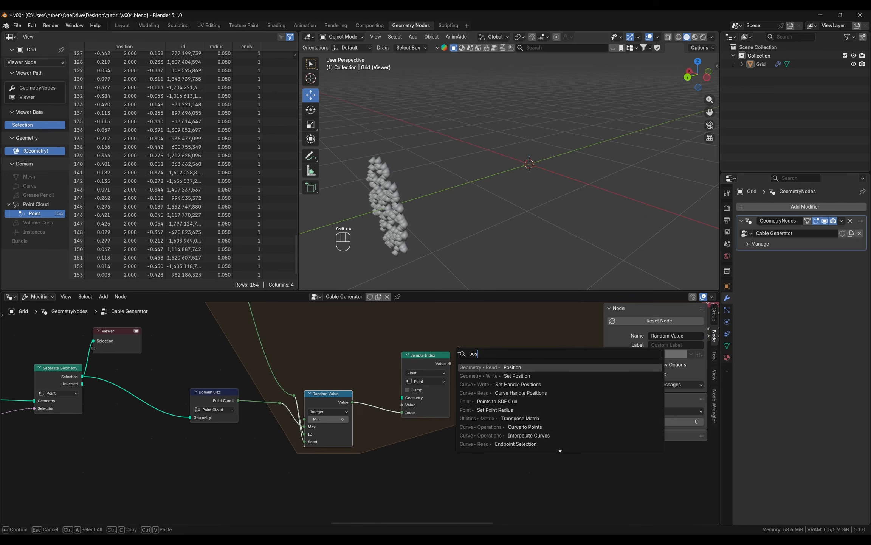
key("Return")
left_click(329, 467)
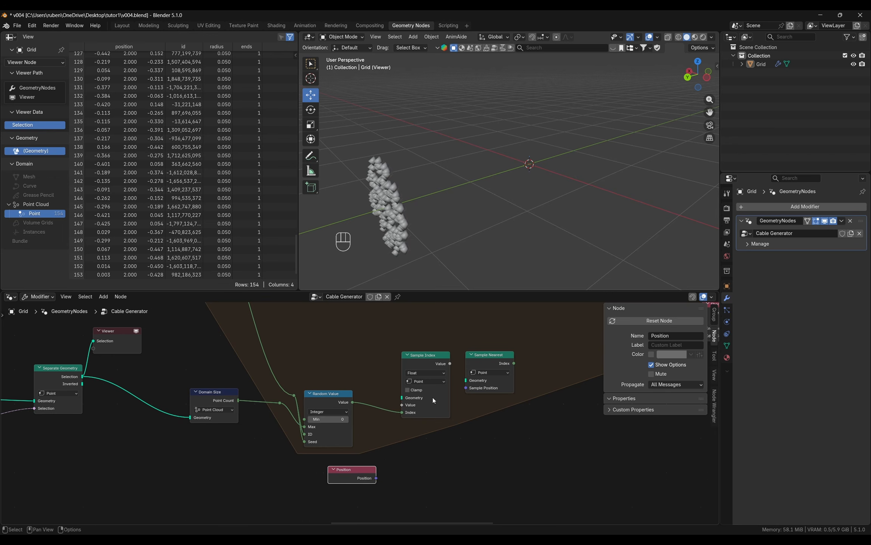
- Set Sample Index's data type to Vector and link the Position node to its Value input
left_click(420, 373)
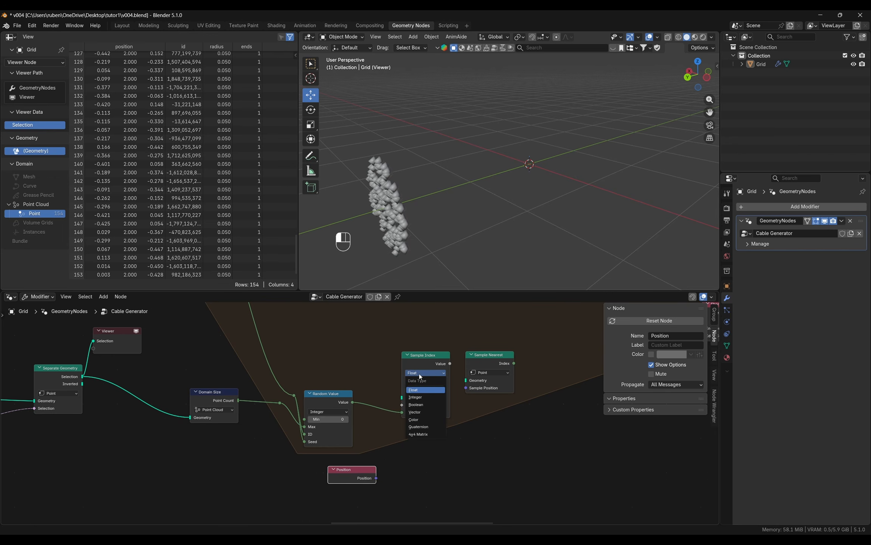
left_click(430, 414)
scroll(382, 478, "up", 1)
left_click_drag(376, 479, 405, 394)
middle_click_drag(352, 354, 368, 388)
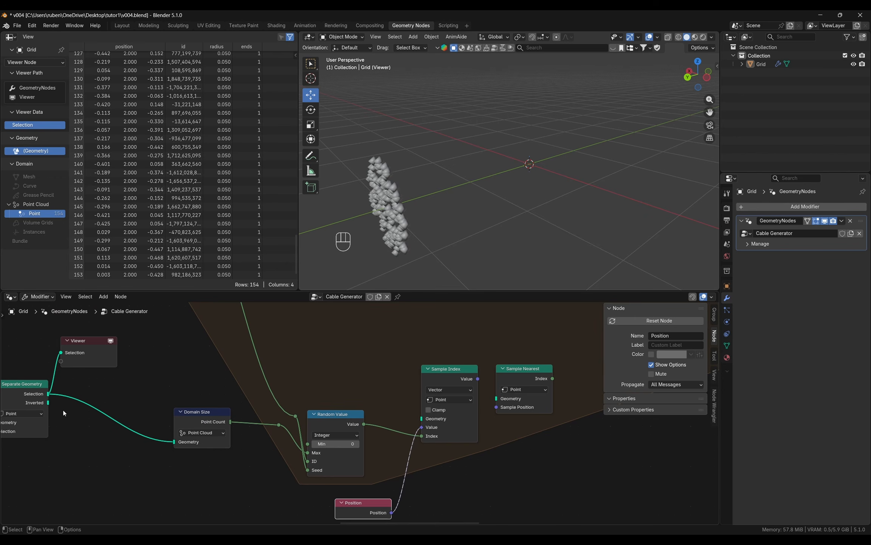
- Add a reroute on Separate Geometry's Selection link and connect it to Sample Index's Geometry input
right_click_drag(63, 410, 107, 433, "shift")
left_click_drag(115, 420, 418, 413)
- Move the Domain Size, Random Value and Position nodes and their reroutes clear of the Sample Index geometry link
left_click_drag(182, 380, 283, 446)
left_click_drag(217, 415, 208, 437)
left_click_drag(269, 447, 266, 449)
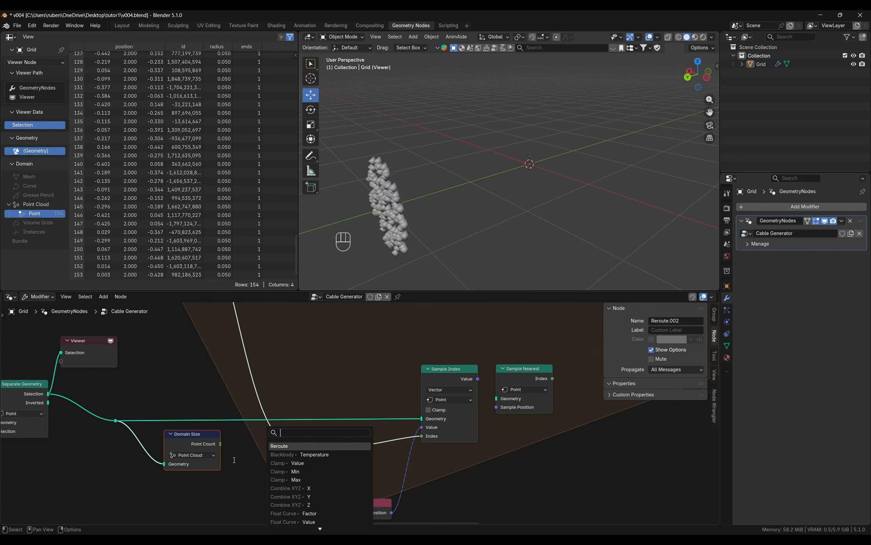
key("Escape")
key("ctrl+z")
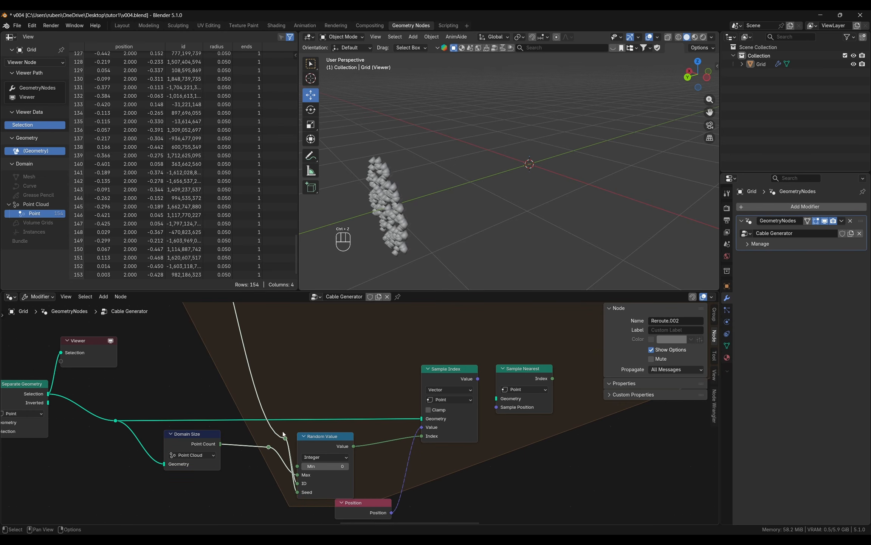
key("g")
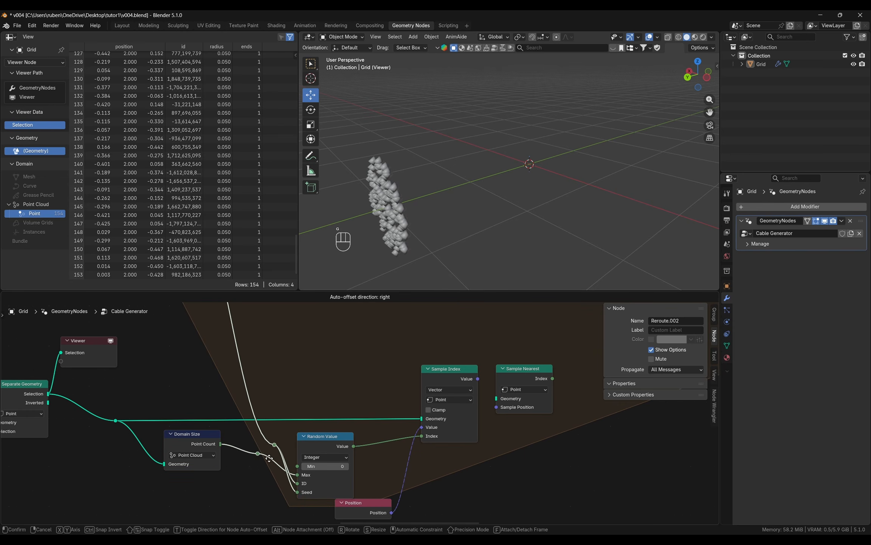
left_click(266, 459)
middle_click_drag(381, 492, 321, 471)
left_click_drag(301, 486, 271, 499)
middle_click_drag(407, 456, 337, 477)
- Link Sample Index's Value to Sample Nearest's Sample Position, and the Repeat zone's Geometry to Sample Nearest's Geometry input
left_click_drag(396, 366, 424, 337)
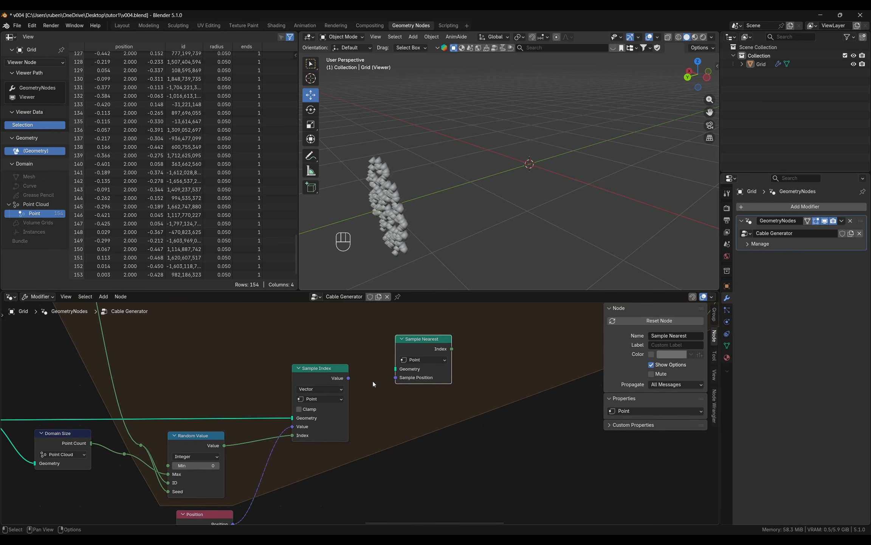
left_click_drag(349, 378, 400, 382)
middle_click_drag(316, 346, 330, 419)
scroll(330, 419, "down", 4)
middle_click_drag(208, 355, 208, 358)
left_click_drag(141, 320, 389, 436)
- Duplicate the Domain Size, Random Value, Position and Sample Index nodes with their reroutes below the originals
middle_click_drag(467, 467, 469, 364)
middle_click_drag(421, 389, 465, 393)
left_click_drag(417, 458, 160, 330)
scroll(171, 346, "down", 3)
middle_click_drag(125, 369, 314, 389)
scroll(308, 363, "up", 5)
scroll(314, 390, "down", 1)
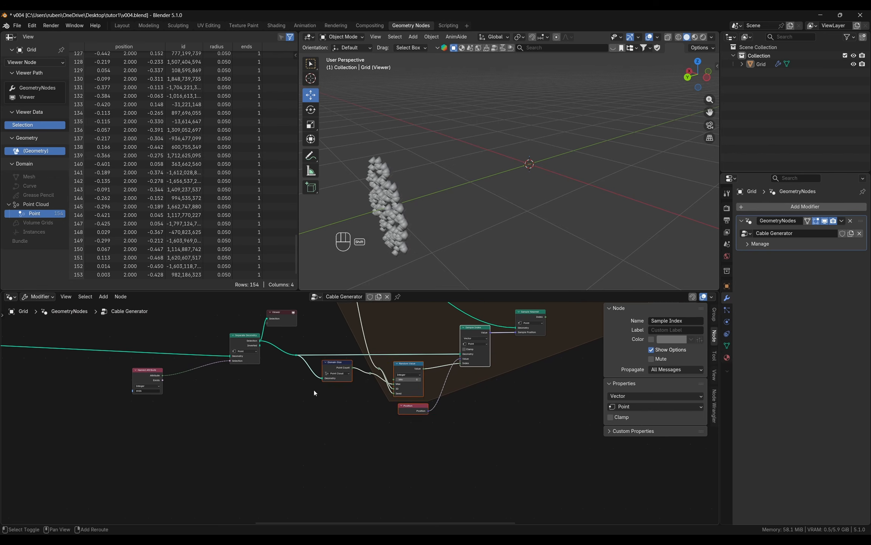
key("shift+d")
left_click(319, 480)
scroll(308, 396, "up", 1)
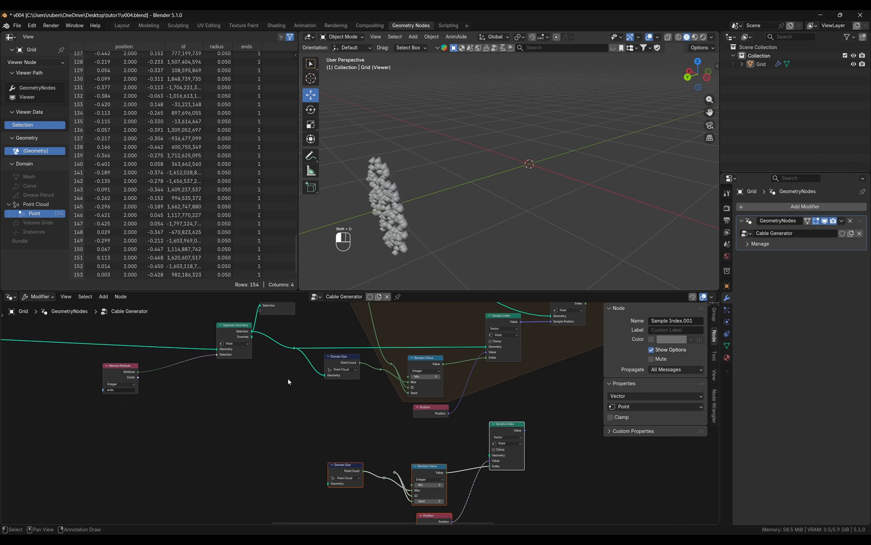
- Link Separate Geometry's Inverted output to the duplicated Domain Size, and the Iteration reroute to the duplicated Random Value's reroute
left_click_drag(252, 336, 329, 484)
left_click_drag(391, 363, 394, 467)
middle_click_drag(340, 462, 254, 410)
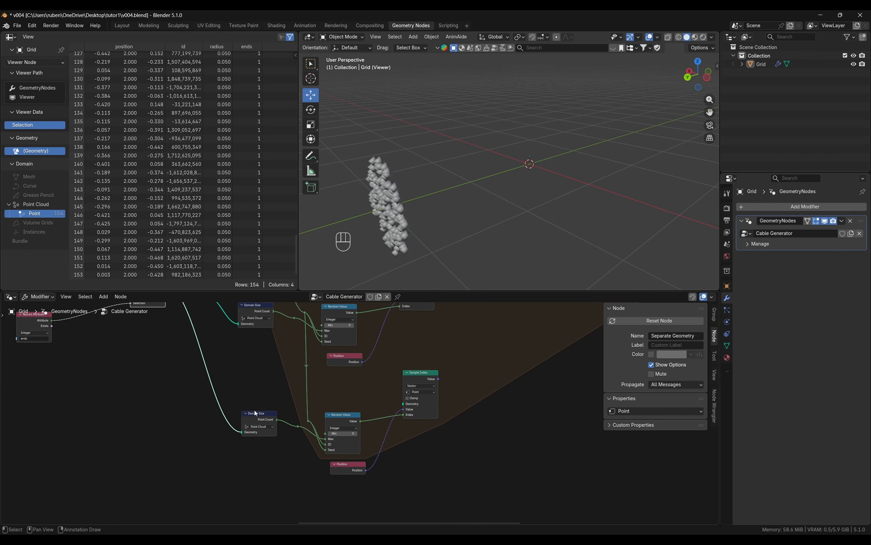
middle_click_drag(382, 426, 353, 485)
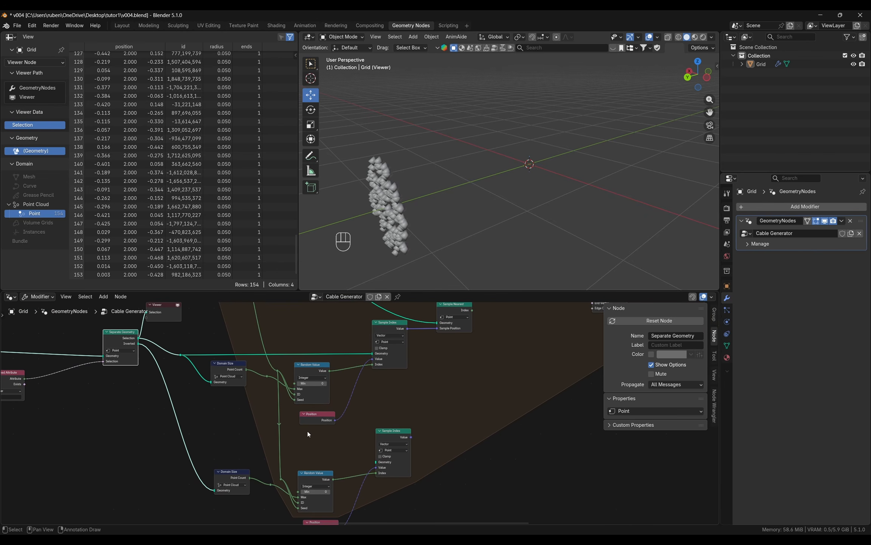
- Add a reroute on the Inverted link and connect it to the duplicated Sample Index's Geometry input
right_click_drag(207, 433, 170, 469, "shift")
left_click_drag(188, 452, 379, 462)
middle_click_drag(426, 423, 336, 451)
- Duplicate the Sample Nearest node below the original and move the original closer to Shortest Edge Paths
left_click(369, 337)
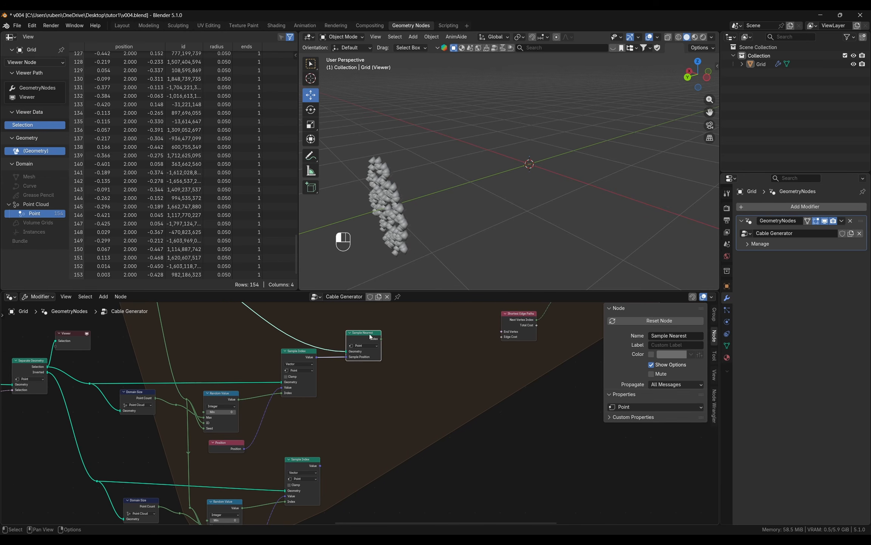
key("shift+d")
left_click(395, 402)
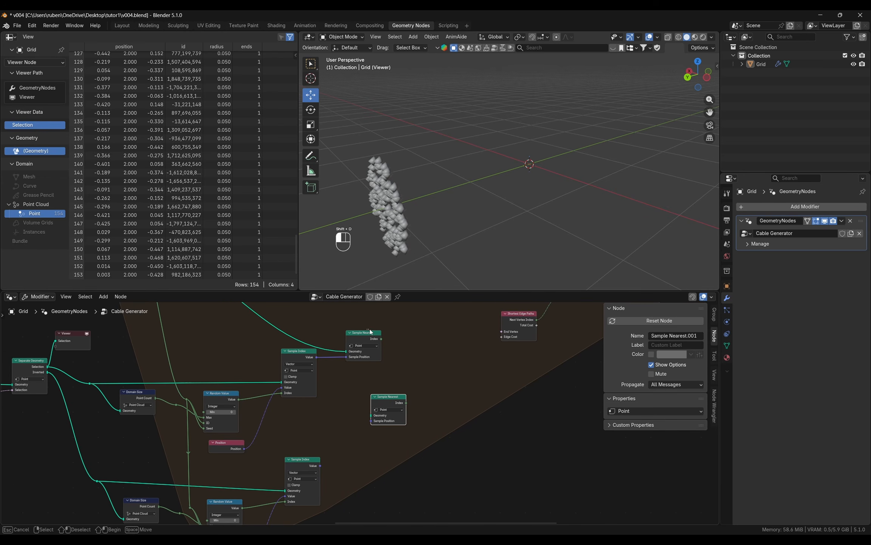
left_click_drag(367, 338, 412, 330)
- Connect the duplicated Sample Nearest's Geometry through a reroute on the original's link, and its Sample Position to the duplicated Sample Index's Value
right_click_drag(359, 331, 351, 354, "shift")
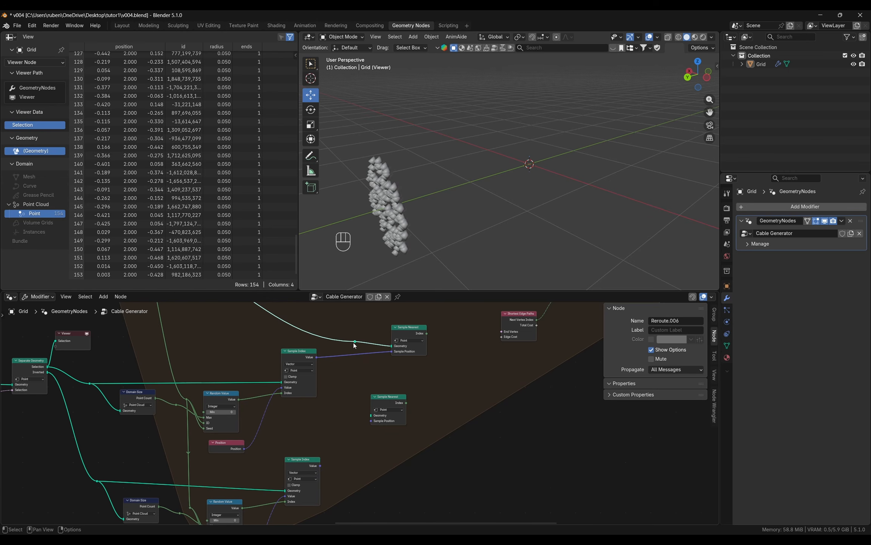
left_click_drag(354, 342, 370, 413)
left_click_drag(320, 466, 371, 420)
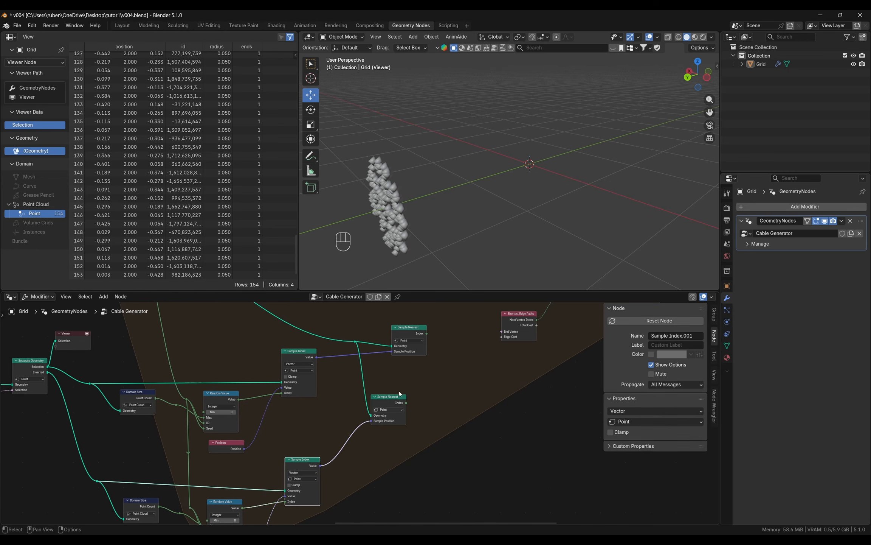
- Move the Shortest Edge Paths, Edge Paths to Curves and Repeat Output nodes farther away from the two Sample Nearest nodes
left_click(398, 401)
middle_click_drag(397, 401, 553, 430)
scroll(318, 469, "down", 2)
left_click_drag(534, 443, 294, 286)
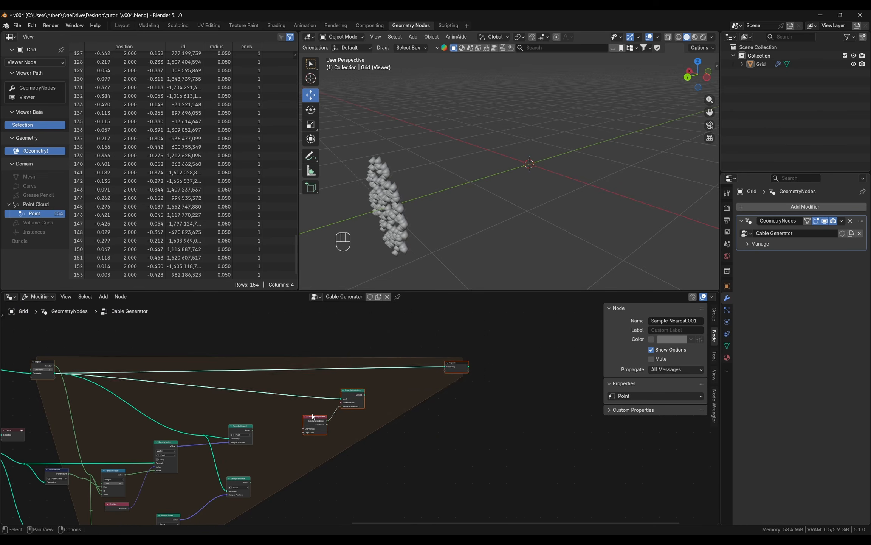
left_click_drag(432, 412, 431, 412)
scroll(446, 435, "up", 4)
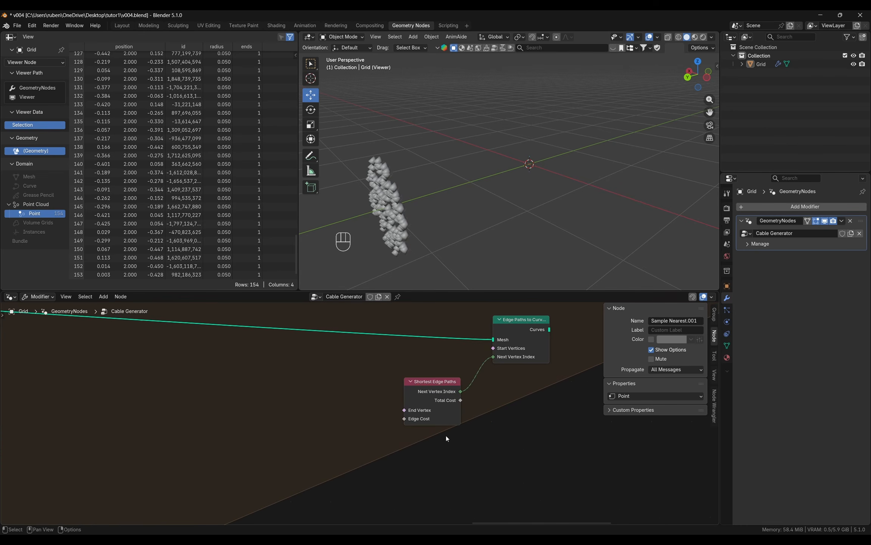
- Add a Compare node between the upper Sample Nearest and Shortest Edge Paths, and set its data type to Integer
scroll(404, 408, "up", 3)
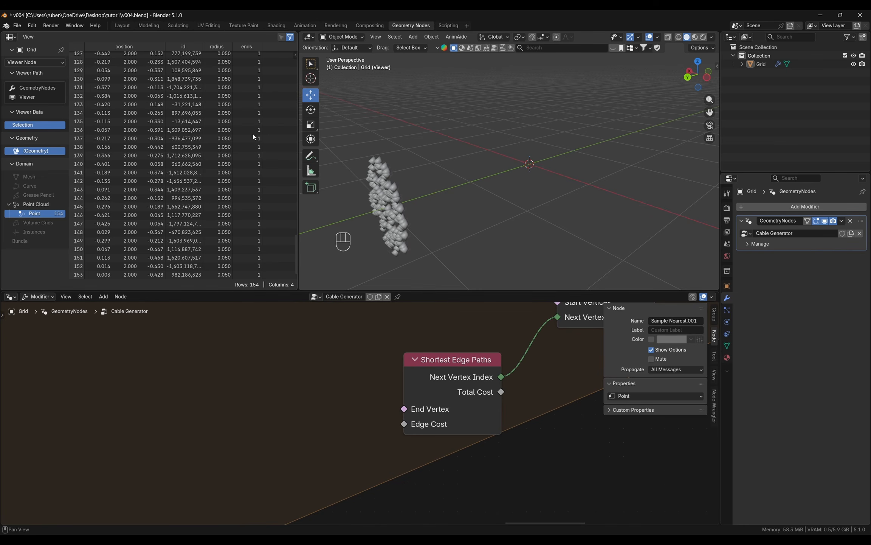
scroll(399, 397, "down", 5)
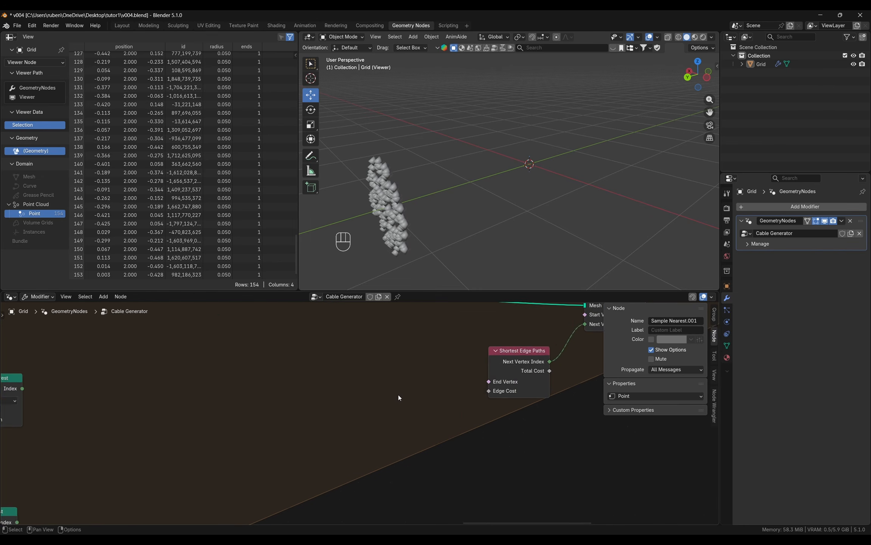
middle_click_drag(324, 396, 365, 394)
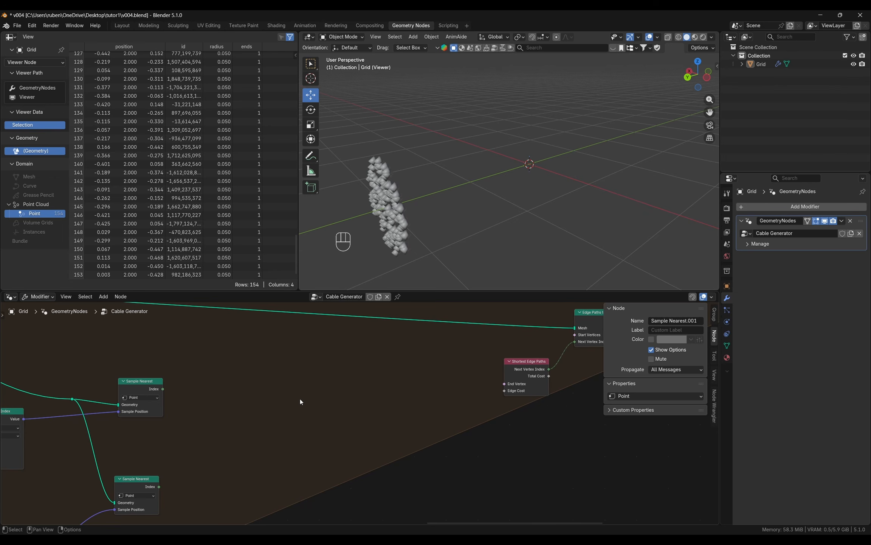
middle_click_drag(300, 399, 335, 416)
key("shift+a")
key("Escape")
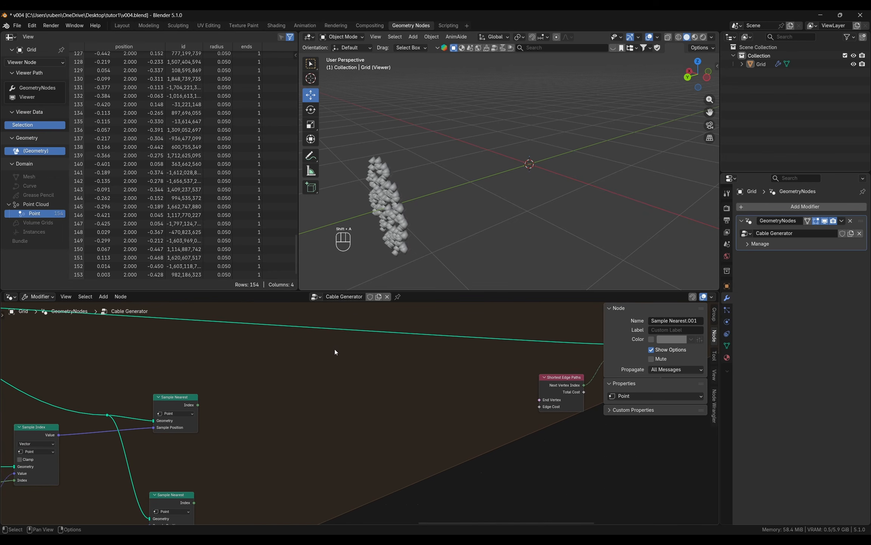
key("shift+a")
type("com")
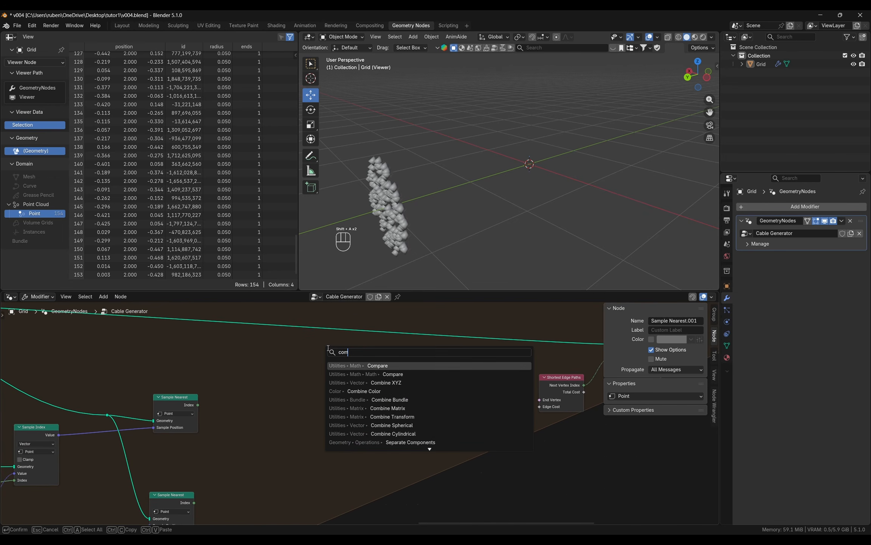
key("Return")
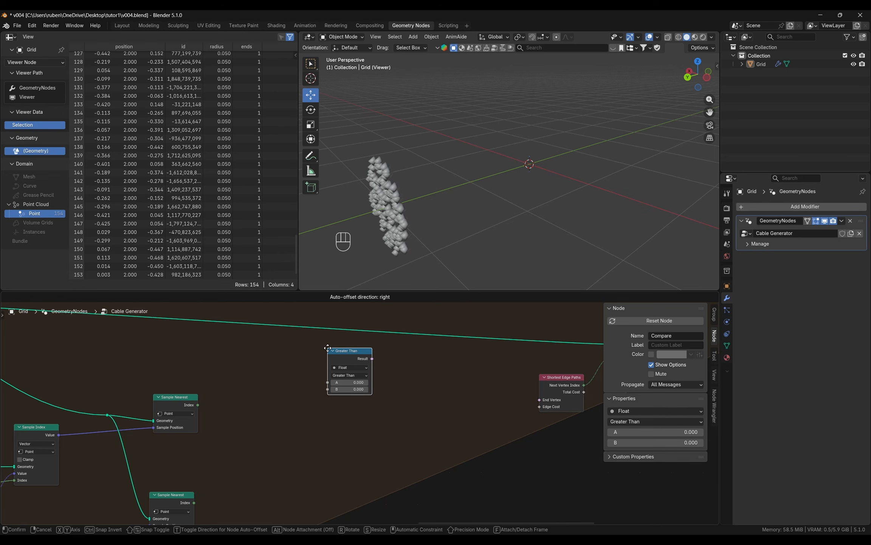
left_click(307, 365)
left_click(335, 383)
left_click(332, 405)
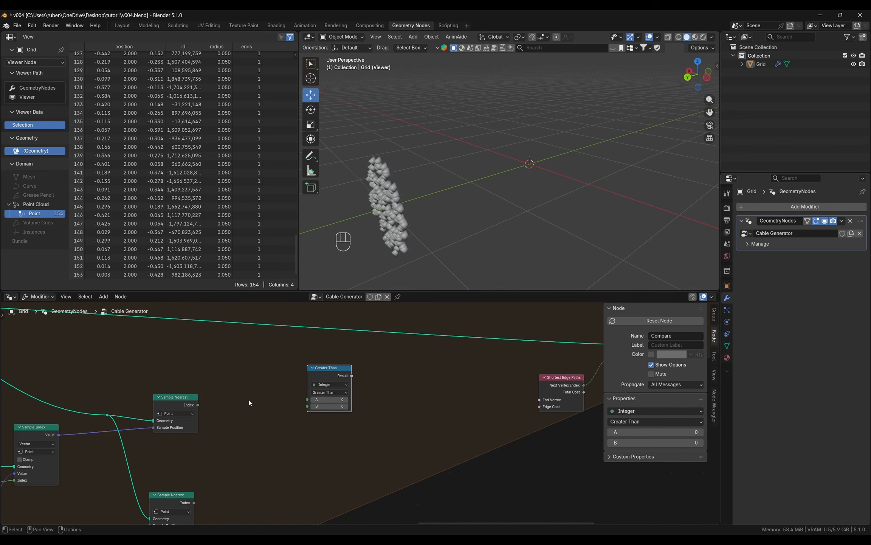
- Add an Index node above the upper Sample Nearest node
scroll(249, 403, "left", 2, "ctrl")
key("shift+a")
left_click(250, 342)
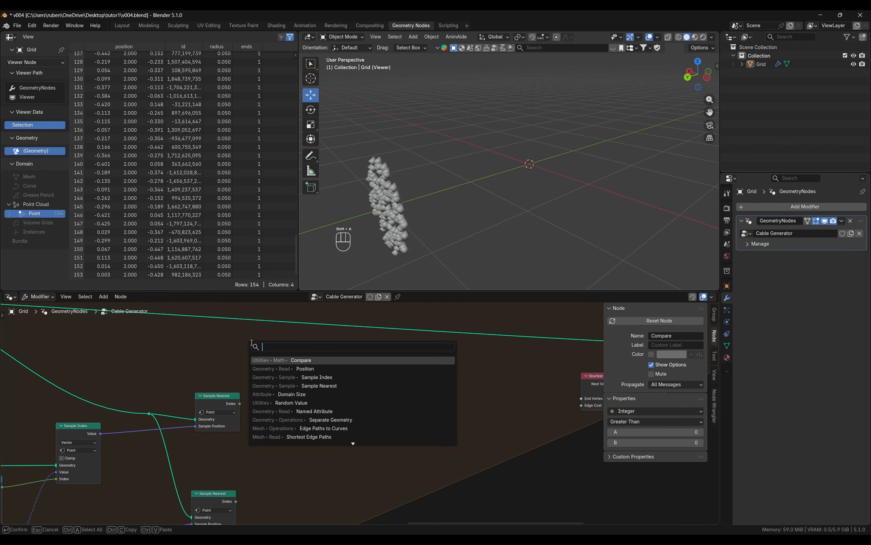
type("index")
key("Return")
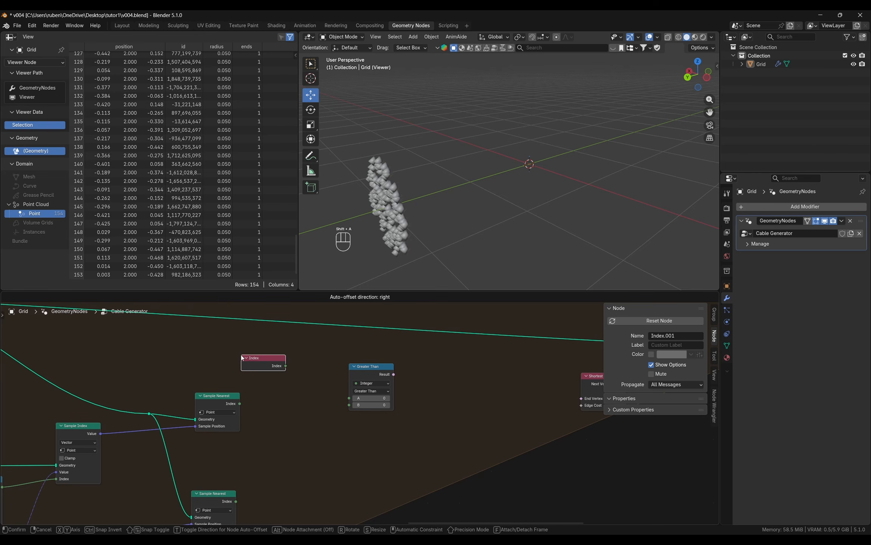
left_click(243, 357)
- Connect Index to the Compare node's A and Sample Nearest's Index to B, and set the comparison to Equal
left_click_drag(240, 404, 349, 405)
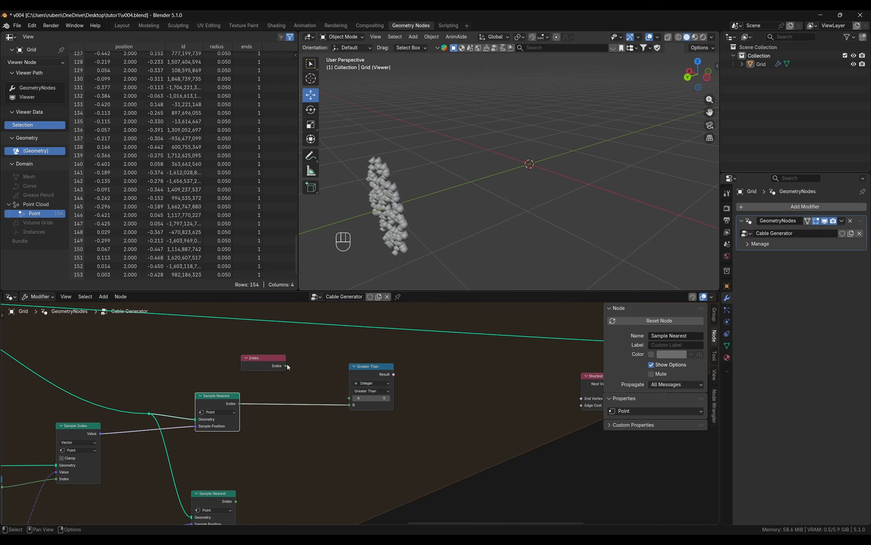
left_click_drag(286, 366, 350, 397)
middle_click_drag(457, 395, 443, 376)
left_click(364, 372)
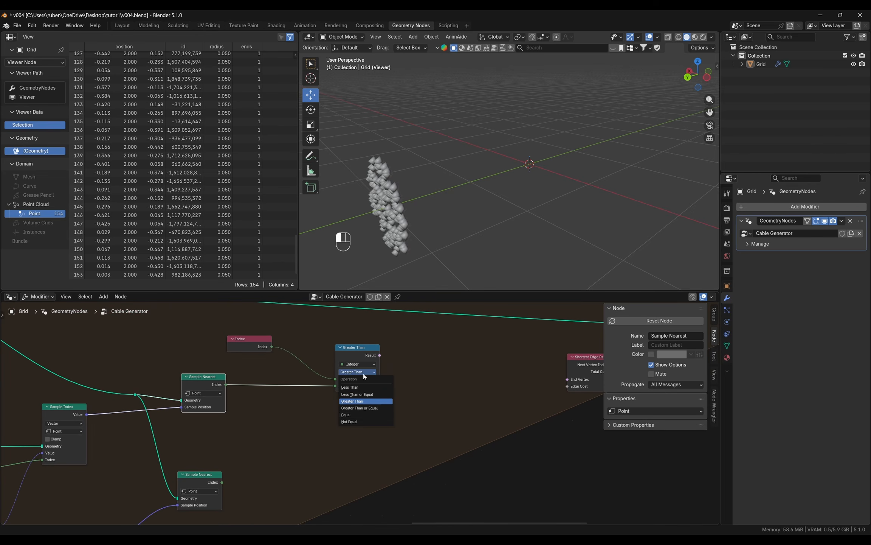
left_click(367, 418)
- Duplicate the Index and Equal nodes below the originals and link the lower Sample Nearest's Index to the copy's B
left_click_drag(268, 336, 337, 433)
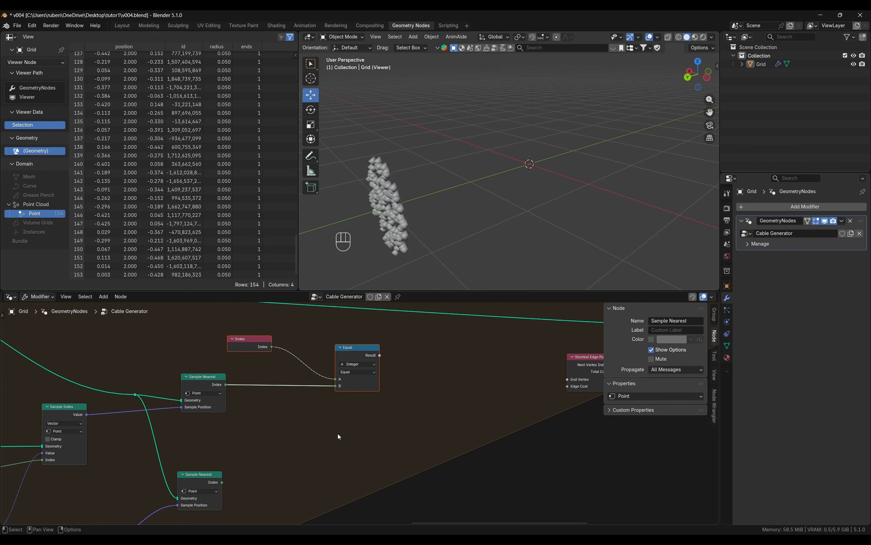
middle_click_drag(338, 434, 346, 411)
key("shift+d")
left_click(369, 508)
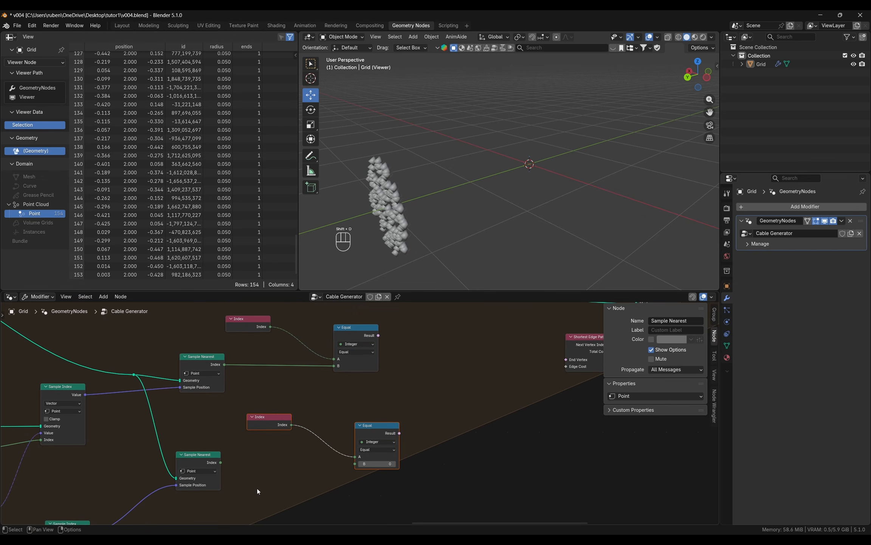
left_click_drag(221, 462, 357, 464)
- Link the upper Equal's Result to Start Vertices and the lower one's to End Vertex, and save incrementally as v005
middle_click_drag(462, 406, 322, 495)
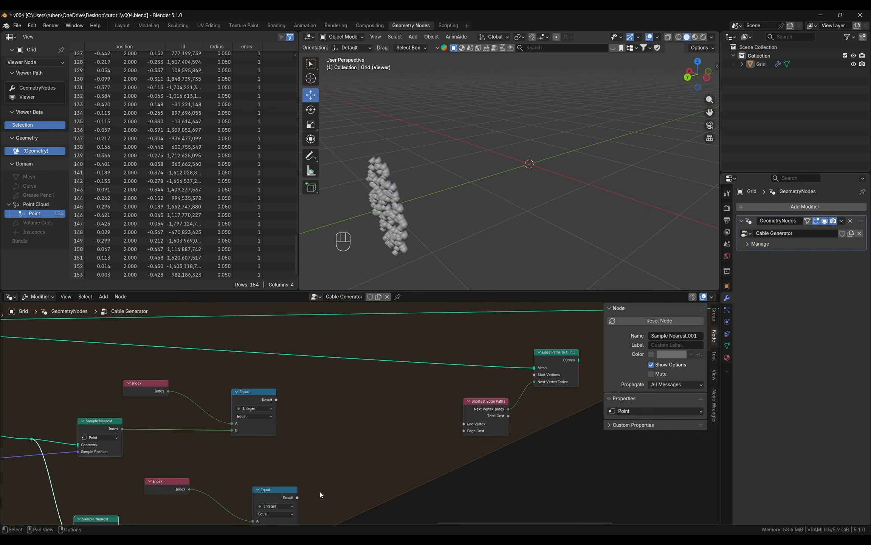
left_click_drag(277, 399, 533, 374)
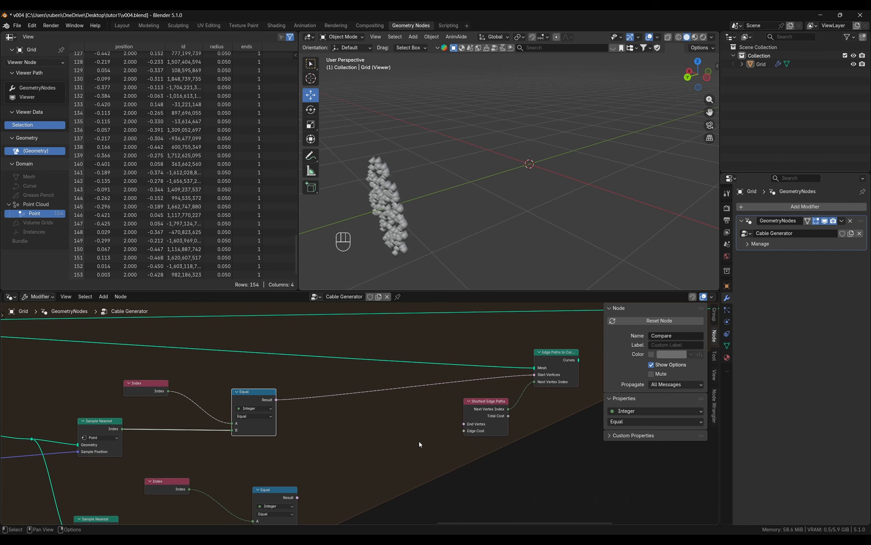
scroll(382, 450, "up", 1)
left_click_drag(273, 492, 444, 413)
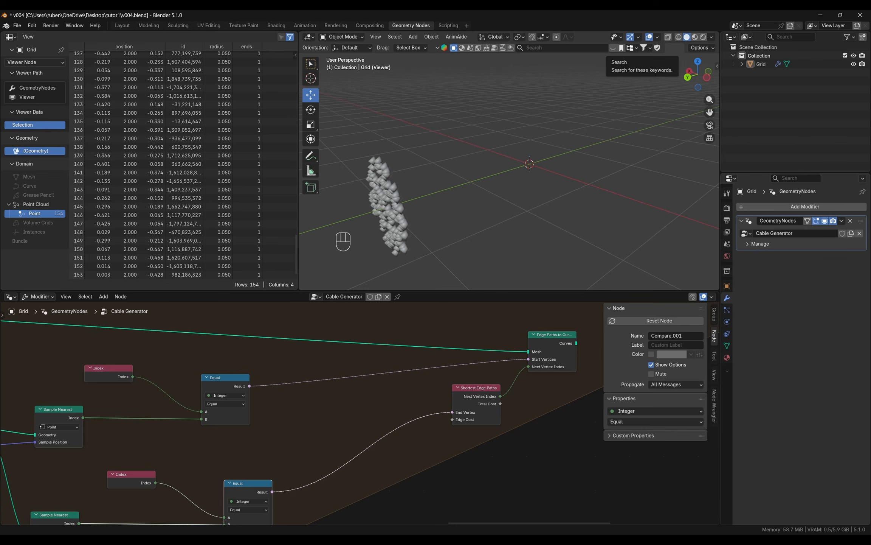
key("ctrl+alt+s")
- Connect the Curves output of Edge Paths to Curves to the Repeat Output as a new Curves item
scroll(280, 437, "down", 1)
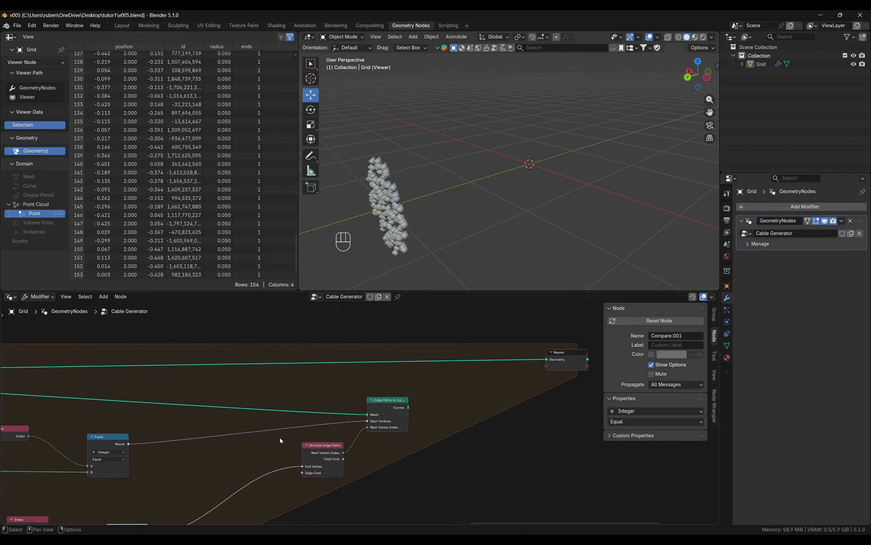
scroll(431, 417, "right", 5)
left_click_drag(370, 413, 506, 374)
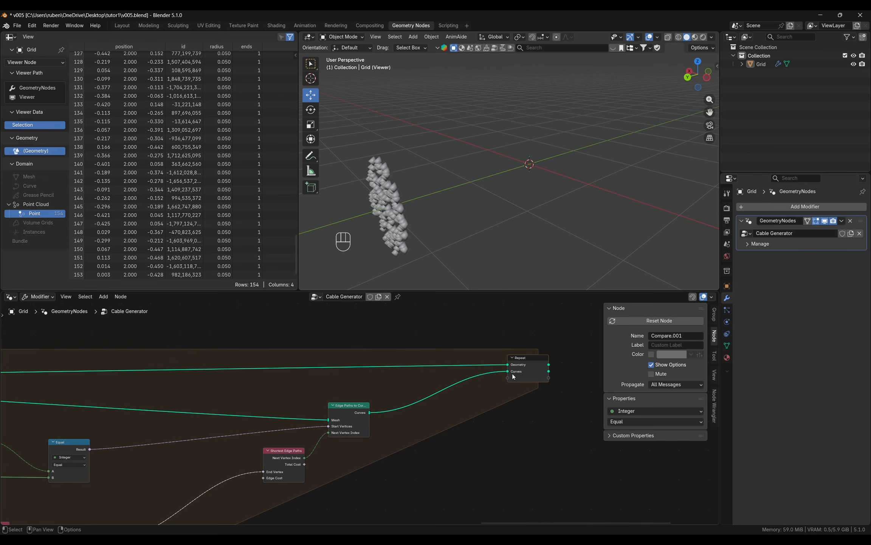
left_click(513, 374)
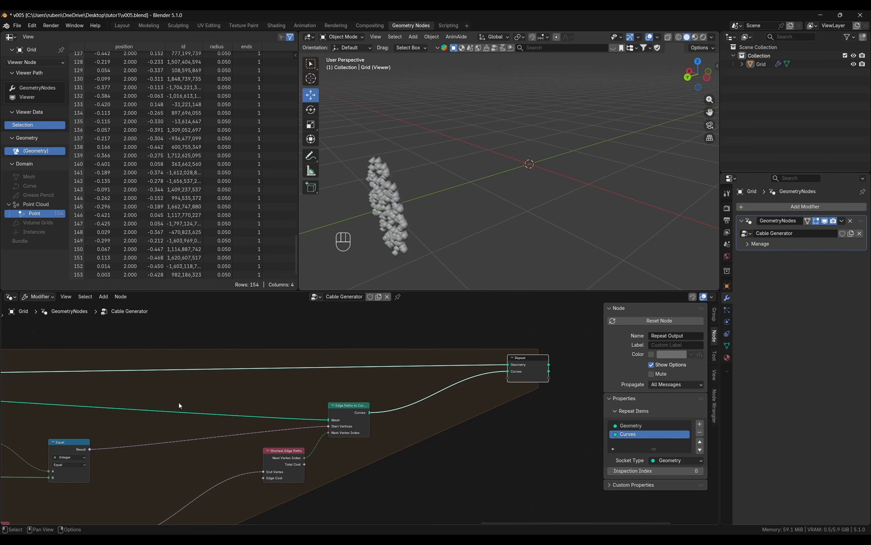
- Add a shared reroute on the Repeat Input's outgoing Geometry links and move it slightly lower
middle_click_drag(179, 403, 372, 384)
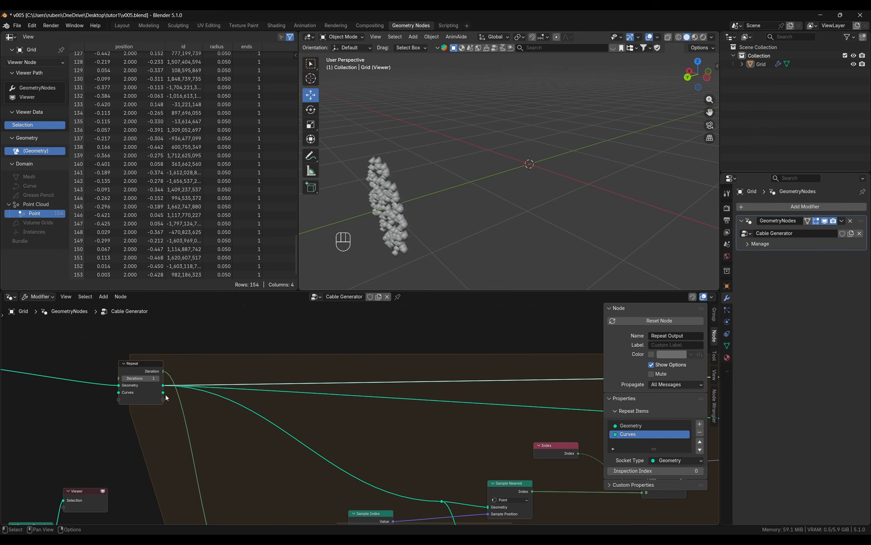
middle_click_drag(396, 454, 278, 445)
scroll(278, 444, "down", 3)
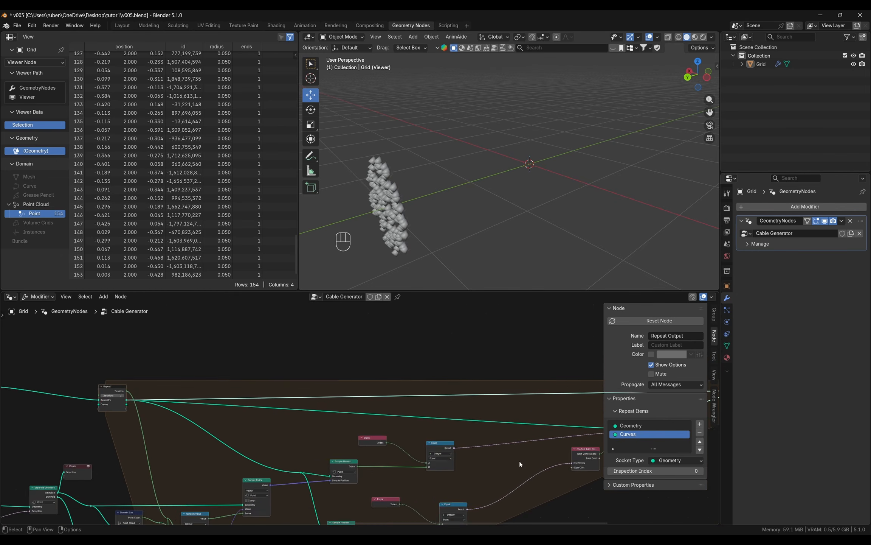
middle_click_drag(520, 464, 407, 451)
middle_click_drag(124, 417, 175, 423)
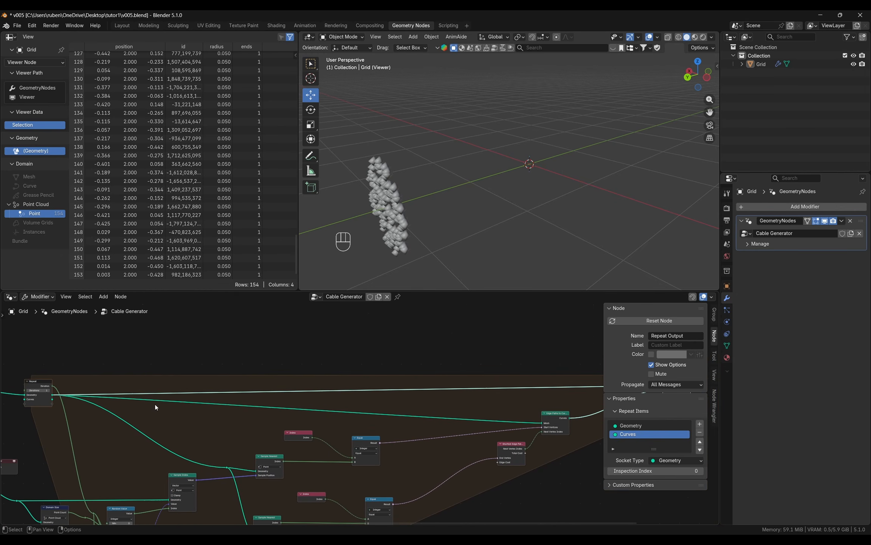
right_click_drag(155, 386, 141, 448, "shift")
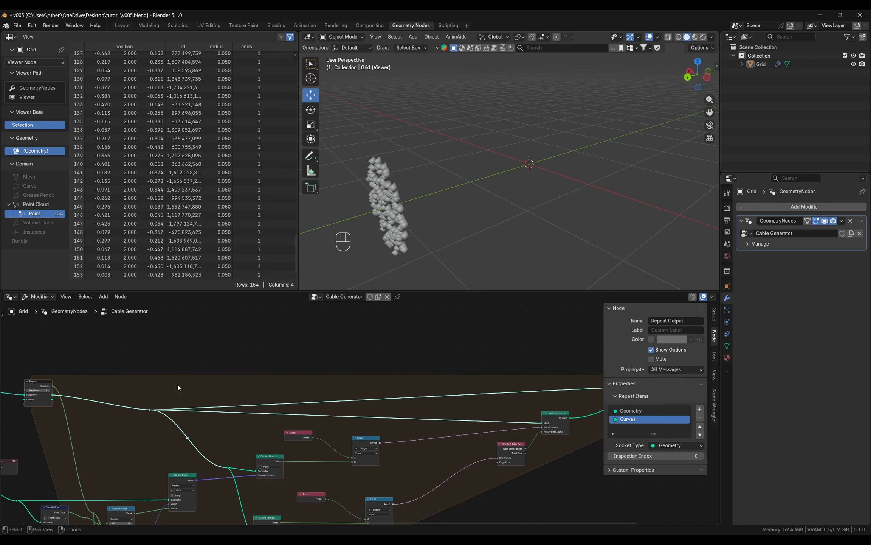
left_click(141, 425)
left_click_drag(162, 396, 140, 437)
key("g")
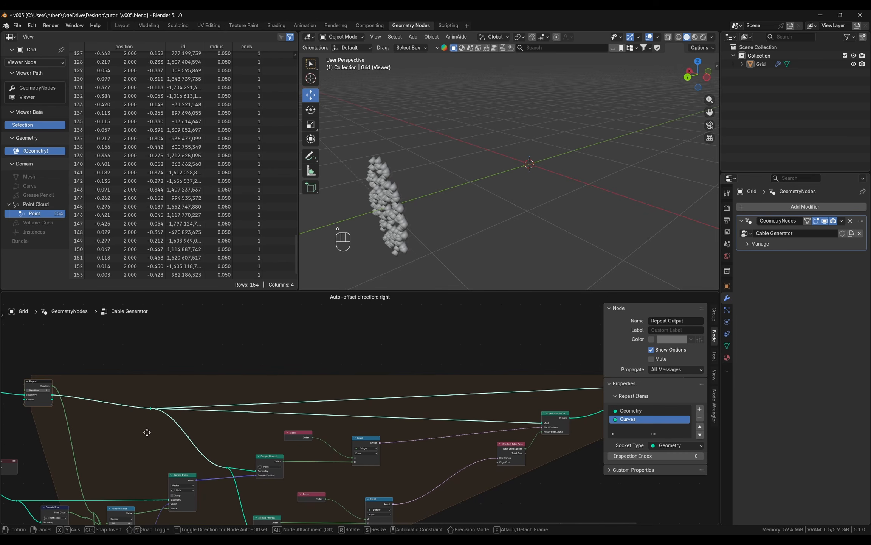
left_click(151, 424)
- Preview the Repeat Output's Curves with a Viewer node and place the Viewer farther from the Repeat zone
middle_click_drag(317, 419, 617, 409)
scroll(261, 388, "up", 5)
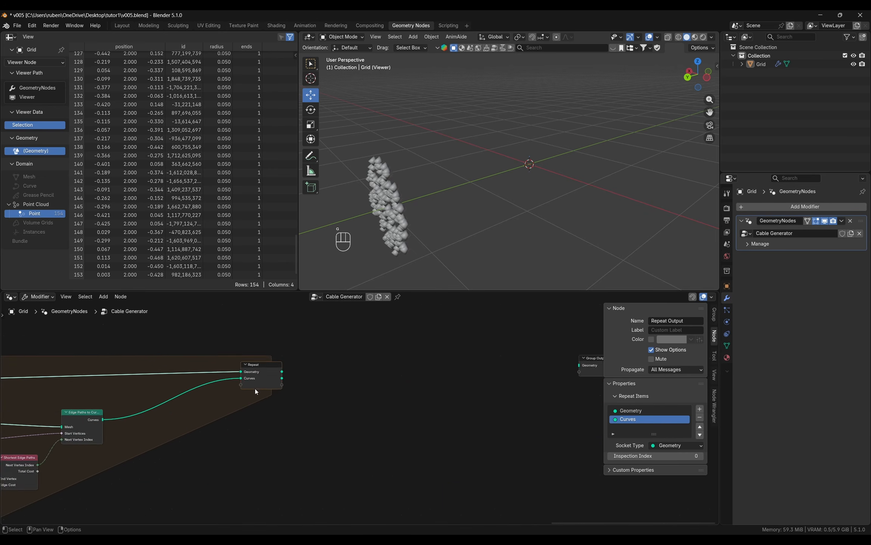
scroll(321, 403, "down", 4)
scroll(293, 382, "up", 3)
left_click(281, 379, "ctrl+shift")
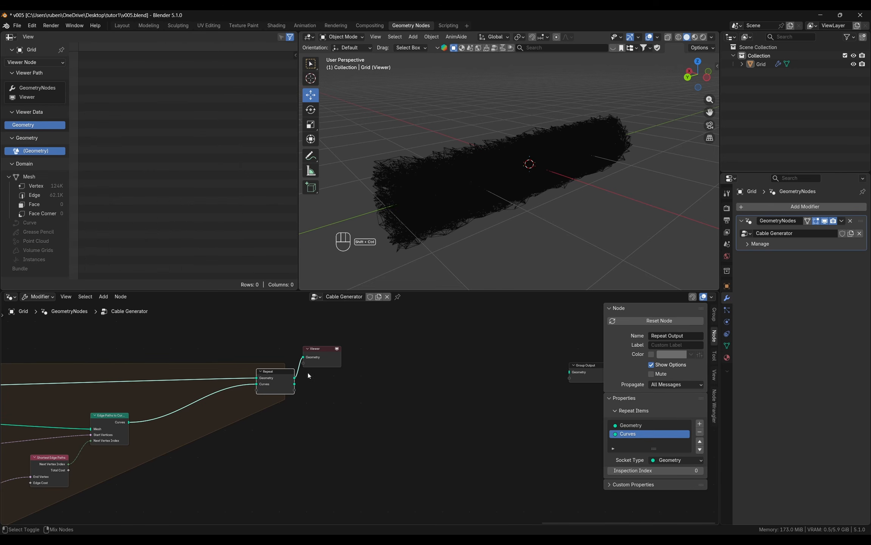
left_click_drag(322, 358, 447, 381)
- Examine the Conncet Adjacent Pieces group and its Geometry link into the Repeat zone
middle_click_drag(293, 412, 590, 376)
scroll(302, 393, "down", 3)
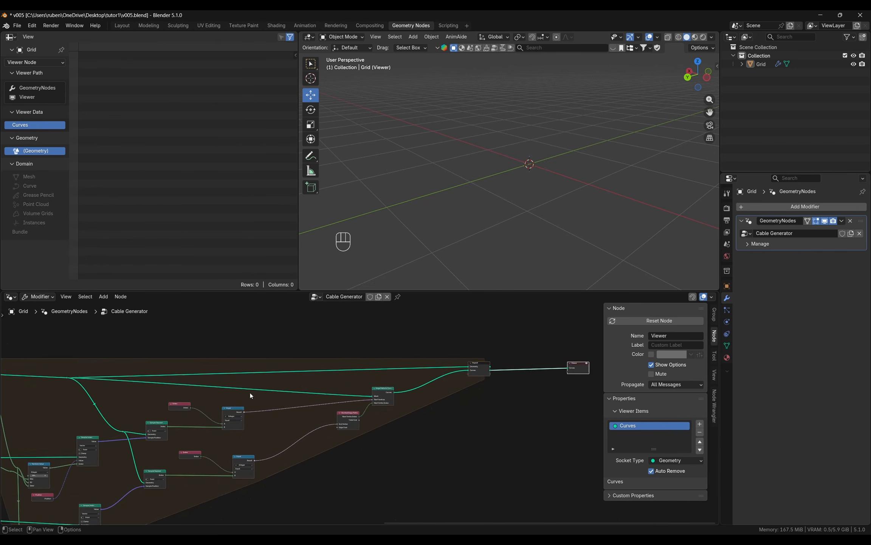
scroll(375, 394, "down", 1)
middle_click_drag(355, 395, 626, 394)
scroll(285, 359, "up", 1)
scroll(285, 362, "up", 2)
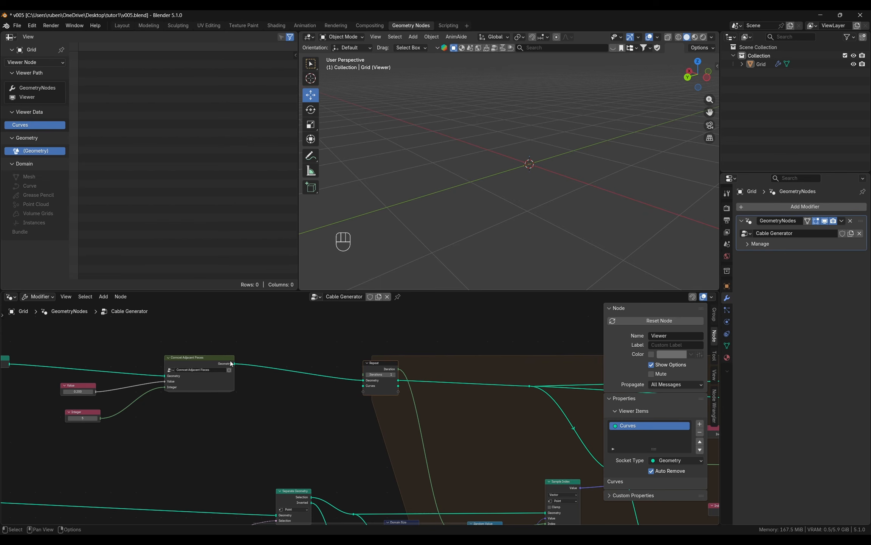
left_click(231, 363)
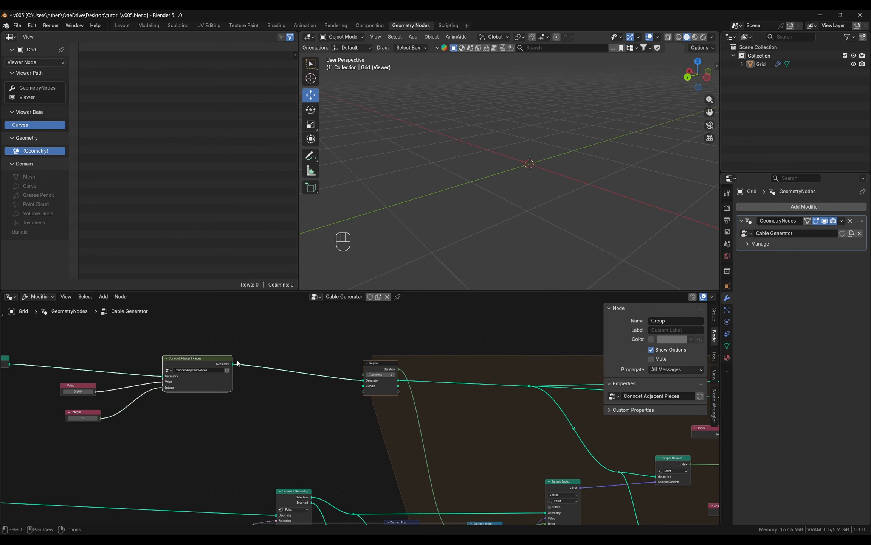
middle_click_drag(217, 363, 222, 380)
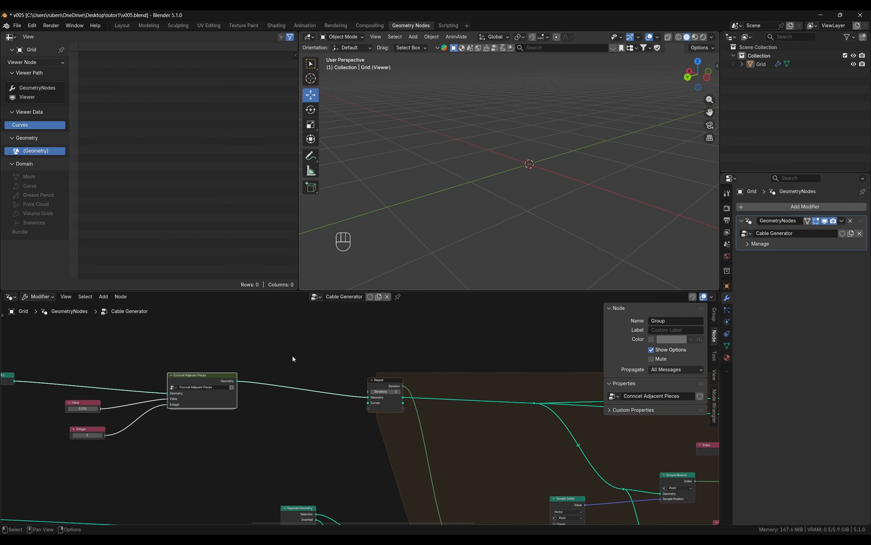
middle_click_drag(297, 343, 292, 355)
- Sketch a freehand annotation above the Conncet Adjacent Pieces group and erase it
key("n")
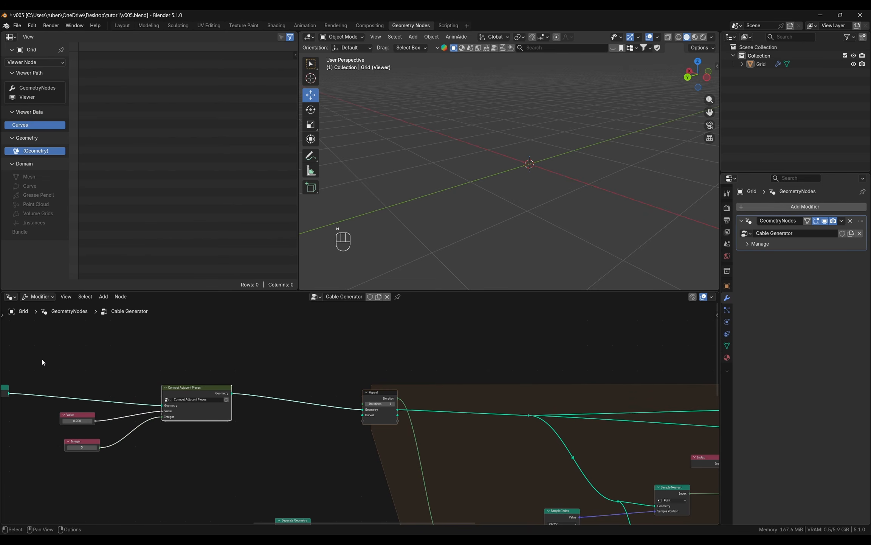
key("n")
key("t")
left_click(12, 329)
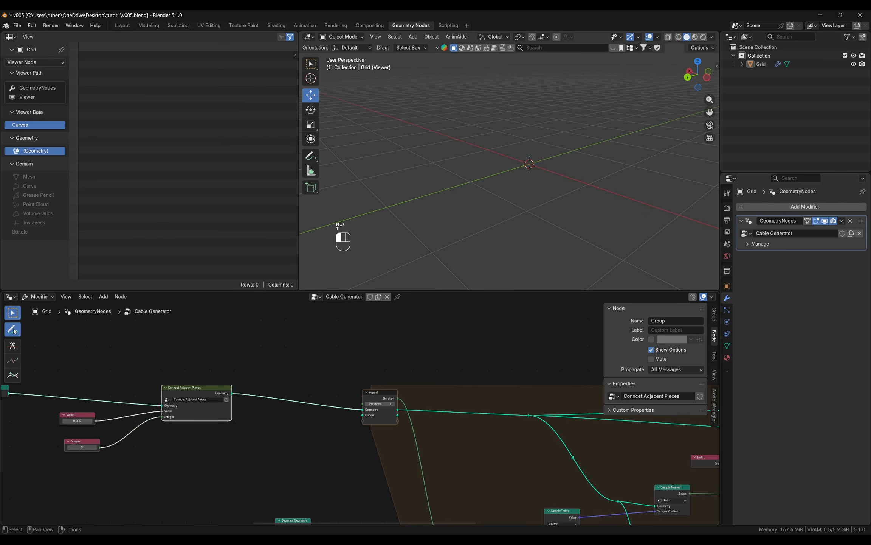
left_click(263, 347)
left_click(317, 328)
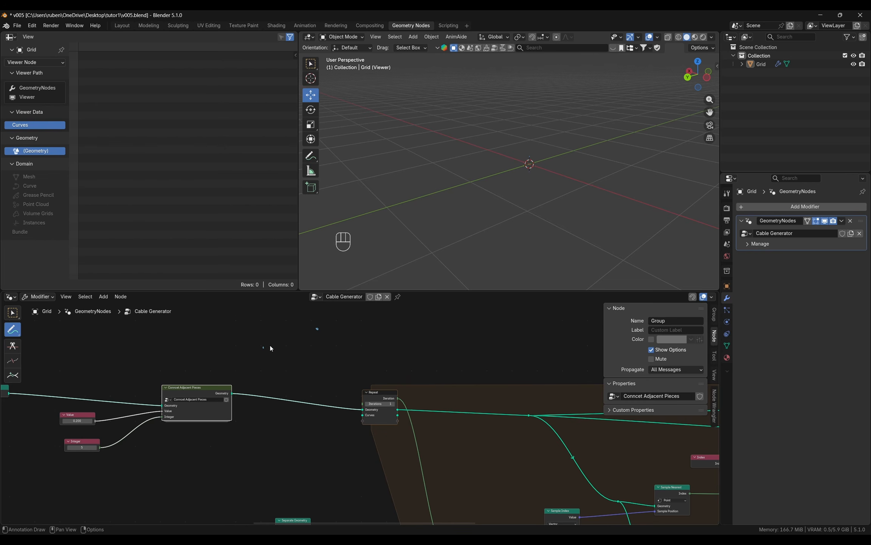
mouse_move(263, 346)
left_mouse_down()
mouse_move(317, 328)
mouse_move(263, 346)
mouse_move(277, 341)
left_mouse_up()
middle_click_drag(208, 407, 592, 359)
middle_click_drag(343, 353, 272, 403)
scroll(270, 400, "up", 3)
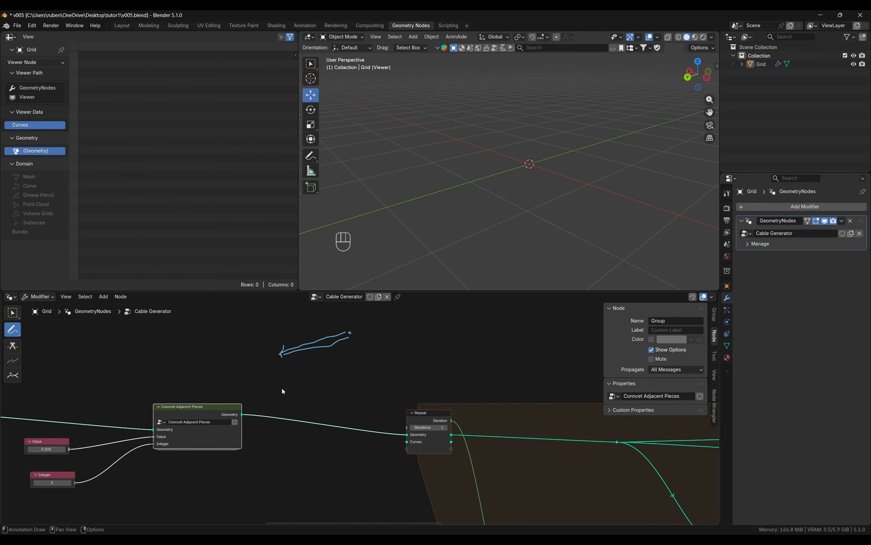
mouse_move(282, 356)
left_mouse_down("ctrl")
mouse_move(302, 349)
mouse_move(308, 378)
left_mouse_up("ctrl")
key("shift+a")
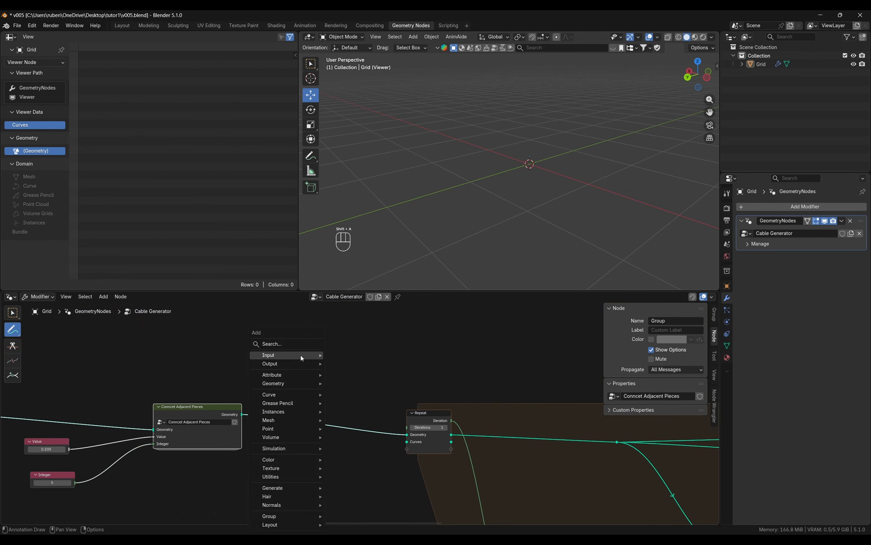
left_click(300, 345)
type("repeat")
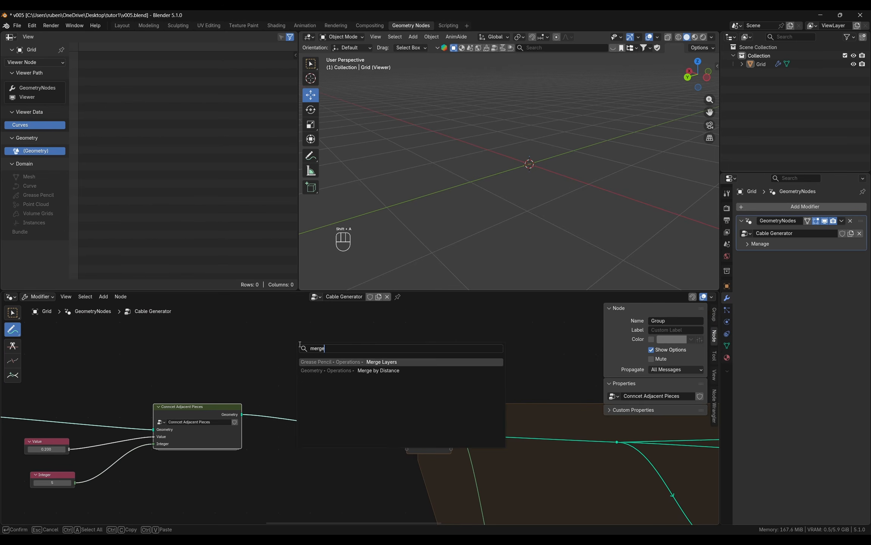
key("Return")
key("Escape")
- Insert a Merge by Distance node on the Geometry link between Conncet Adjacent Pieces and the Repeat Input
key("shift+a")
left_click(300, 345)
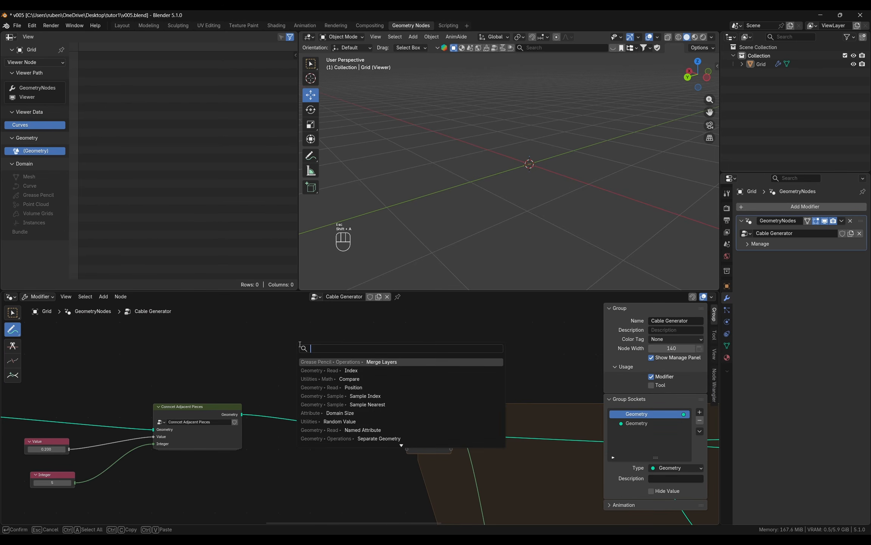
type("merge")
key("Down")
key("Return")
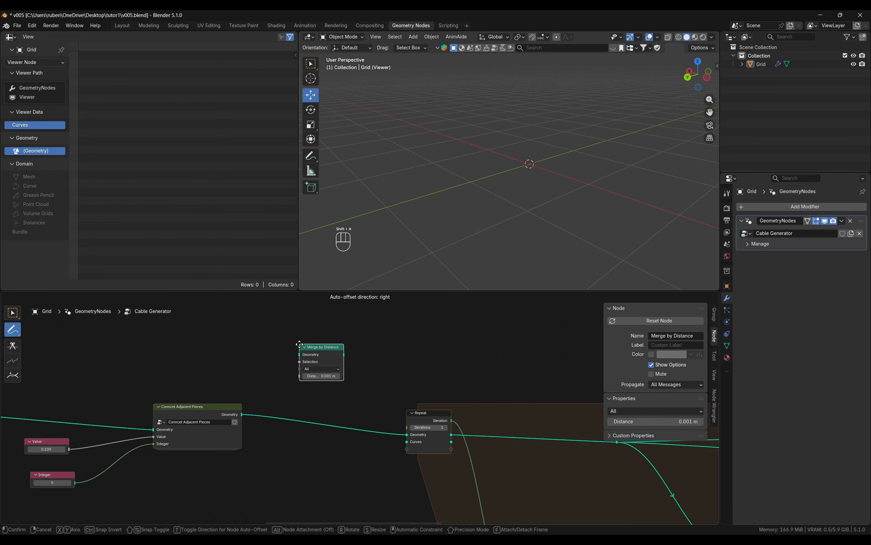
left_click(310, 414)
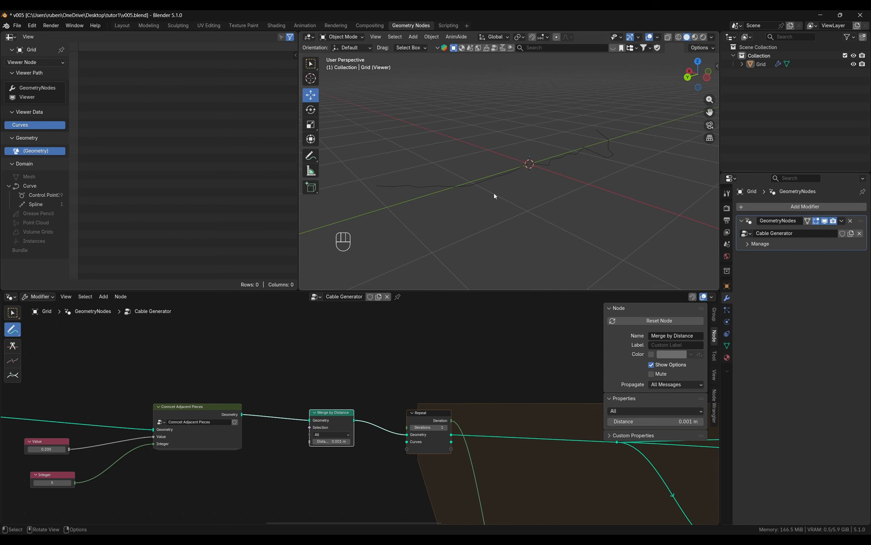
- Switch from the annotation tool back to the selection tool and select the Repeat Input node
middle_click_drag(494, 193, 464, 207)
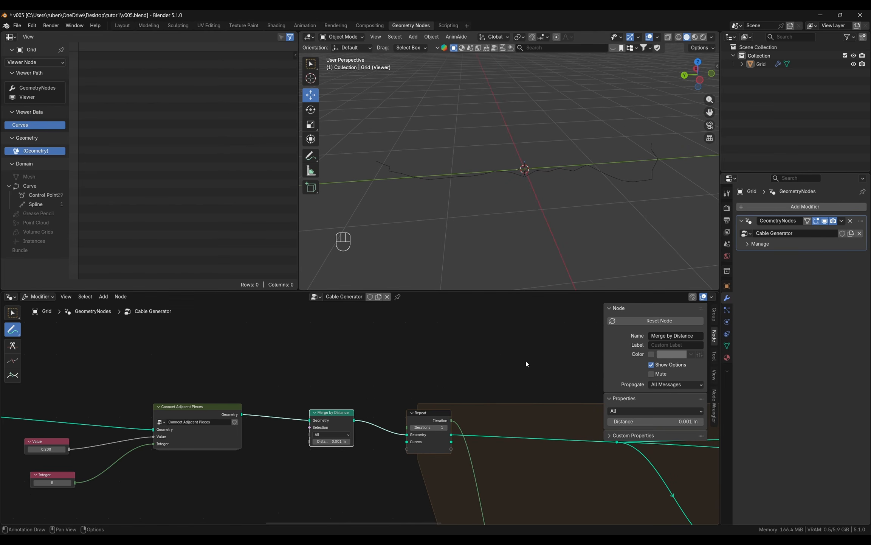
middle_click_drag(525, 361, 307, 416)
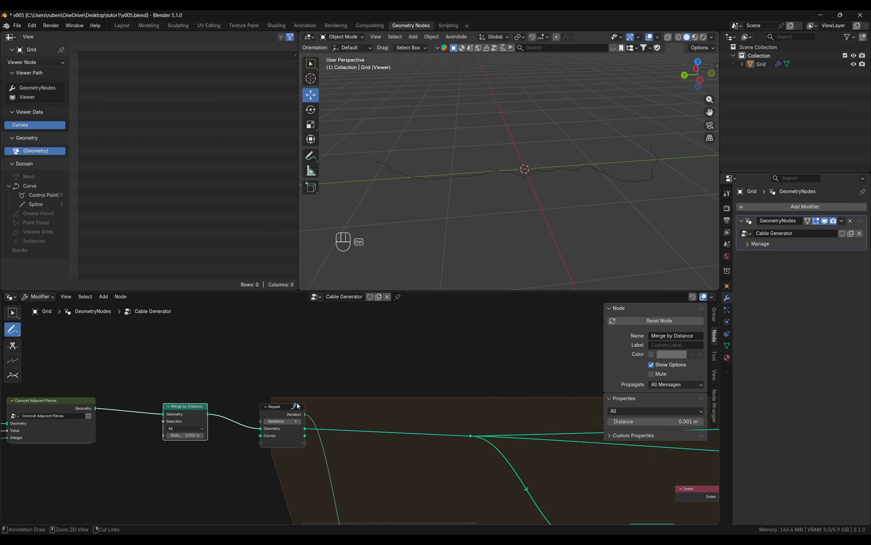
key("w")
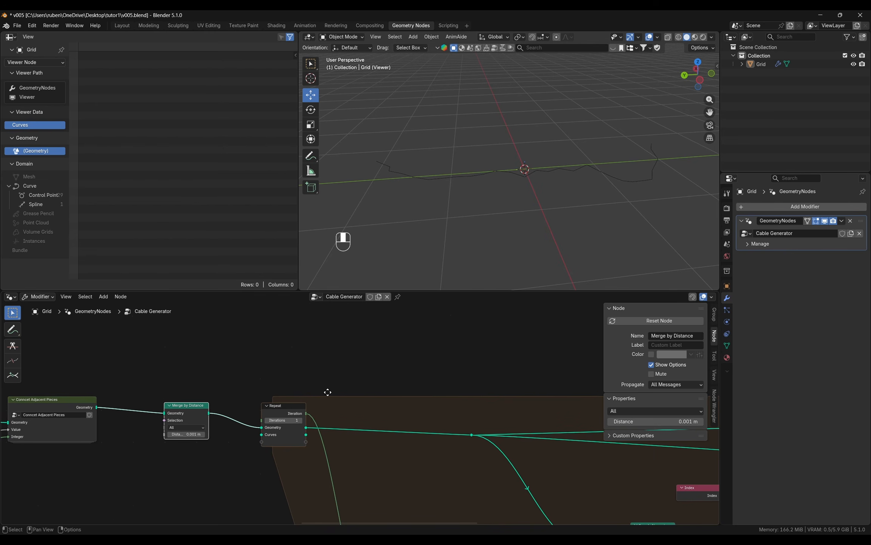
left_click(311, 416)
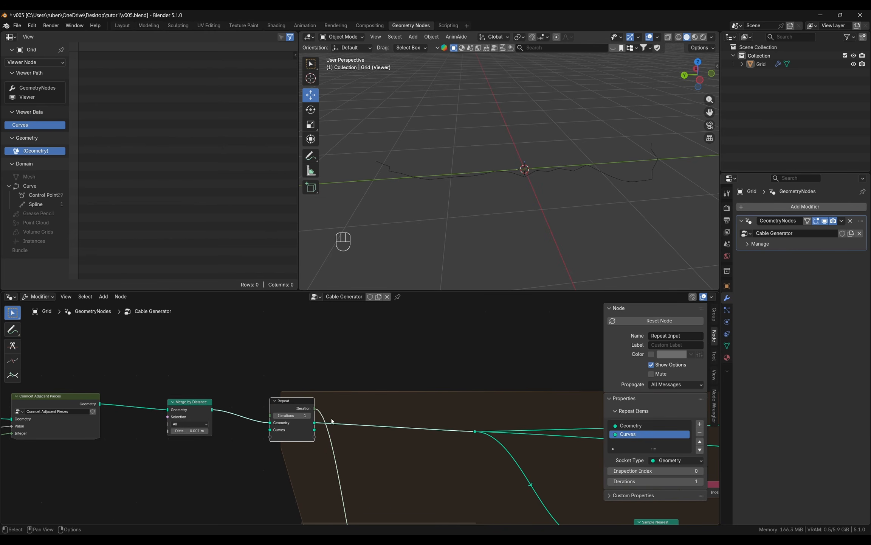
- Try changing the number of Iterations on the Repeat Input node
left_click(309, 414)
left_click(310, 416)
left_click(310, 415)
left_click(300, 416)
key("Return")
- Move the Repeat Output node farther from Edge Paths to Curves to make room on the Curves link
scroll(438, 381, "down", 3)
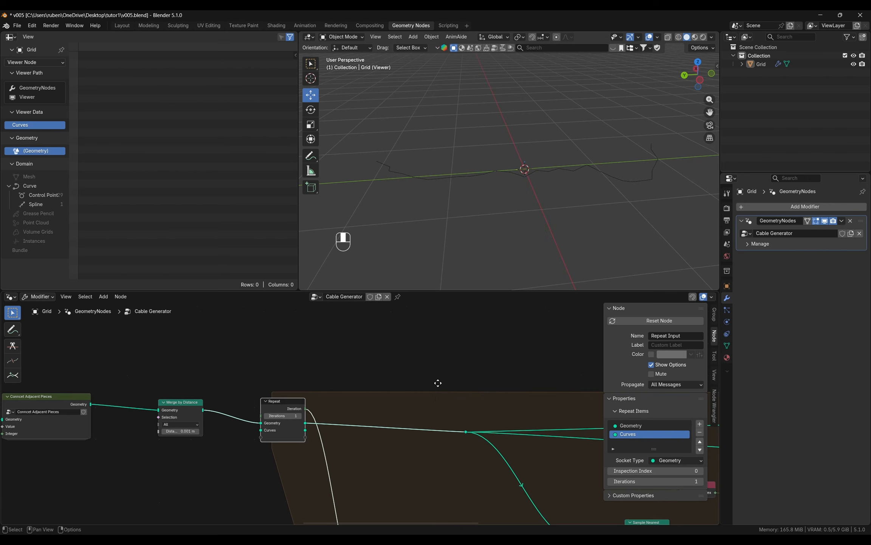
middle_click_drag(448, 387, 281, 395)
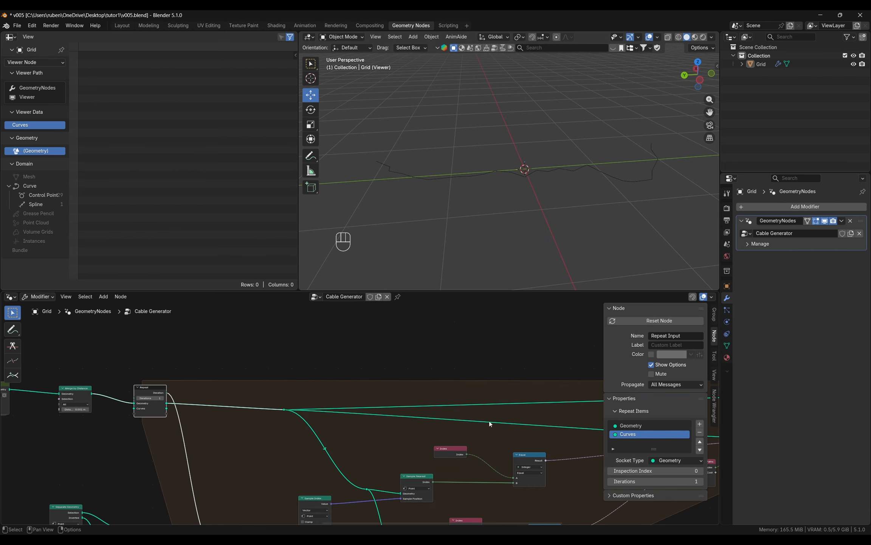
middle_click_drag(489, 421, 219, 395)
middle_click_drag(506, 405, 473, 409)
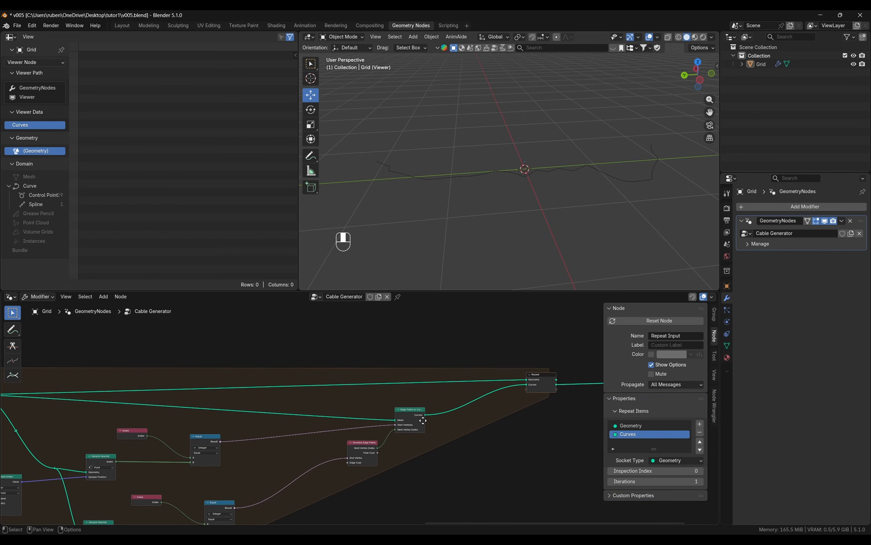
scroll(438, 417, "up", 2)
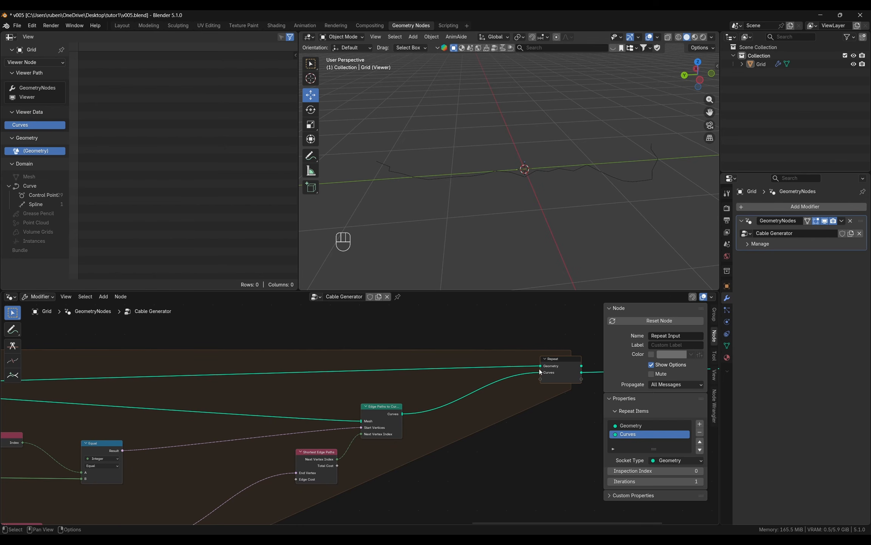
scroll(432, 414, "down", 1)
left_click(462, 386)
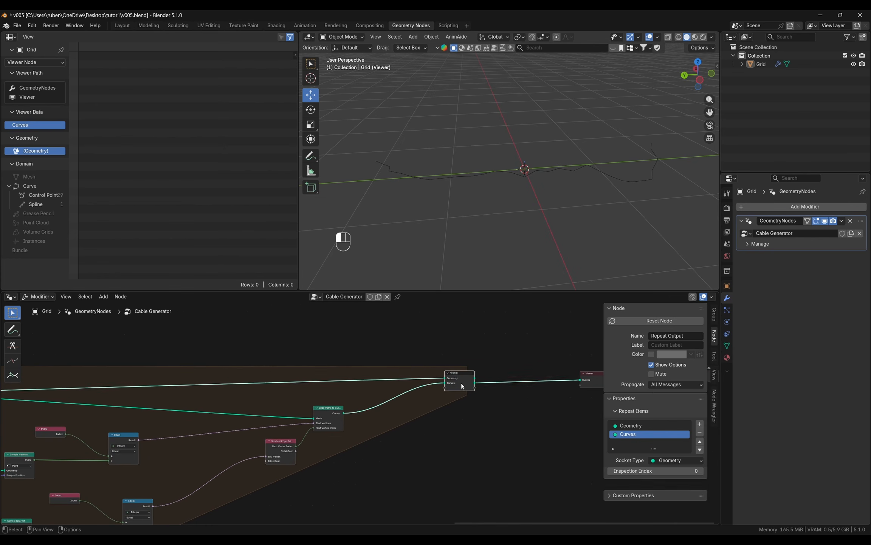
left_click_drag(462, 385, 518, 375)
- Insert a Join Geometry node on the Curves link between Edge Paths to Curves and the Repeat Output
scroll(472, 378, "up", 6, "ctrl")
key("shift+a")
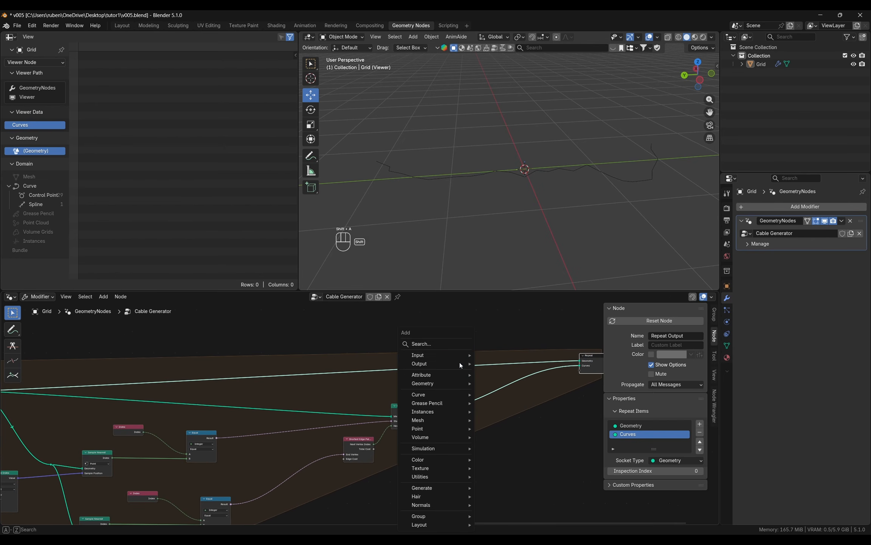
left_click(444, 344)
key("Escape")
key("shift+a")
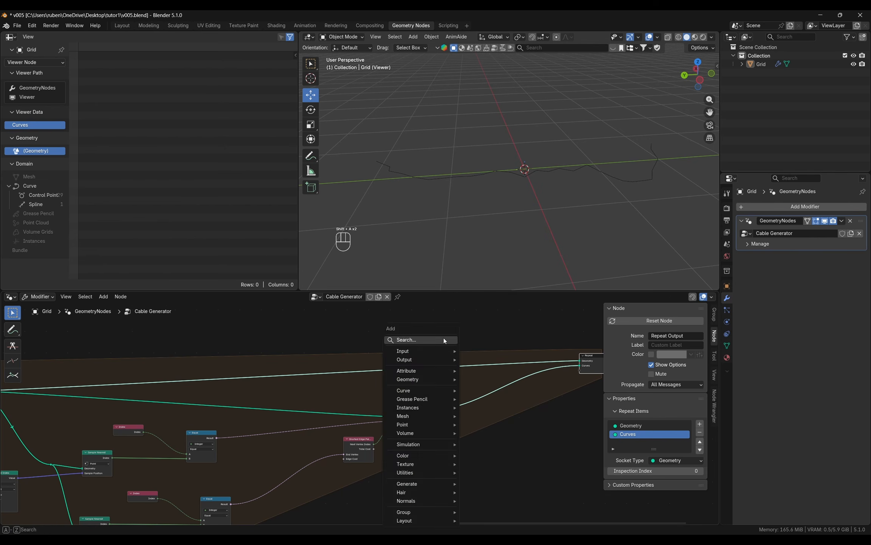
type("join")
key("Return")
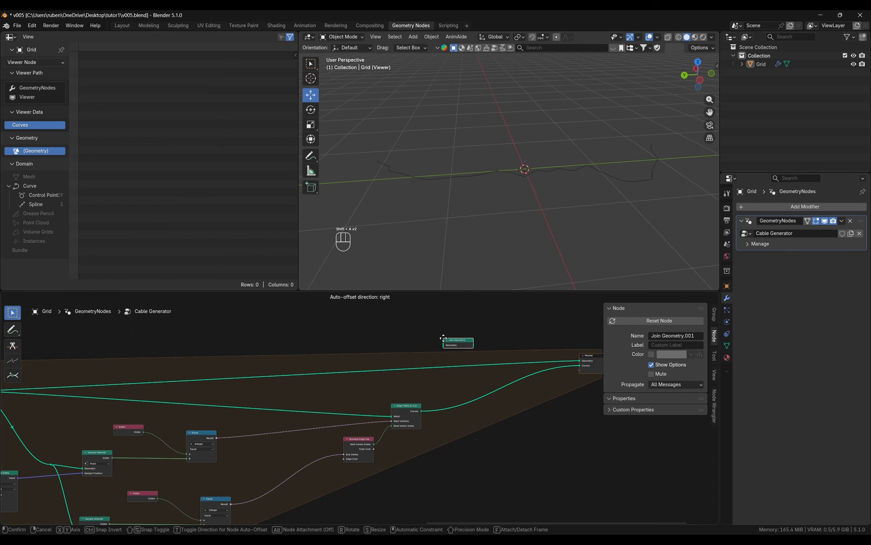
left_click(442, 389)
mouse_move(421, 411)
left_mouse_down()
mouse_move(435, 399)
mouse_move(405, 413)
left_mouse_up()
- Connect the Repeat Input's Curves output to the new Join Geometry node inside the Repeat zone
scroll(198, 401, "left", 5, "ctrl")
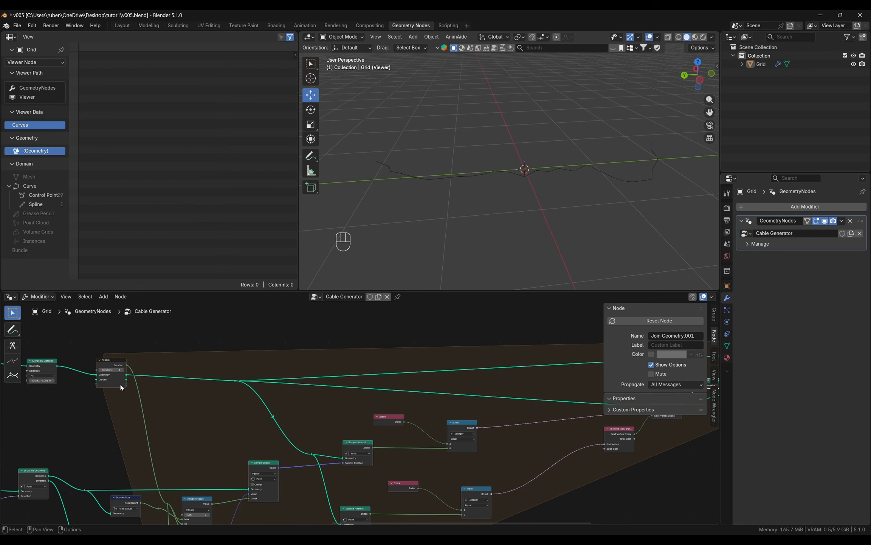
left_click_drag(126, 380, 539, 400)
middle_click_drag(539, 400, 344, 417)
left_click_drag(311, 413, 419, 384)
- Raise the Repeat zone's Iterations to 4 and inspect the generated curves from several angles
middle_click_drag(188, 445, 607, 422)
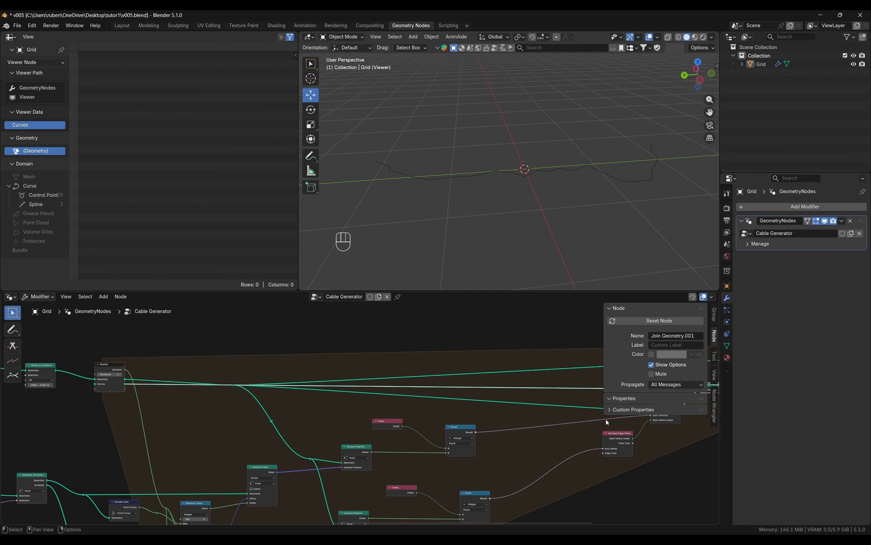
scroll(120, 398, "up", 1)
left_click(126, 374)
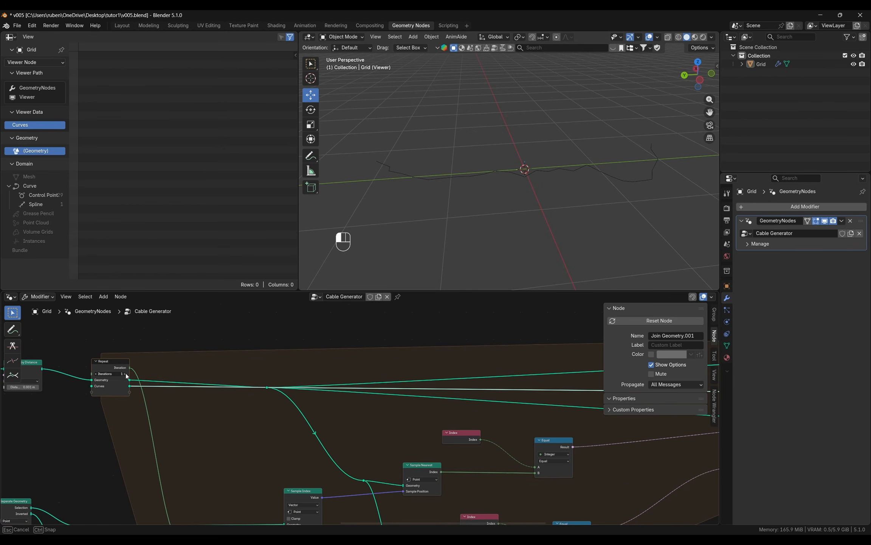
left_click(125, 374)
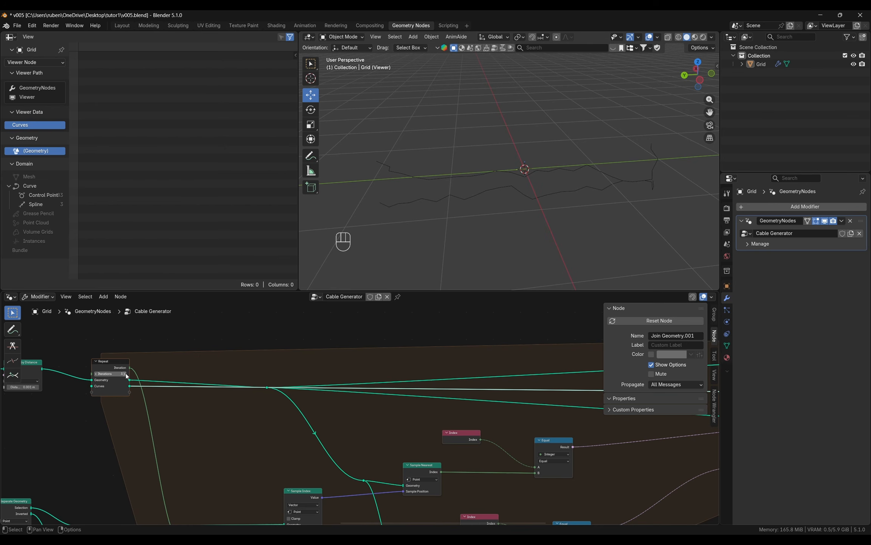
left_click(124, 373)
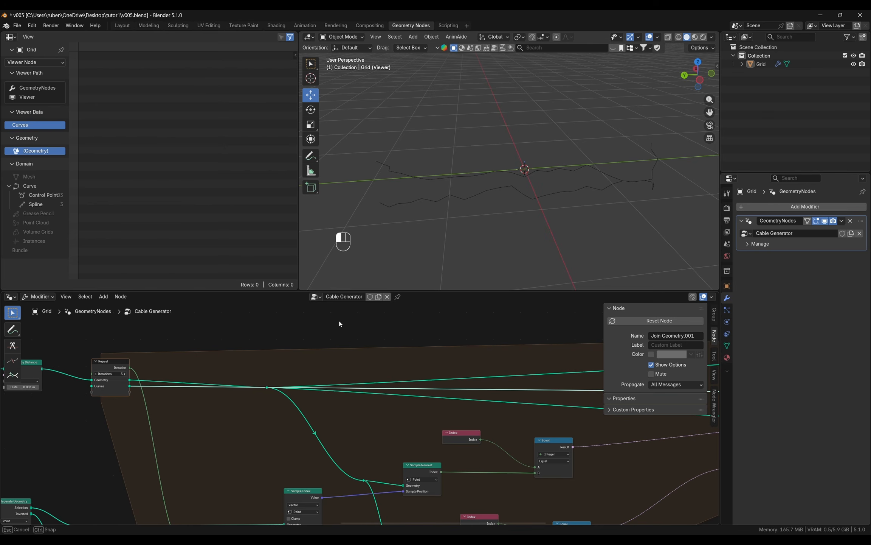
mouse_move(512, 233)
middle_mouse_down()
mouse_move(532, 227)
mouse_move(500, 228)
middle_mouse_up()
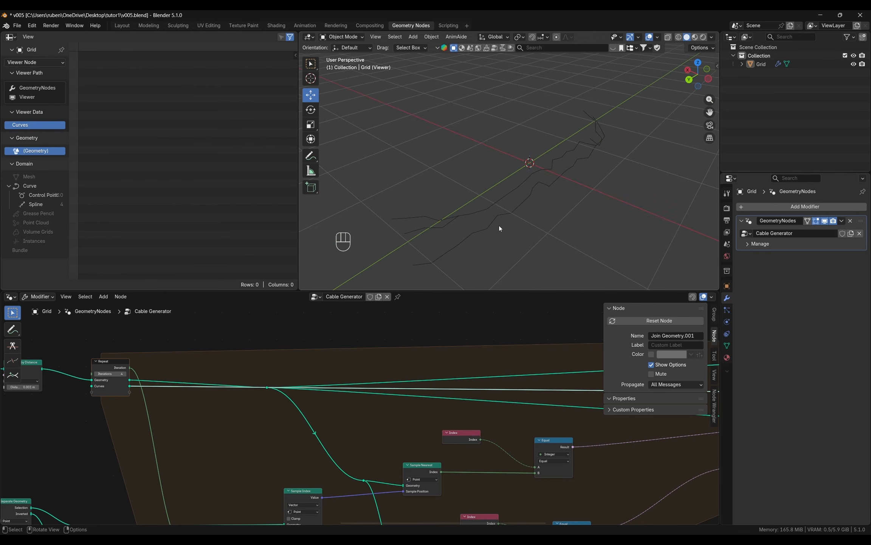
middle_click_drag(415, 238, 392, 235)
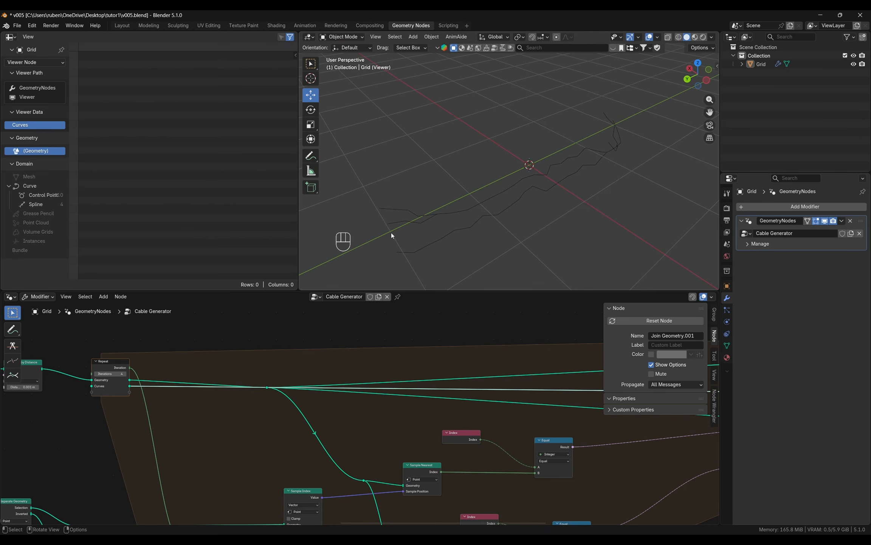
middle_click_drag(513, 187, 514, 215)
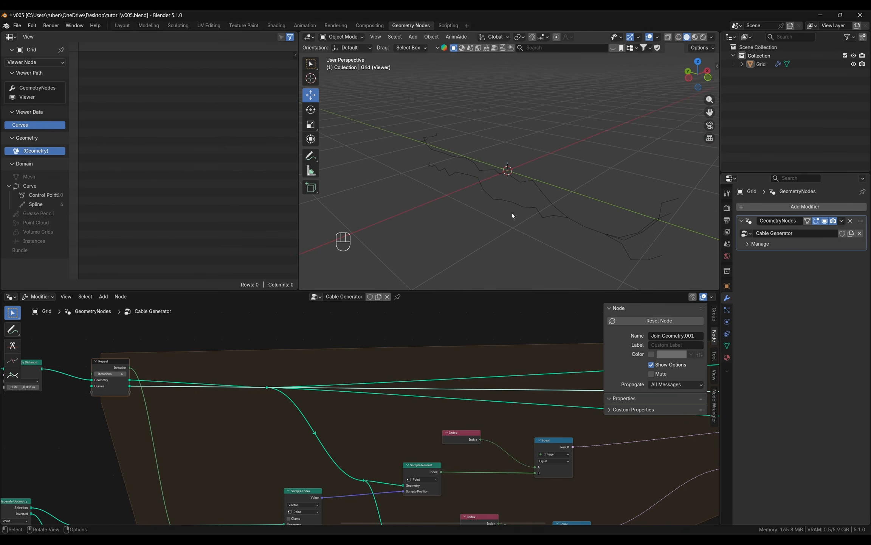
- Save the project incrementally as v006.blend
key("ctrl+alt+s")
scroll(325, 429, "down", 2)
middle_click_drag(371, 419, 274, 419)
middle_click_drag(465, 451, 423, 450)
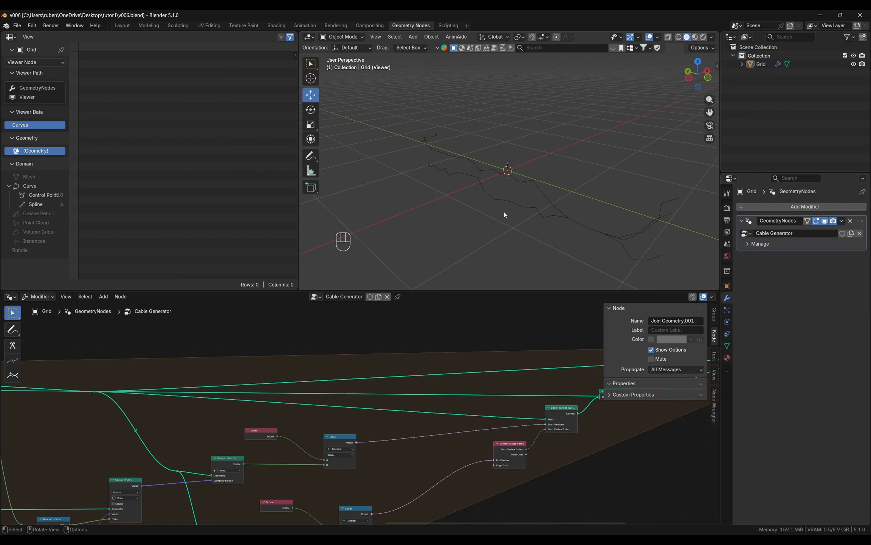
- Add a Float Random Value node above the network and feed the Repeat Input's Iteration into its ID through a reroute
mouse_move(386, 337)
middle_mouse_down()
mouse_move(437, 350)
mouse_move(389, 351)
middle_mouse_up()
key("shift+a")
type("rando")
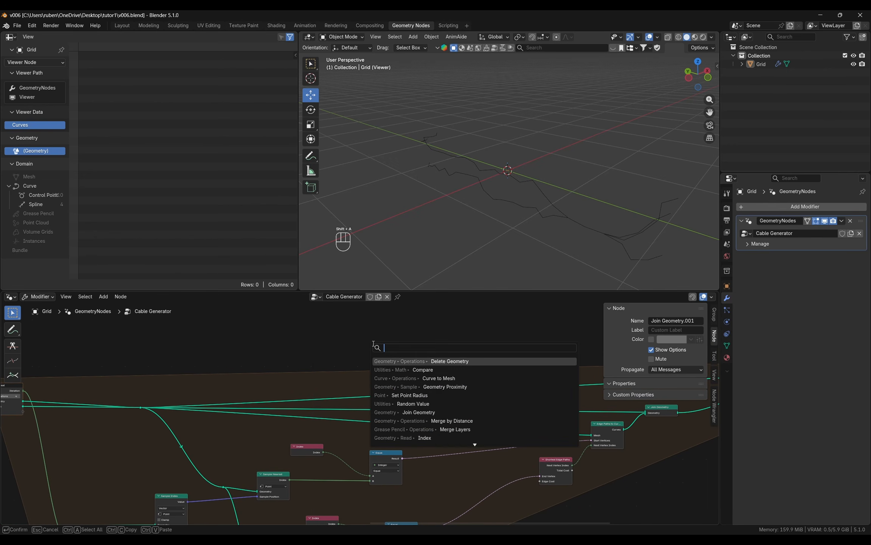
type("m")
key("Return")
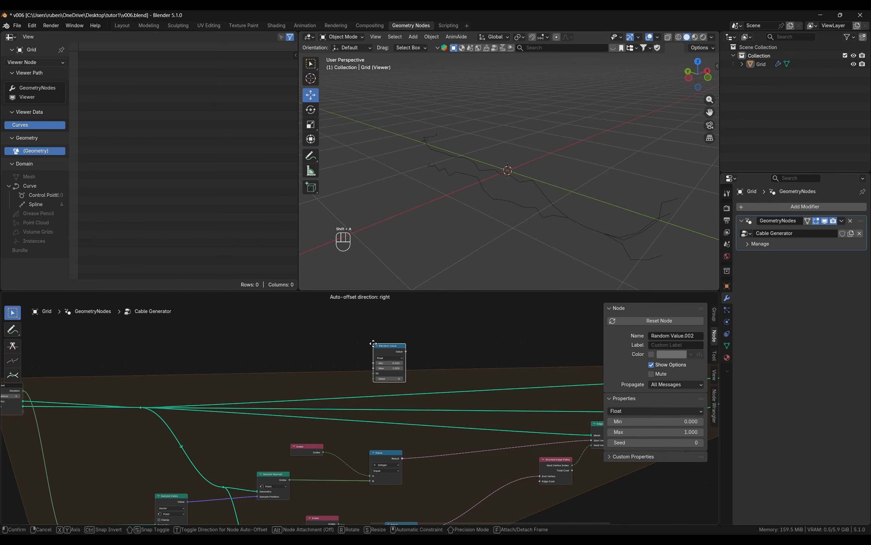
left_click(378, 343)
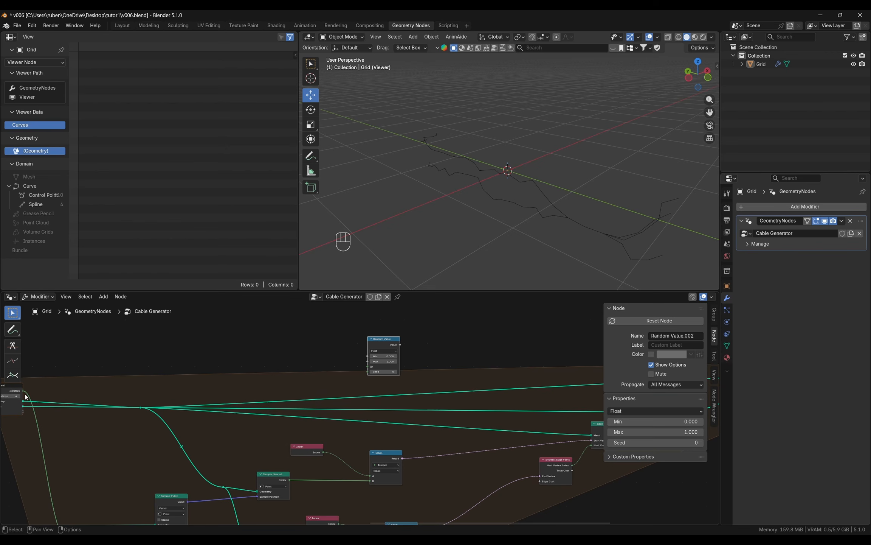
left_click_drag(24, 391, 368, 366)
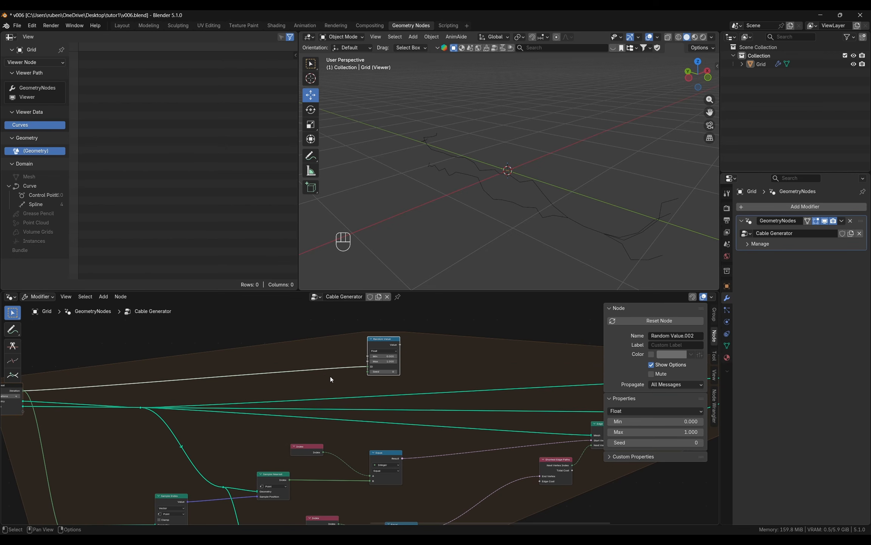
right_click_drag(332, 364, 329, 376, "shift")
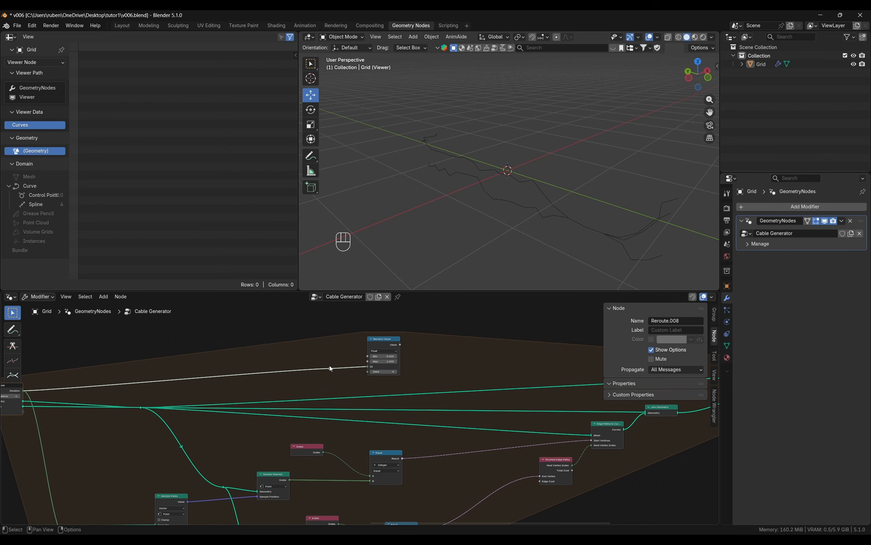
- Link the Iteration reroute to the new Random Value's Seed as well, and cut the link between the Repeat Output and the Viewer
left_click_drag(331, 367, 397, 392)
middle_click_drag(397, 391, 137, 394)
scroll(137, 394, "down", 1)
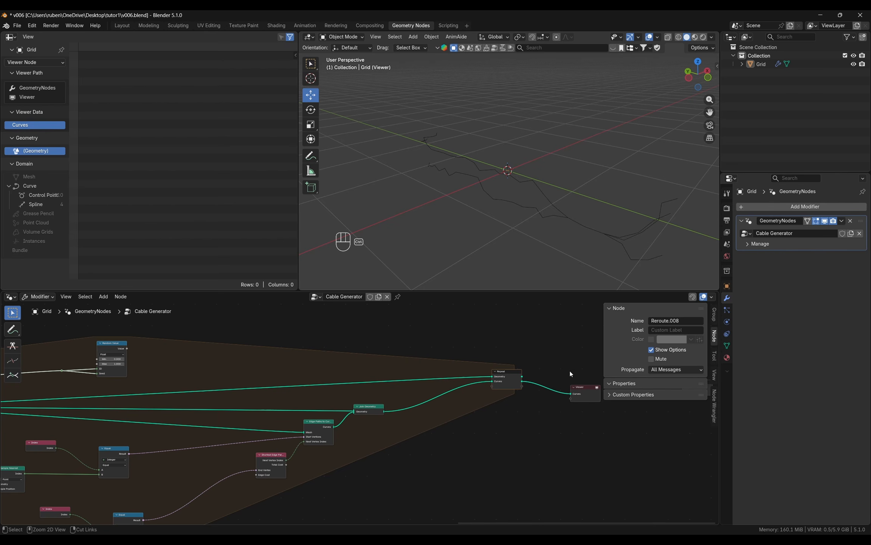
right_click_drag(570, 370, 534, 403, "ctrl")
middle_click_drag(197, 356, 328, 373)
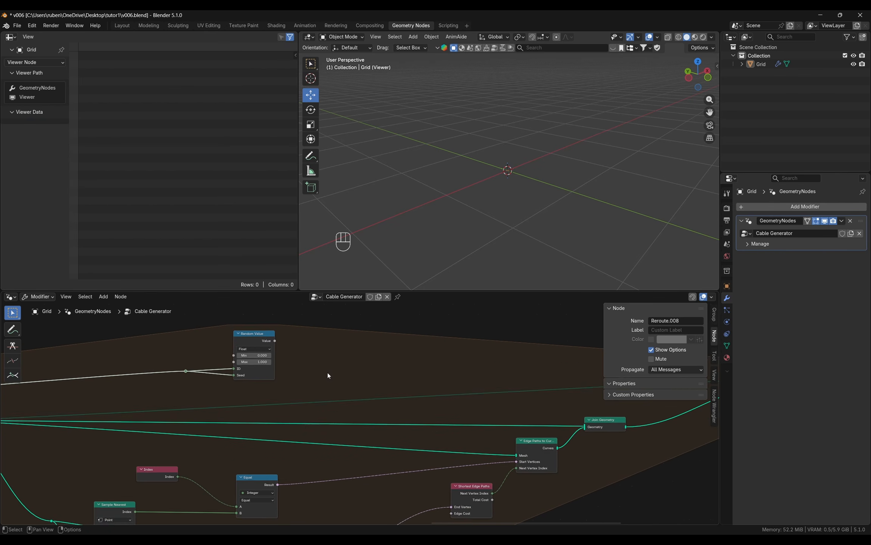
- Set the new Float Random Value node's Min to 0.01 and Max to 0.1
scroll(290, 360, "up", 2)
left_click_drag(280, 348, 292, 348)
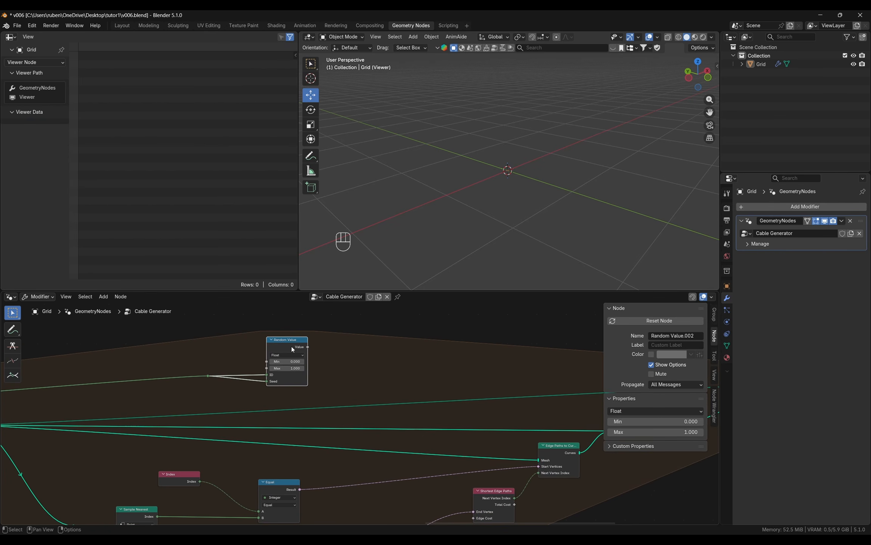
left_click(294, 361)
type("0.01")
key("Return")
left_click(295, 368)
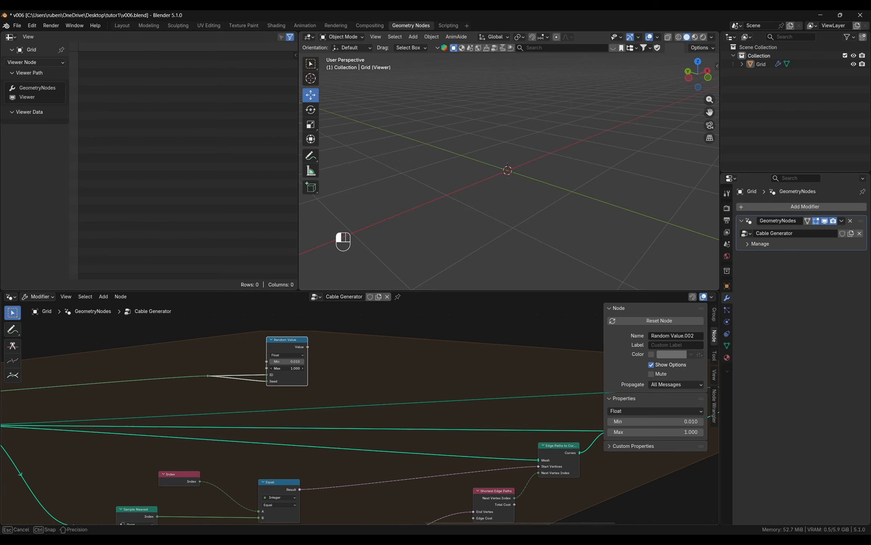
type("0.1")
key("Return")
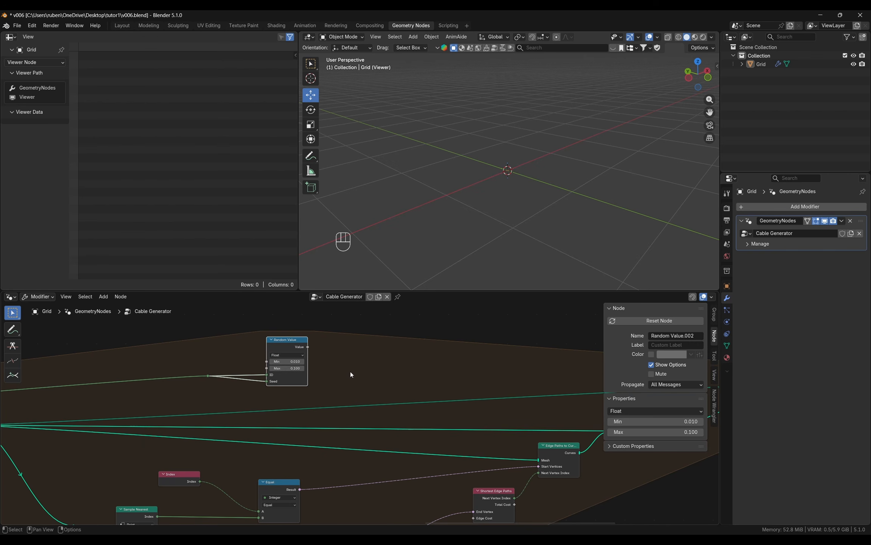
- Add a Set Curve Radius node near Shortest Edge Paths inside the Repeat zone
middle_click_drag(403, 400, 347, 384)
key("shift+a")
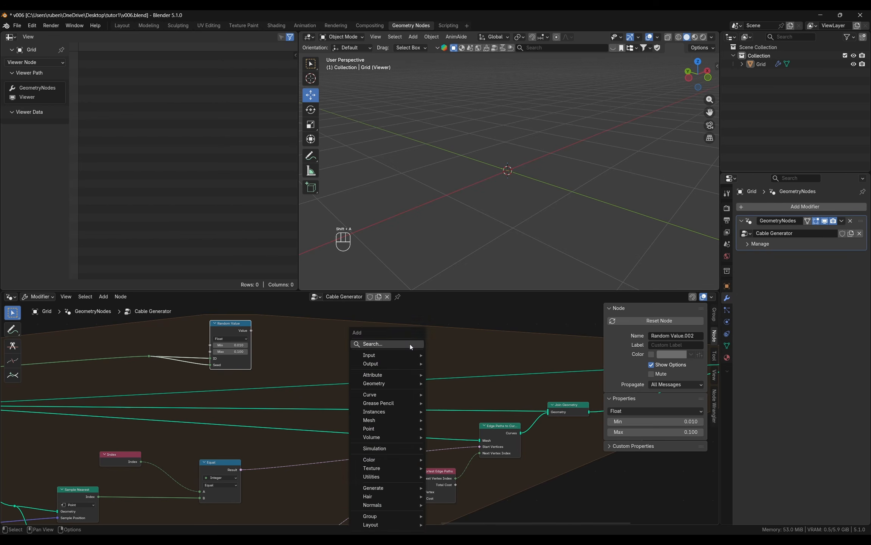
left_click(410, 344)
type("setcurve")
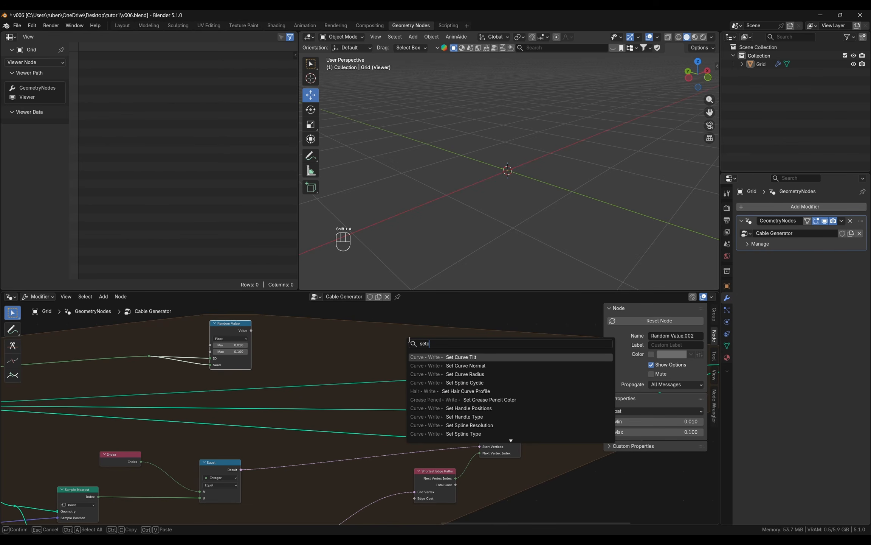
key("Down")
key("Down")
key("Return")
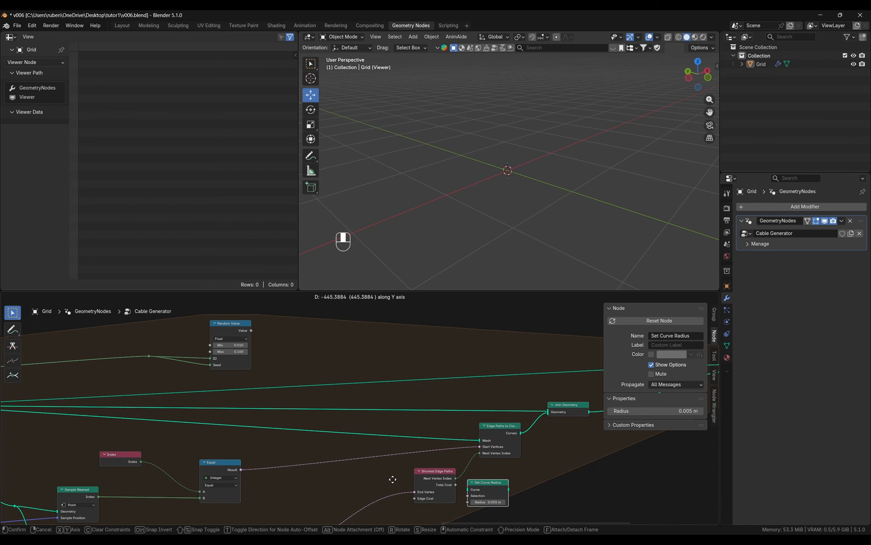
left_click(548, 480)
- Insert Set Curve Radius between Edge Paths to Curves and Join Geometry, and drive its Radius with the new Random Value
middle_click_drag(559, 477, 350, 429)
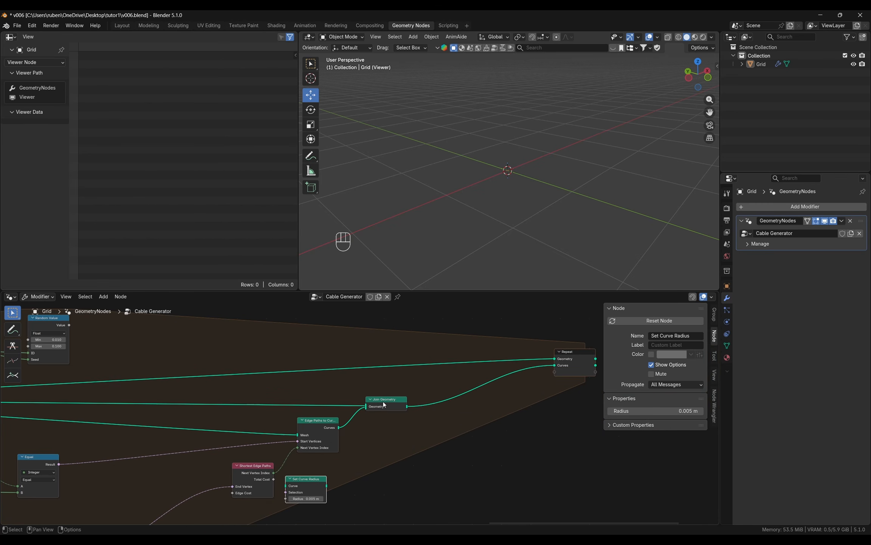
left_click_drag(384, 405, 431, 403)
left_click_drag(299, 486, 369, 426)
left_click(322, 421)
scroll(151, 413, "down", 2)
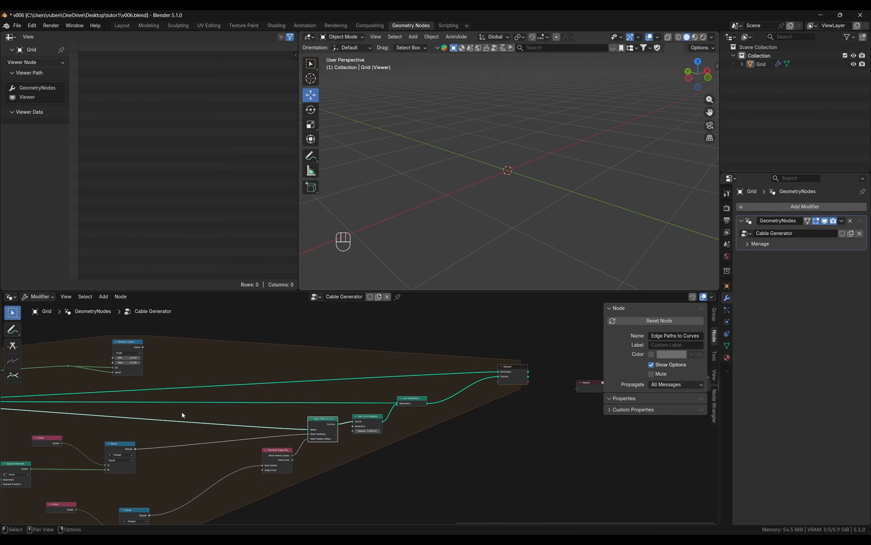
left_click_drag(143, 347, 352, 430)
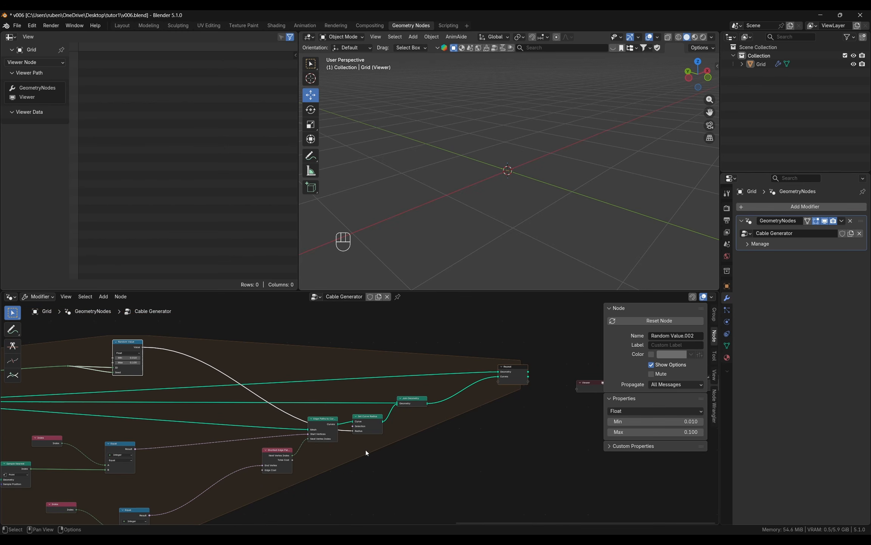
- Add a Delete Geometry node onto the Geometry link leading to the Repeat Output
middle_click_drag(241, 360, 274, 376)
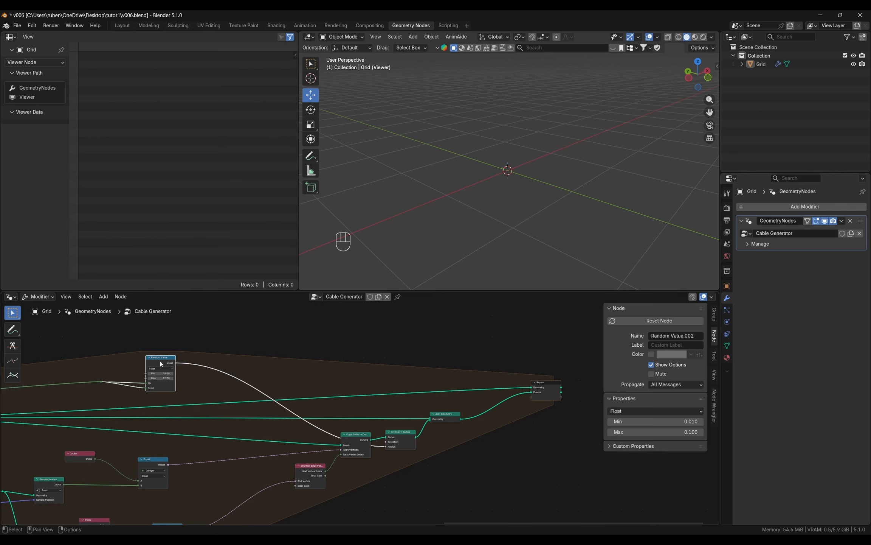
middle_click_drag(361, 369, 419, 387)
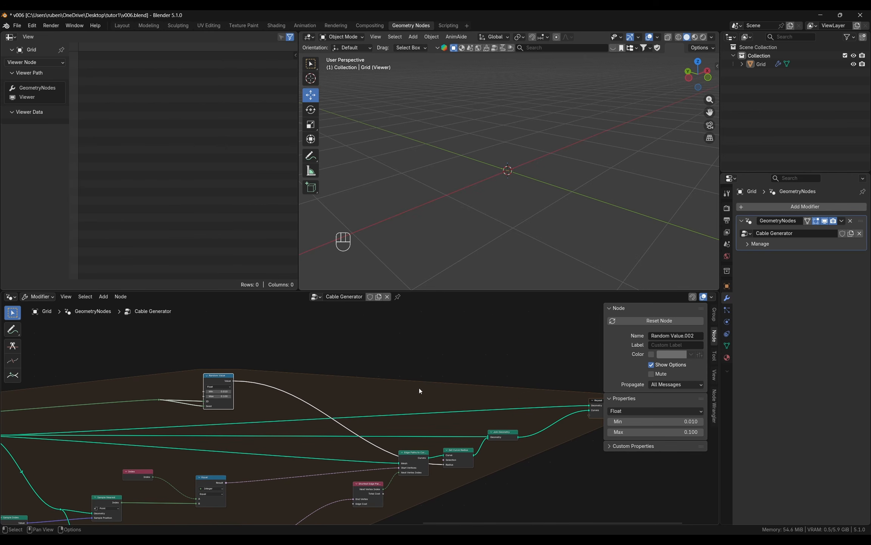
key("shift+a")
type("delete")
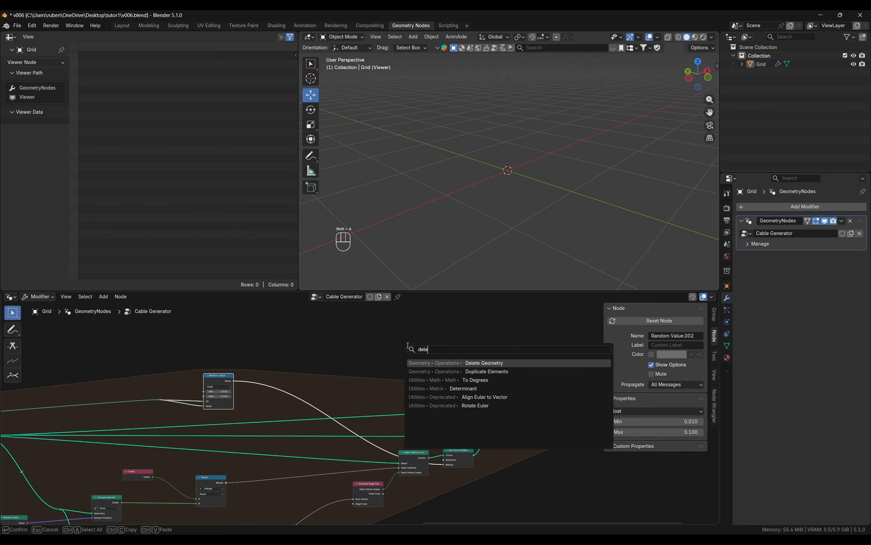
key("Return")
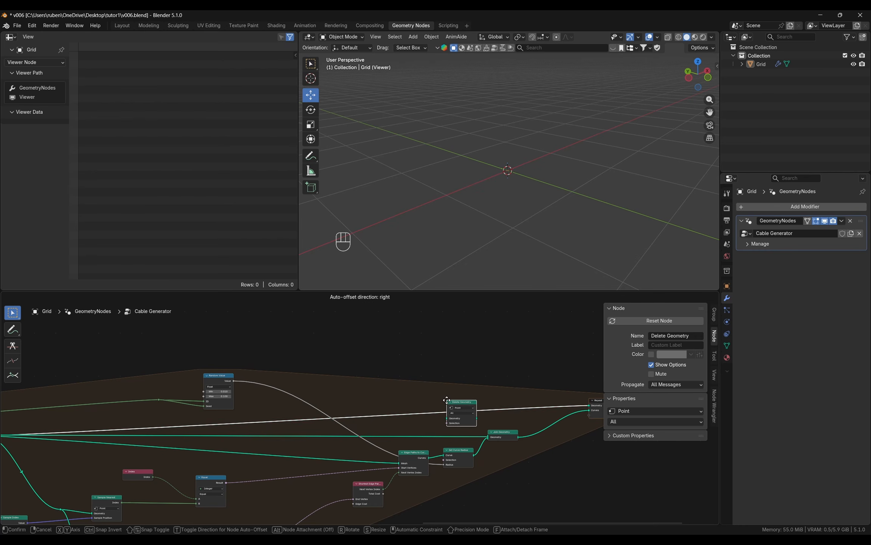
left_click_drag(458, 407, 471, 371)
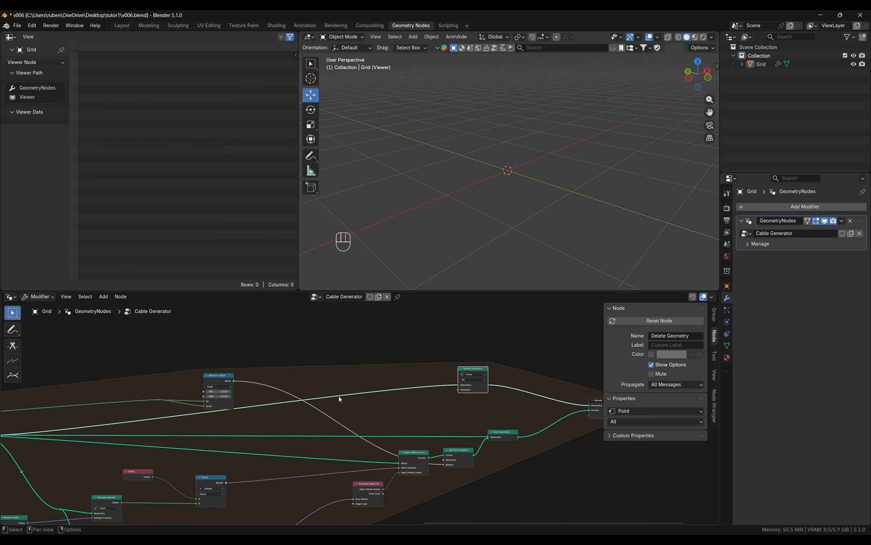
- Add a Less Than math node and connect its Value output to Delete Geometry's Selection
scroll(263, 391, "up", 1)
key("shift+a")
left_click(335, 342)
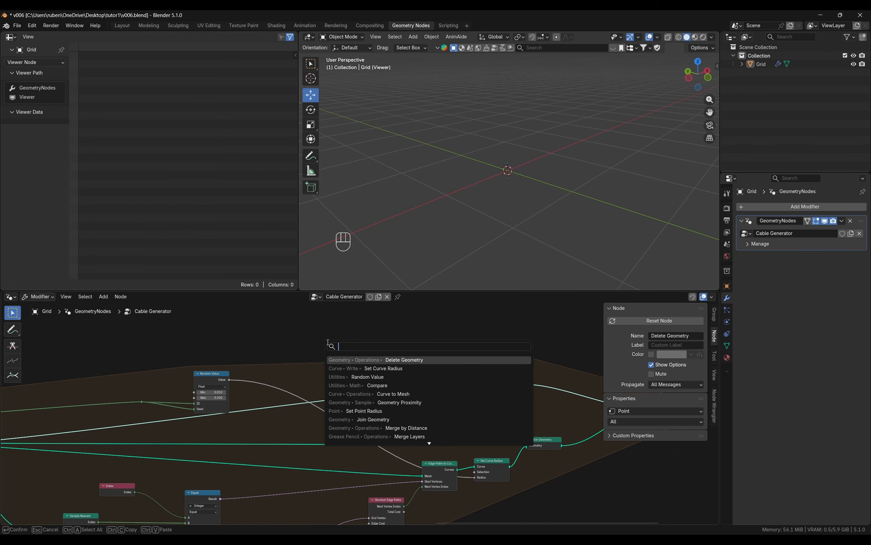
type("less")
key("Return")
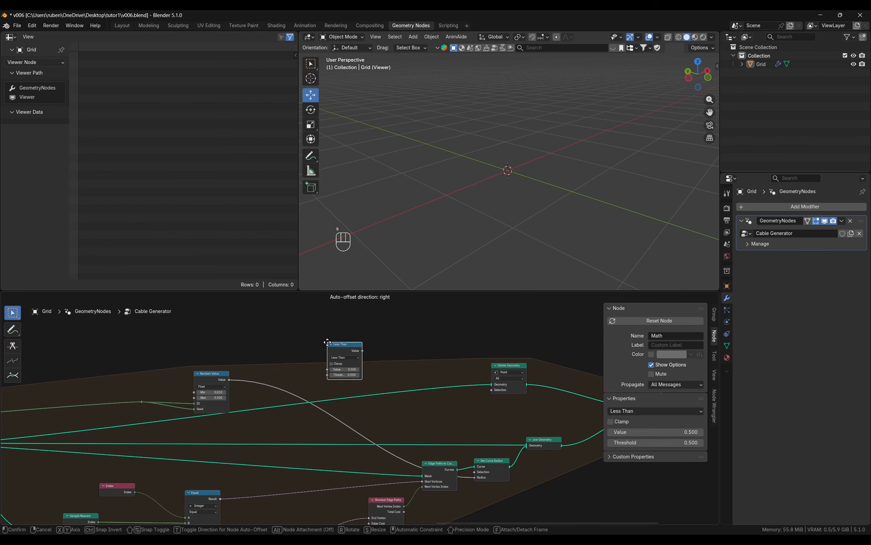
left_click(295, 381)
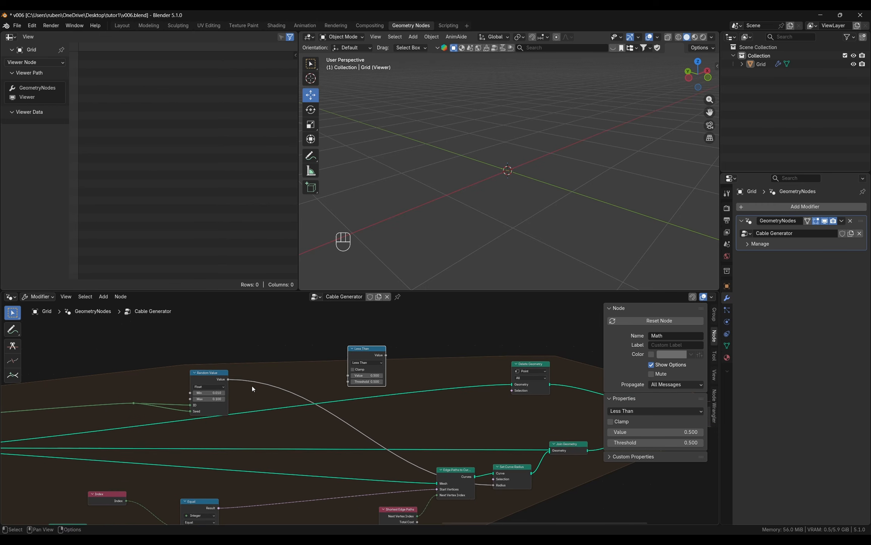
scroll(252, 385, "up", 1)
left_click_drag(392, 353, 538, 398)
- Add a Geometry Proximity node beside the Less Than node
key("shift+a")
left_click(368, 332)
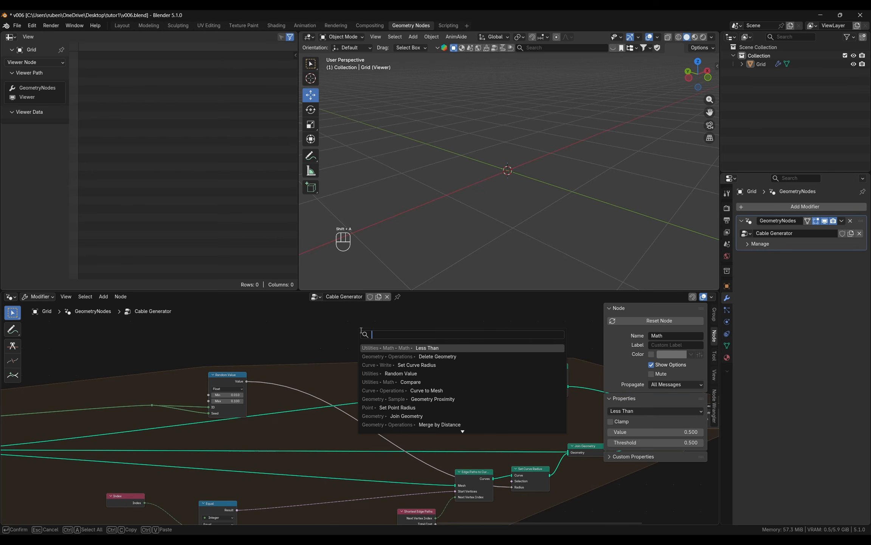
type("geomet")
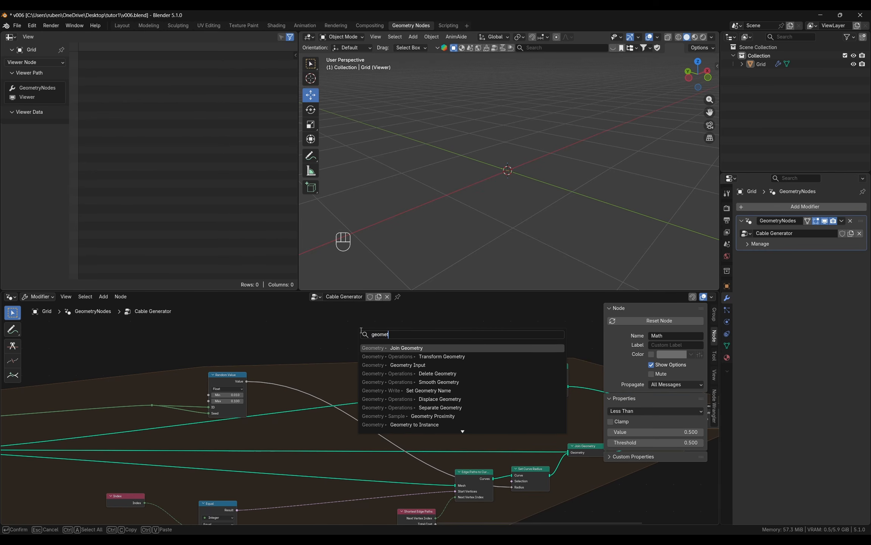
type("ry prox")
key("Return")
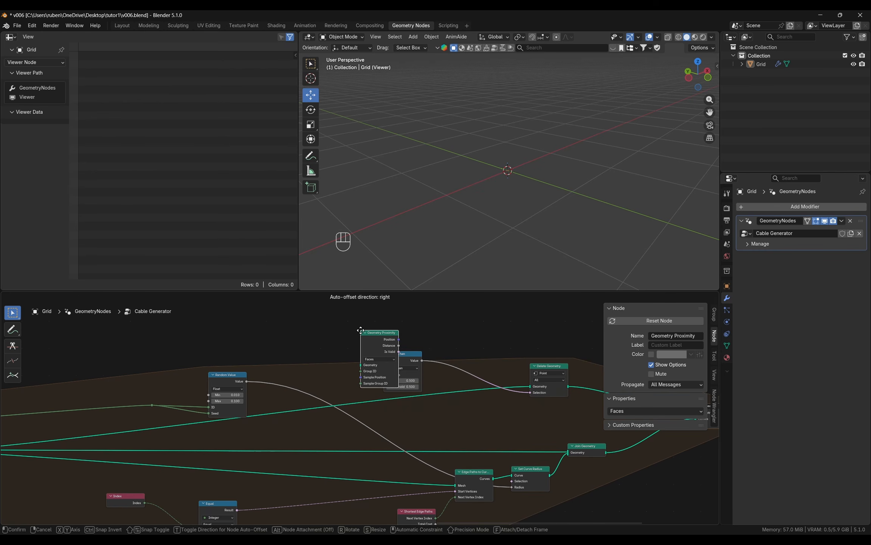
left_click(337, 326)
- Make room in the network by shifting Delete Geometry, Join Geometry and the output nodes downstream, followed by Geometry Proximity and Less Than
middle_click_drag(271, 392, 363, 389)
scroll(363, 390, "down", 4)
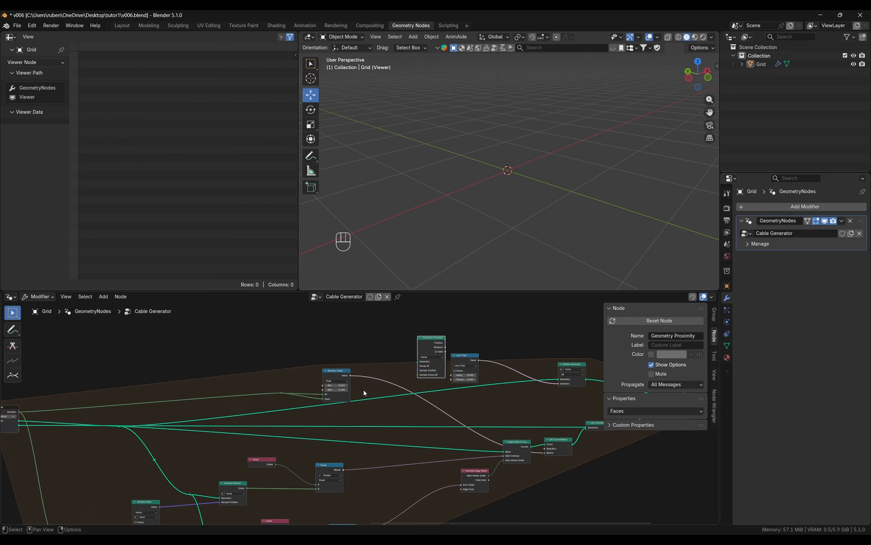
middle_click_drag(390, 435, 276, 435)
middle_click_drag(485, 443, 342, 434)
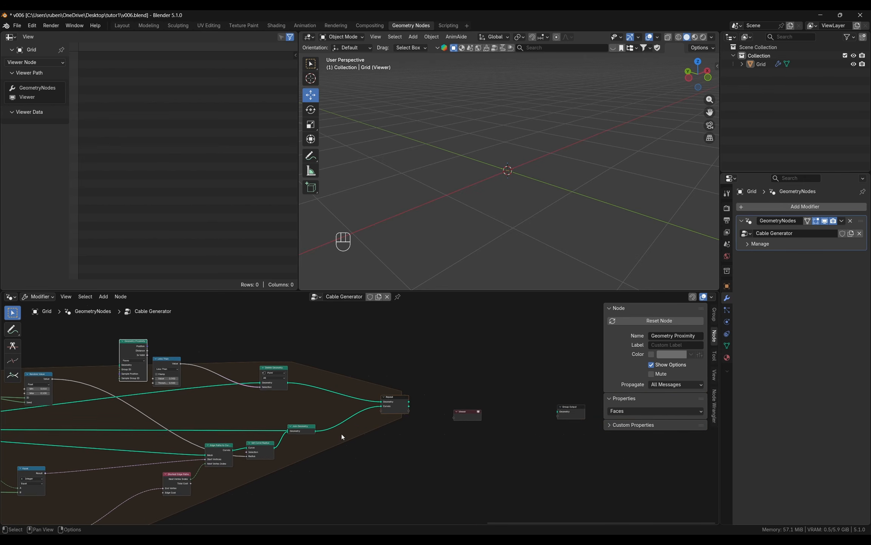
scroll(342, 434, "down", 1)
left_click_drag(567, 464, 268, 336)
left_click(497, 447)
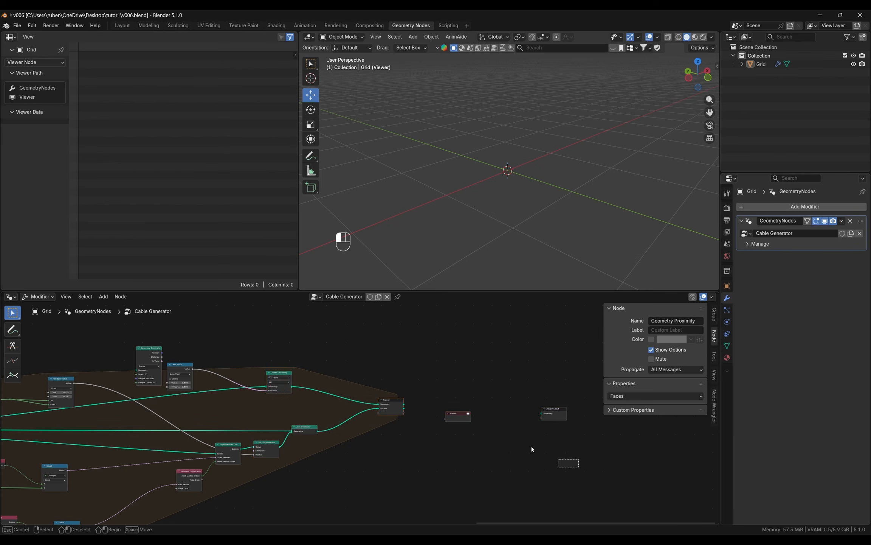
left_click_drag(580, 466, 286, 331)
left_click_drag(282, 371, 462, 373)
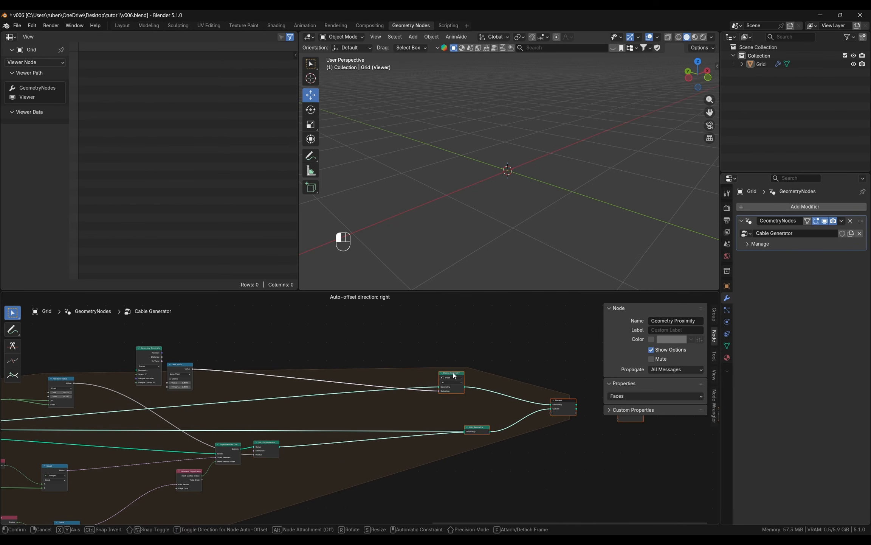
left_click_drag(205, 326, 383, 364)
scroll(298, 453, "up", 4)
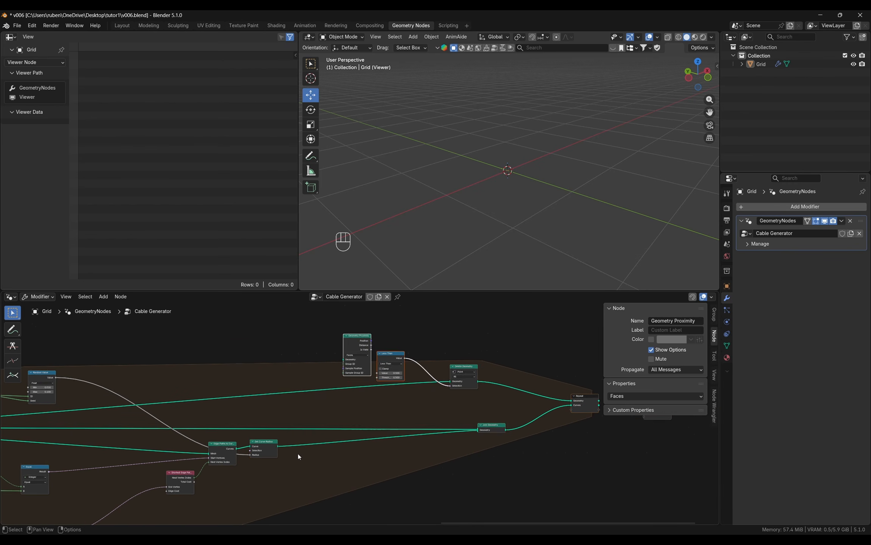
- Add a Curve to Mesh node fed by Set Curve Radius and place it ahead of Geometry Proximity
left_click_drag(259, 440, 264, 444)
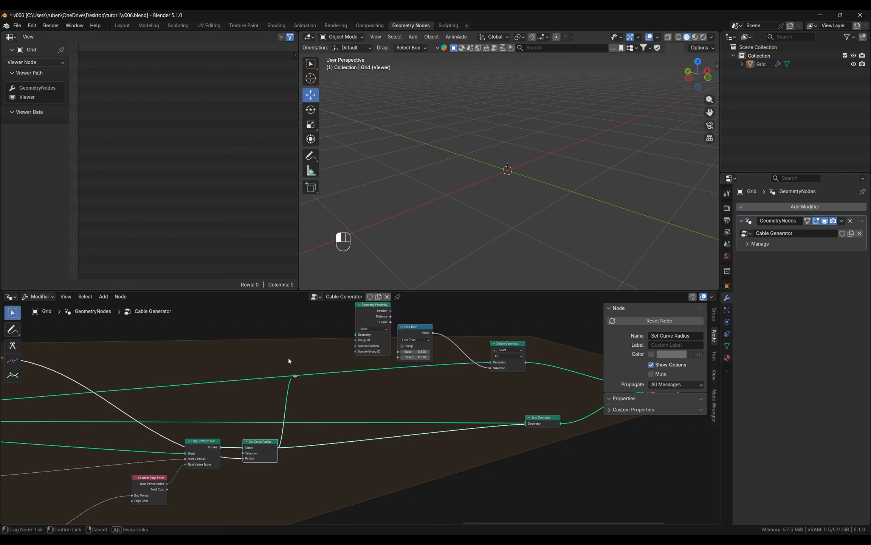
left_click_drag(289, 362, 283, 325)
type("cur")
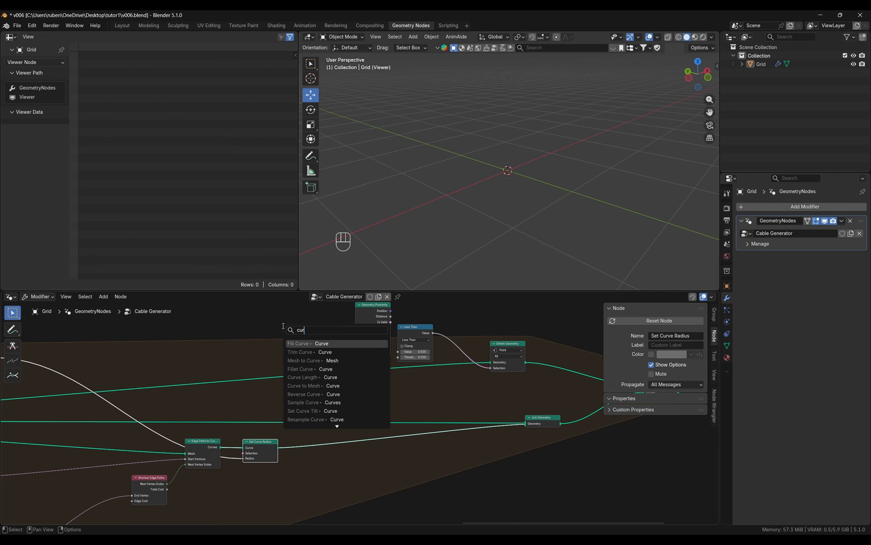
type("ve to")
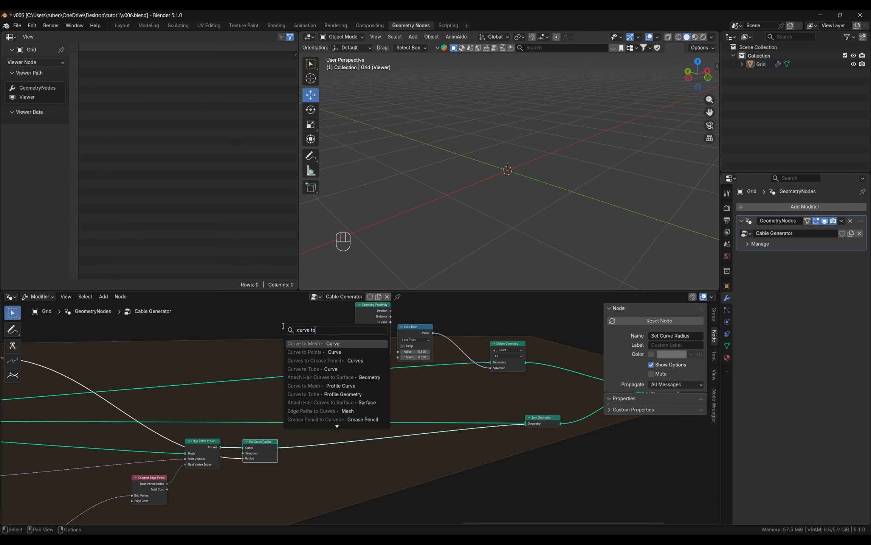
type("me")
key("Return")
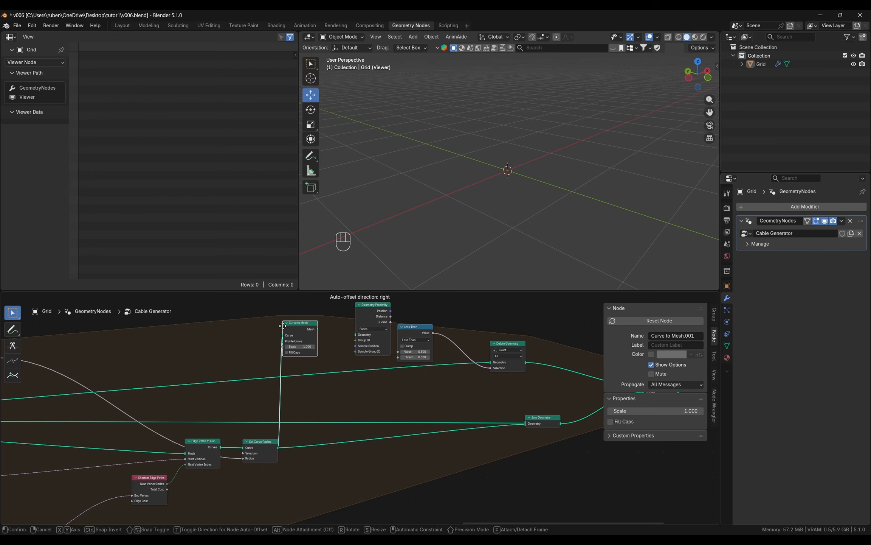
left_click(291, 328)
- Connect the Curve to Mesh output to Geometry Proximity's Geometry and the proximity Distance to Less Than's Value
left_click_drag(327, 331, 355, 334)
mouse_move(410, 331)
left_mouse_down()
mouse_move(431, 322)
mouse_move(420, 341)
left_mouse_up()
- Connect the Repeat Output's Geometry to the Viewer and deactivate the Viewer
middle_click_drag(465, 406, 185, 408)
scroll(429, 386, "up", 1)
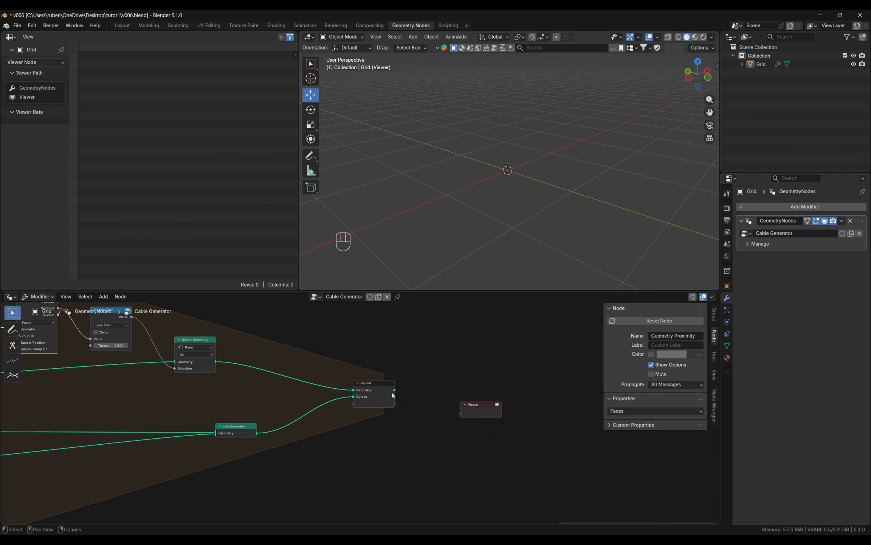
left_click_drag(393, 394, 461, 413)
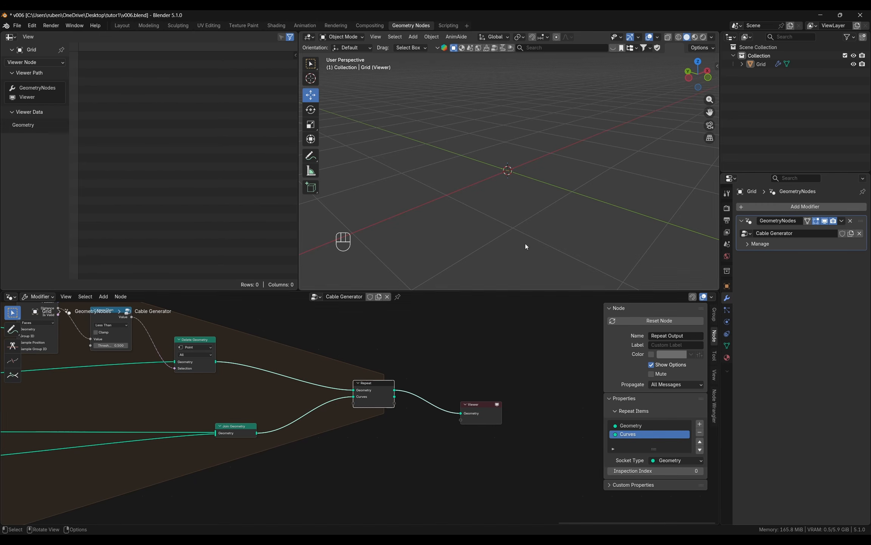
scroll(401, 399, "left", 3)
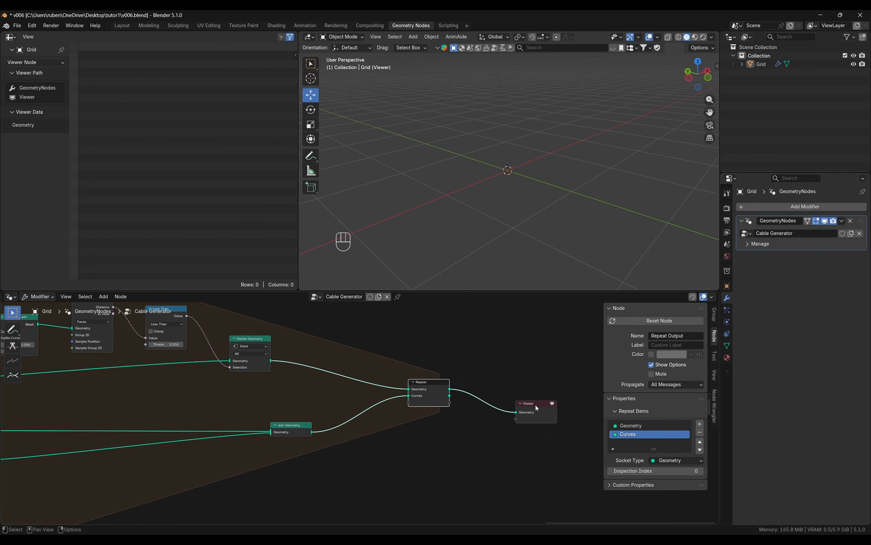
left_click(552, 403)
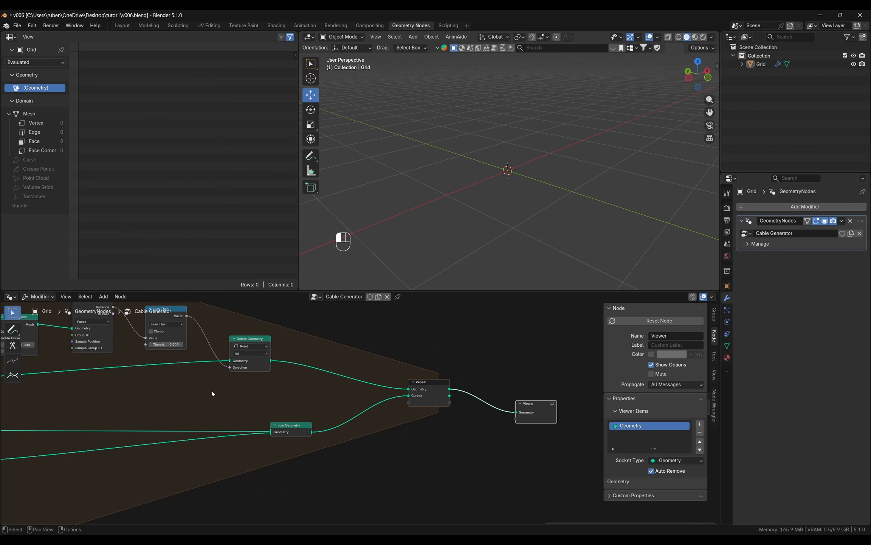
- Connect the Random Value output that drives the curve radius to the Less Than node's Threshold
scroll(212, 393, "left", 10)
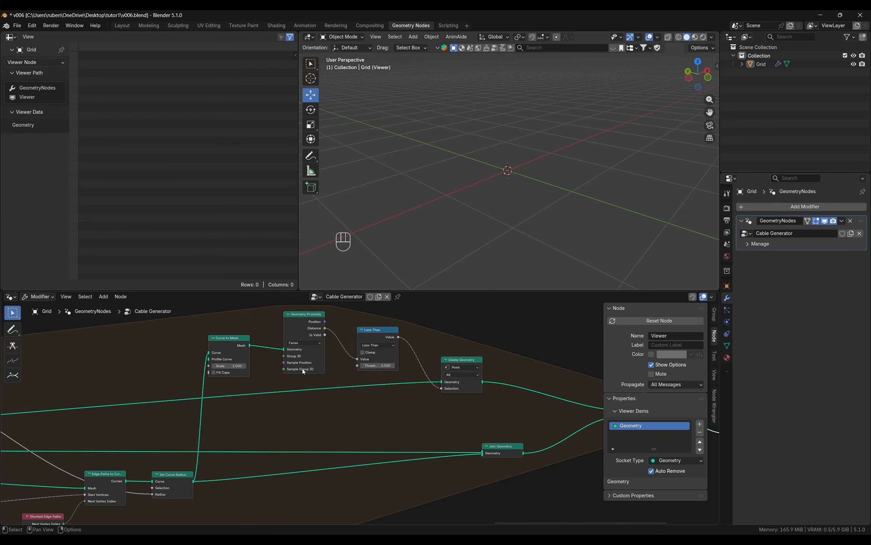
scroll(189, 382, "left", 8)
scroll(129, 373, "down", 1)
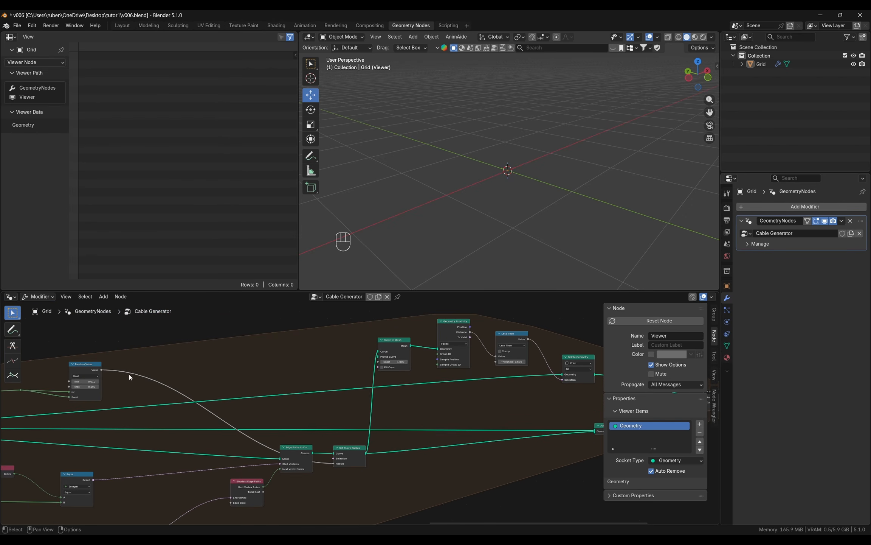
left_click_drag(104, 370, 495, 363)
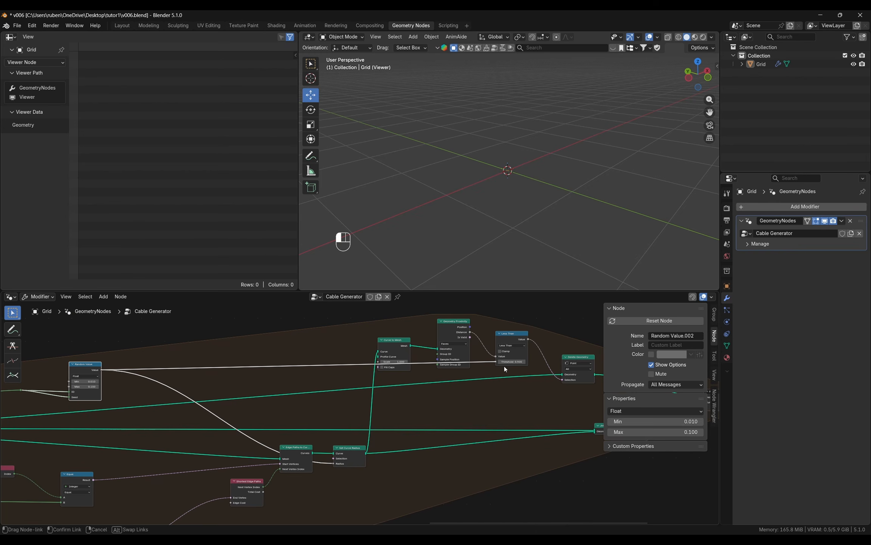
middle_click_drag(521, 248, 547, 228)
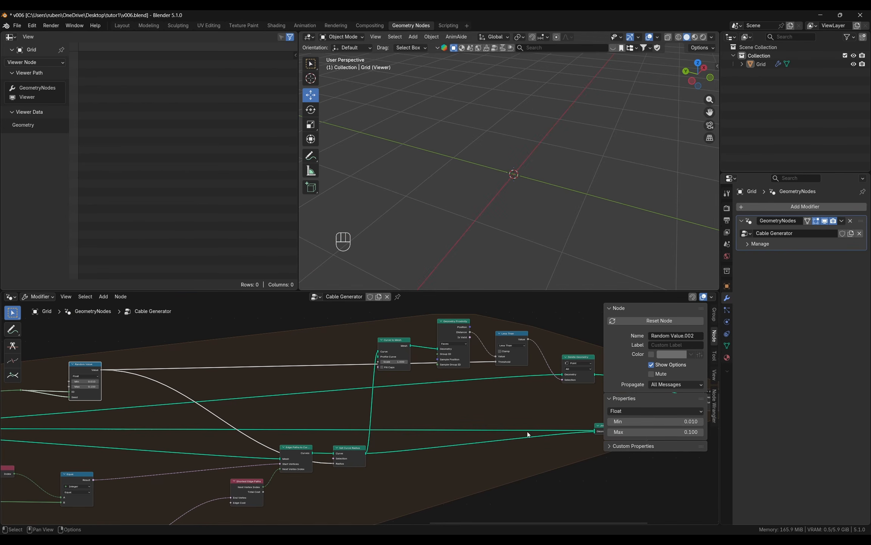
- Move the reroute on the Repeat zone's incoming Geometry link upward, clear of the Curves link
scroll(455, 400, "right", 10)
scroll(455, 399, "left", 14)
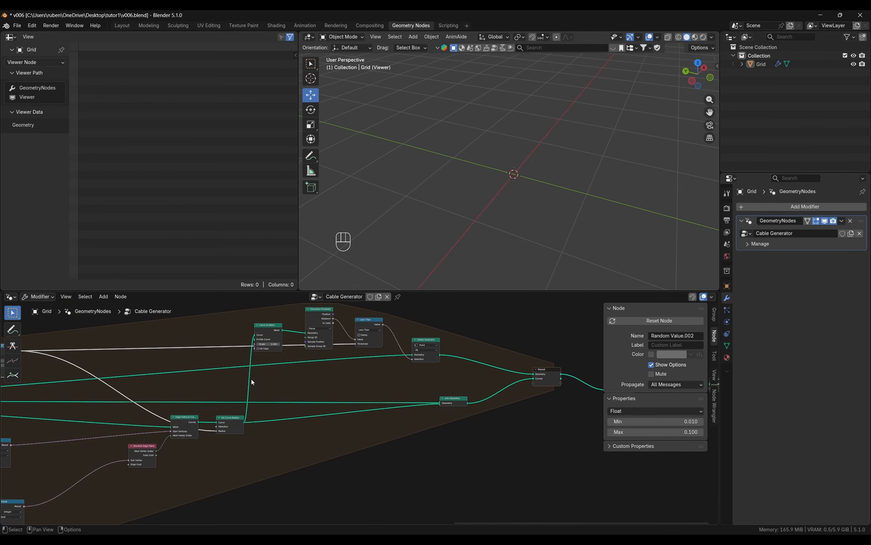
scroll(372, 394, "left", 10)
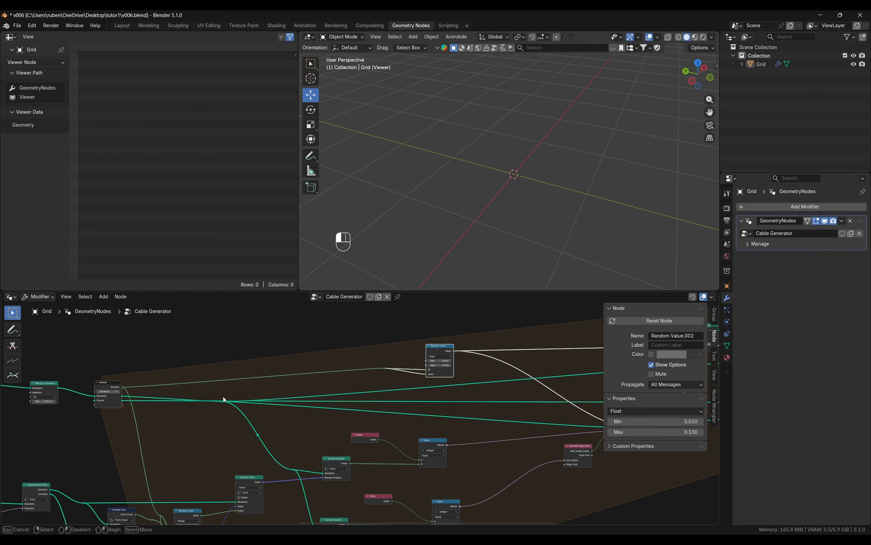
right_click_drag(224, 400, 216, 416, "shift")
key("g")
left_click(228, 412)
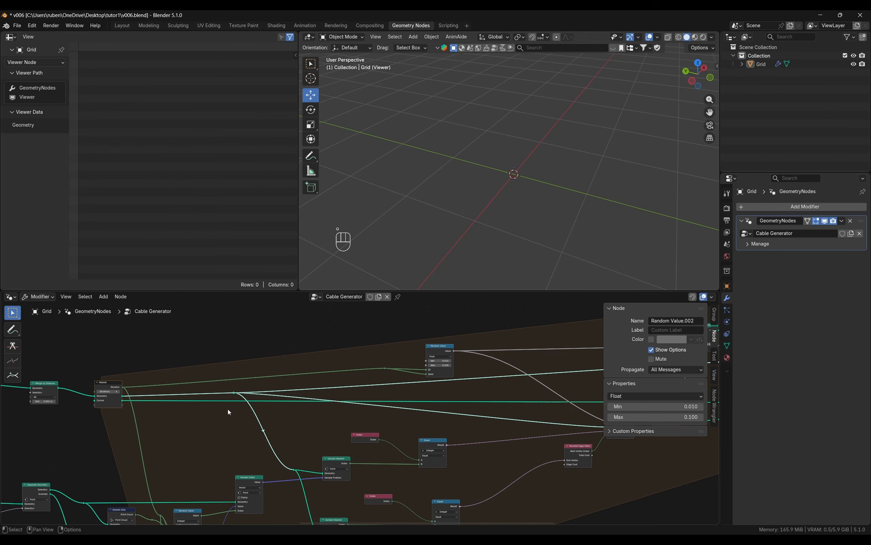
- Set the Repeat zone's Iterations to 2 and Geometry Proximity's target geometry to Points
scroll(128, 411, "up", 2)
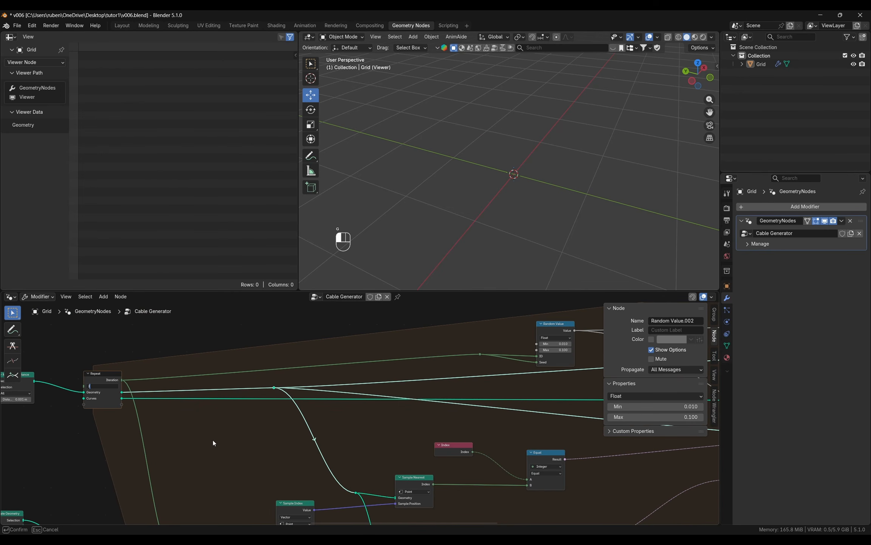
scroll(488, 383, "right", 20)
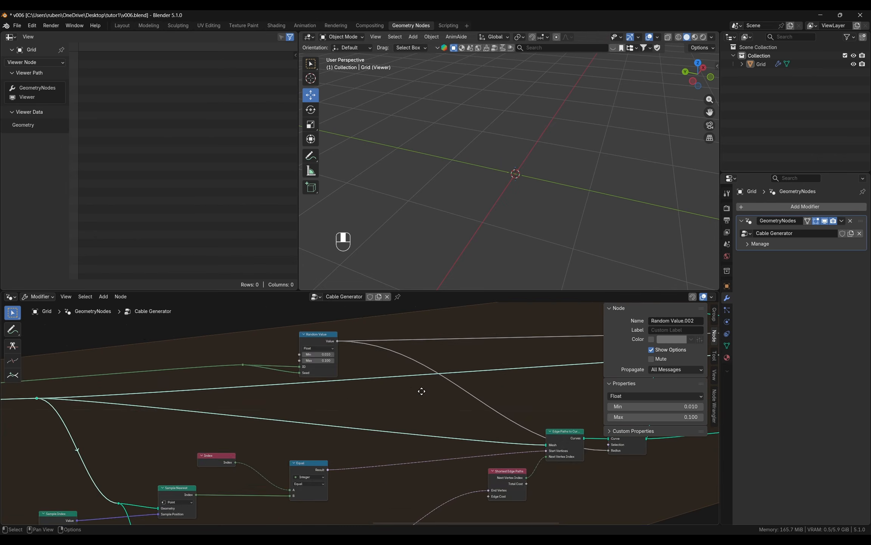
scroll(415, 383, "right", 3)
scroll(415, 383, "up", 1)
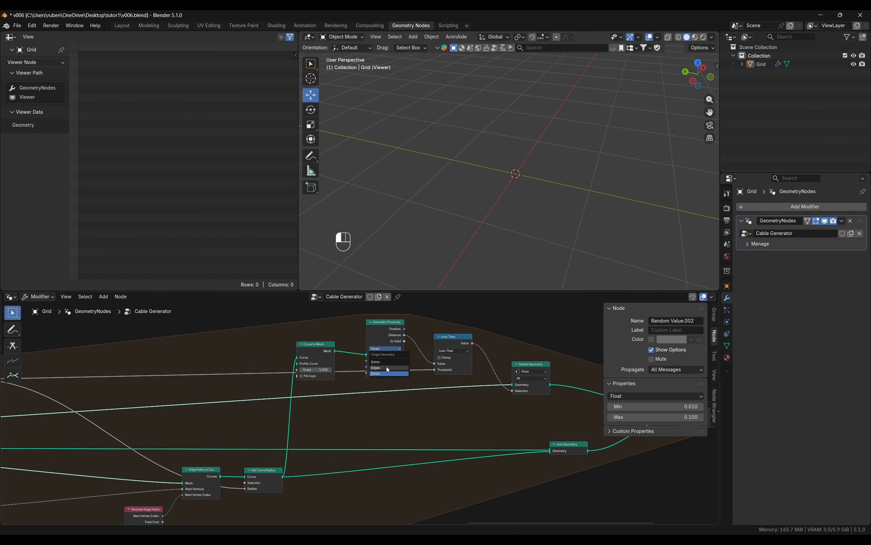
left_click(385, 363)
middle_click_drag(467, 243, 537, 227)
- Test the Repeat zone's Iterations stepwise up to 5, then bring the count back down
scroll(132, 389, "left", 5)
scroll(140, 418, "up", 6)
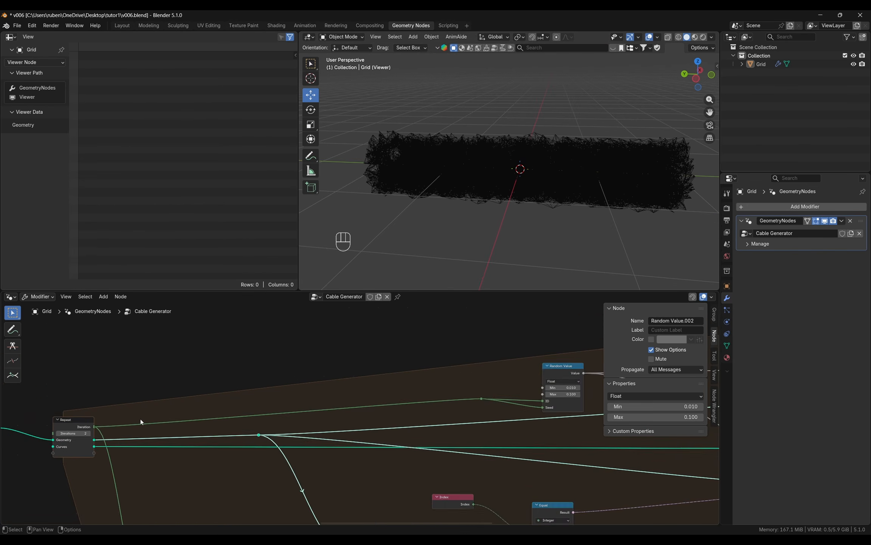
scroll(77, 505, "left", 3)
scroll(162, 451, "up", 2)
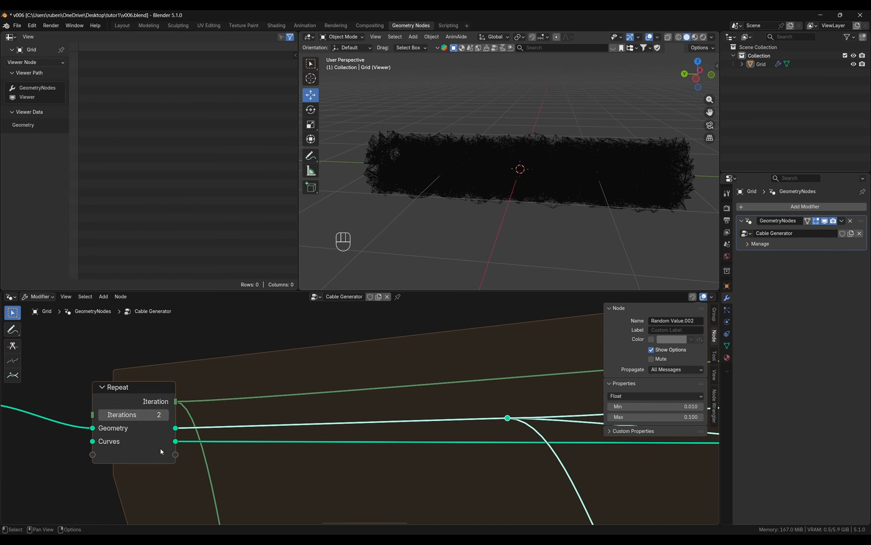
left_click(166, 415)
left_click(165, 415)
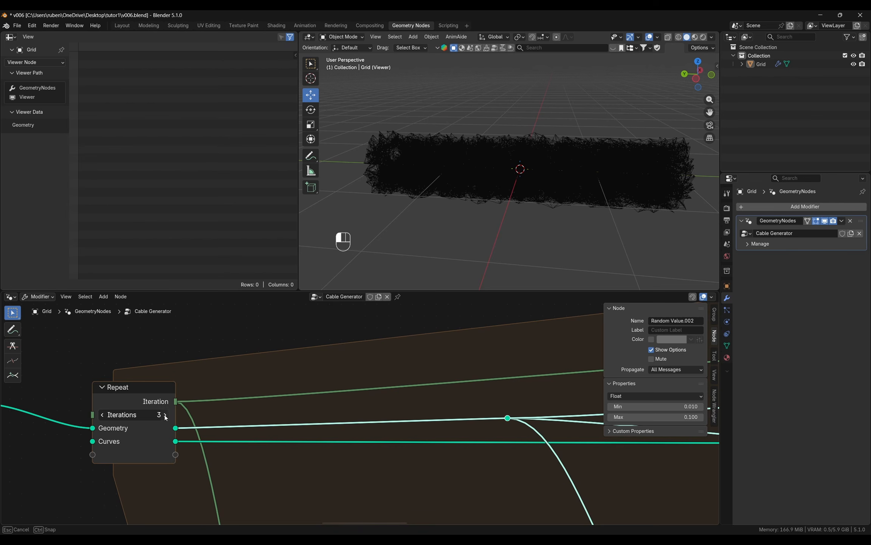
left_click(166, 415)
left_click(166, 415)
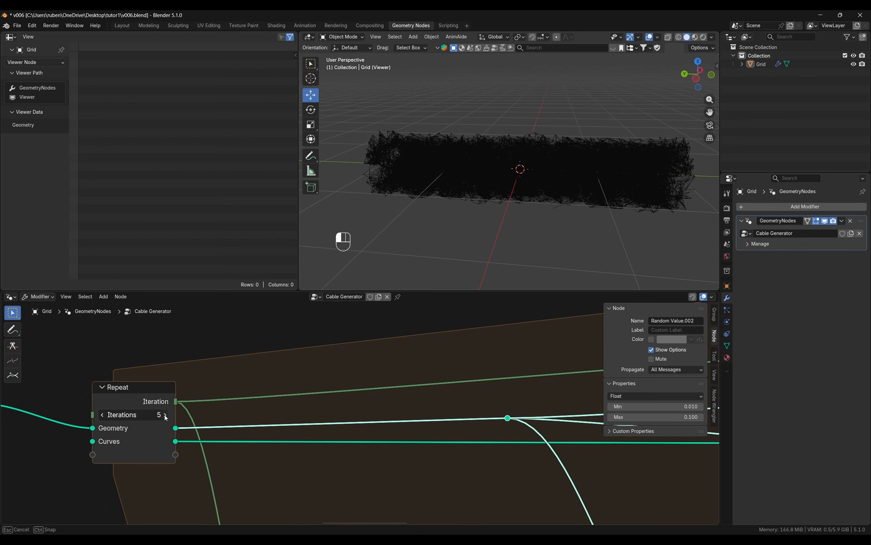
left_click_drag(166, 416, 152, 418)
key("Return")
scroll(152, 415, "down", 8)
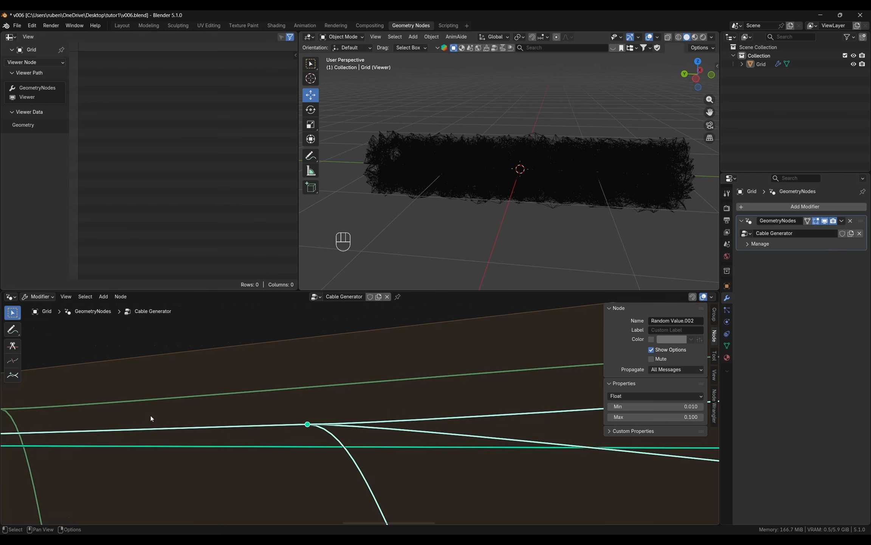
- Connect the Repeat output's Curves to the Viewer in place of Geometry and inspect the accumulated paths
scroll(438, 435, "up", 3)
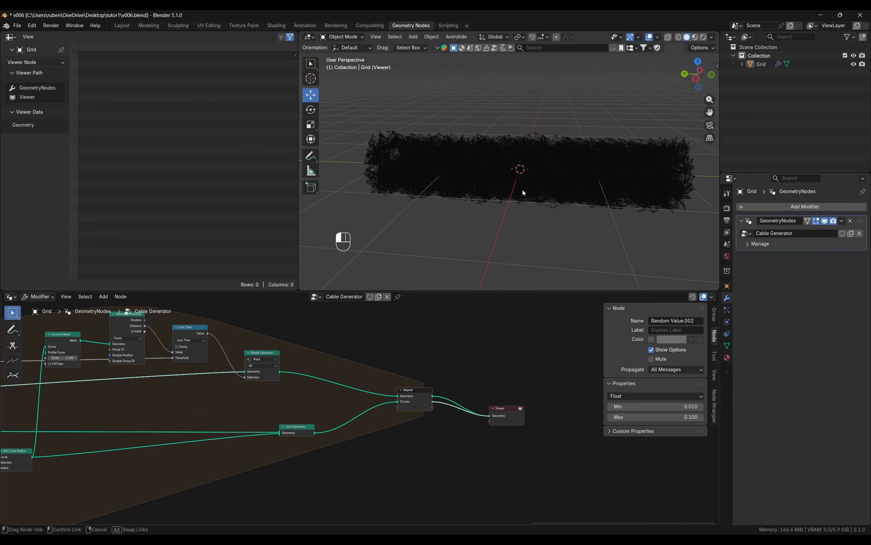
middle_click_drag(525, 202, 492, 219)
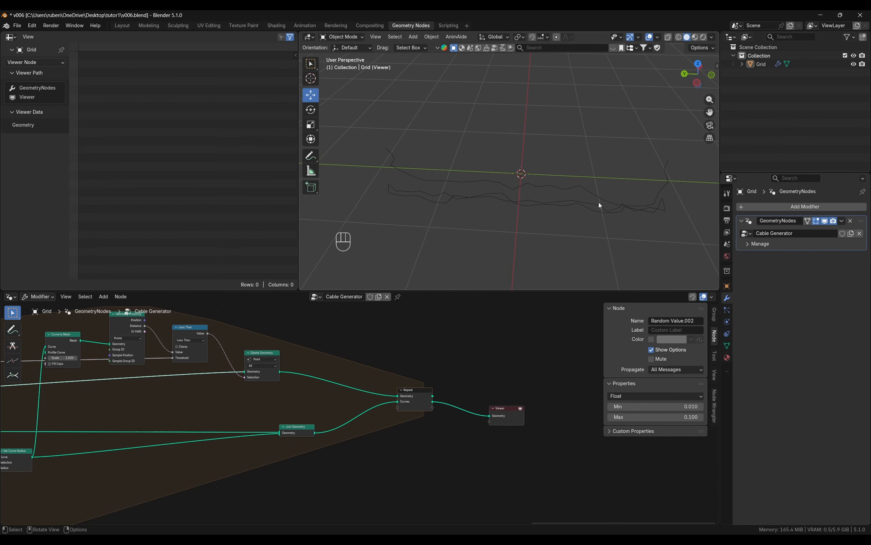
middle_click_drag(451, 402, 553, 374)
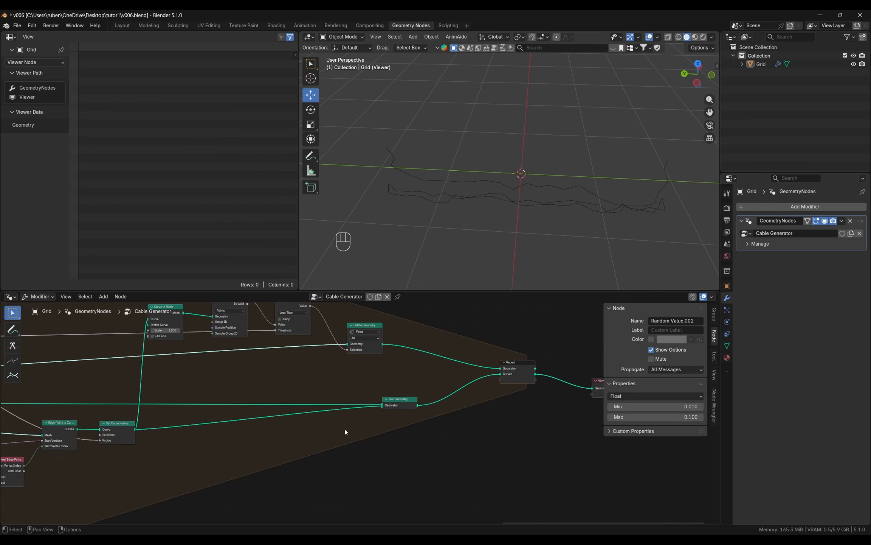
- Spread the nodes apart to make room between Edge Paths to Curves and Set Curve Radius
middle_click_drag(165, 450, 288, 445)
left_click_drag(243, 424, 334, 427)
scroll(288, 397, "down", 1)
left_click_drag(241, 322, 463, 429)
left_click_drag(423, 386, 498, 373)
middle_click_drag(387, 440, 515, 392)
left_click_drag(247, 423, 292, 482)
left_click_drag(287, 432, 258, 450)
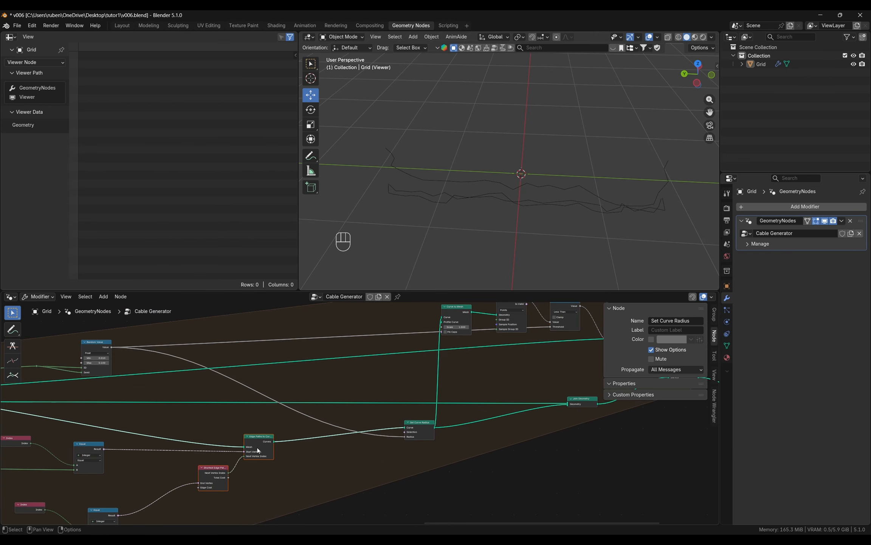
- Insert a Set Spline Type node set to NURBS between Edge Paths to Curves and Set Curve Radius
key("shift+a")
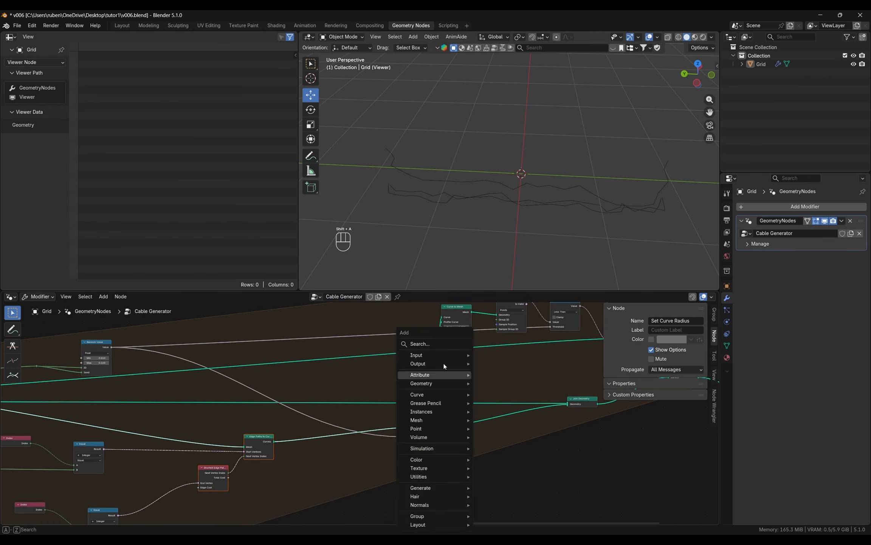
type("setspl")
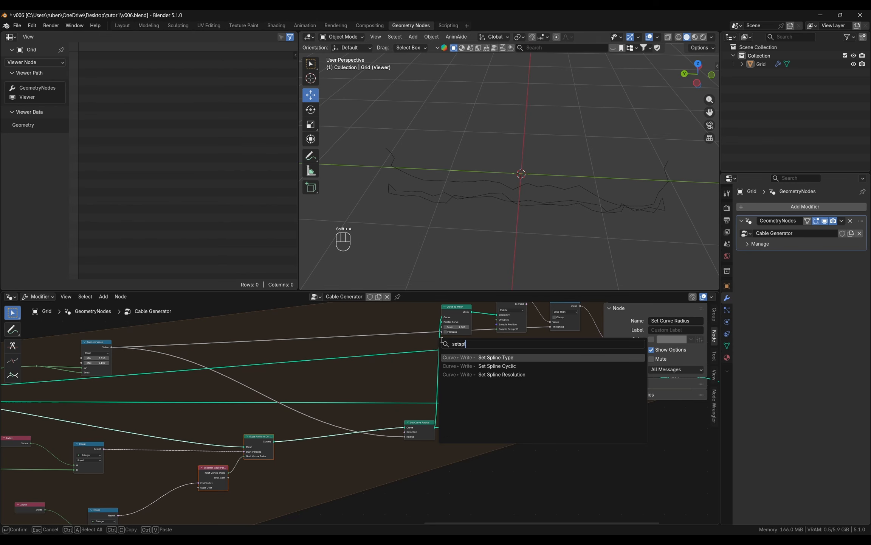
key("Return")
left_click(332, 464)
scroll(331, 472, "up", 1)
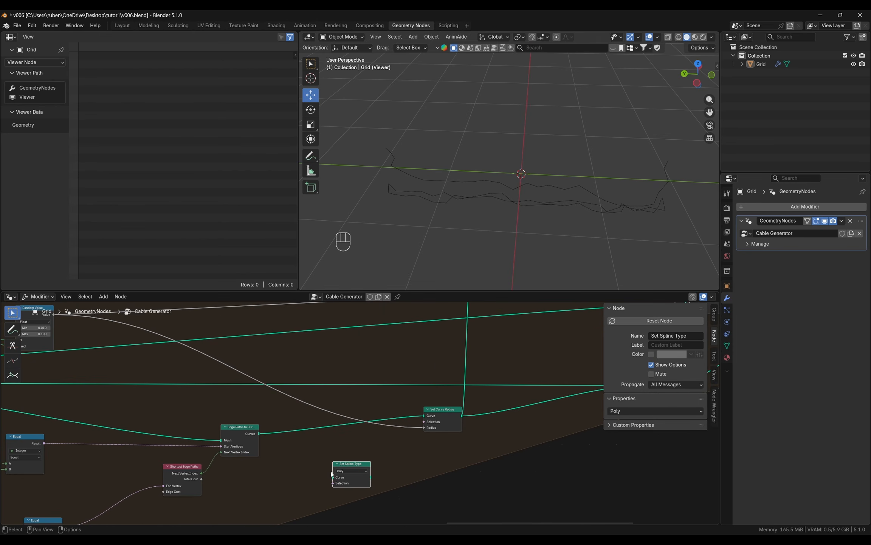
left_click_drag(259, 433, 424, 415)
left_click(360, 471)
left_click(355, 501)
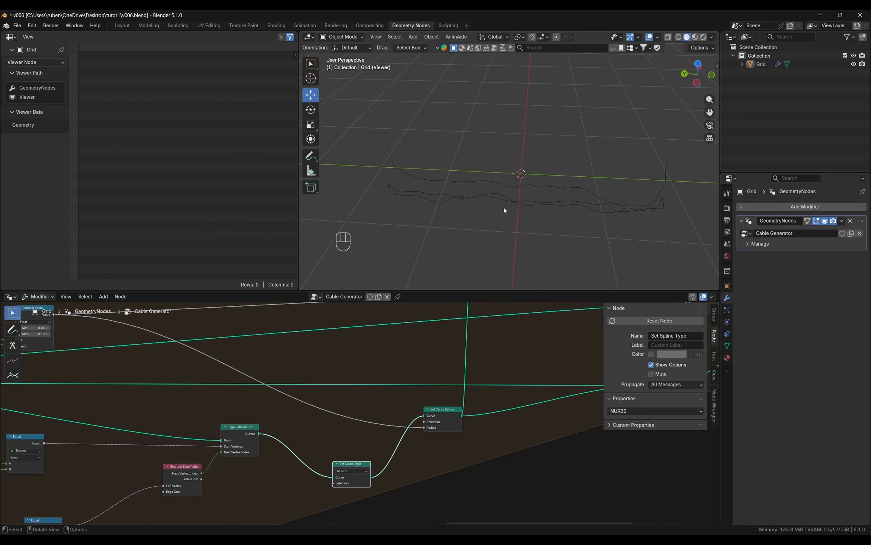
middle_click_drag(503, 207, 531, 207)
scroll(365, 371, "down", 2)
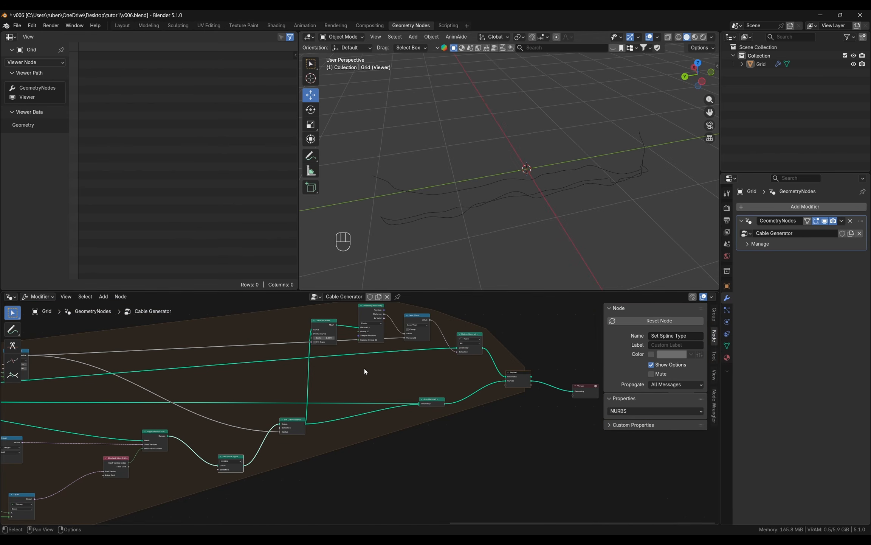
middle_click_drag(423, 211, 329, 196)
- Move the Viewer and Group Output nodes further downstream to free space after the Repeat output
middle_click_drag(573, 385, 457, 379)
scroll(463, 384, "up", 4)
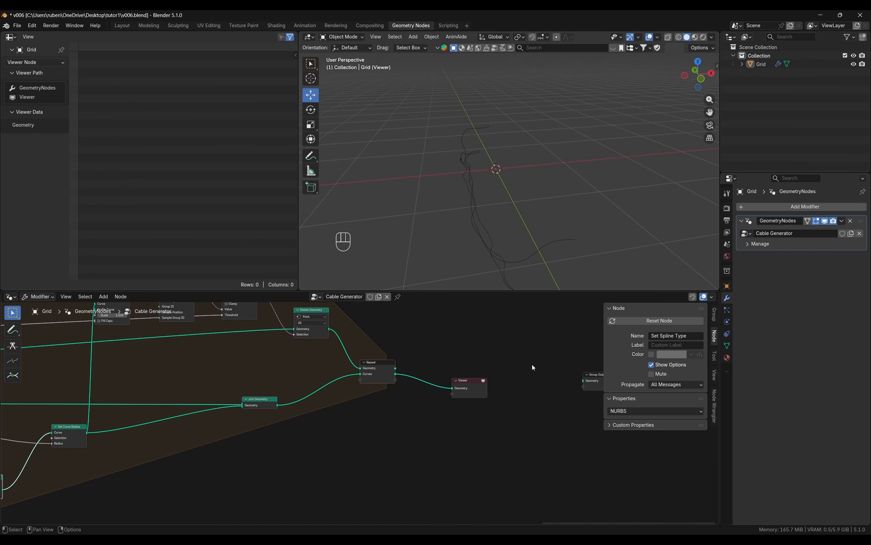
left_click(470, 382)
middle_click_drag(533, 364, 383, 381)
scroll(317, 401, "down", 1)
scroll(295, 403, "up", 3)
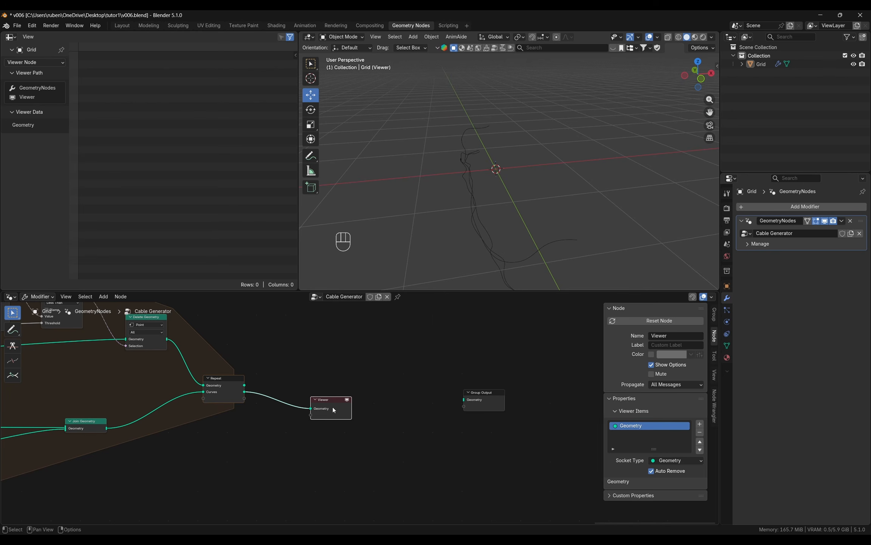
left_click_drag(333, 407, 568, 392)
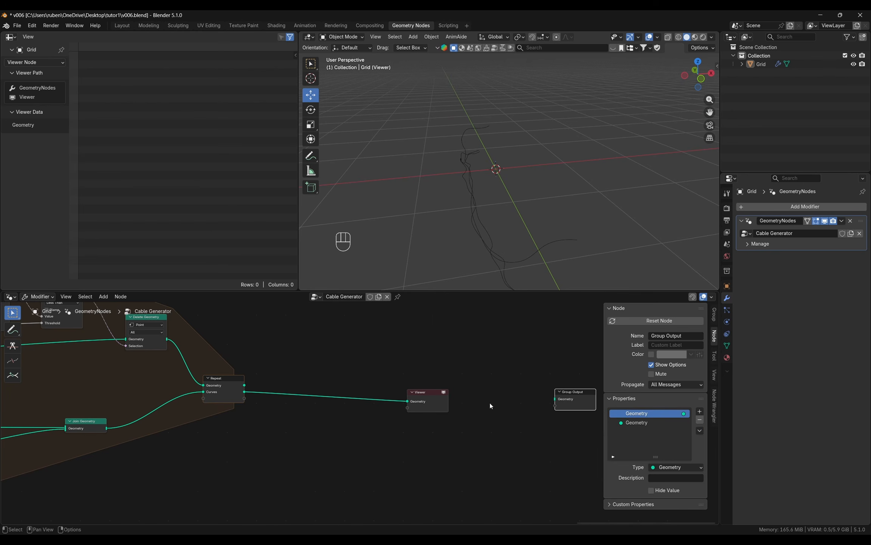
left_click_drag(420, 393, 481, 404)
- Add a Curve to Mesh node on the link between the Repeat output's Curves and the Viewer
key("shift+a")
left_click(393, 344)
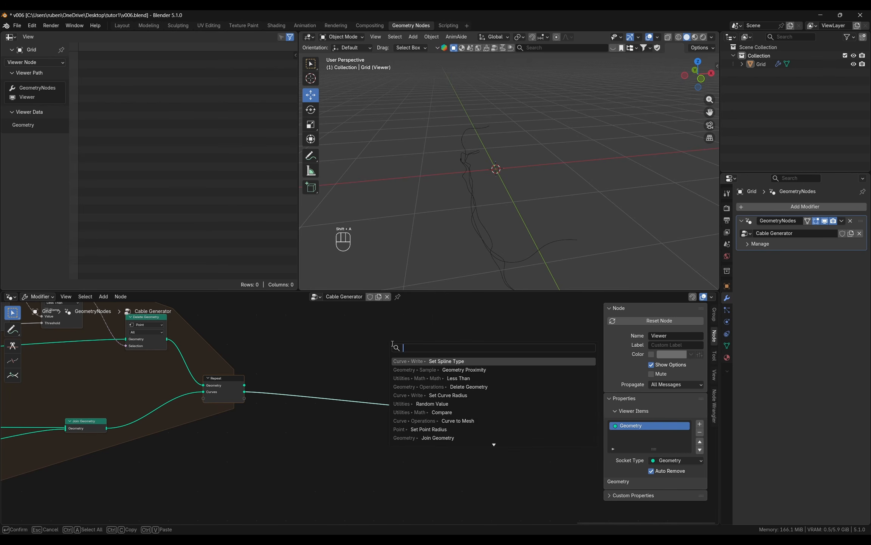
type("curveto")
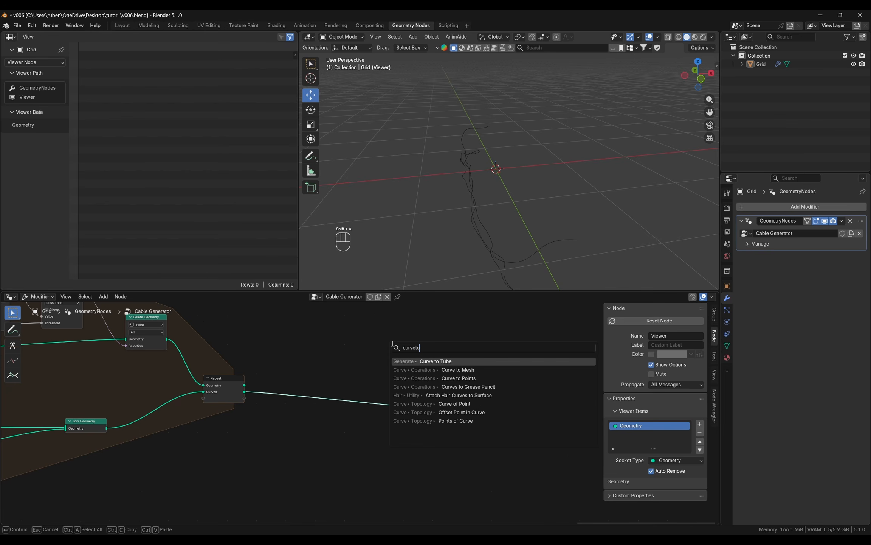
type("m")
key("Return")
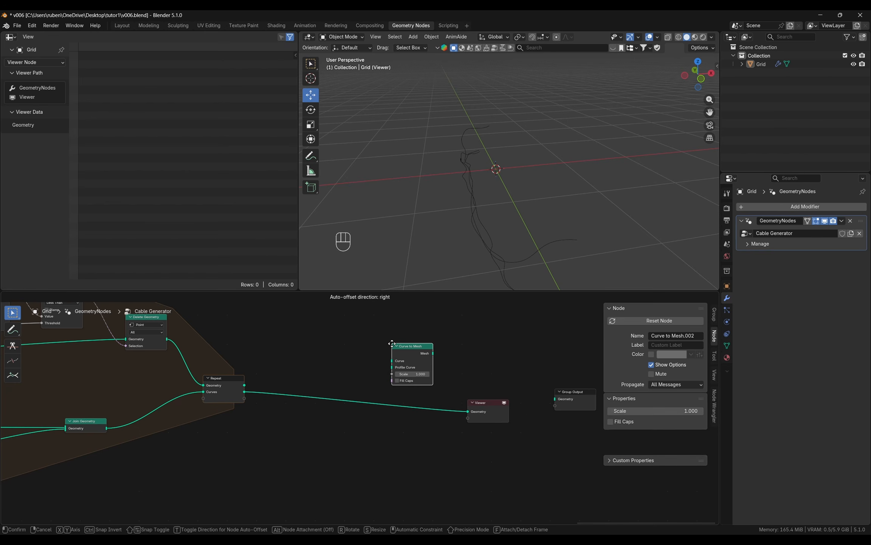
left_click(411, 396)
- Add a Curve Circle node and connect its Curve to the final Curve to Mesh node's Profile Curve
middle_click_drag(333, 447, 351, 435)
key("shift+a")
type("circ")
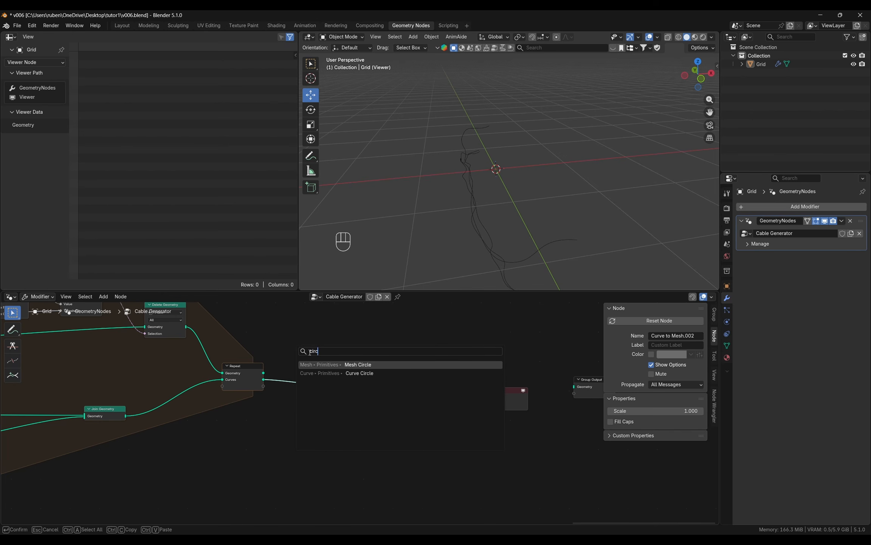
key("Down")
key("Return")
left_click(373, 435)
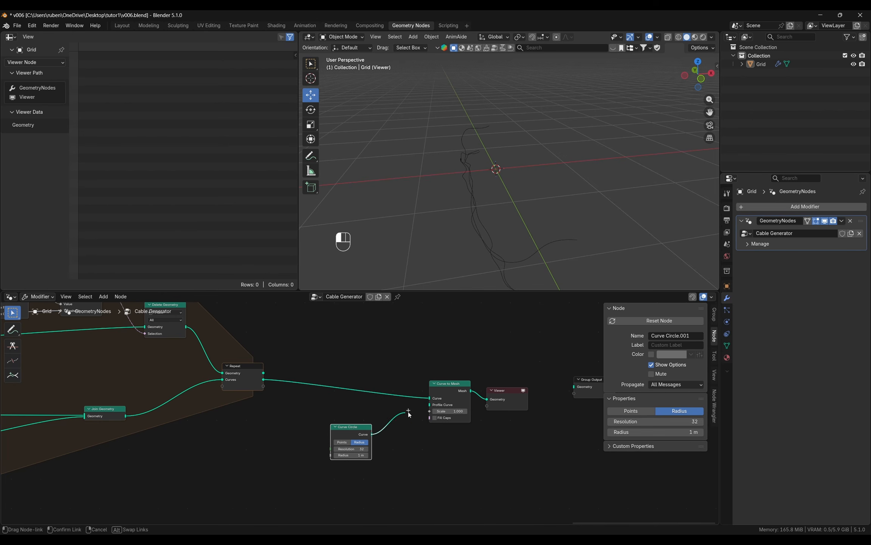
left_click_drag(349, 428, 339, 415)
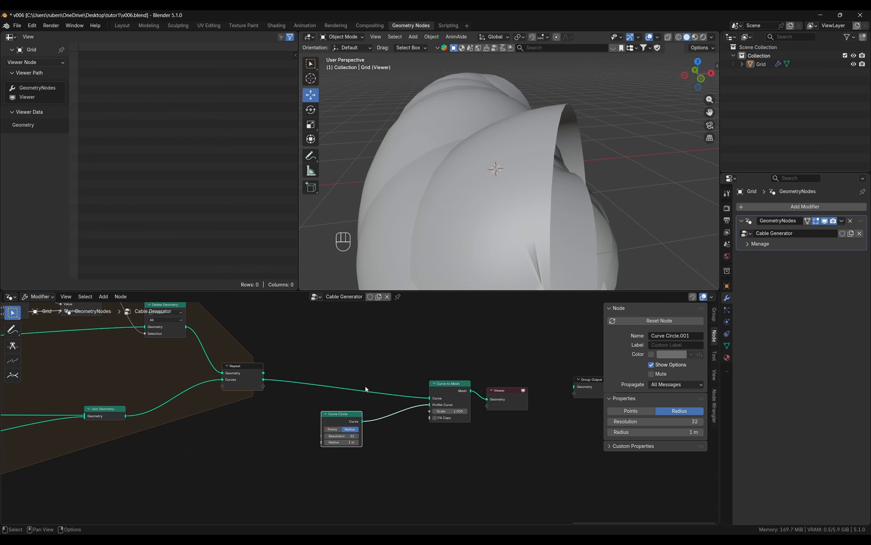
- Add a Radius node and connect it to the Scale input of the final Curve to Mesh node
middle_click_drag(418, 410, 408, 392)
key("shift+a")
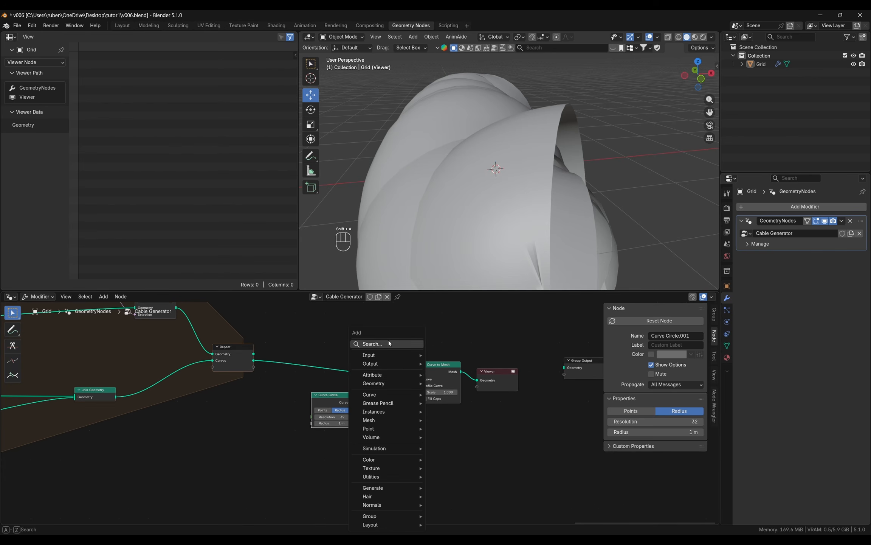
type("radiu")
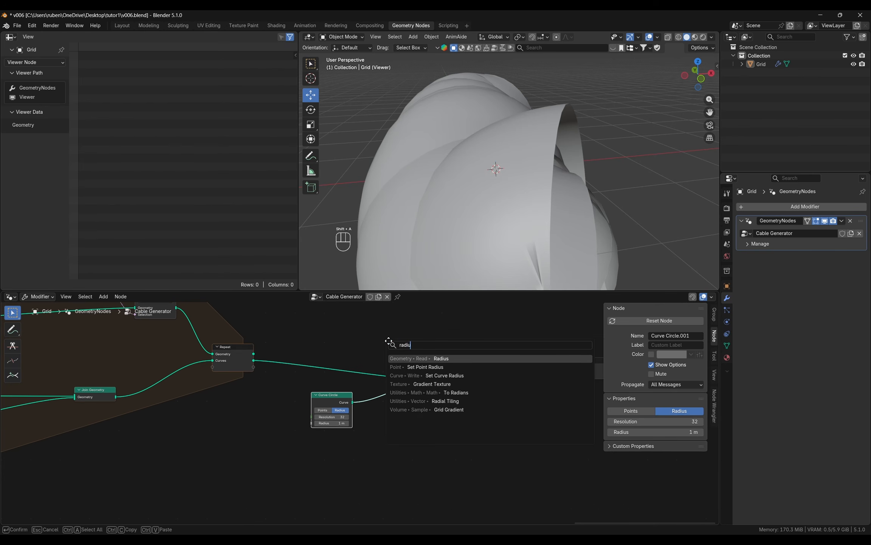
key("Return")
left_click(394, 447)
scroll(392, 448, "up", 1)
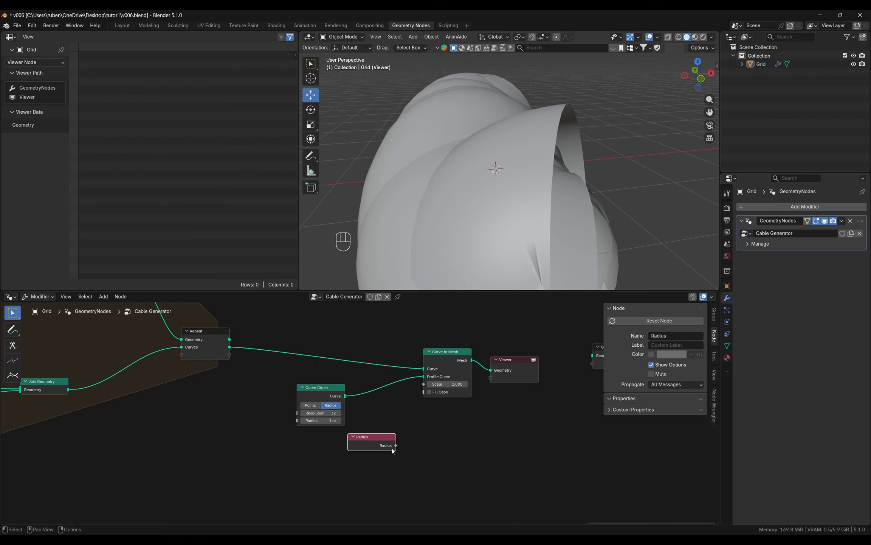
left_click_drag(424, 386, 424, 385)
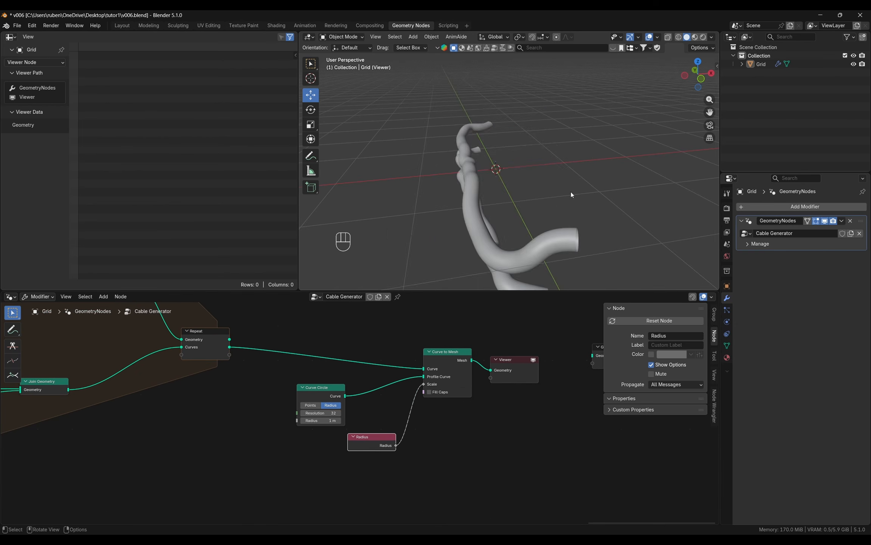
middle_click_drag(570, 191, 641, 217)
scroll(509, 207, "up", 4)
middle_click_drag(510, 209, 447, 159)
key("Home")
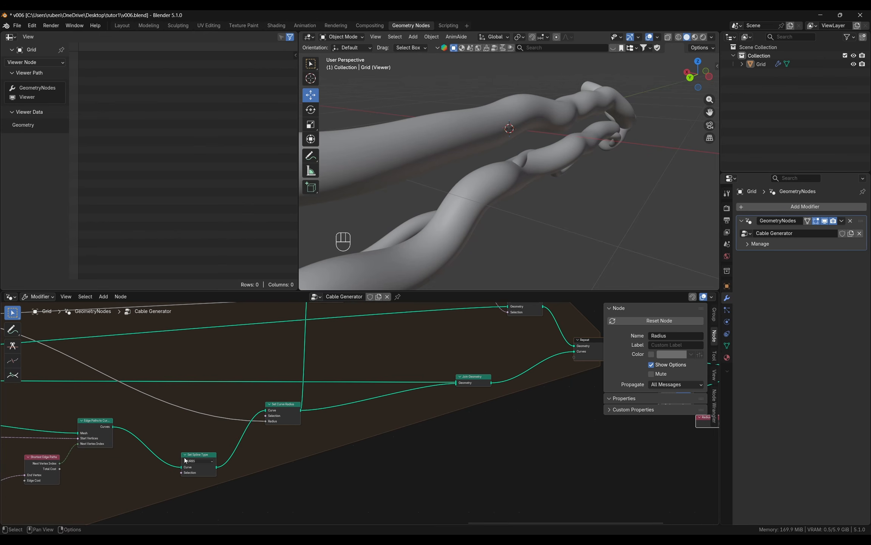
middle_click_drag(516, 216, 505, 147)
middle_click_drag(467, 175, 541, 193)
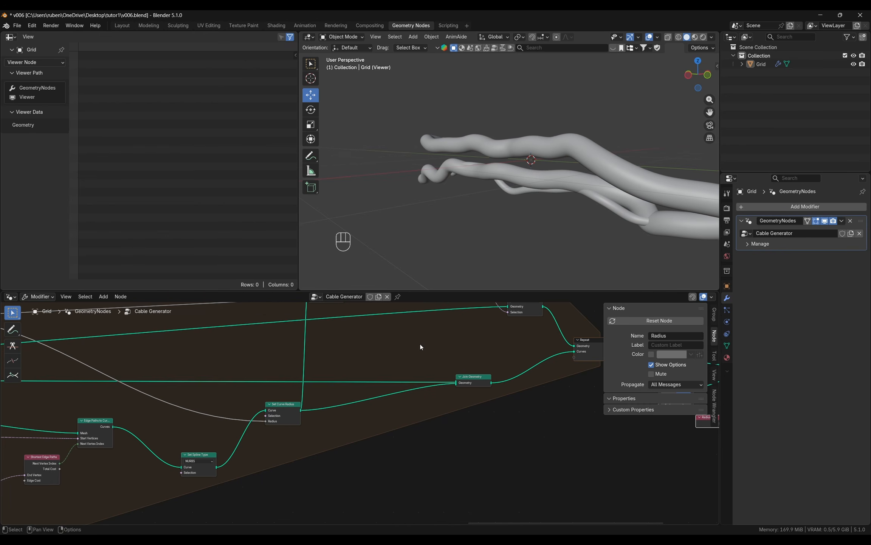
- Insert a Multiply node with a factor of 2 on the link from the random radius value to the Less Than threshold
scroll(420, 344, "left", 15, "ctrl")
scroll(474, 366, "right", 12, "ctrl")
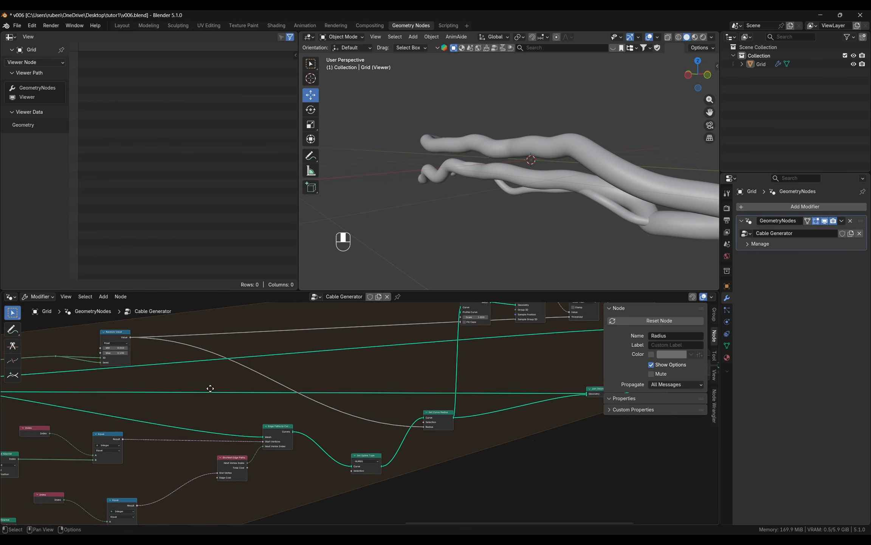
scroll(454, 357, "up", 4, "shift")
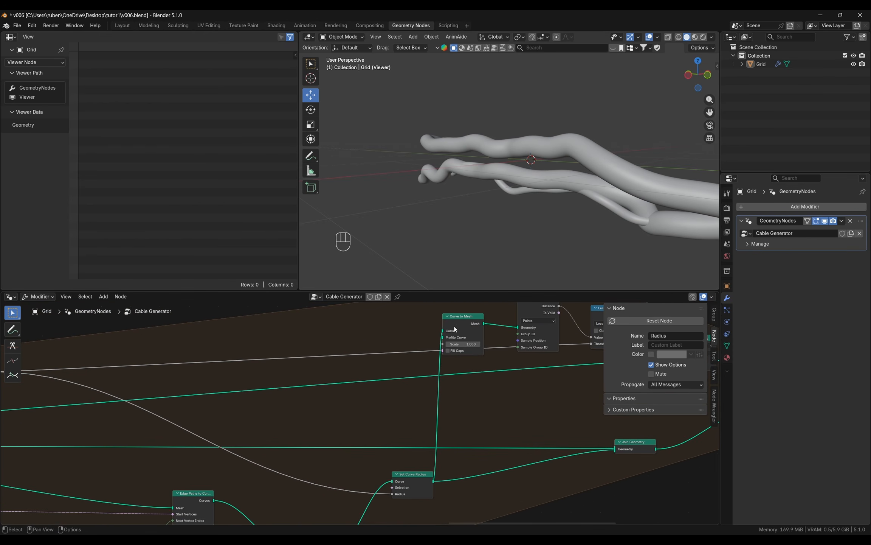
left_click_drag(456, 329, 472, 330)
middle_click_drag(368, 350, 493, 350)
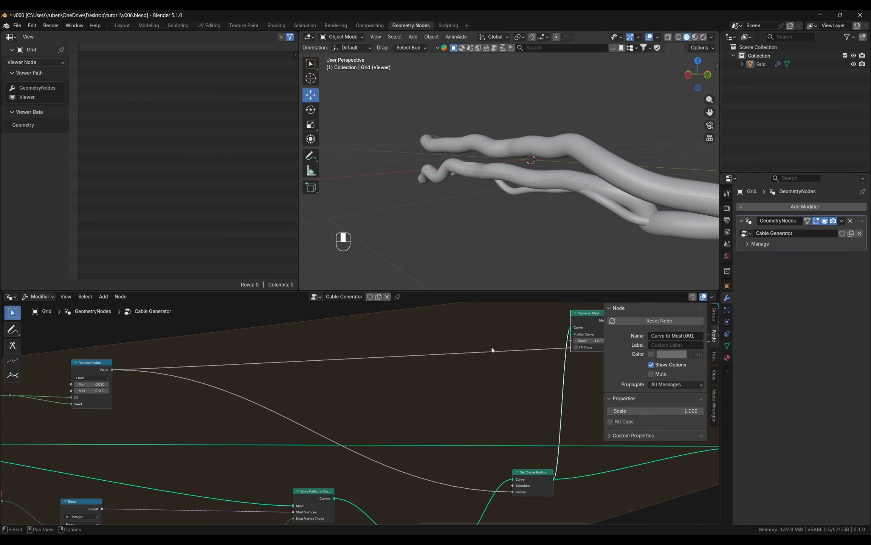
key("shift+a")
left_click(409, 338)
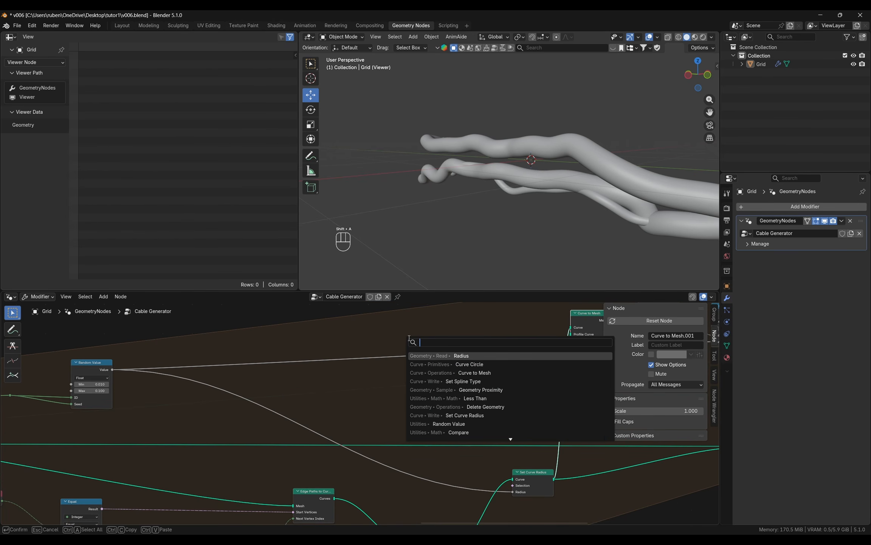
type("mult")
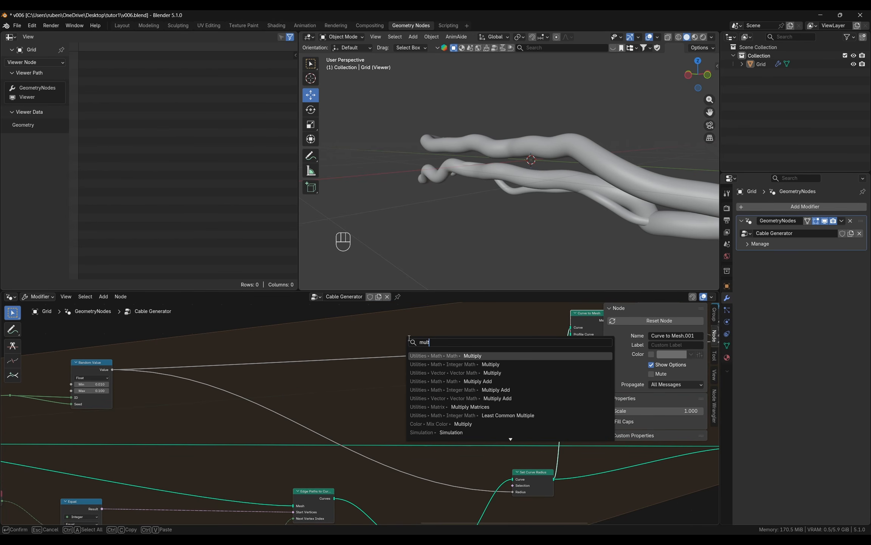
key("Return")
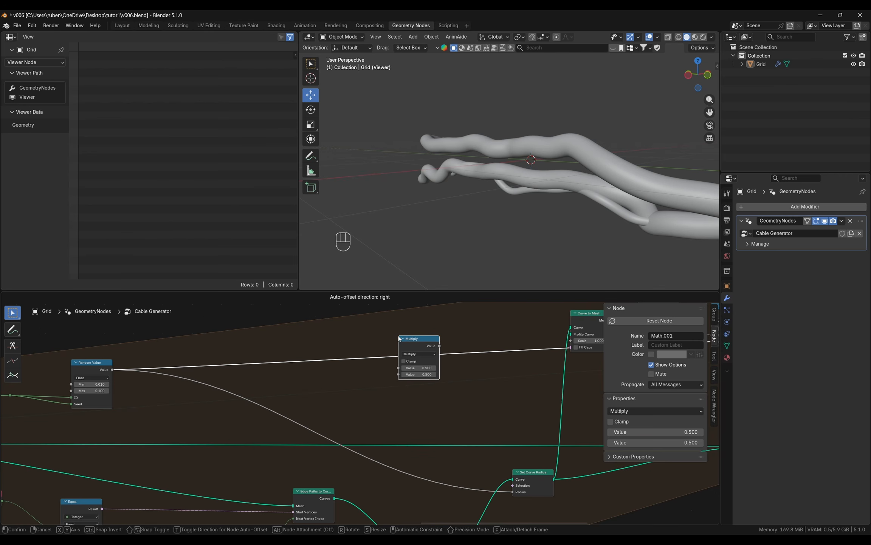
left_click(398, 336)
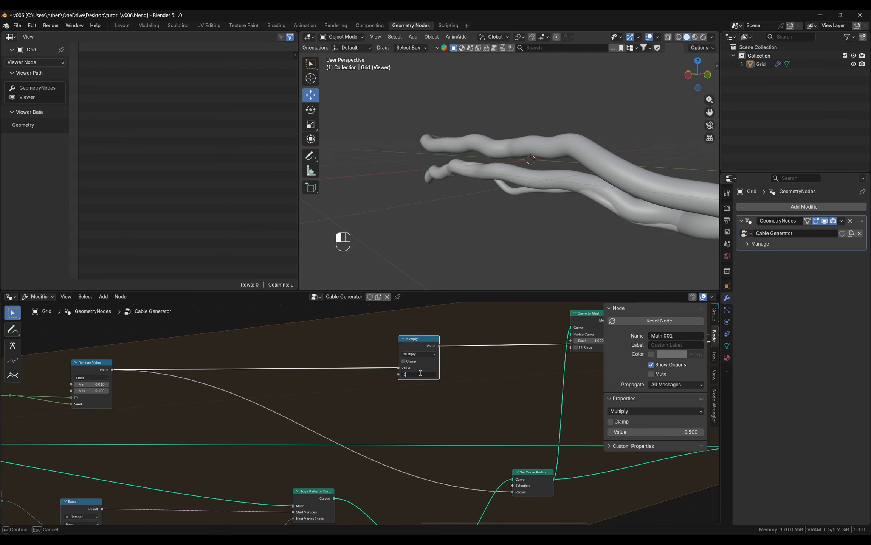
key("Return")
- Set the Density of the Distribute Points in Volume node to 600
middle_click_drag(574, 251, 501, 261)
scroll(416, 386, "down", 4)
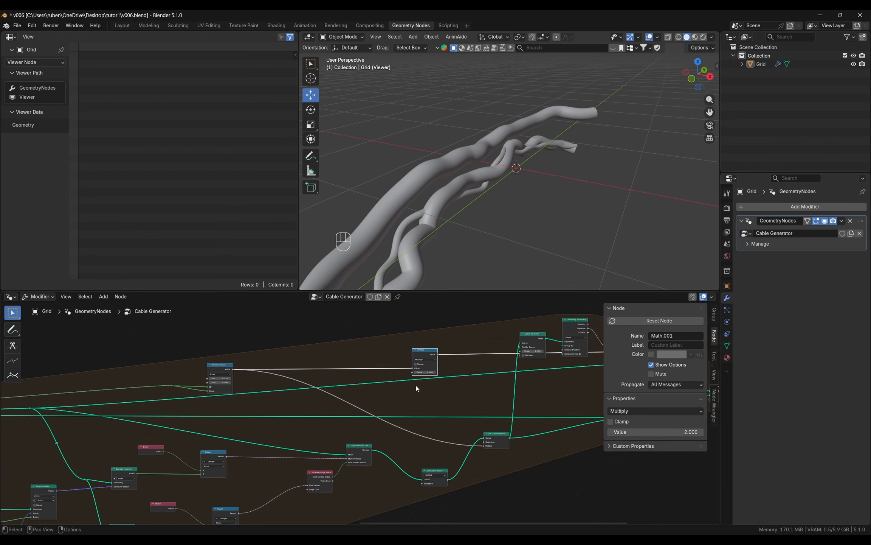
key("ctrl+s")
middle_click_drag(441, 390, 300, 414)
scroll(267, 405, "up", 4)
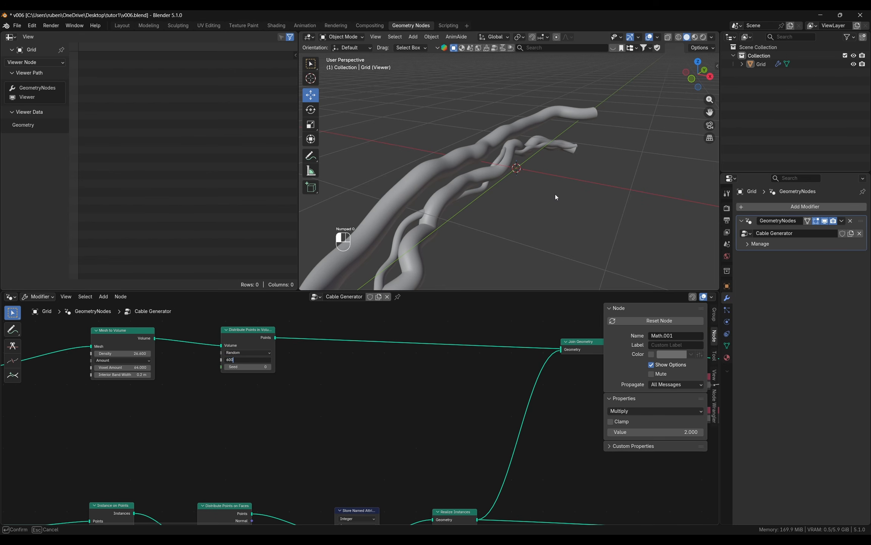
key("Return")
middle_click_drag(519, 211, 528, 337)
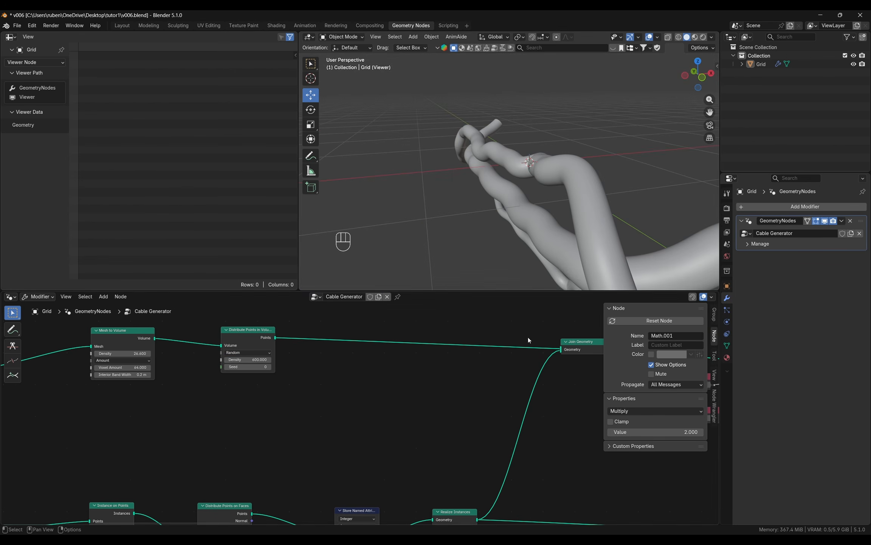
middle_click_drag(510, 194, 568, 207)
- Change the number of iterations on the Repeat zone's input node
scroll(447, 393, "down", 5)
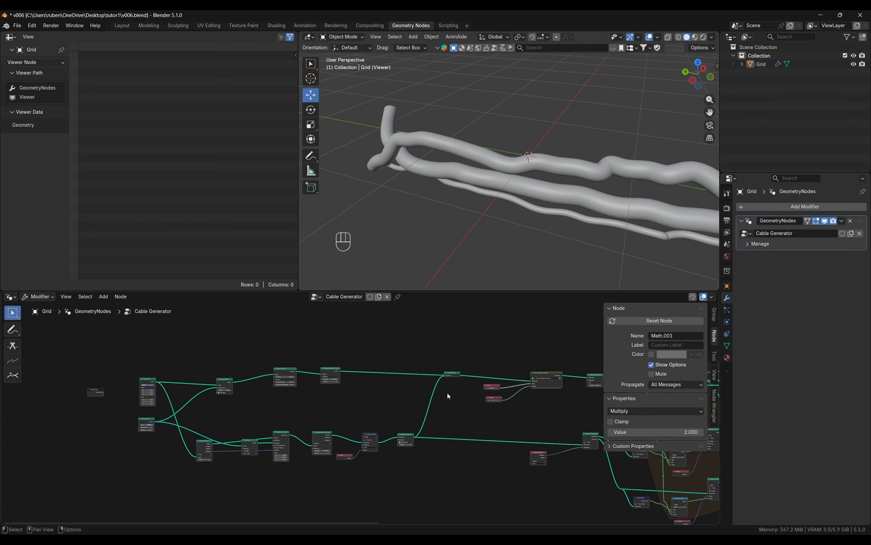
scroll(447, 393, "up", 5)
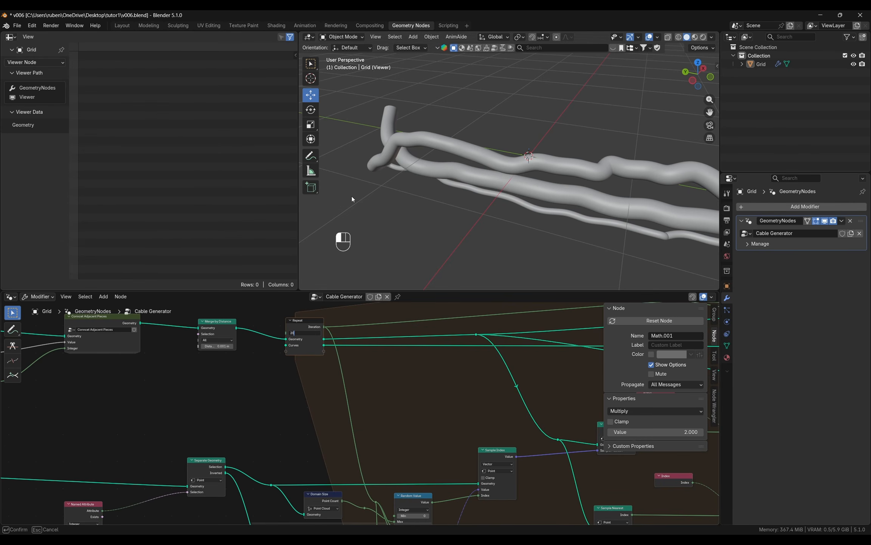
key("Return")
middle_click_drag(581, 225, 480, 288)
- Set the Integer node feeding the Adjacent Pieces group node to 10
middle_click_drag(98, 431, 483, 401)
scroll(484, 401, "down", 3)
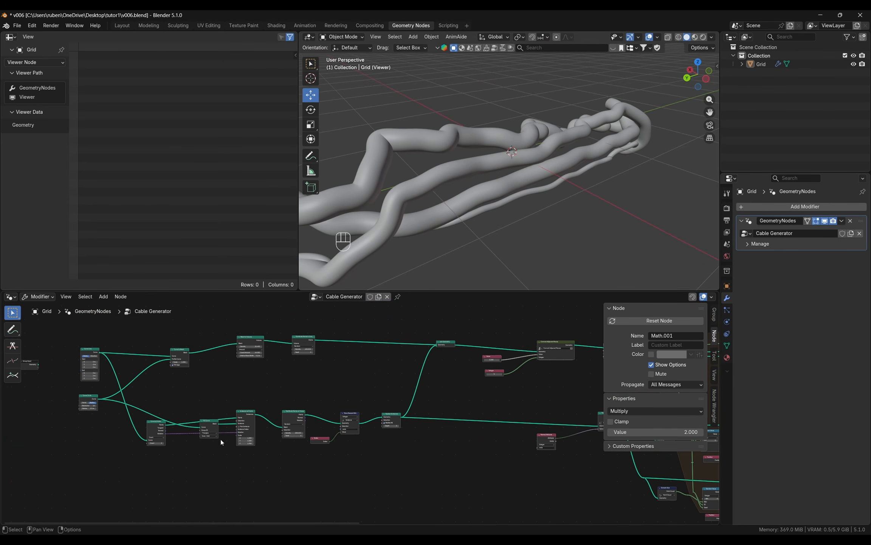
scroll(536, 376, "up", 4)
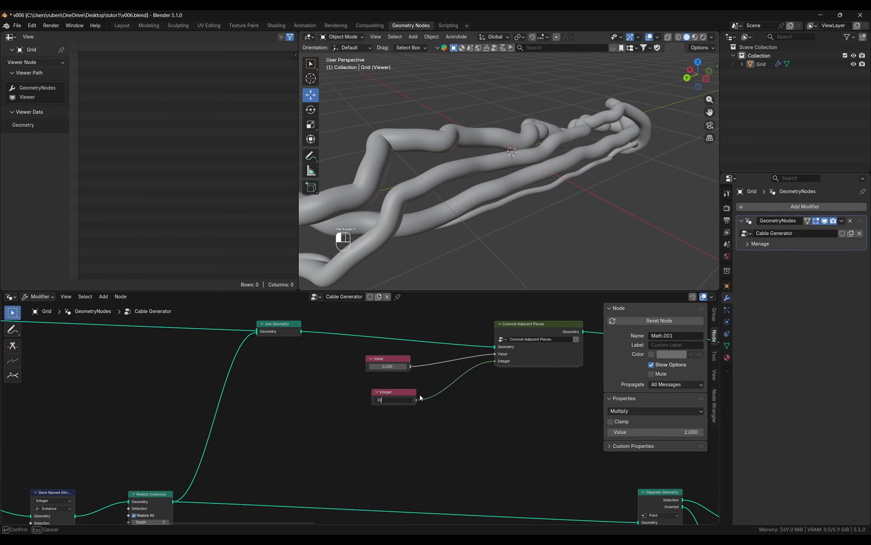
key("Return")
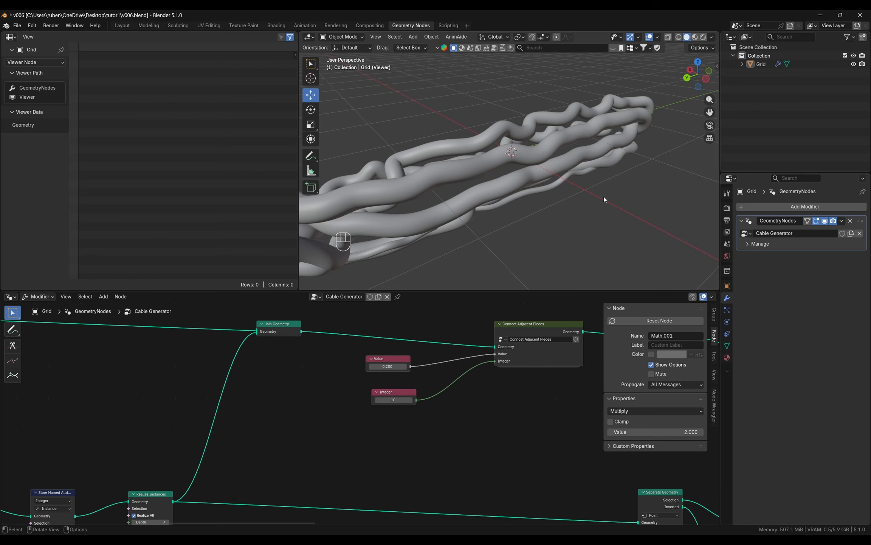
middle_click_drag(604, 195, 454, 184)
middle_click_drag(429, 196, 447, 203)
middle_click_drag(488, 421, 237, 395)
middle_click_drag(453, 196, 526, 212)
- Reposition the Set Spline Type node inside the Repeat zone to free space after Edge Paths to Curves
middle_click_drag(555, 468, 324, 402)
scroll(491, 423, "down", 5)
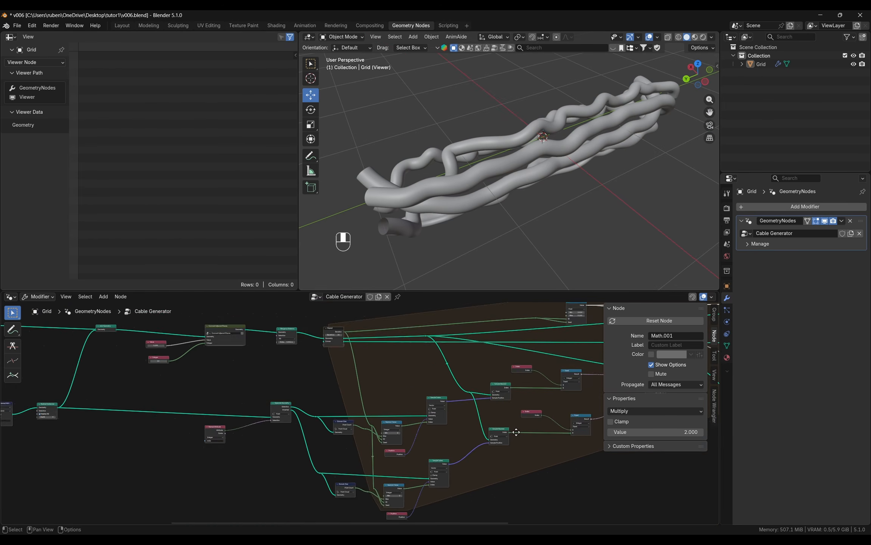
middle_click_drag(515, 432, 324, 417)
scroll(416, 416, "up", 5)
middle_click_drag(529, 415, 372, 430)
scroll(340, 386, "up", 3)
left_click_drag(327, 377, 317, 398)
middle_click_drag(426, 409, 231, 425)
left_click_drag(322, 379, 342, 369)
- Insert a Resample Curve node between Edge Paths to Curves and Set Spline Type
key("shift+a")
type("res")
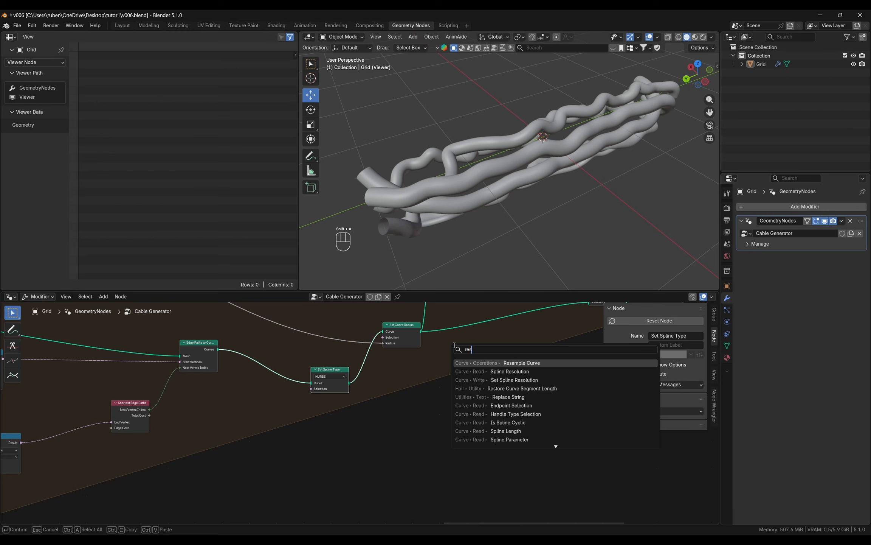
key("Return")
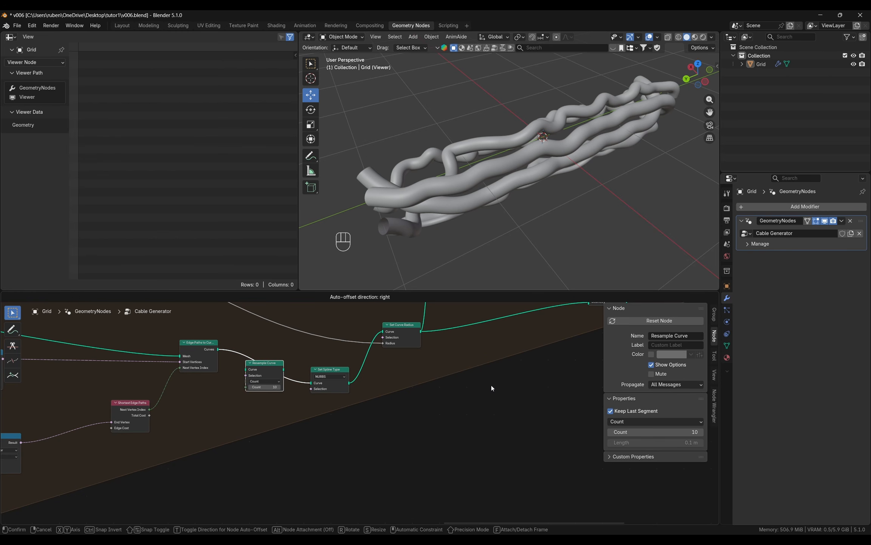
left_click(512, 167)
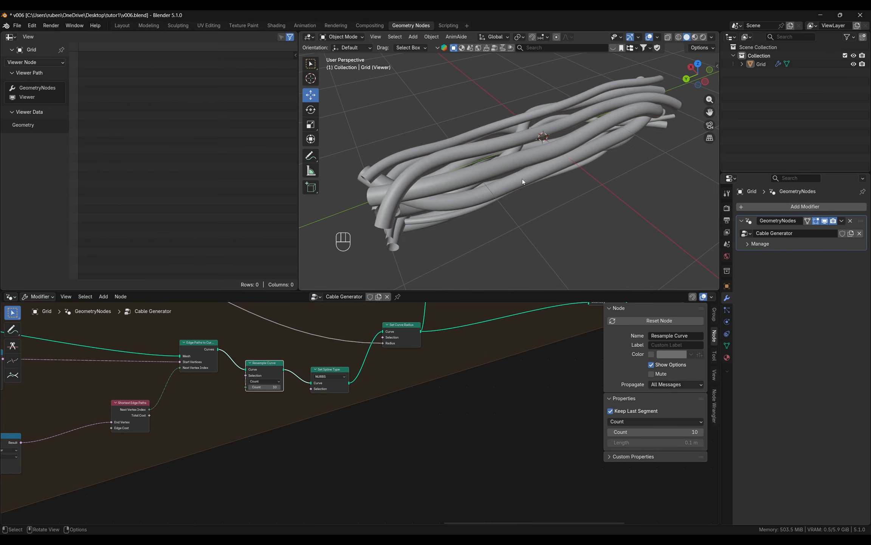
middle_click_drag(512, 167, 560, 212)
scroll(260, 396, "up", 2)
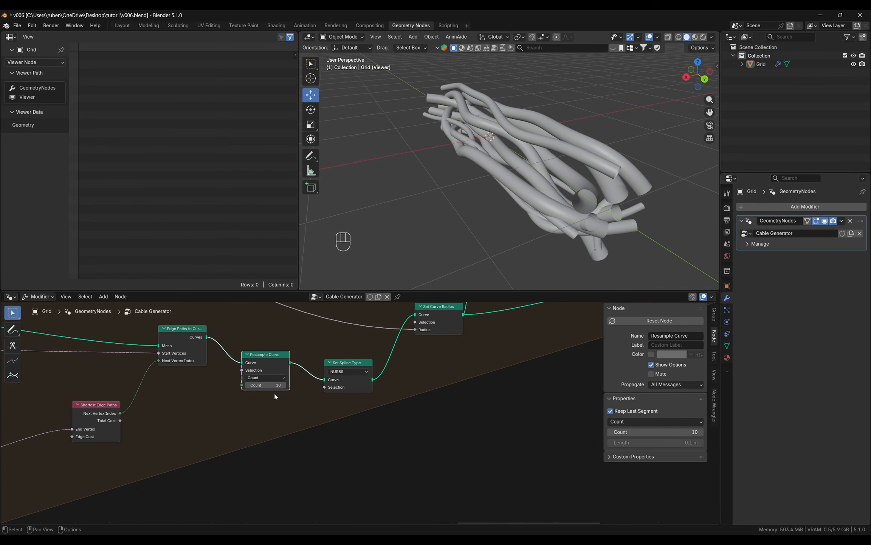
middle_click_drag(507, 242, 560, 242)
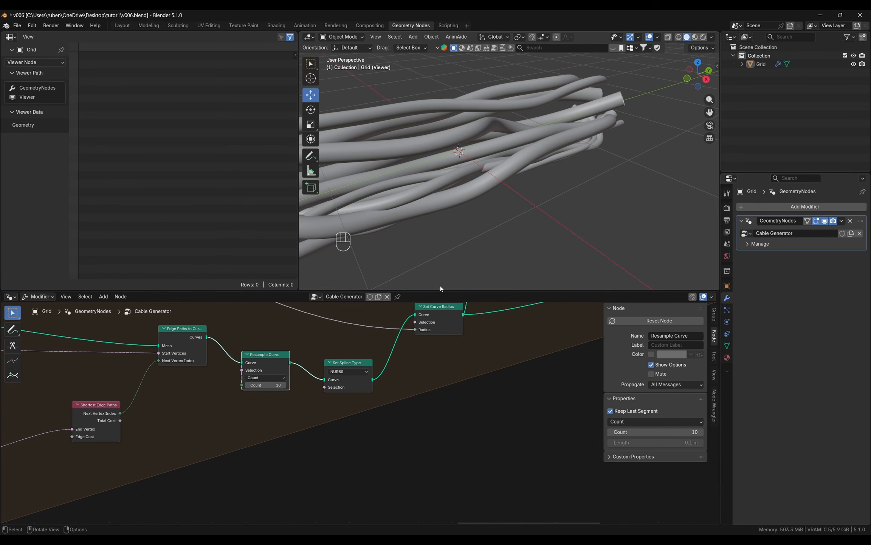
- Set the Resample Curve count to 20
left_click(276, 384)
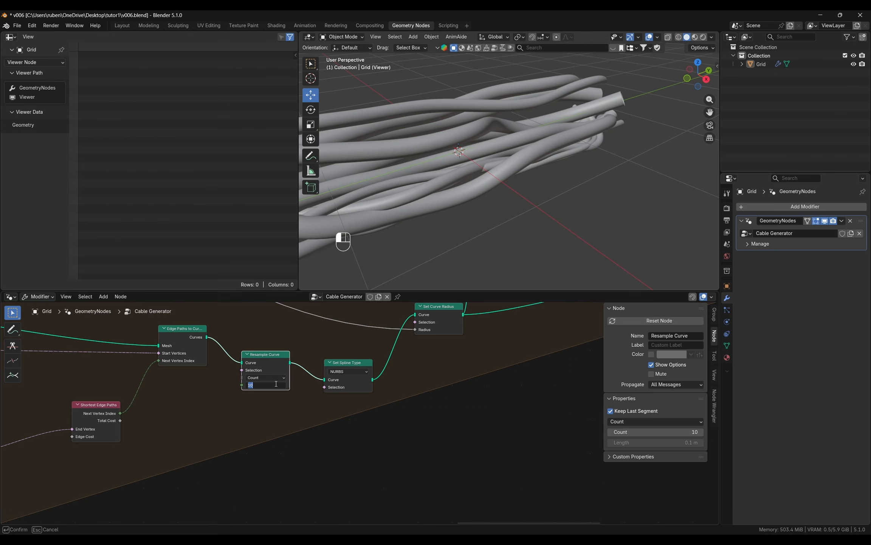
type("20")
key("Return")
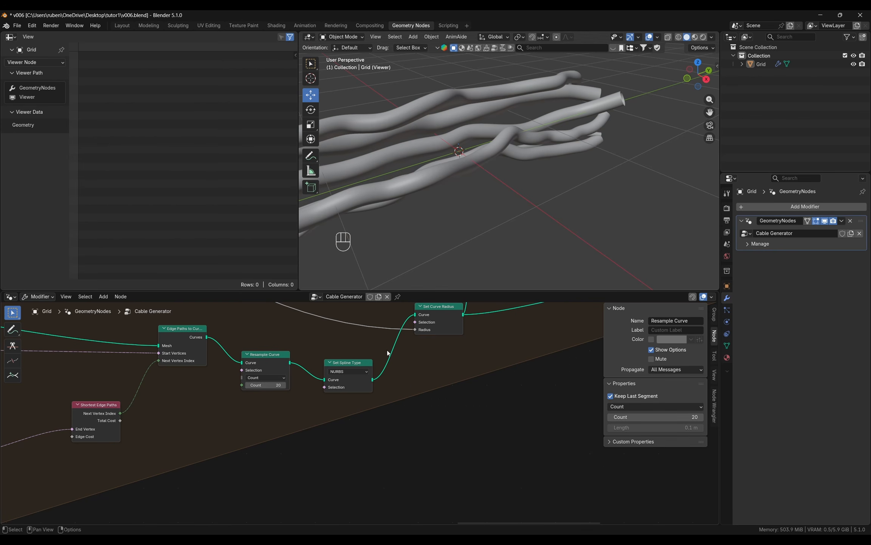
middle_click_drag(469, 242, 492, 242)
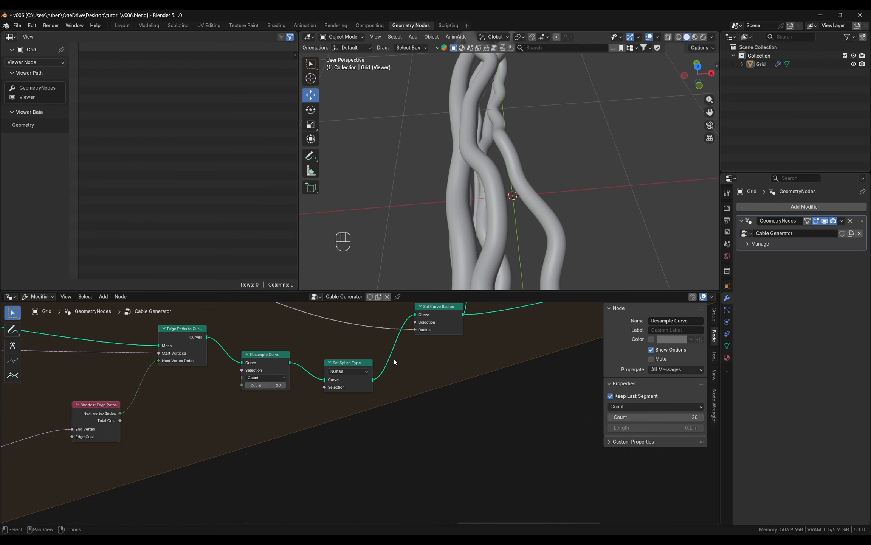
- Set the factor of the Multiply node that scales the point-clearing threshold to 1.2
middle_click_drag(334, 343, 491, 425)
middle_click_drag(308, 401, 401, 397)
scroll(401, 399, "up", 1)
left_click(405, 380)
type("1.2")
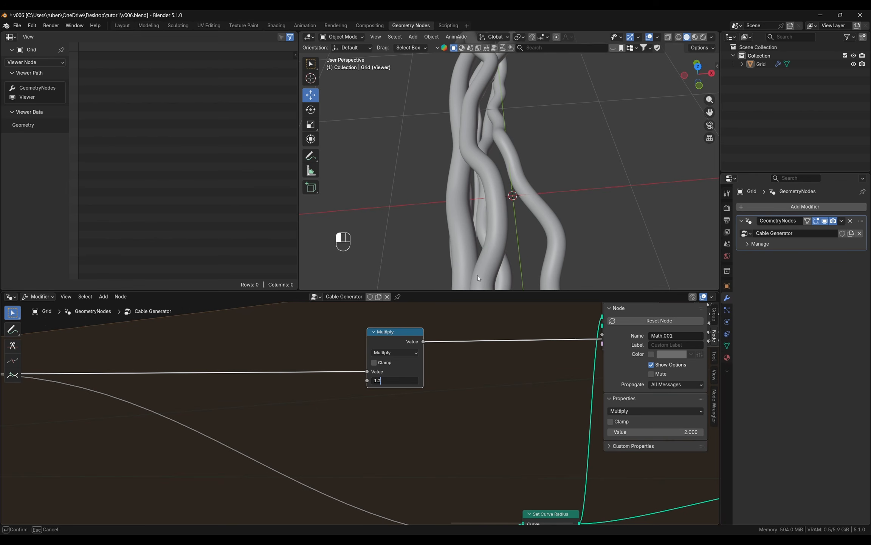
key("Return")
middle_click_drag(557, 179, 622, 165)
scroll(595, 171, "down", 6)
middle_click_drag(505, 169, 597, 178)
scroll(518, 188, "up", 3)
middle_click_drag(518, 188, 481, 173)
scroll(467, 158, "up", 3)
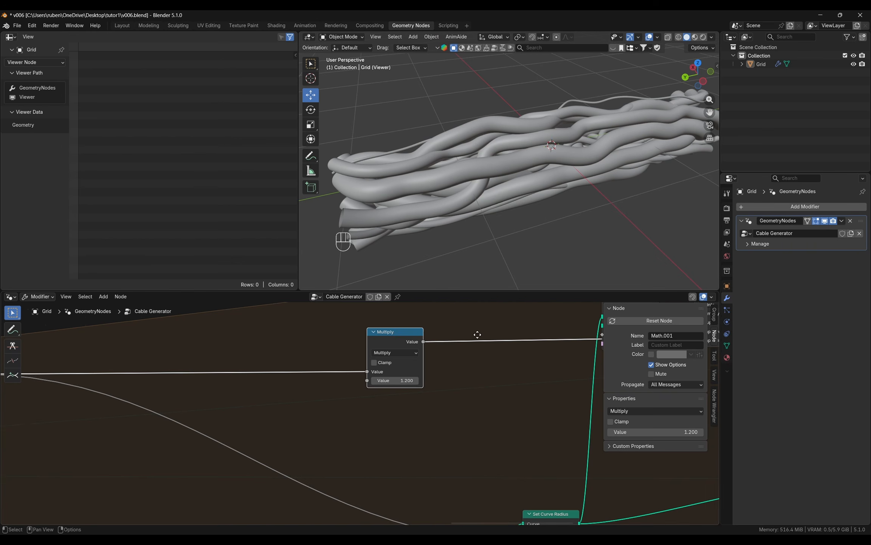
- Set the Min of the Random Value node that drives the cable radius to 0.005
scroll(461, 364, "down", 3)
middle_click_drag(81, 379, 218, 380)
scroll(218, 380, "up", 3)
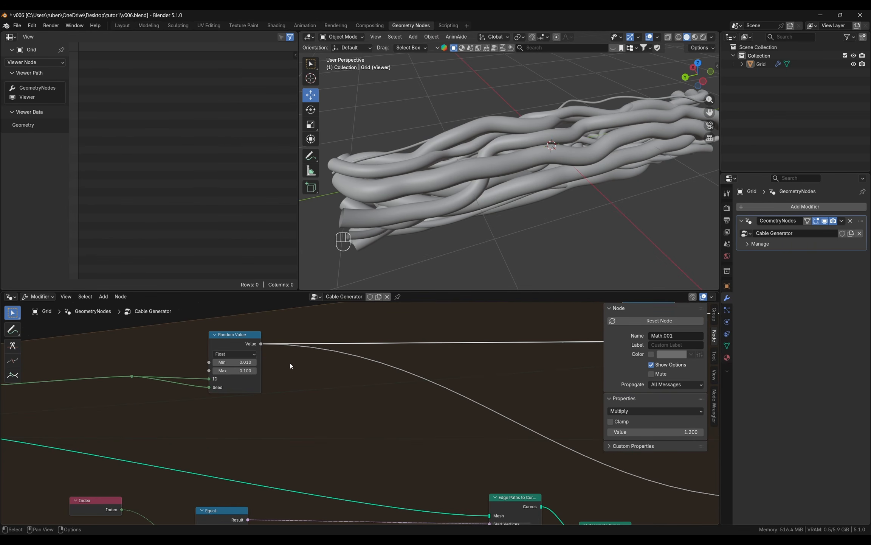
scroll(304, 379, "up", 2)
double_click(402, 354)
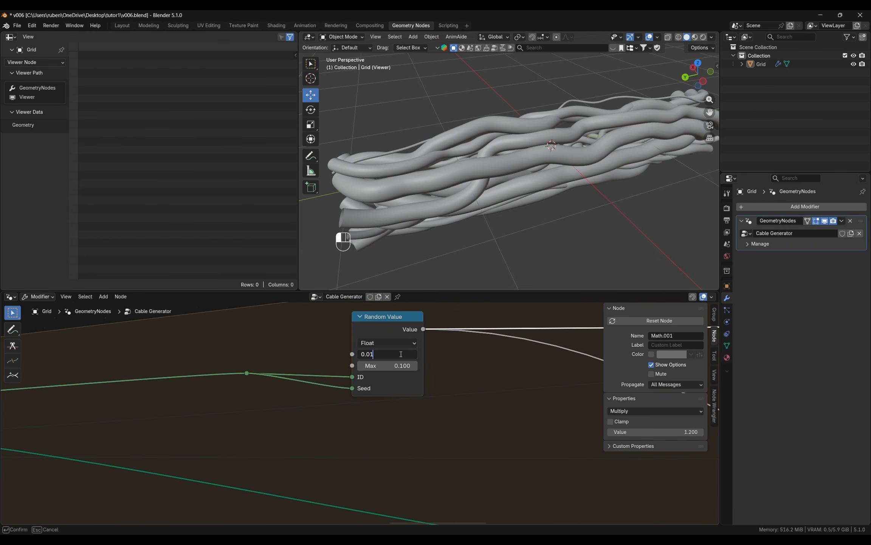
key("BackSpace")
type("05")
key("Return")
middle_click_drag(539, 237, 533, 191)
middle_click_drag(413, 202, 442, 216)
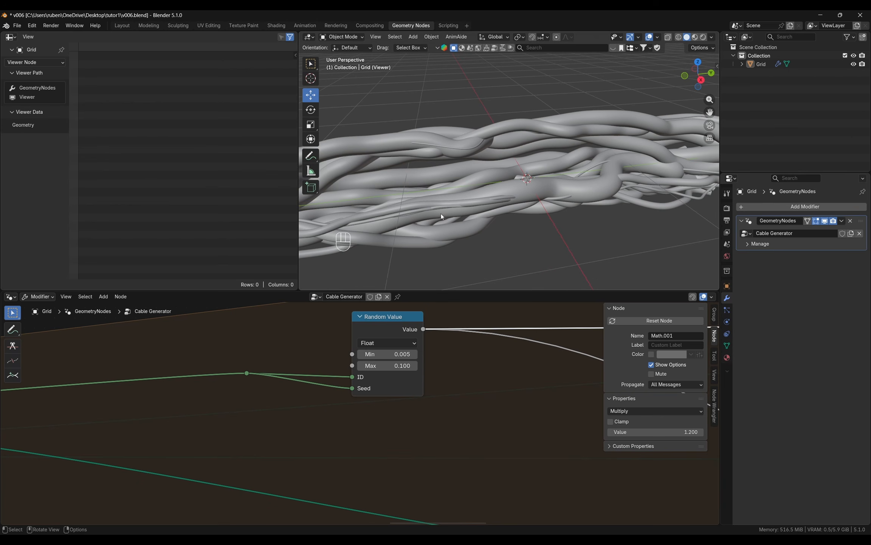
- Set the Repeat zone's iterations to 10
scroll(474, 389, "down", 8)
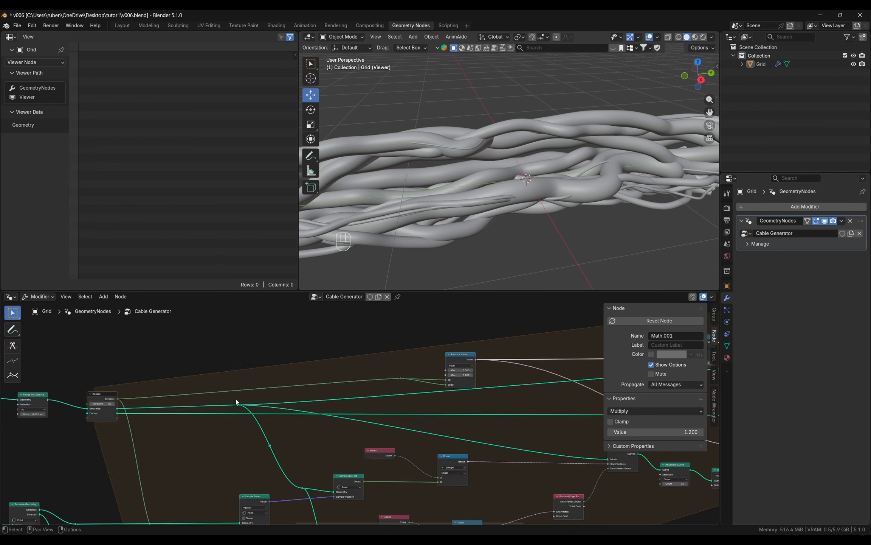
scroll(168, 409, "up", 3)
scroll(244, 440, "up", 3)
middle_click_drag(304, 467, 301, 429)
scroll(480, 429, "down", 3)
scroll(461, 431, "up", 1)
left_click(433, 380)
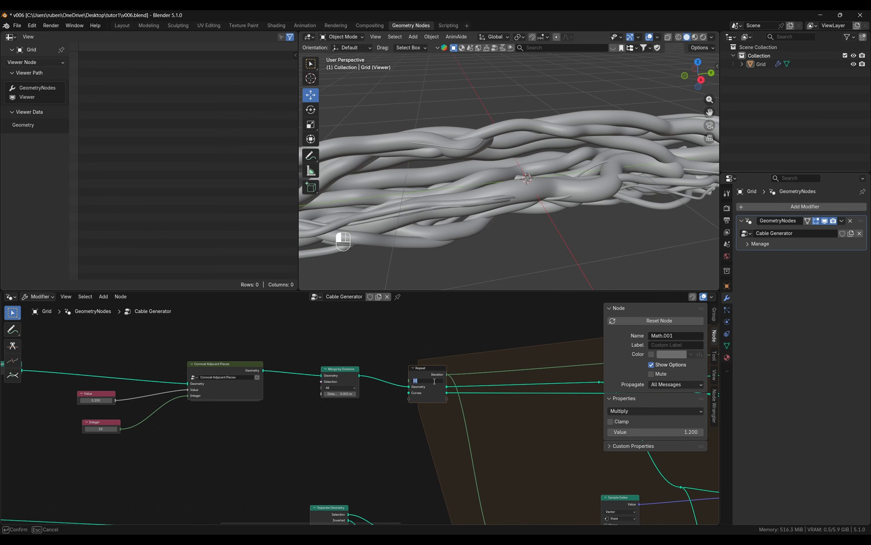
type("10")
key("Return")
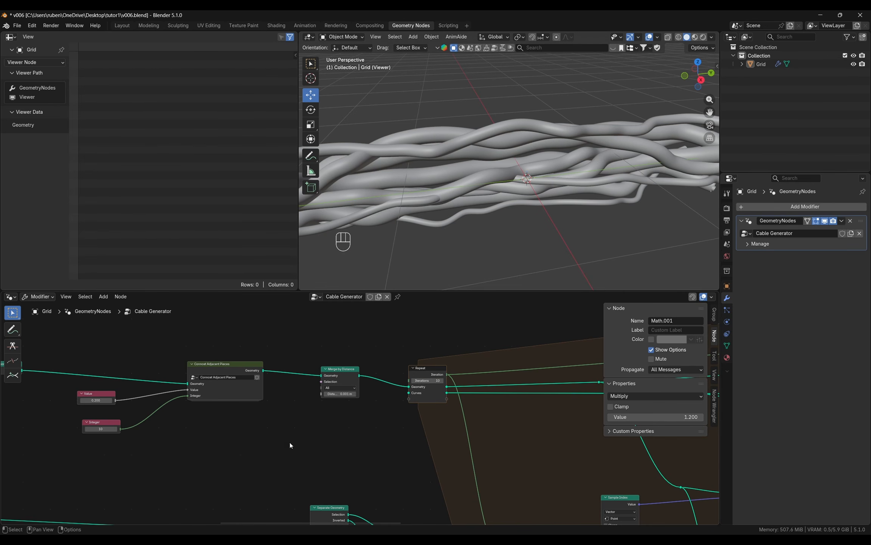
- Set the density of the Distribute Points in Volume node to 1000
middle_click_drag(290, 442, 392, 430)
scroll(333, 473, "up", 3)
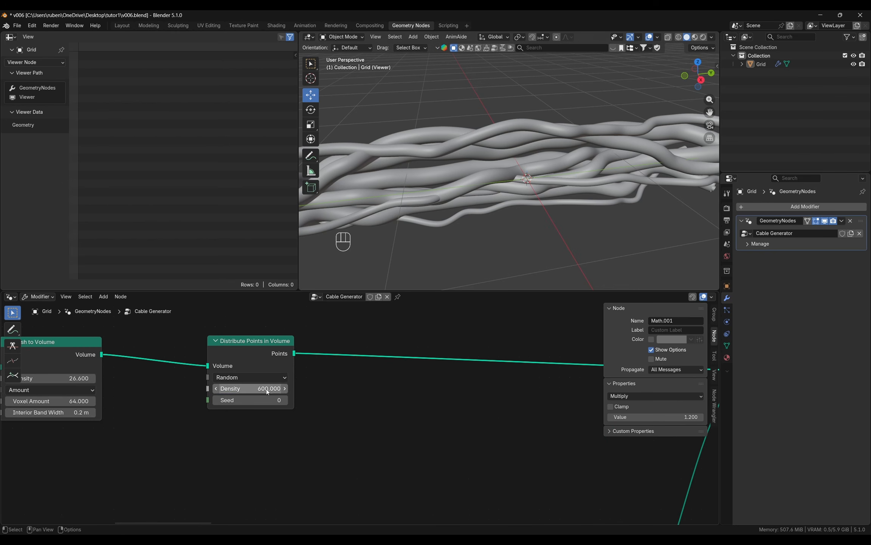
left_click(267, 389)
type("1000")
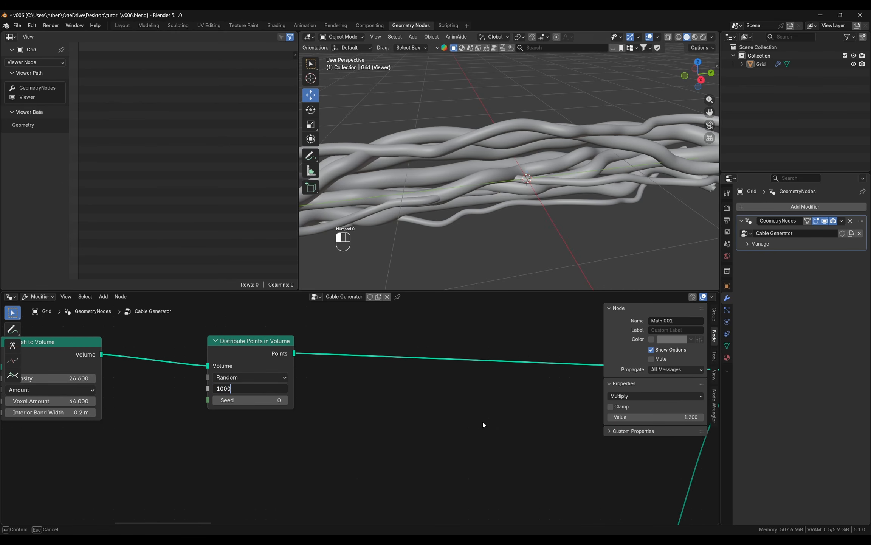
key("Return")
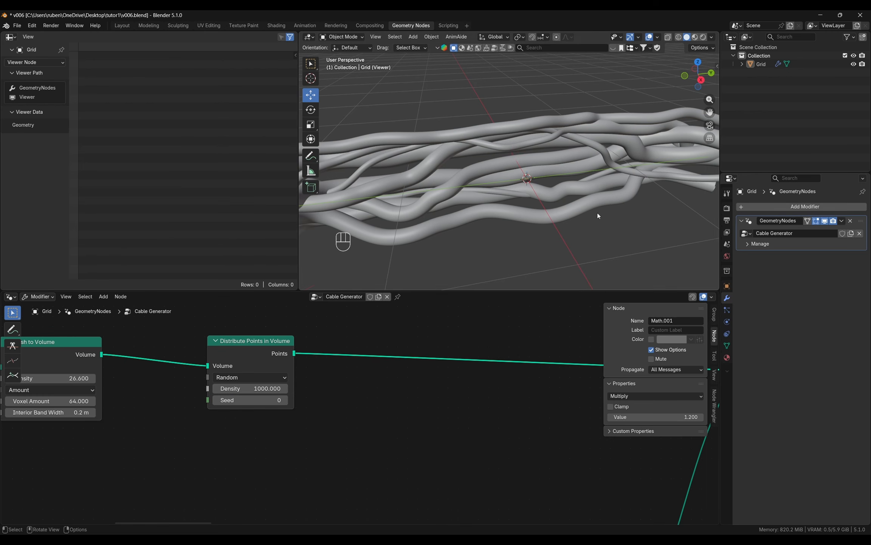
middle_click_drag(597, 212, 590, 230)
scroll(390, 416, "down", 2)
middle_click_drag(389, 416, 411, 385)
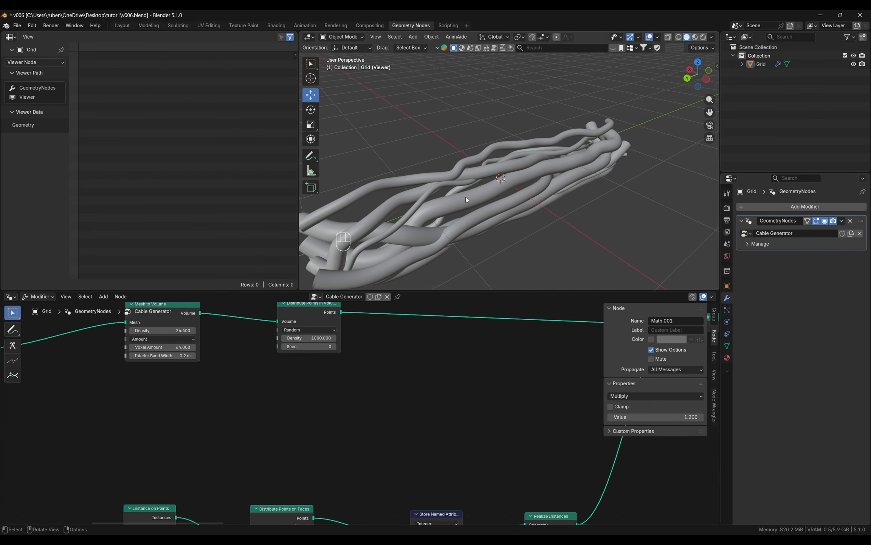
- Set the density of the Distribute Points on Faces node that scatters the cable end points to 500
middle_click_drag(466, 196, 477, 189)
scroll(477, 394, "down", 3)
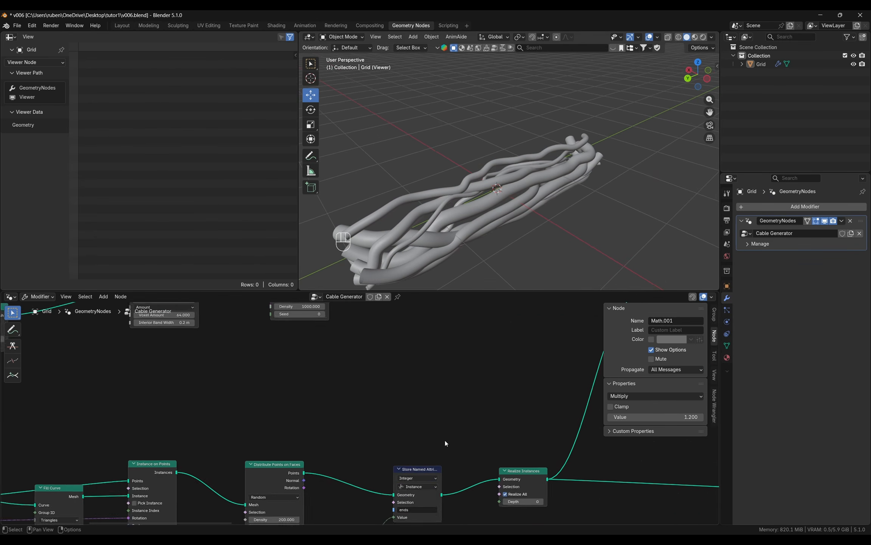
middle_click_drag(447, 444, 317, 385)
scroll(346, 486, "down", 2)
scroll(256, 455, "up", 2)
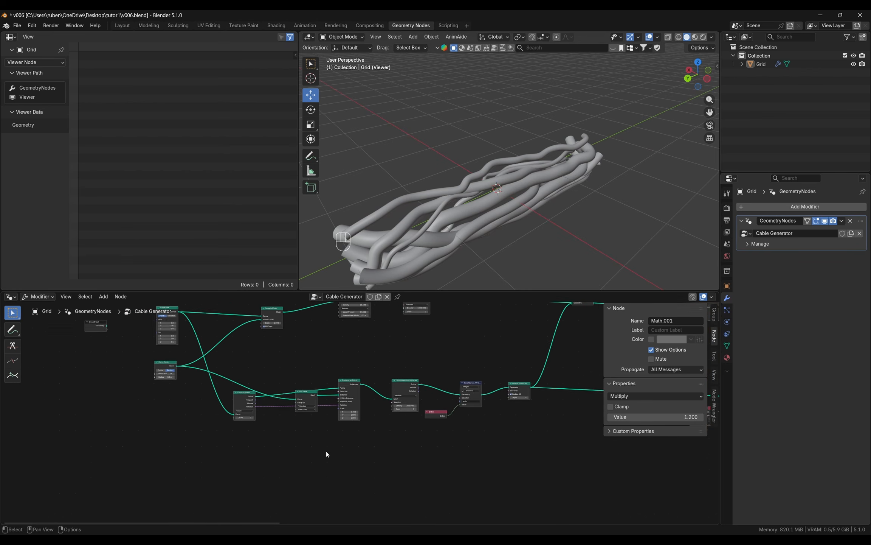
scroll(360, 468, "up", 1)
scroll(386, 436, "up", 1)
scroll(386, 436, "up", 1)
middle_click_drag(408, 428, 366, 455)
left_click(383, 421)
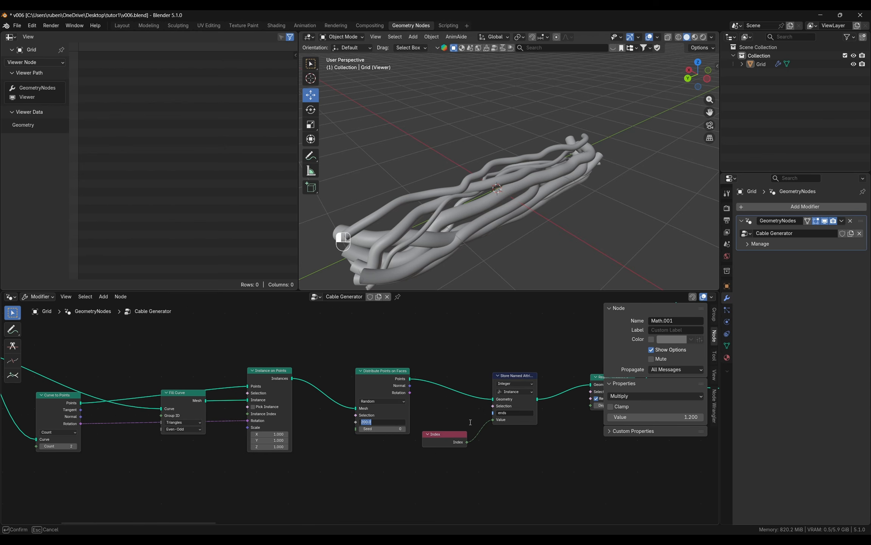
type("500")
left_click(540, 209)
middle_click_drag(543, 213, 573, 112)
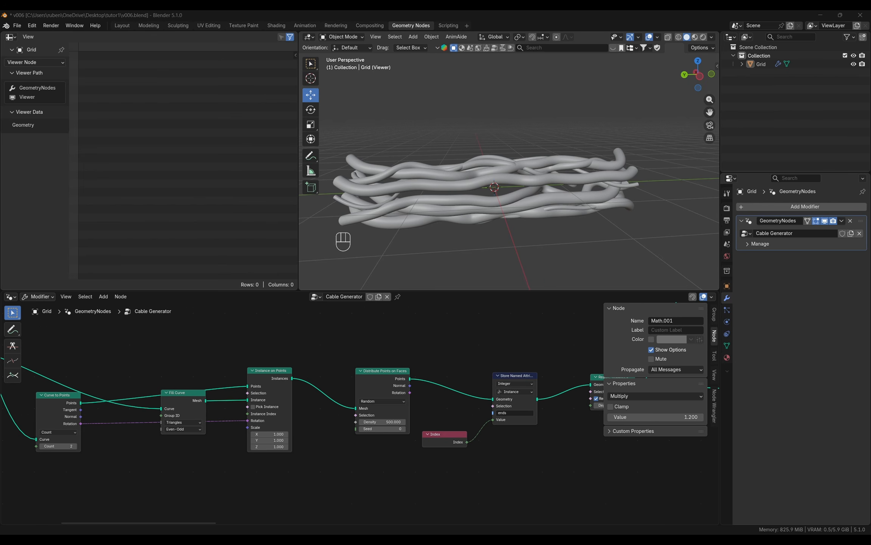
- Switch to the Blender window with the final file and frame its whole cable bundle in the viewport
left_click_drag(620, 0, 382, 96)
double_click(597, 92)
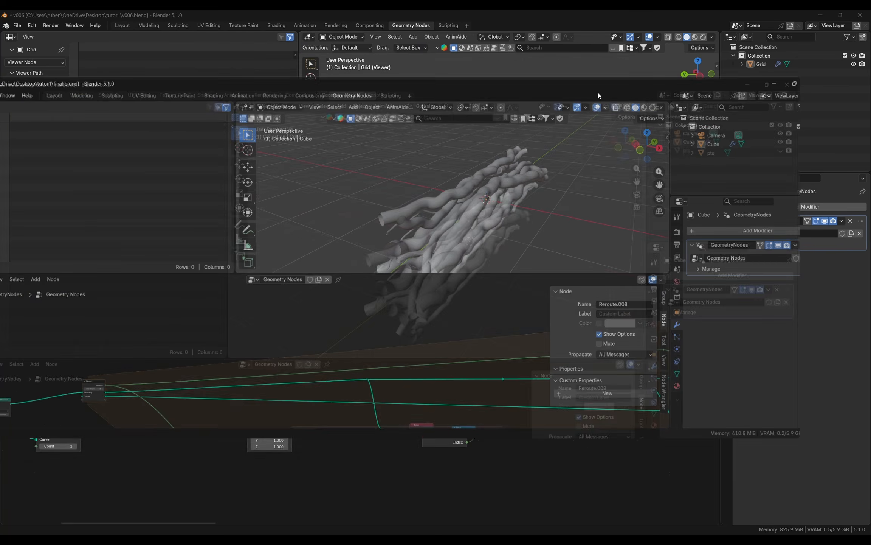
middle_click_drag(567, 183, 515, 174)
scroll(544, 169, "up", 3)
middle_click_drag(562, 144, 515, 193, "ctrl")
key("shift+a")
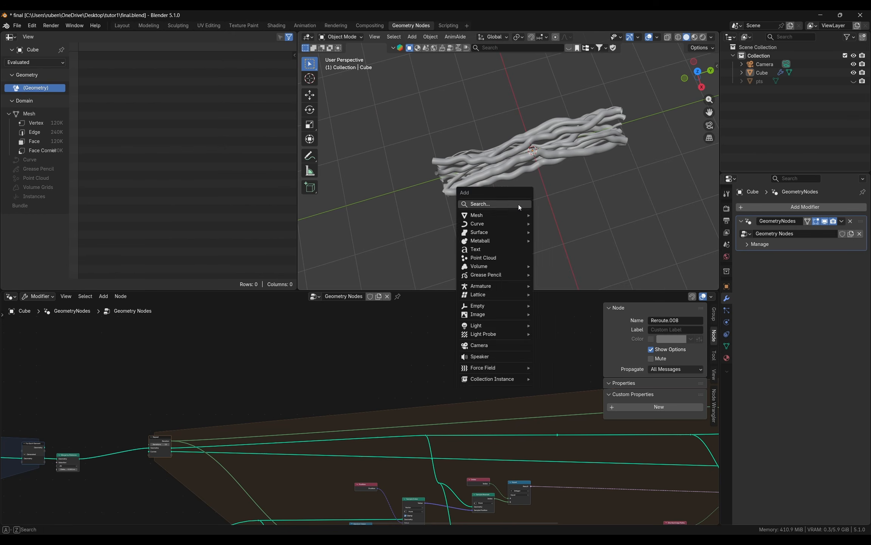
left_click(519, 204)
type("curve")
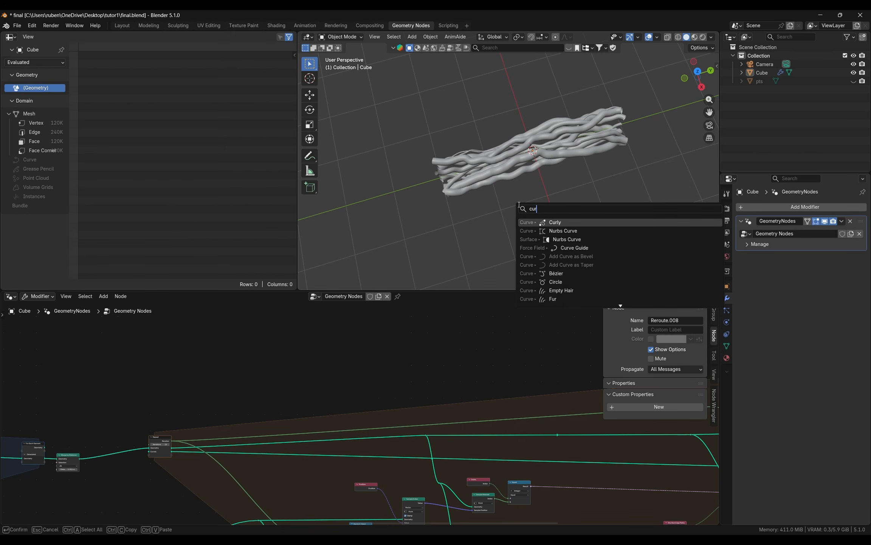
key("Escape")
- Add a Bézier curve object to the final file's scene
key("shift+a")
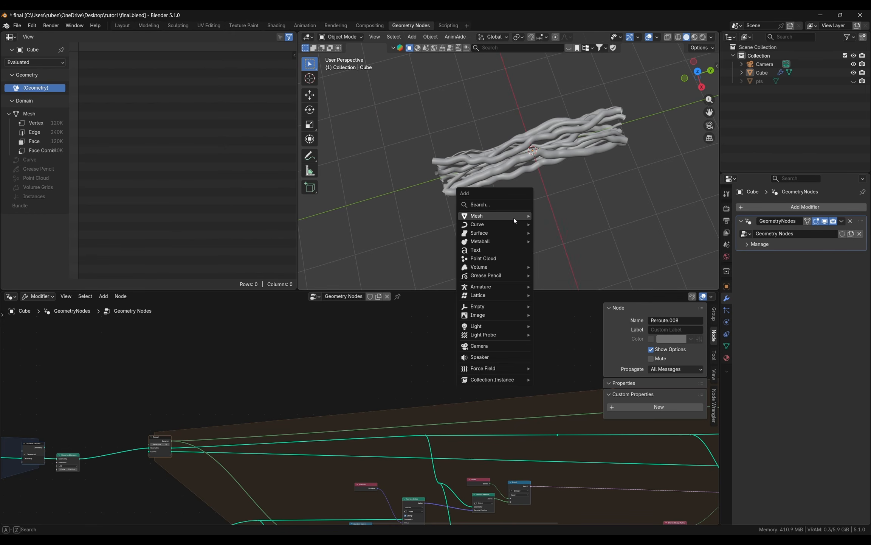
mouse_move(511, 224)
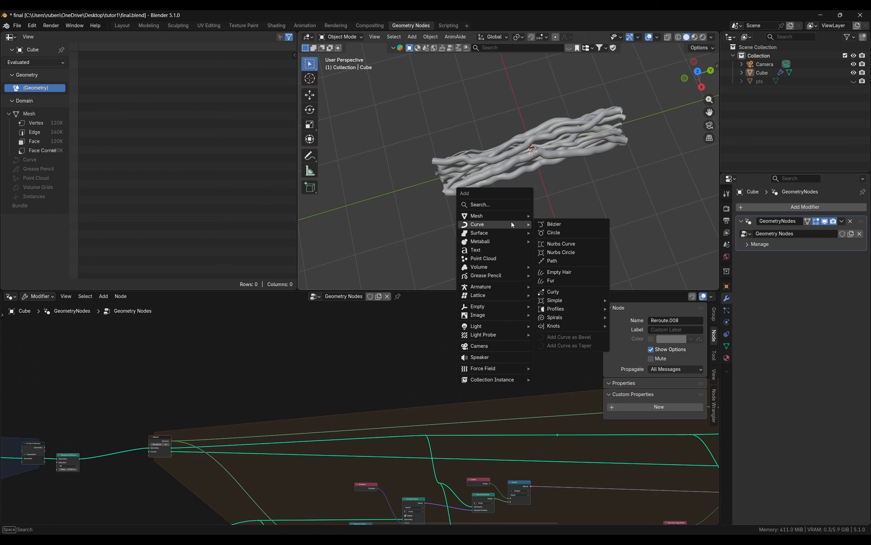
left_click(561, 223)
middle_click_drag(550, 203, 605, 186)
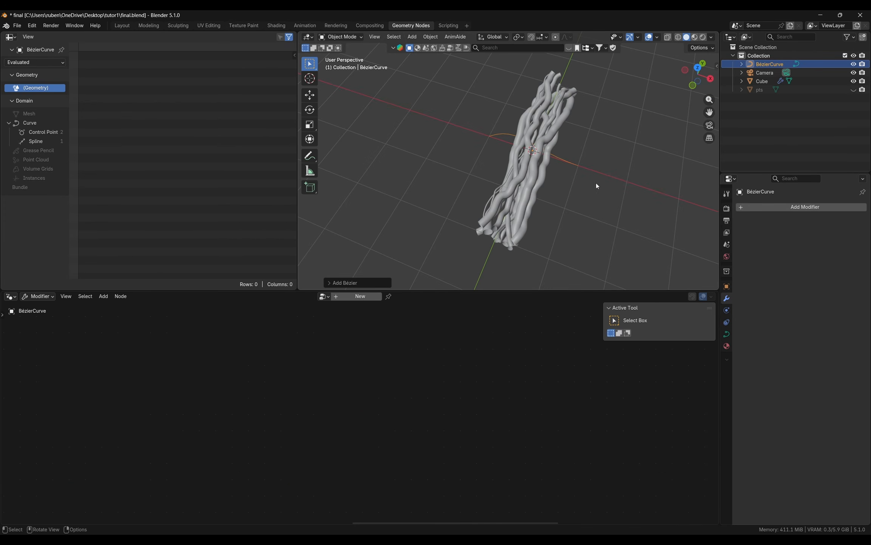
- Add a Curve modifier to the Cube cable bundle and choose BézierCurve as its curve object
left_click(520, 177)
left_click(792, 208)
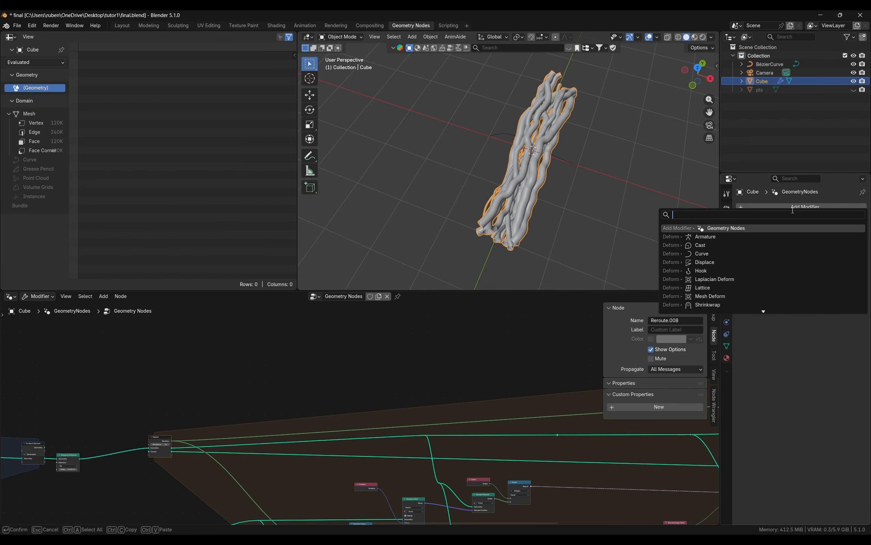
type("cuvr")
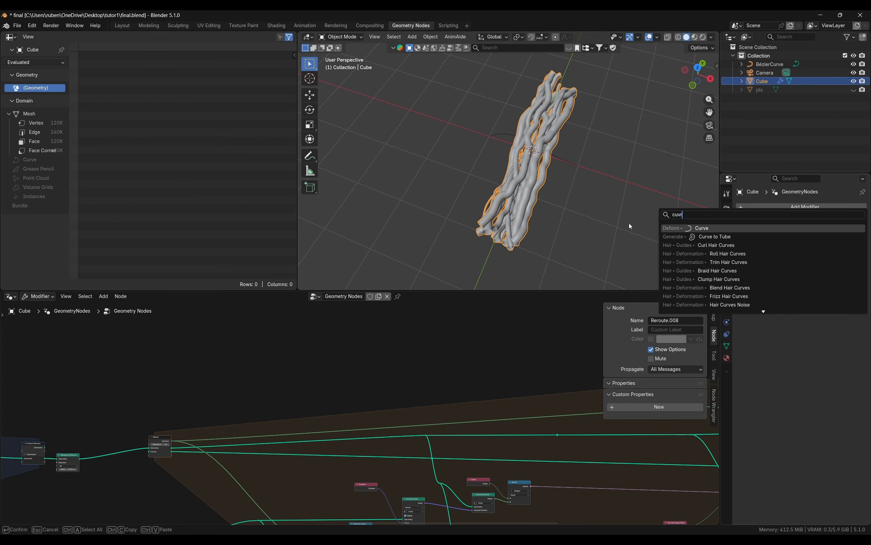
left_click(687, 228)
left_click(850, 269)
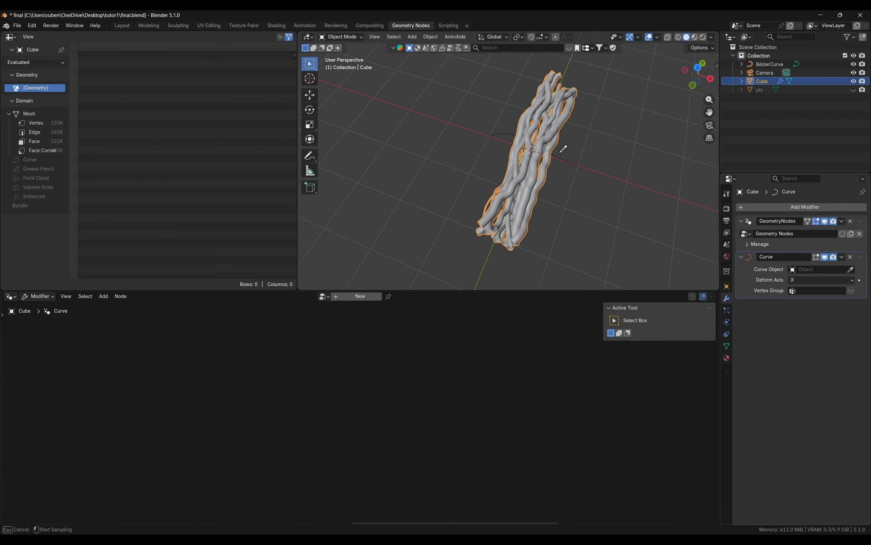
left_click(553, 191)
middle_click_drag(560, 188, 508, 181)
- Set the Curve modifier's deform axis to Y
left_click(812, 280)
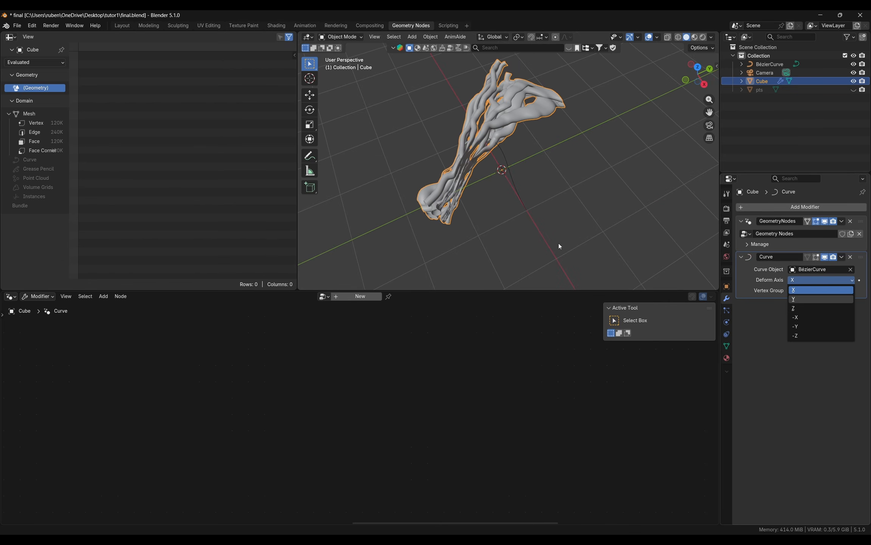
key("Return")
middle_click_drag(524, 199, 347, 173)
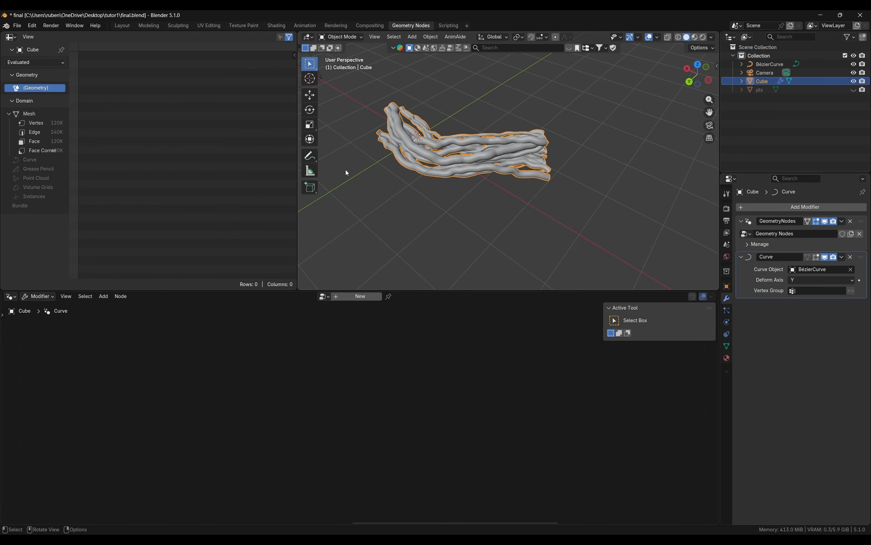
- Move the Cube cable bundle along the X axis so it slides through the bend of the Bézier curve
middle_click_drag(440, 154, 342, 128)
left_click(310, 95)
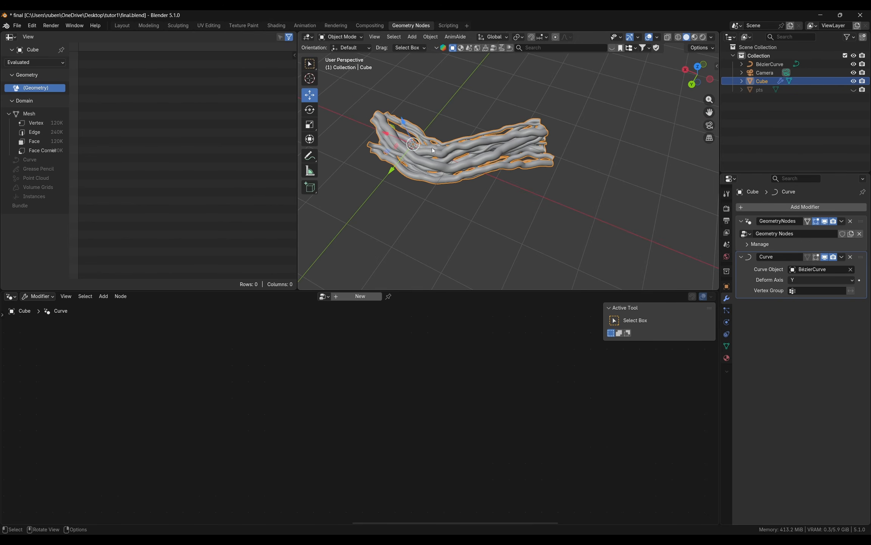
left_click_drag(389, 135, 503, 157)
mouse_move(503, 158)
middle_mouse_down()
mouse_move(345, 169)
mouse_move(504, 149)
middle_mouse_up()
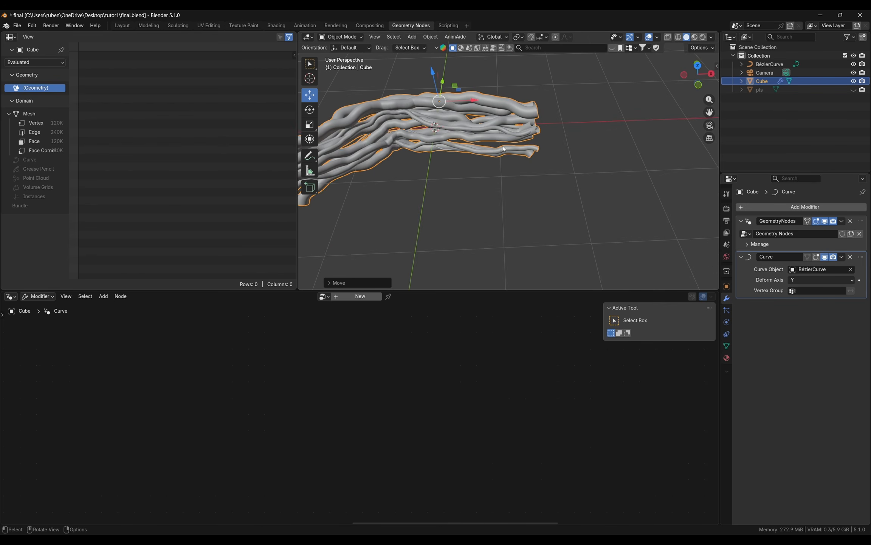
- Examine the bent cable bundle's mesh in wireframe and solid shading, and check the deformation from several sides
middle_click_drag(458, 133, 524, 164)
scroll(524, 164, "up", 3)
key("z")
left_click(447, 163)
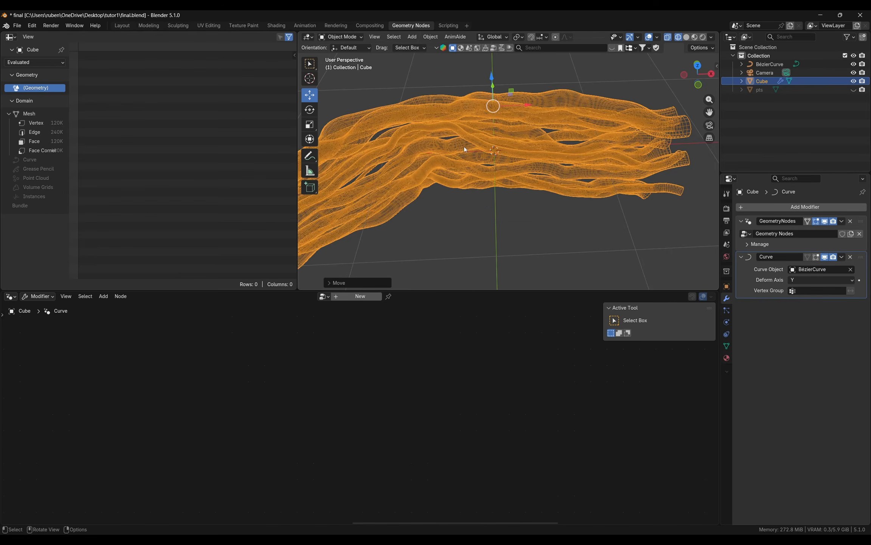
mouse_move(465, 146)
middle_mouse_down()
mouse_move(486, 154)
mouse_move(503, 142)
mouse_move(549, 135)
mouse_move(507, 148)
mouse_move(467, 203)
mouse_move(746, 213)
middle_mouse_up()
key("z")
left_click(548, 141)
scroll(549, 136, "down", 3)
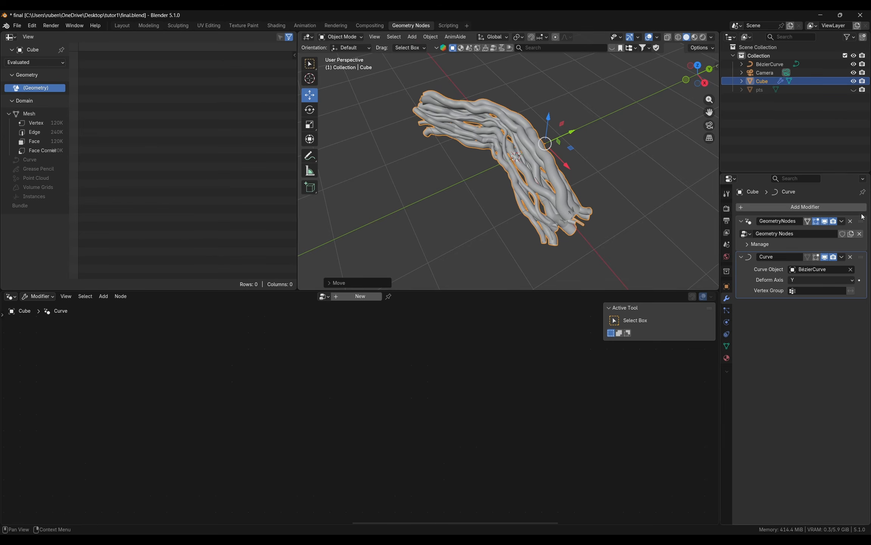
middle_click_drag(580, 192, 608, 198)
middle_click_drag(413, 174, 487, 190)
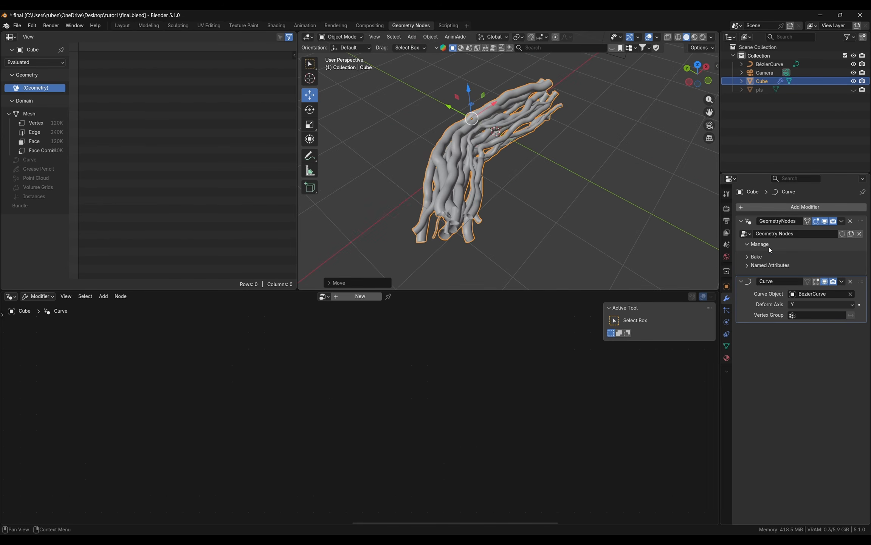
left_click(754, 217)
left_click(756, 219)
- Return to the v006 file and move the Viewer node below the Group Output
left_click(819, 15)
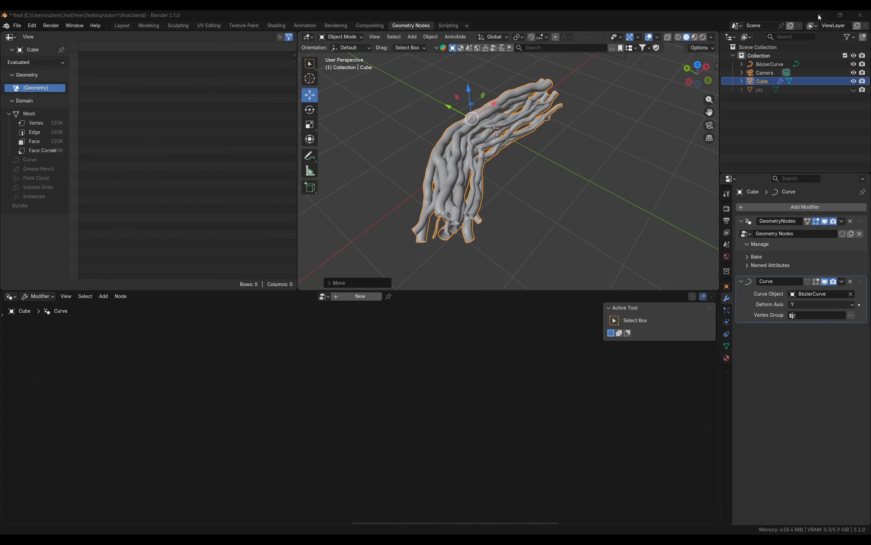
scroll(530, 507, "down", 6)
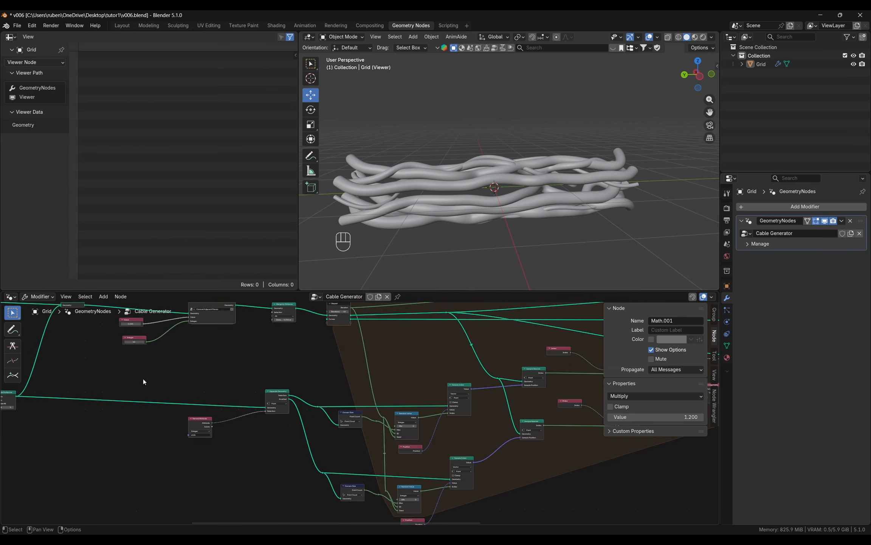
scroll(428, 399, "up", 6)
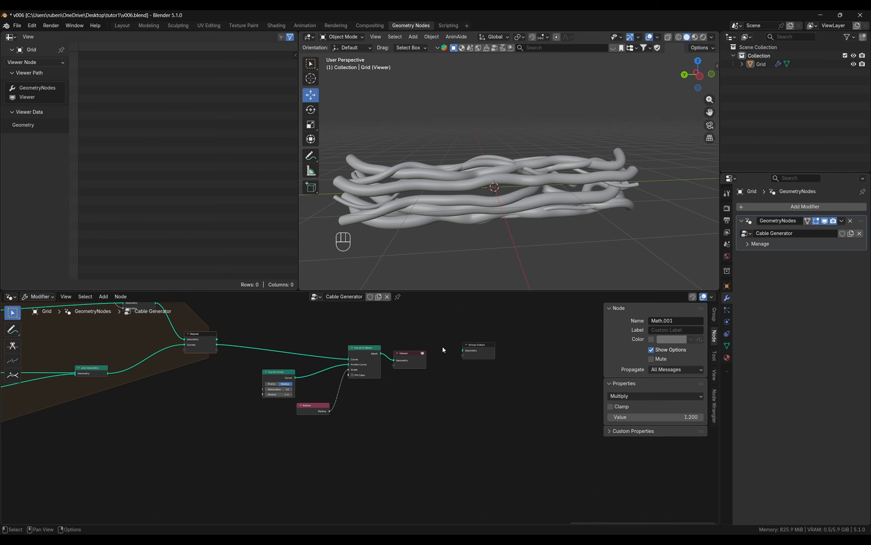
left_click_drag(411, 366, 512, 420)
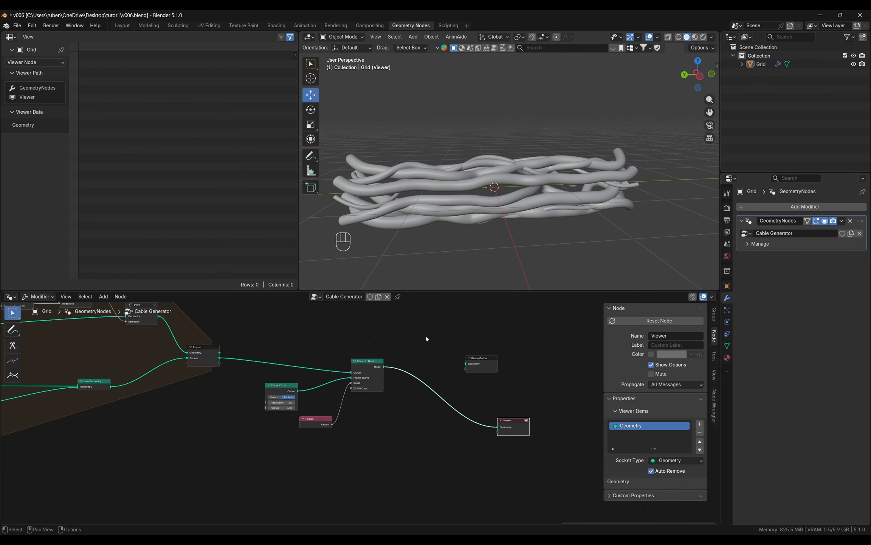
- Add a Bake node near the Group Output
key("shift+a")
type("bake")
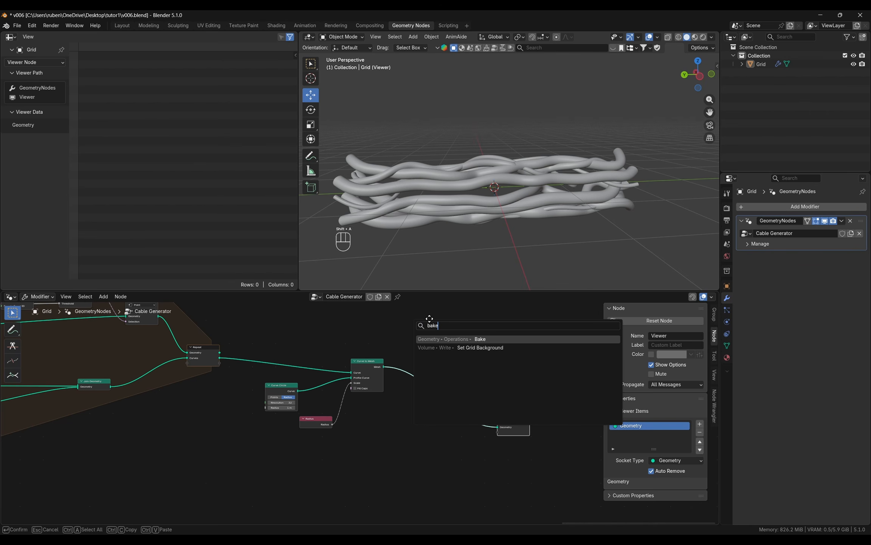
key("Return")
left_click(431, 332)
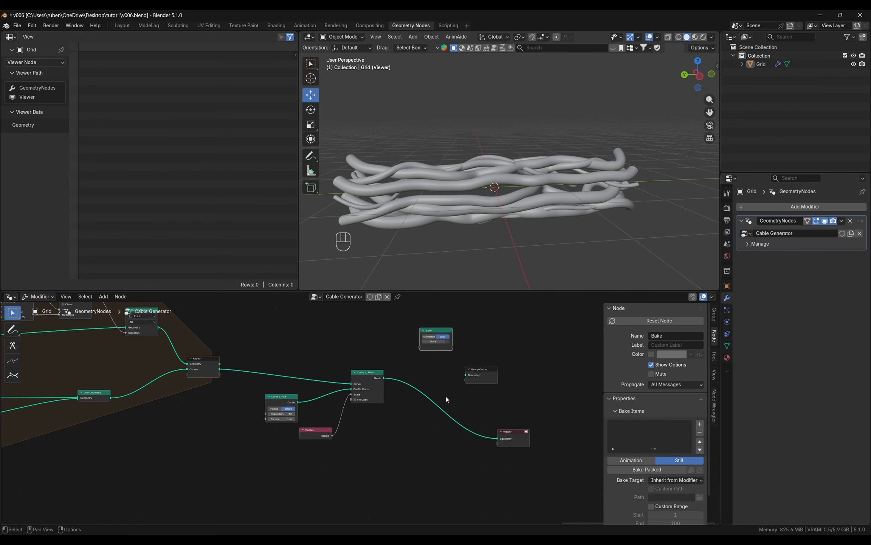
- Cut the link from Curve to Mesh to the Viewer and connect the Mesh output to the Bake node instead
right_click_drag(446, 399, 416, 429, "ctrl")
scroll(446, 359, "up", 2)
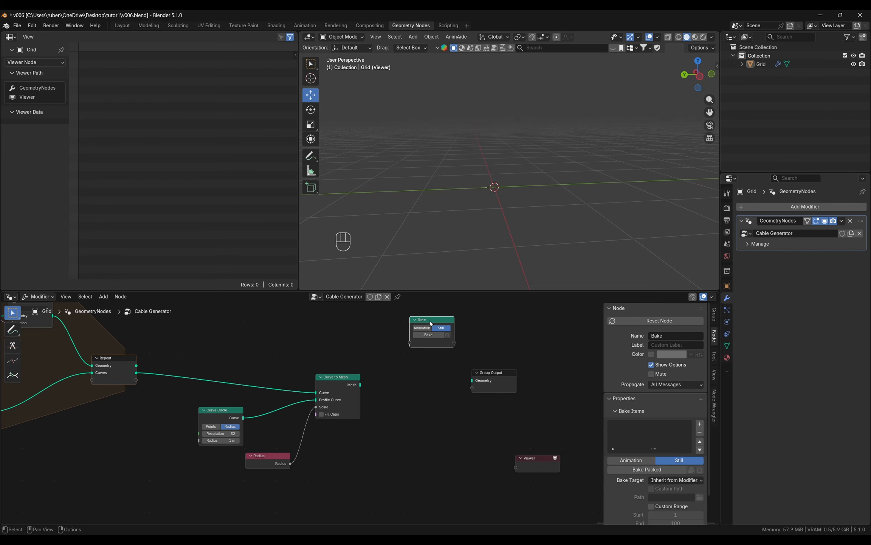
left_click_drag(432, 323, 428, 352)
left_click_drag(361, 385, 409, 371)
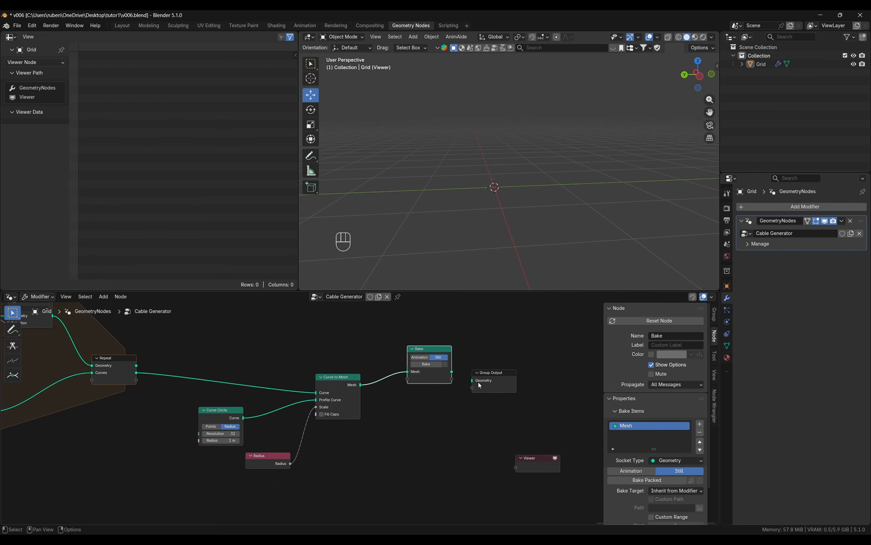
- Bake the cable mesh in the Bake node and move the Group Output farther from it
left_click(426, 364)
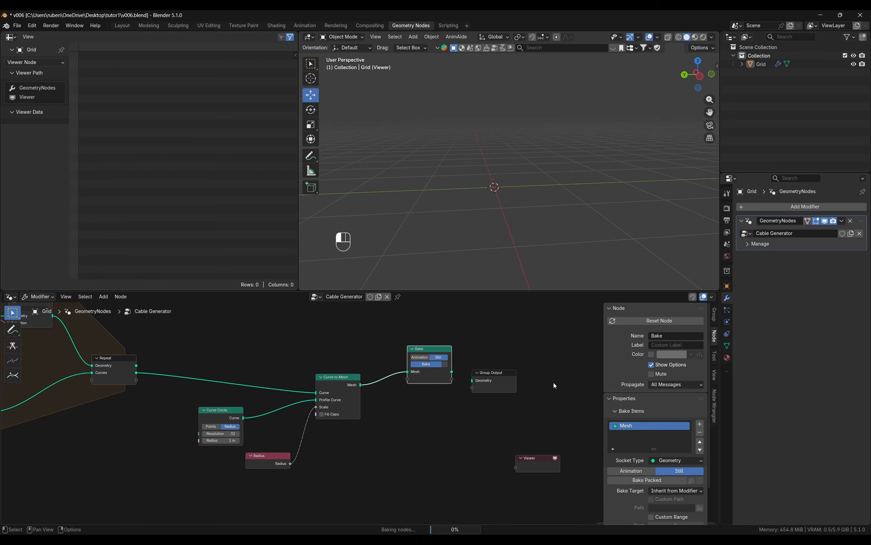
left_click_drag(501, 378, 535, 353)
middle_click_drag(467, 369, 380, 363)
- Link the Bake node's Mesh output to both the Viewer and Group Output, and expand and reposition the Viewer node
left_click_drag(364, 365, 445, 455)
left_click(446, 452)
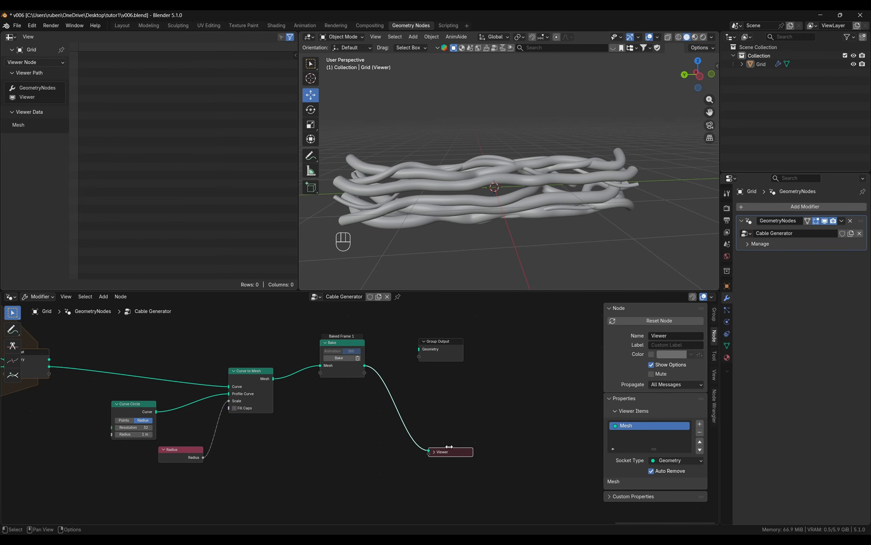
left_click(434, 451)
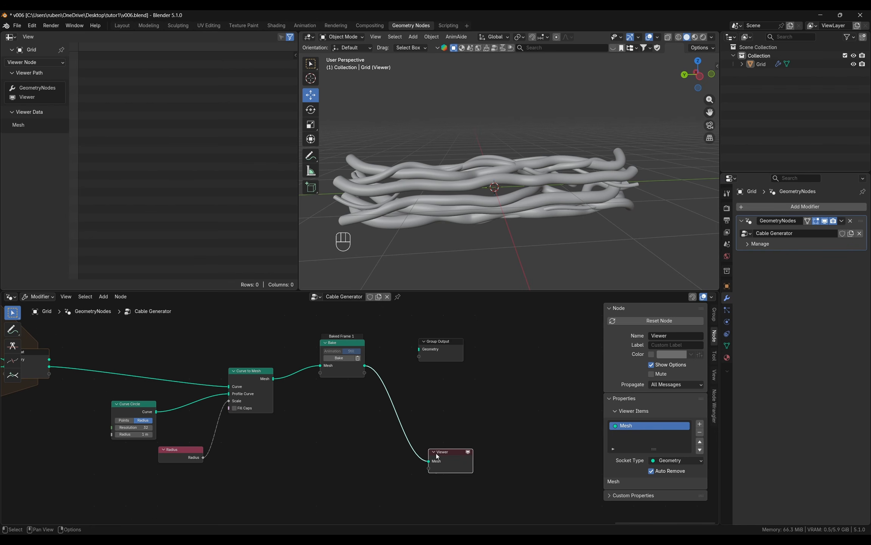
left_click_drag(436, 453, 476, 427)
left_click_drag(365, 366, 432, 348)
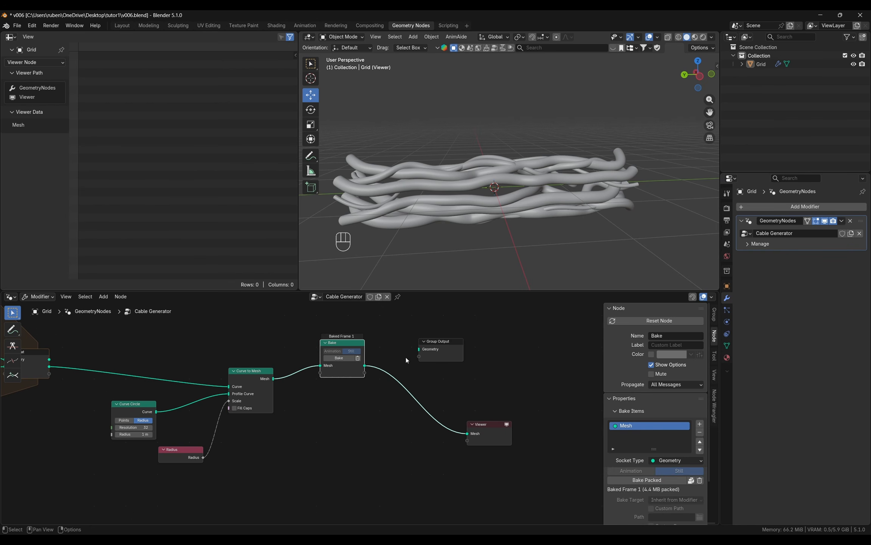
scroll(526, 377, "down", 5)
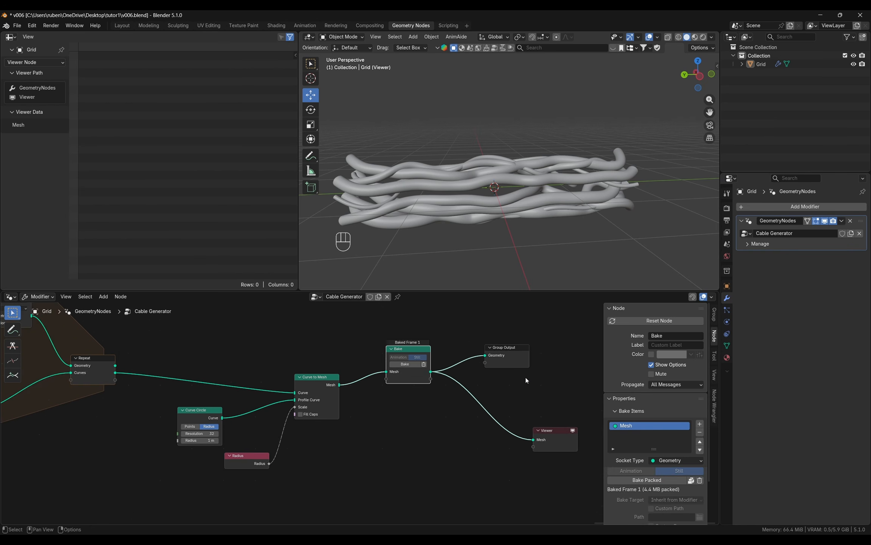
- Shift the node group between Join Geometry and the Repeat zone slightly toward the Join Geometry node
scroll(207, 397, "up", 3)
middle_click_drag(207, 397, 436, 403)
scroll(436, 403, "up", 1)
left_click_drag(316, 334, 444, 429)
left_click_drag(408, 390, 375, 389)
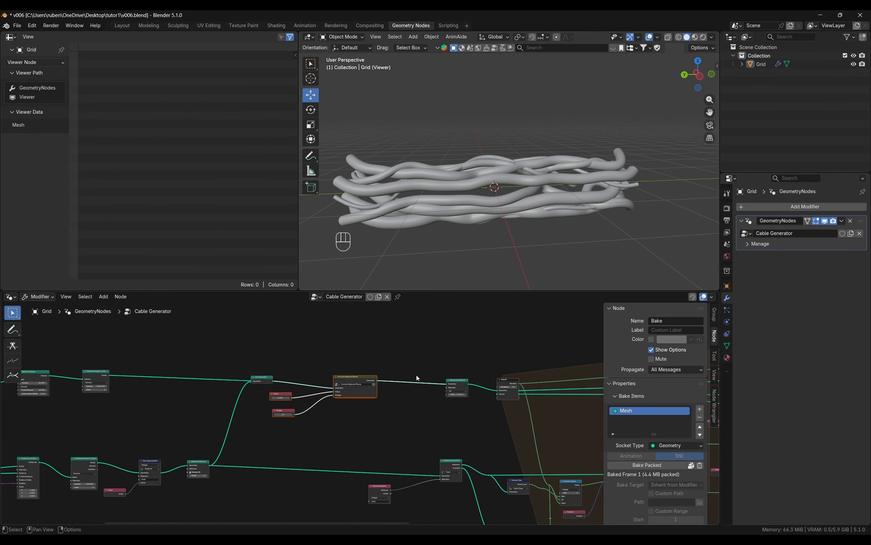
- Move the Bake node closer to the Curve to Mesh node
scroll(416, 401, "down", 5)
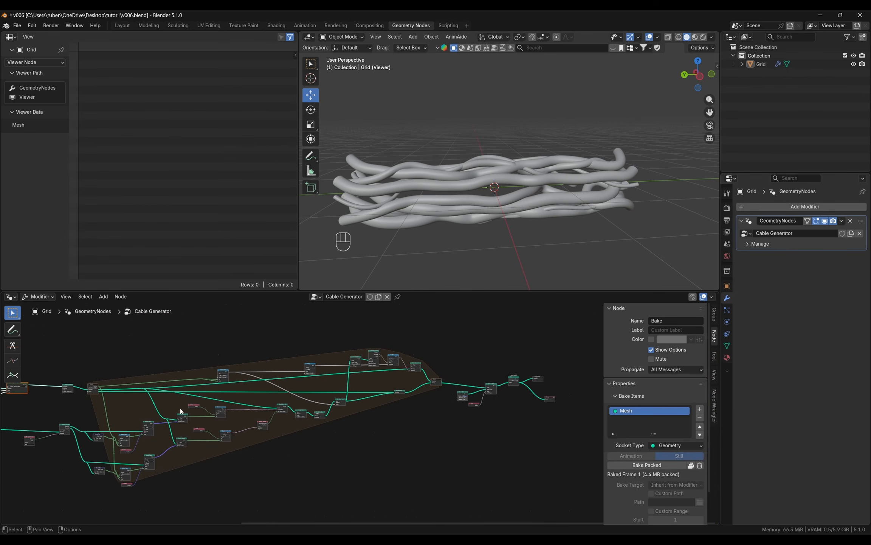
scroll(355, 414, "up", 6)
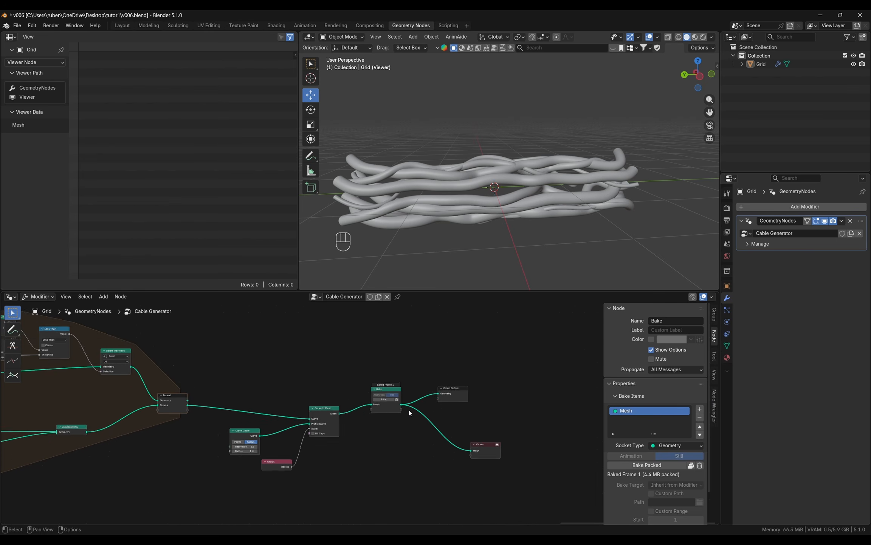
left_click_drag(382, 390, 366, 409)
middle_click_drag(488, 280, 518, 237)
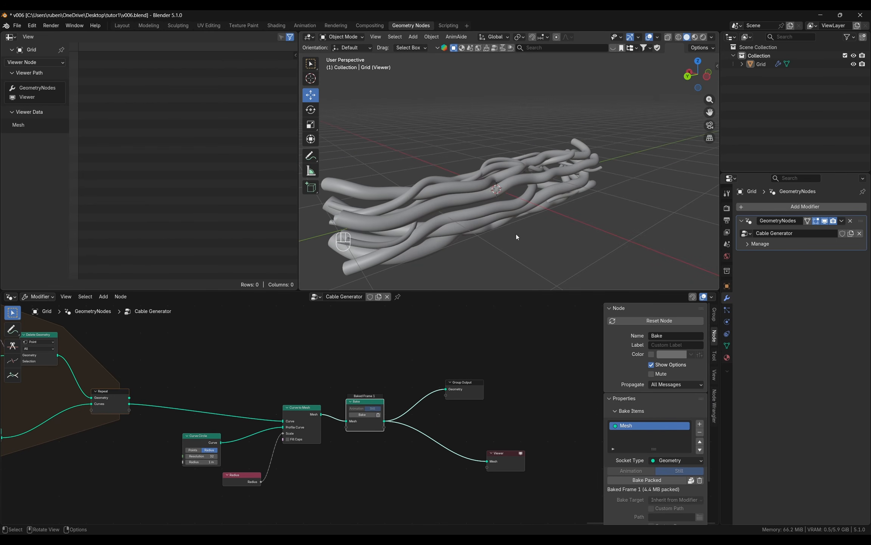